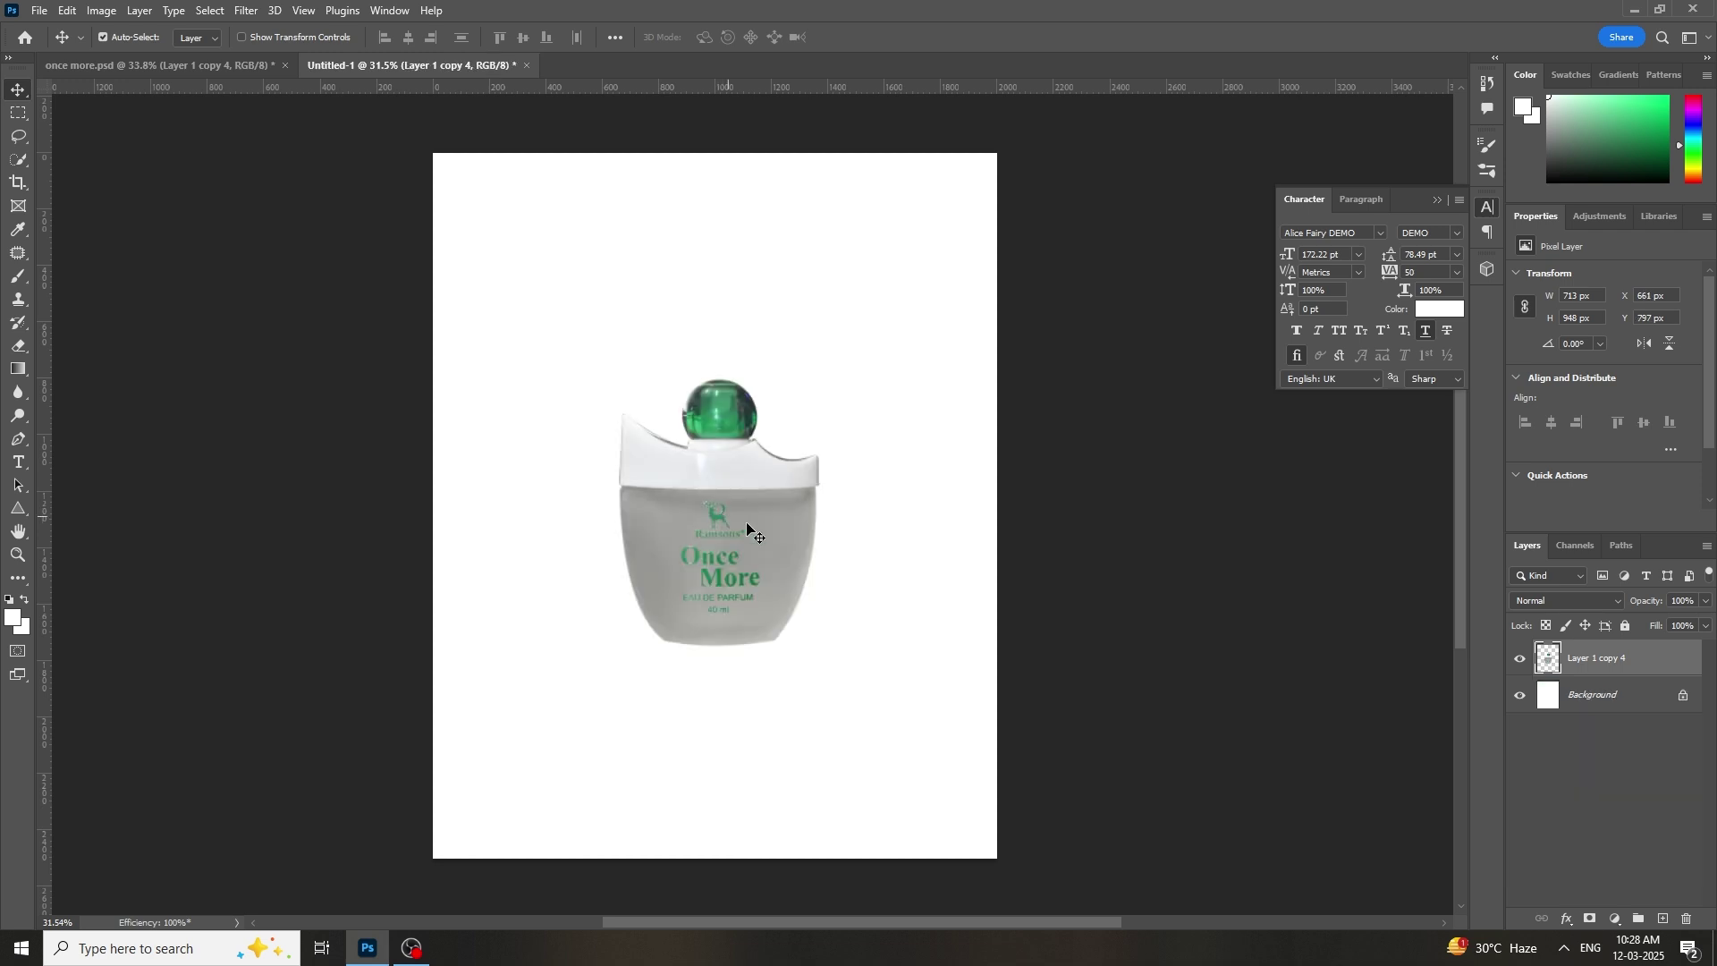
# Step: Unlock the white background so it becomes a regular layer
pyautogui.click(17, 554)
pyautogui.moveTo(903, 634); pyautogui.dragTo(925, 635)
pyautogui.click(1682, 696)
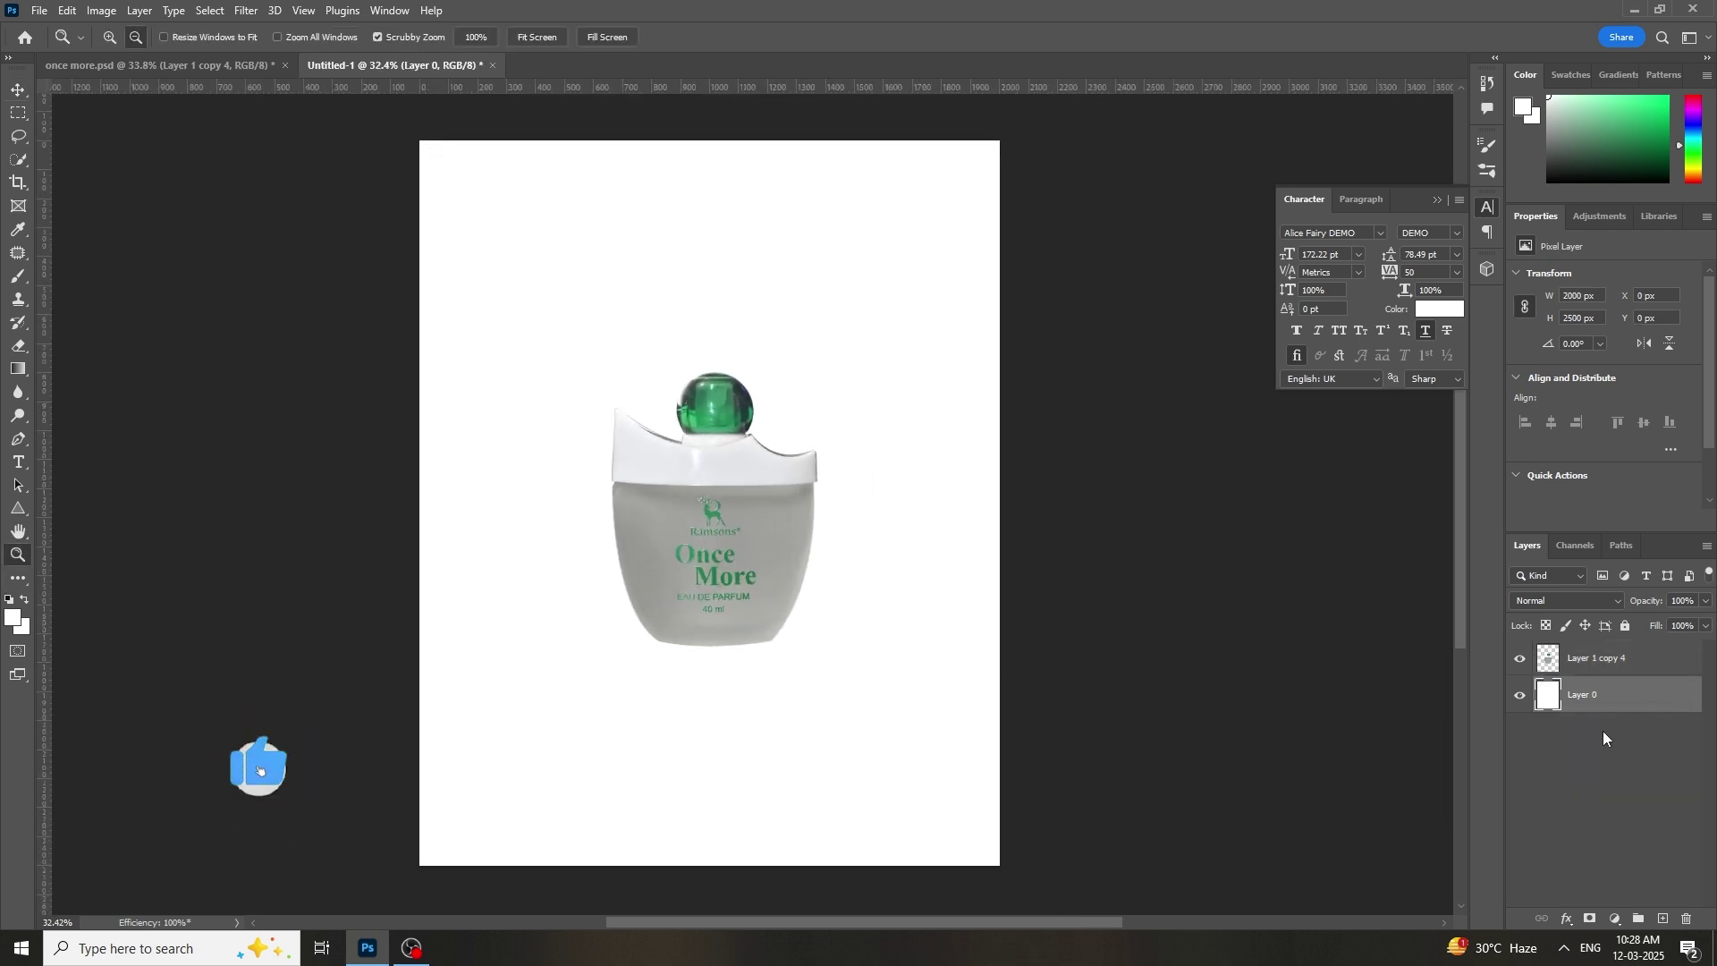
# Step: Add a Solid Color fill layer in dark green #0a301c between the white background and the perfume bottle
pyautogui.click(1614, 918)
pyautogui.click(1609, 543)
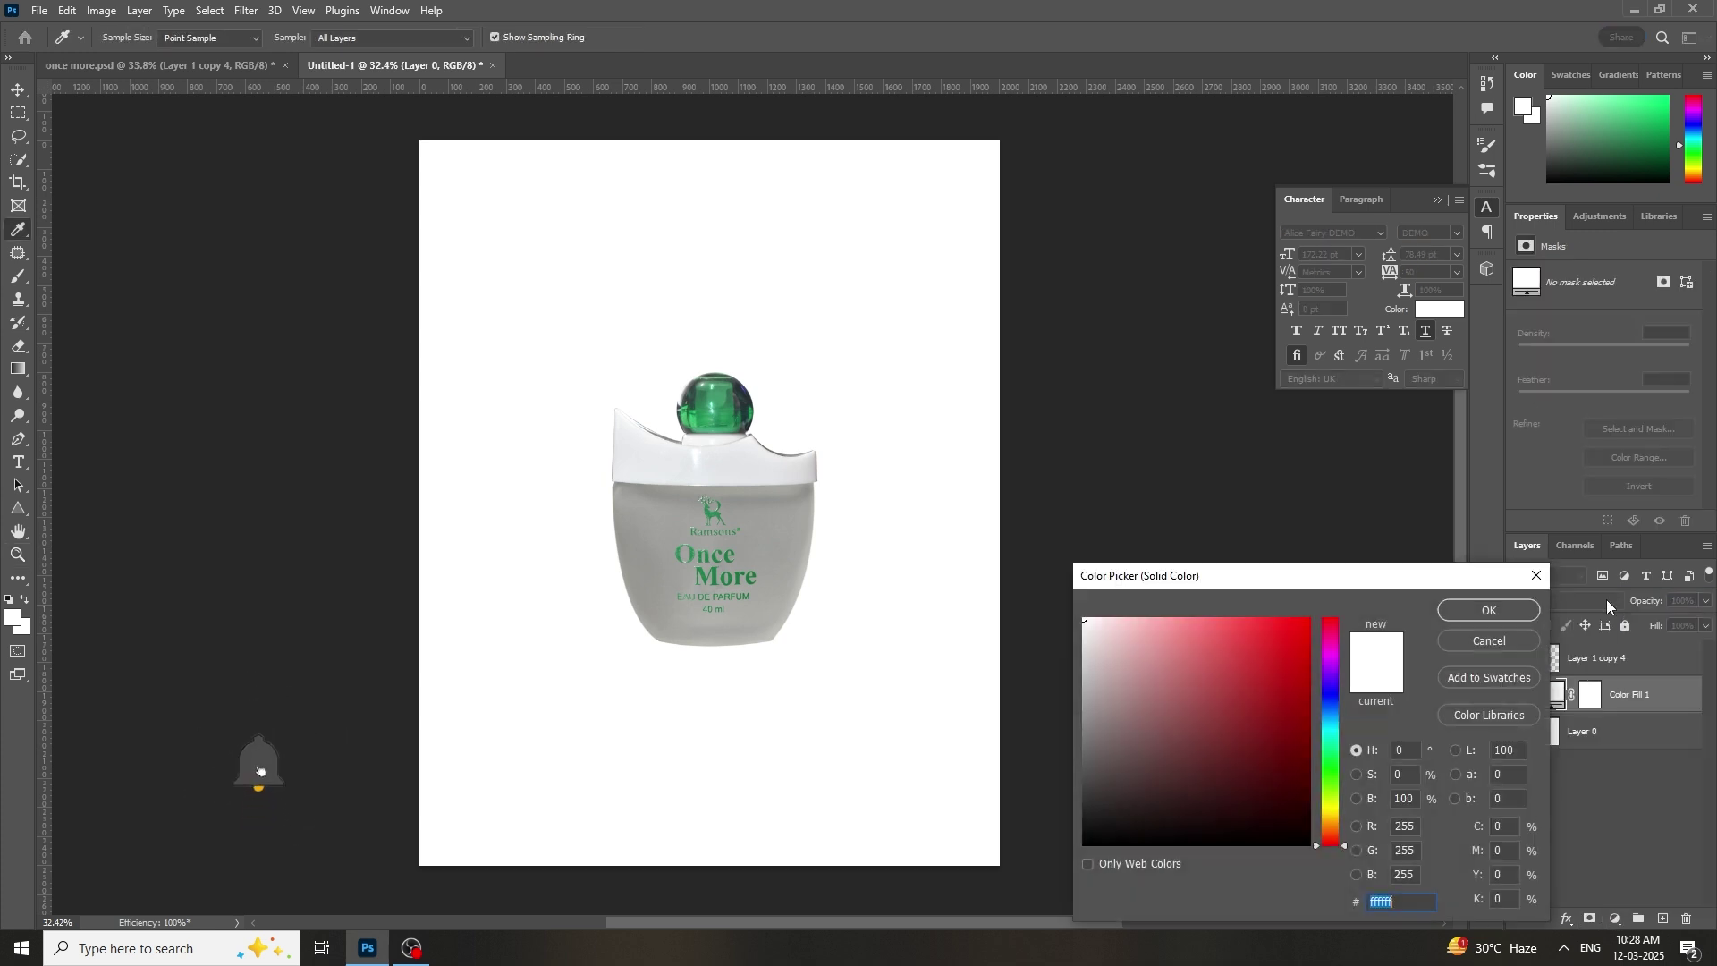
pyautogui.click(722, 567)
pyautogui.moveTo(1261, 740); pyautogui.dragTo(1265, 803)
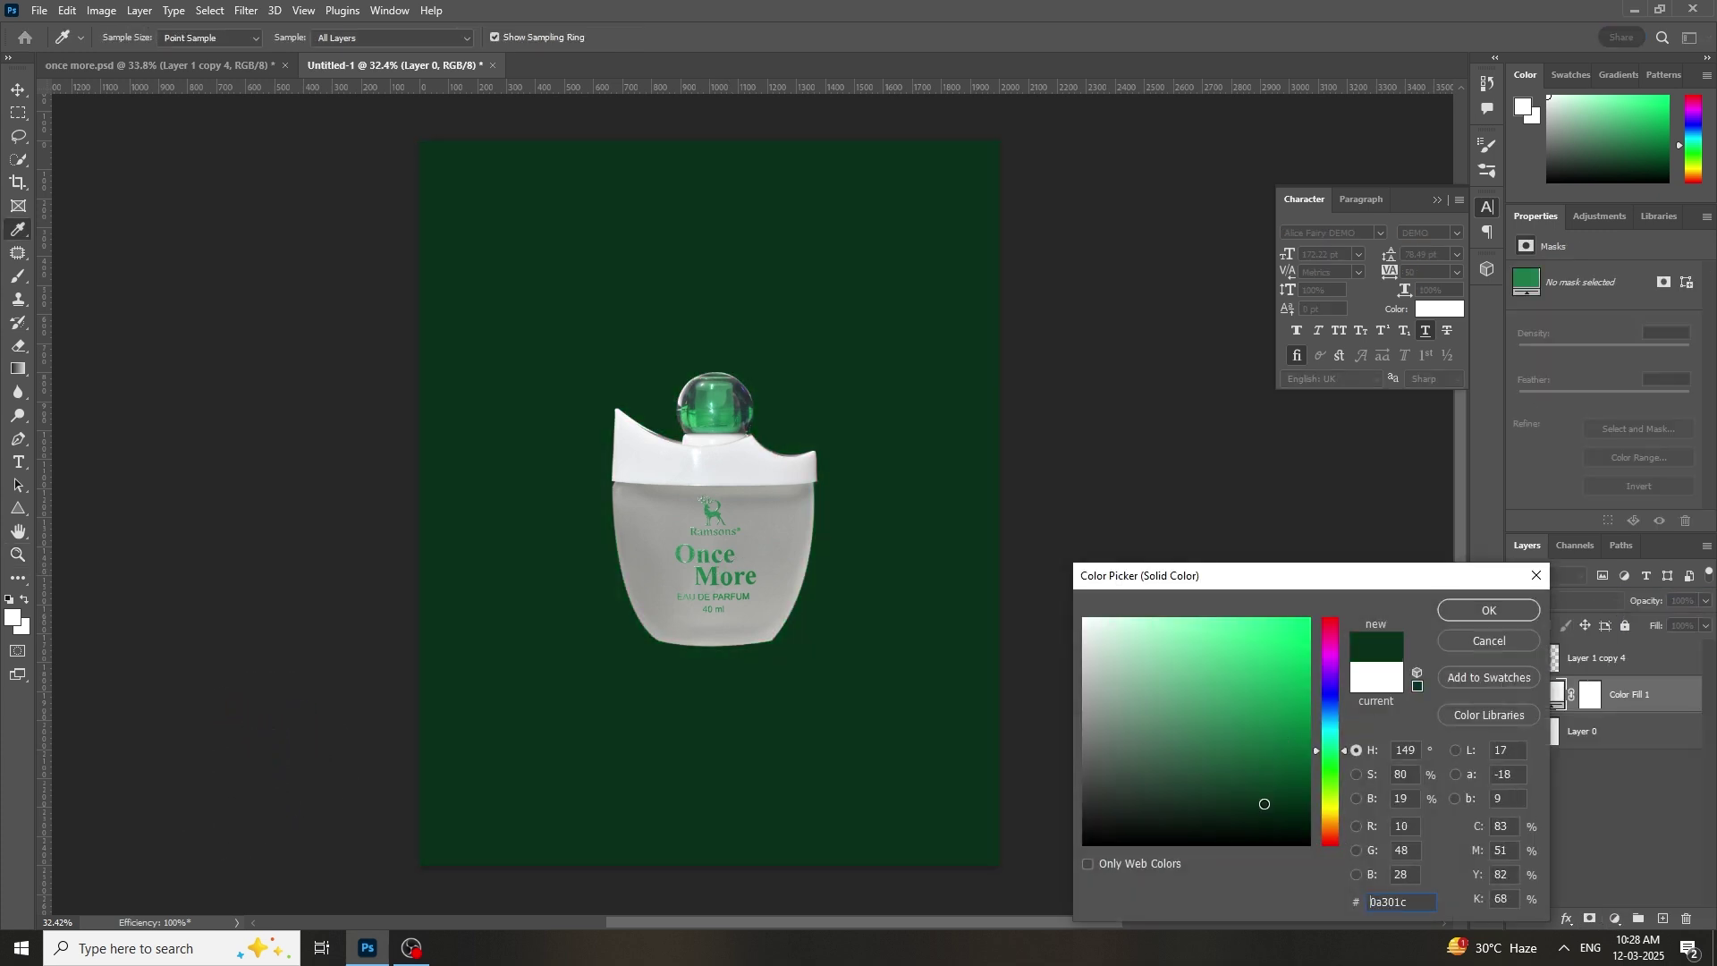
pyautogui.click(1488, 610)
pyautogui.scroll(1, 1005, 707)
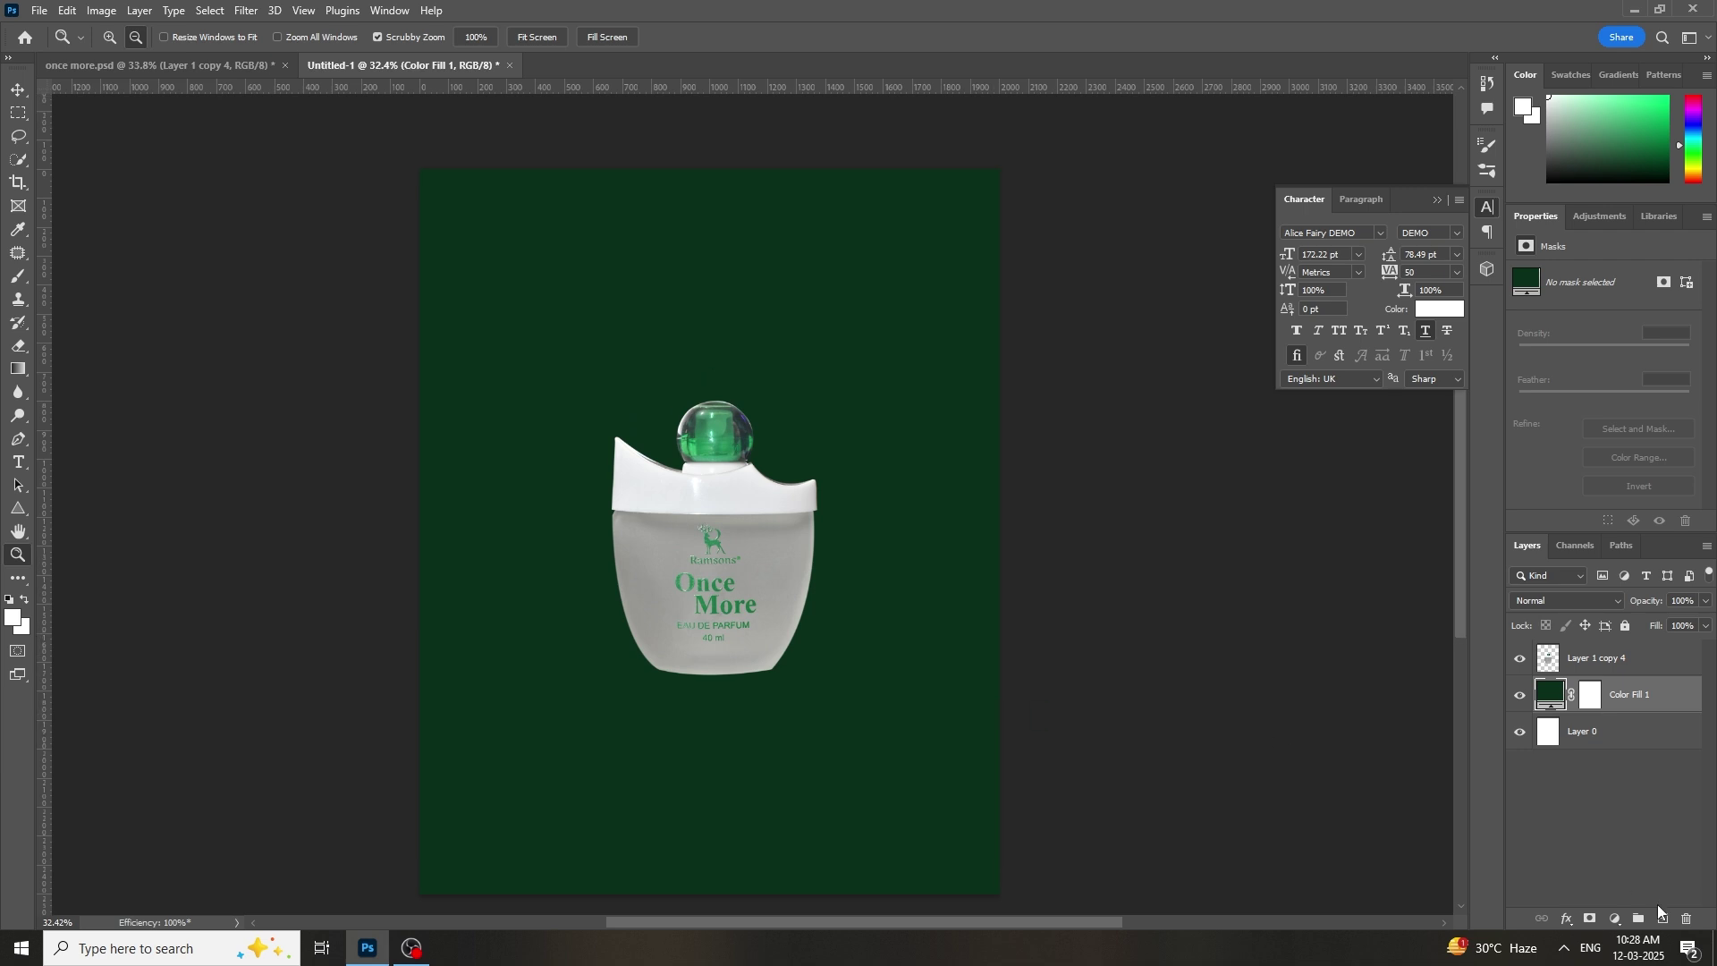
# Step: On a new layer behind the bottle, paint a large soft glow in medium green with a 2500 px brush
pyautogui.click(1661, 918)
pyautogui.press('b')
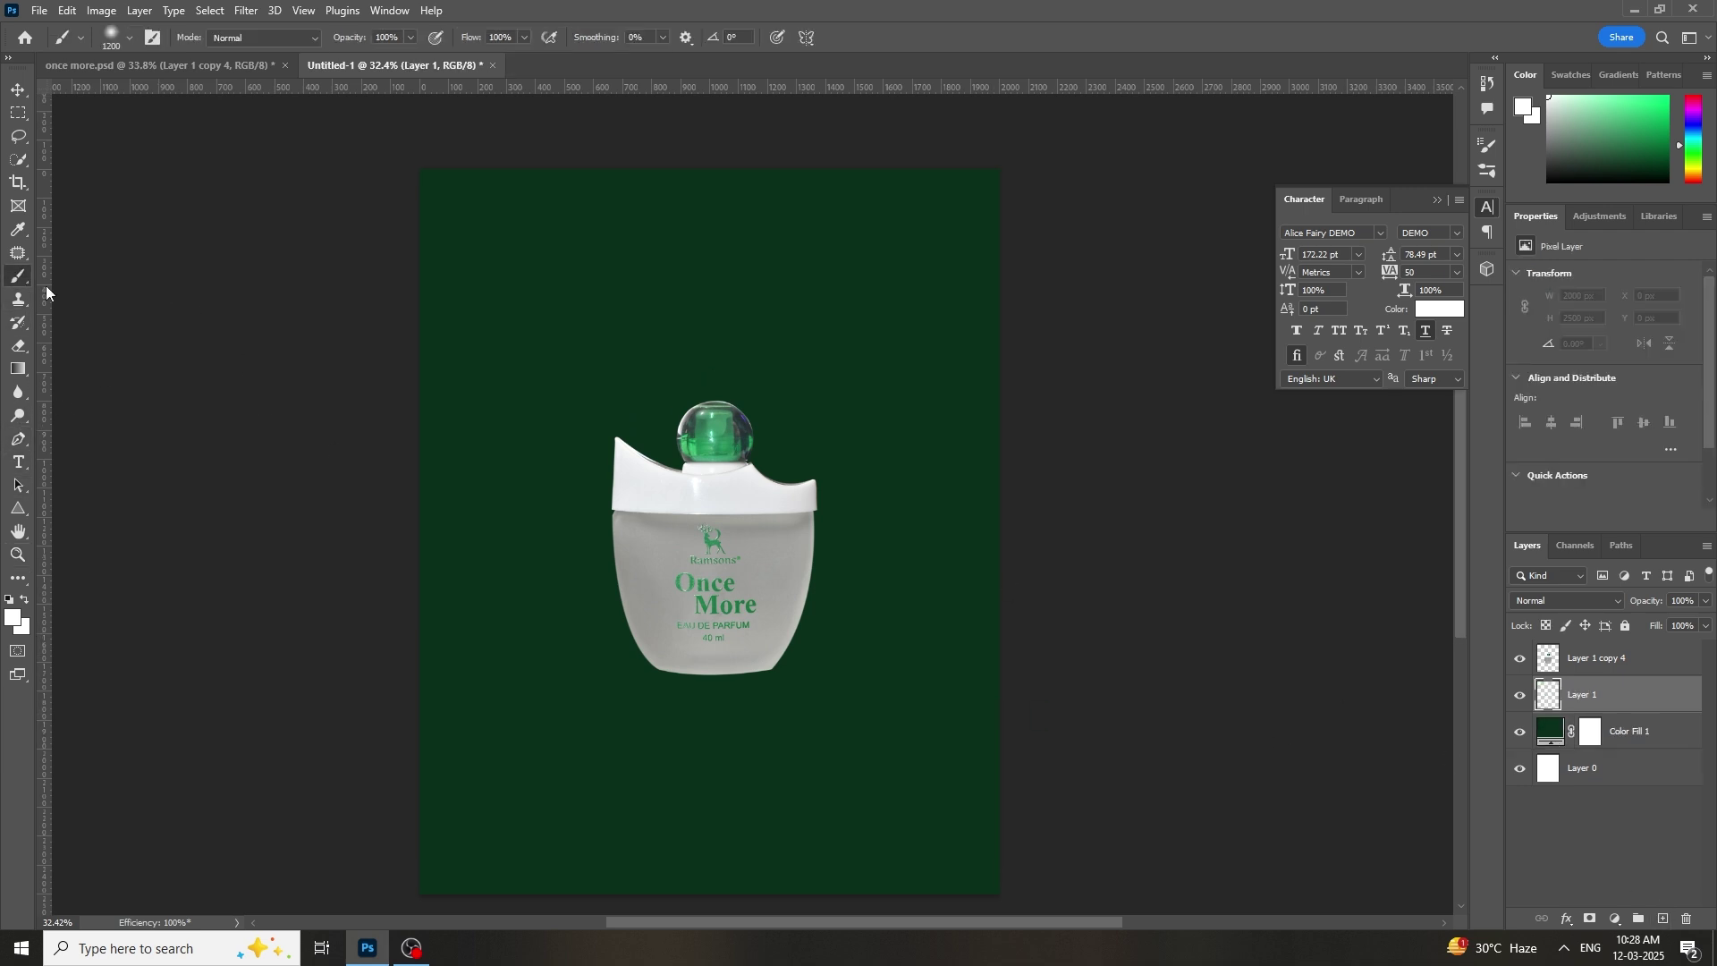
pyautogui.click(9, 617)
pyautogui.click(867, 674)
pyautogui.moveTo(1263, 808); pyautogui.dragTo(1255, 722)
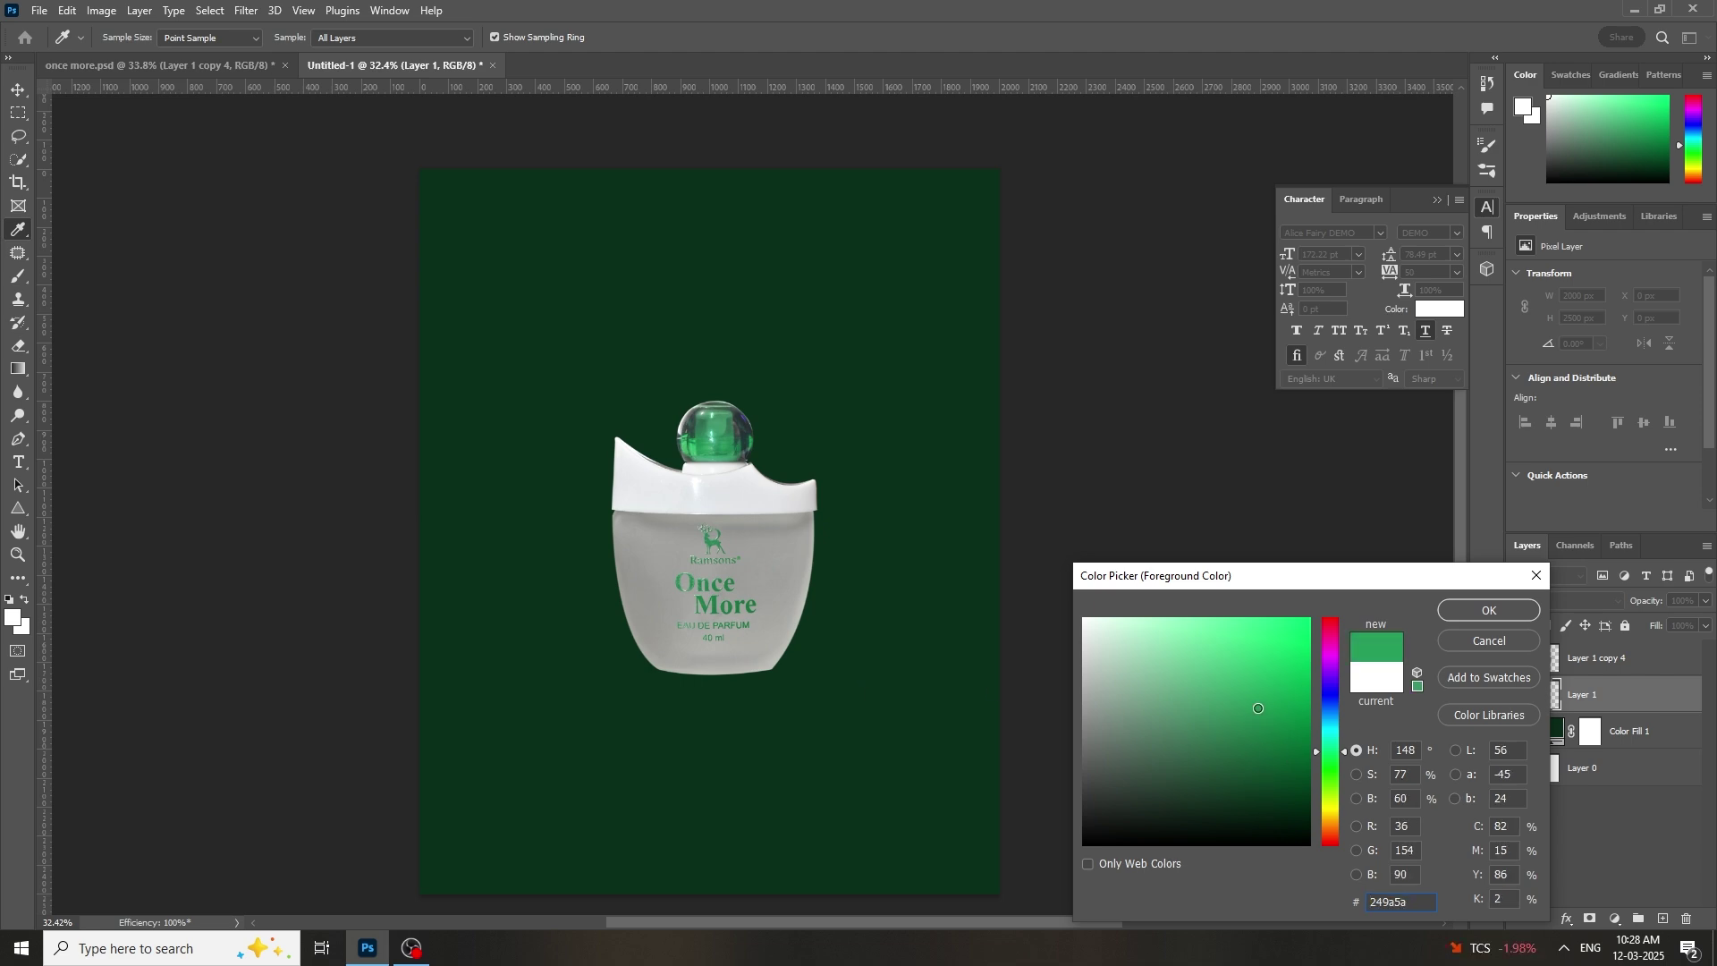
pyautogui.click(1506, 617)
pyautogui.click(696, 590)
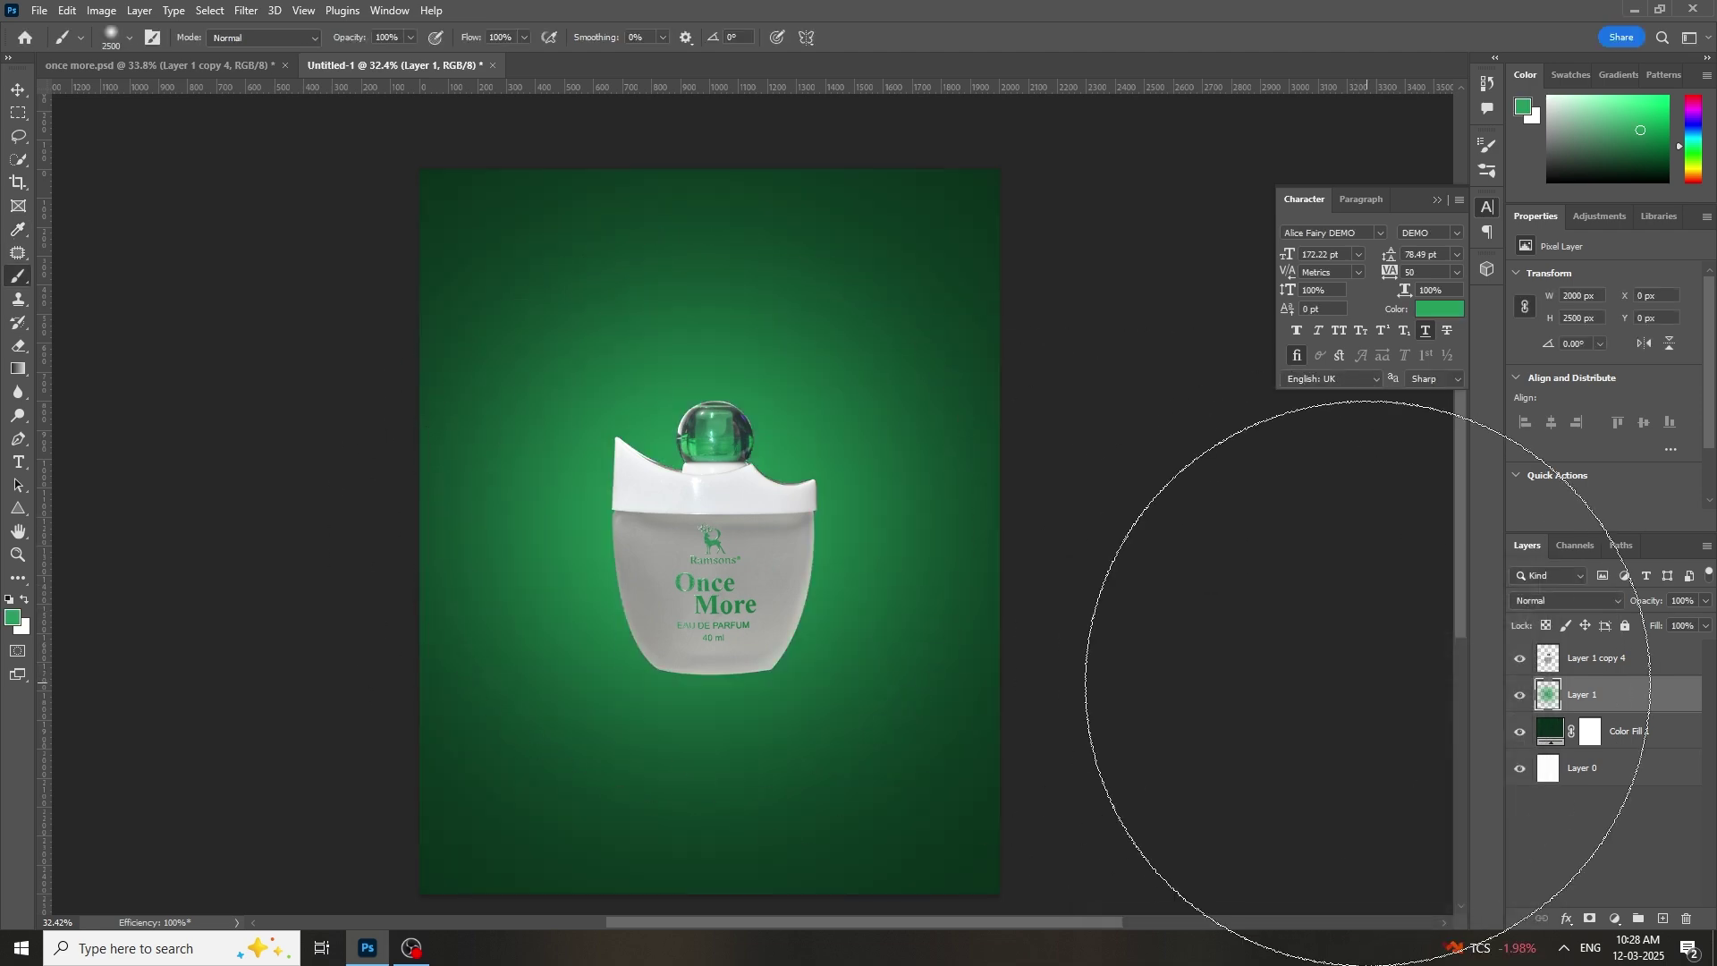
# Step: Try a brightening blend mode on the green glow layer
pyautogui.click(1565, 600)
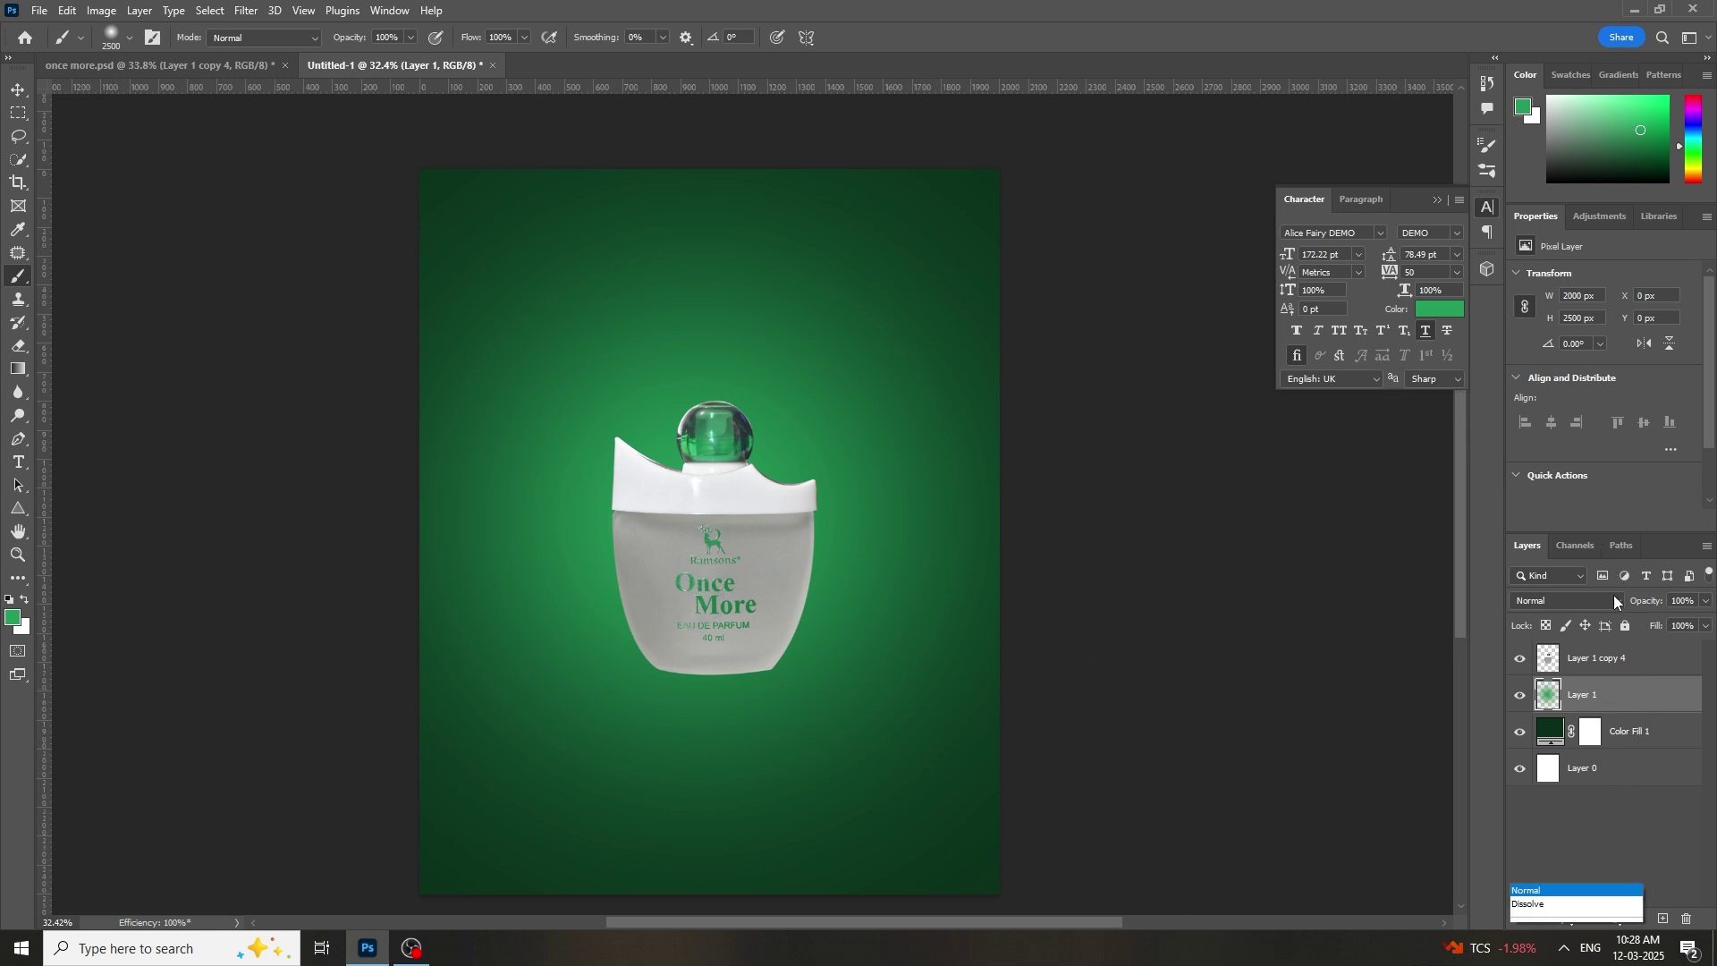
pyautogui.click(1547, 669)
# Step: Scale the perfume bottle down slightly and keep it centred horizontally on the canvas
pyautogui.click(1601, 659)
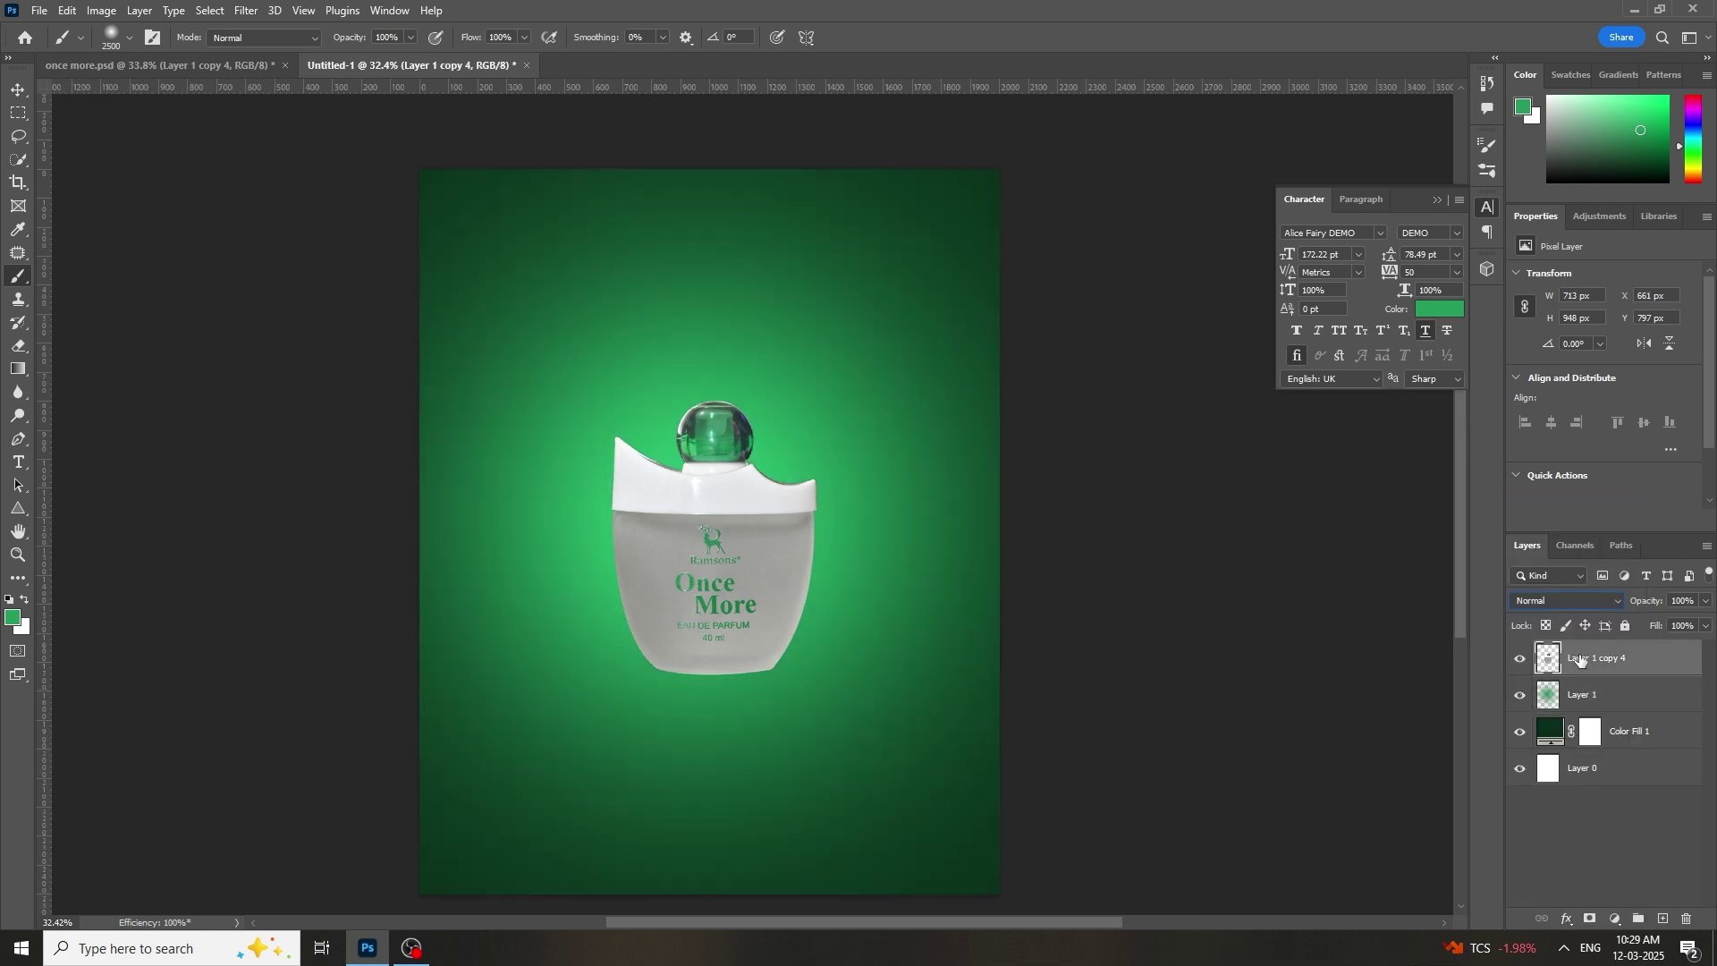
pyautogui.hotkey('ctrl', 't')
pyautogui.moveTo(717, 546)
pyautogui.mouseDown()
pyautogui.moveTo(737, 592)
pyautogui.moveTo(785, 582)
pyautogui.moveTo(736, 573)
pyautogui.mouseUp()
pyautogui.press('Return')
# Step: Set the green glow layer's blend mode back to Normal
pyautogui.click(1595, 694)
pyautogui.click(1565, 600)
pyautogui.click(1540, 502)
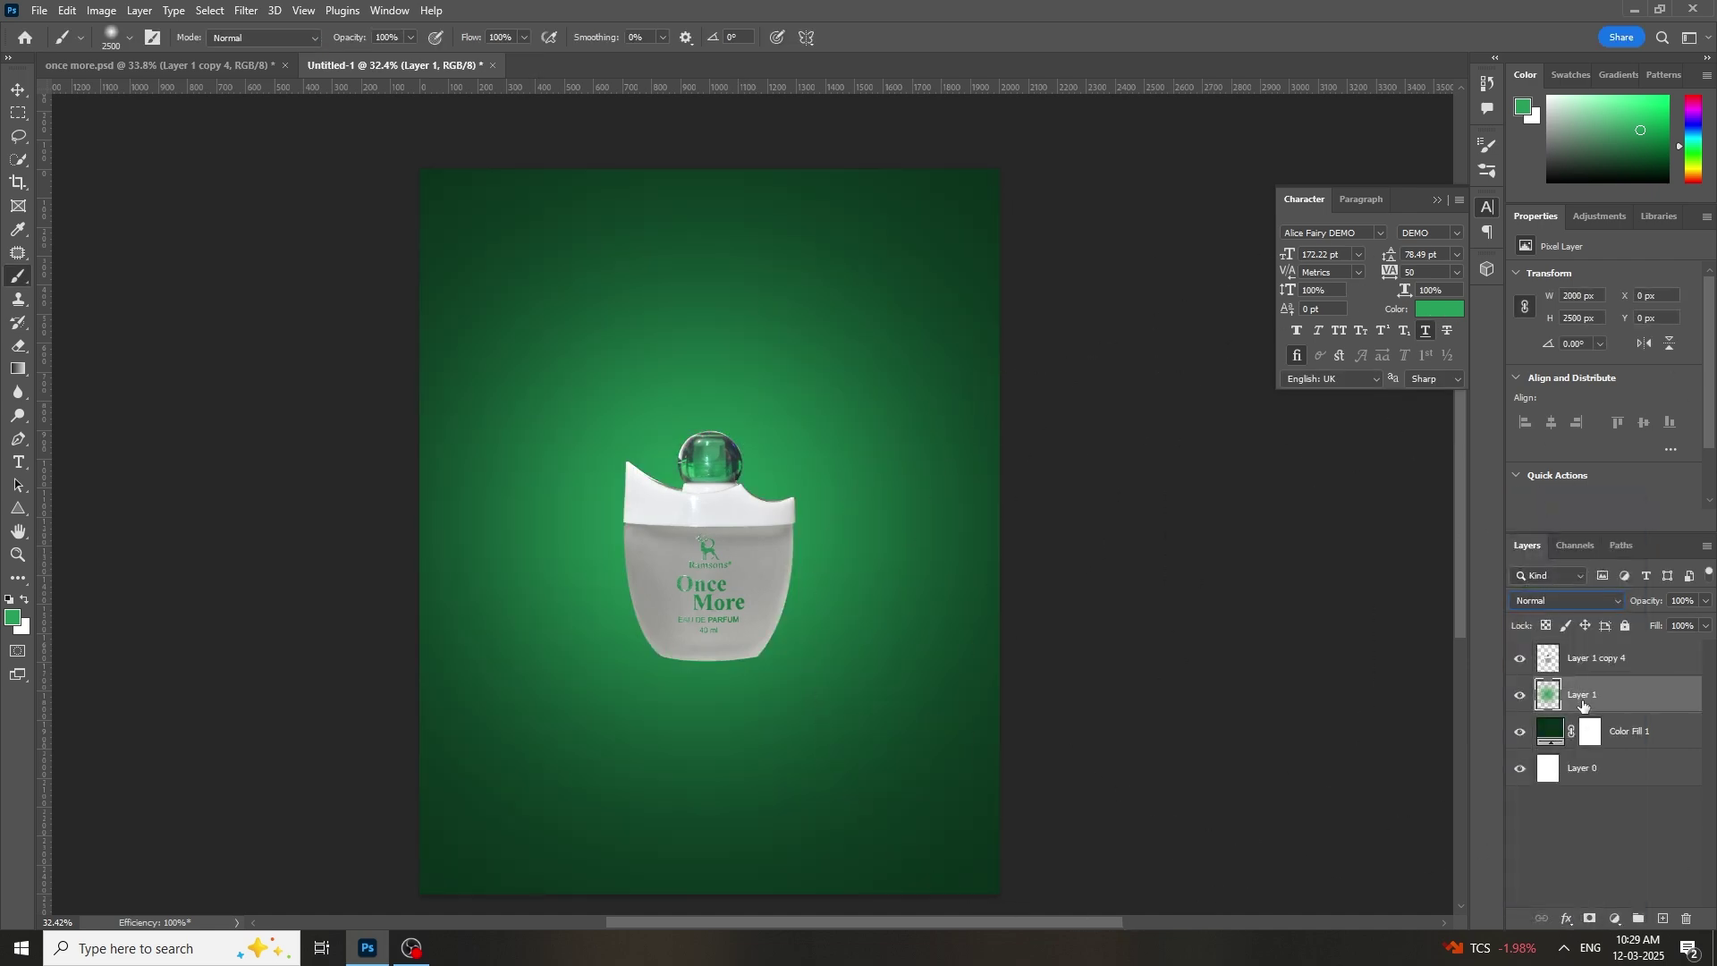
# Step: Add a new layer above the colour fill and make a full-width rectangular selection over the lower part of the canvas
pyautogui.click(1554, 733)
pyautogui.click(1660, 918)
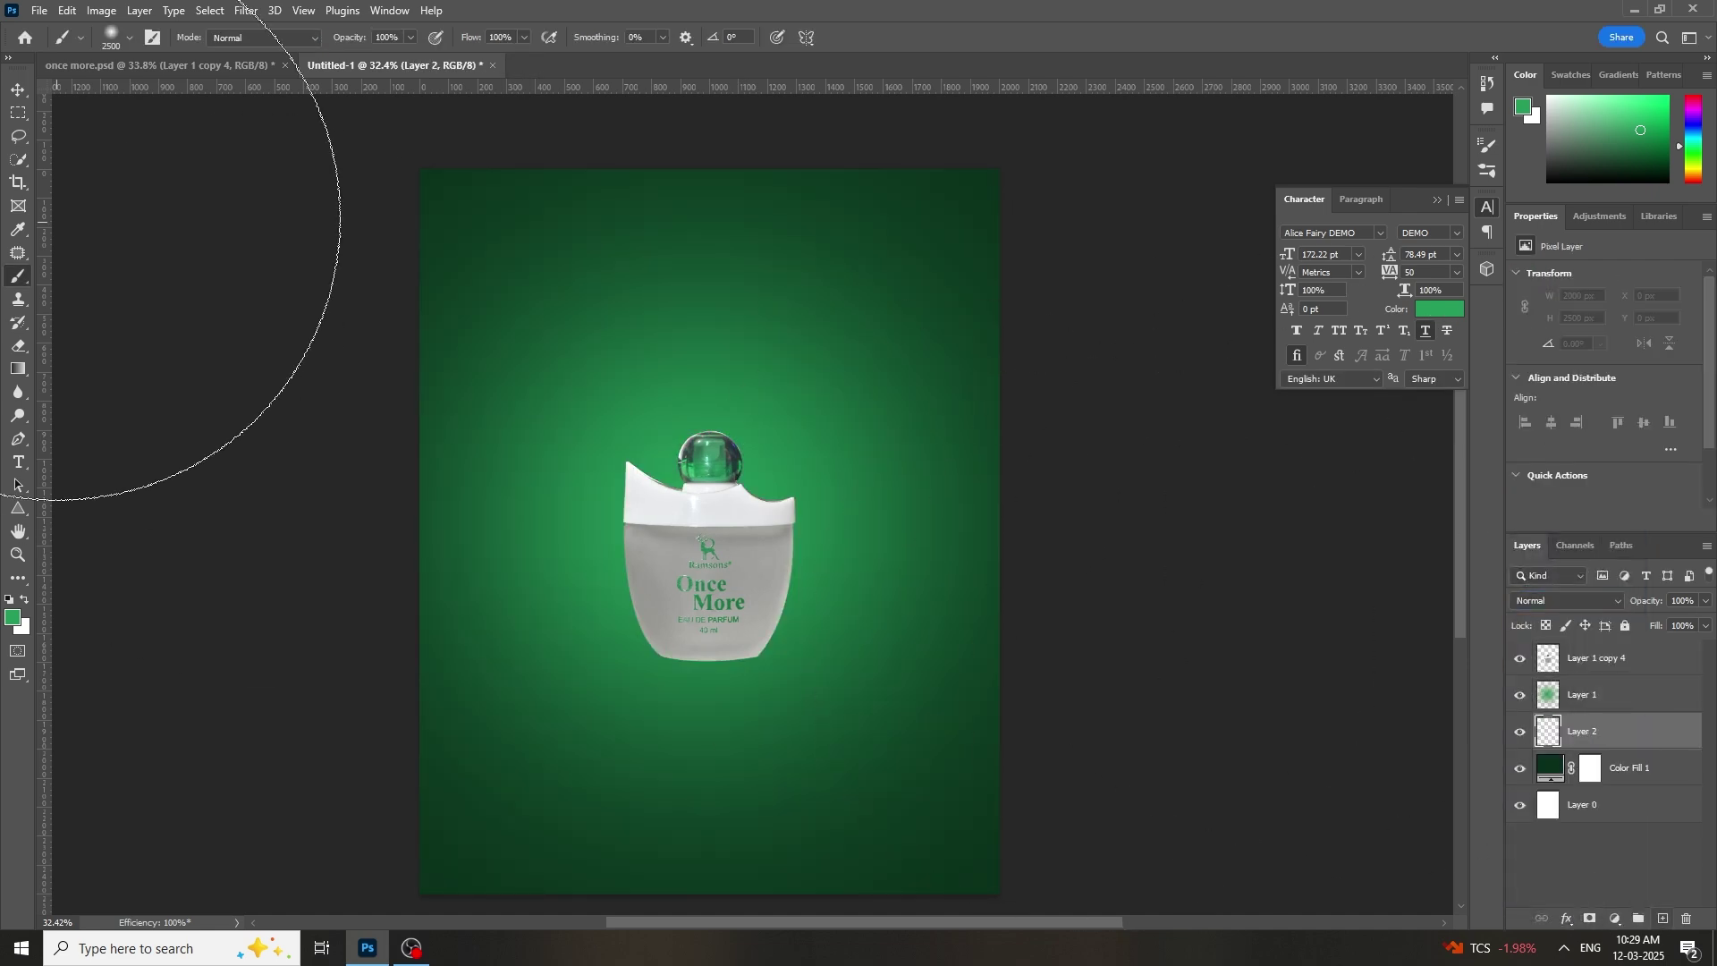
pyautogui.click(18, 115)
pyautogui.moveTo(315, 568); pyautogui.dragTo(1118, 927)
pyautogui.moveTo(733, 436); pyautogui.dragTo(739, 474)
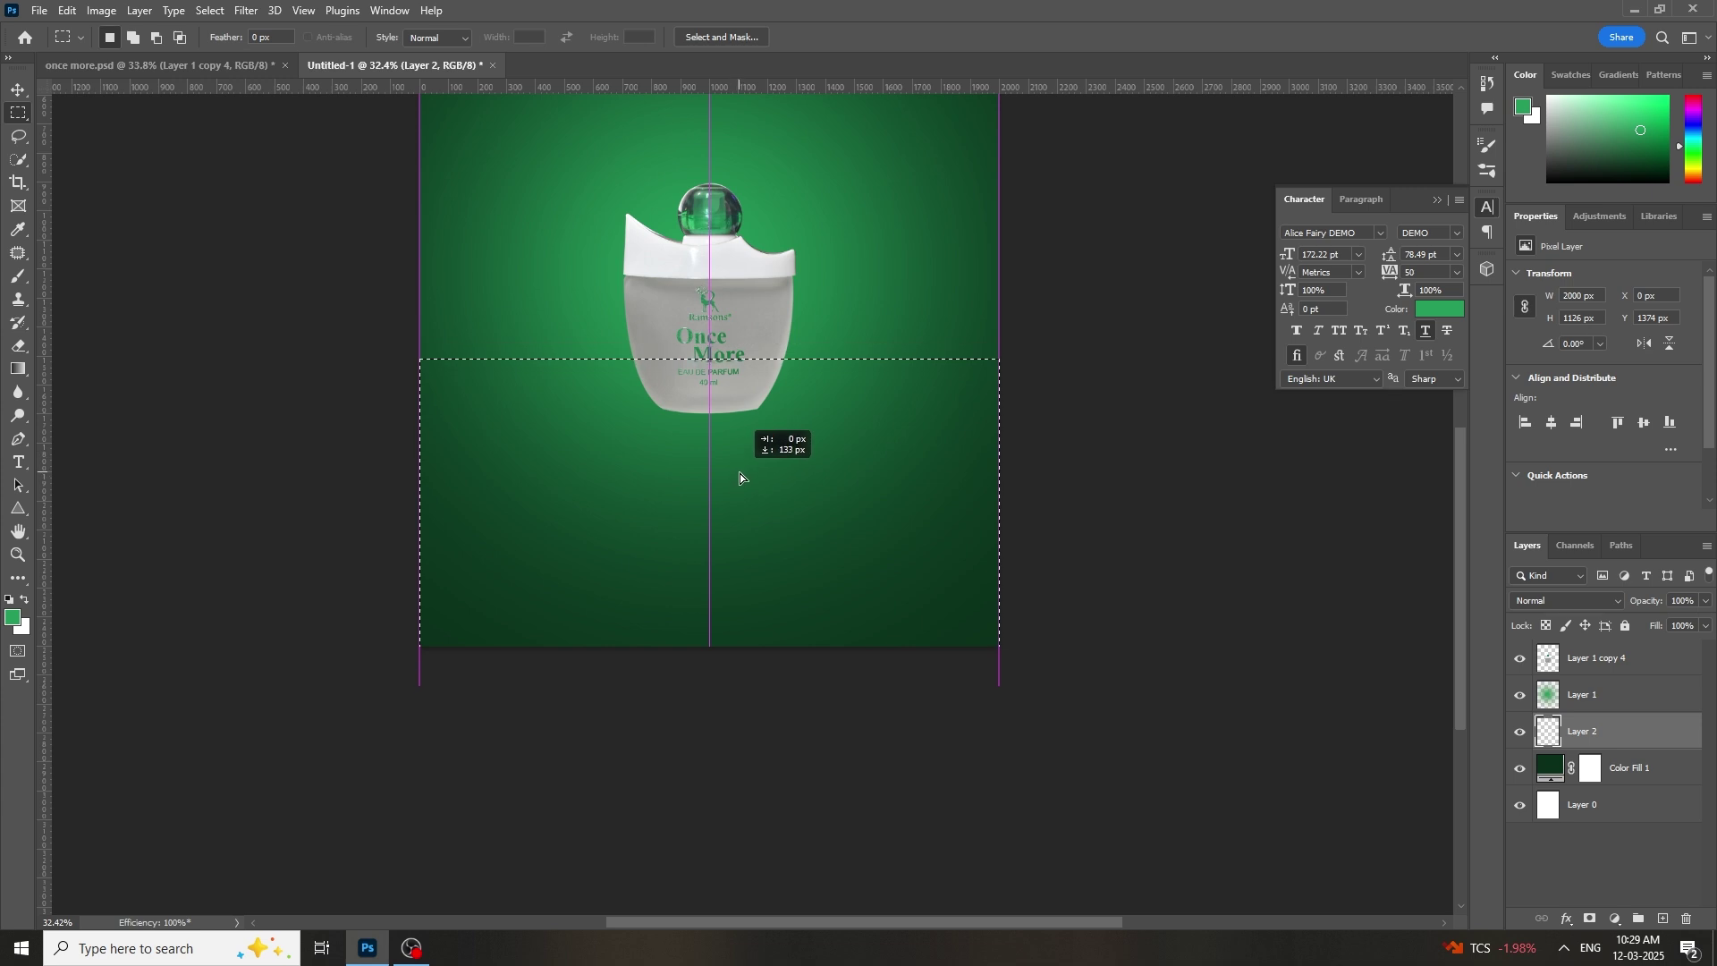
pyautogui.scroll(3, 739, 474)
# Step: Fill the rectangular selection with a bright green as the floor and deselect it
pyautogui.click(18, 276)
pyautogui.click(12, 617)
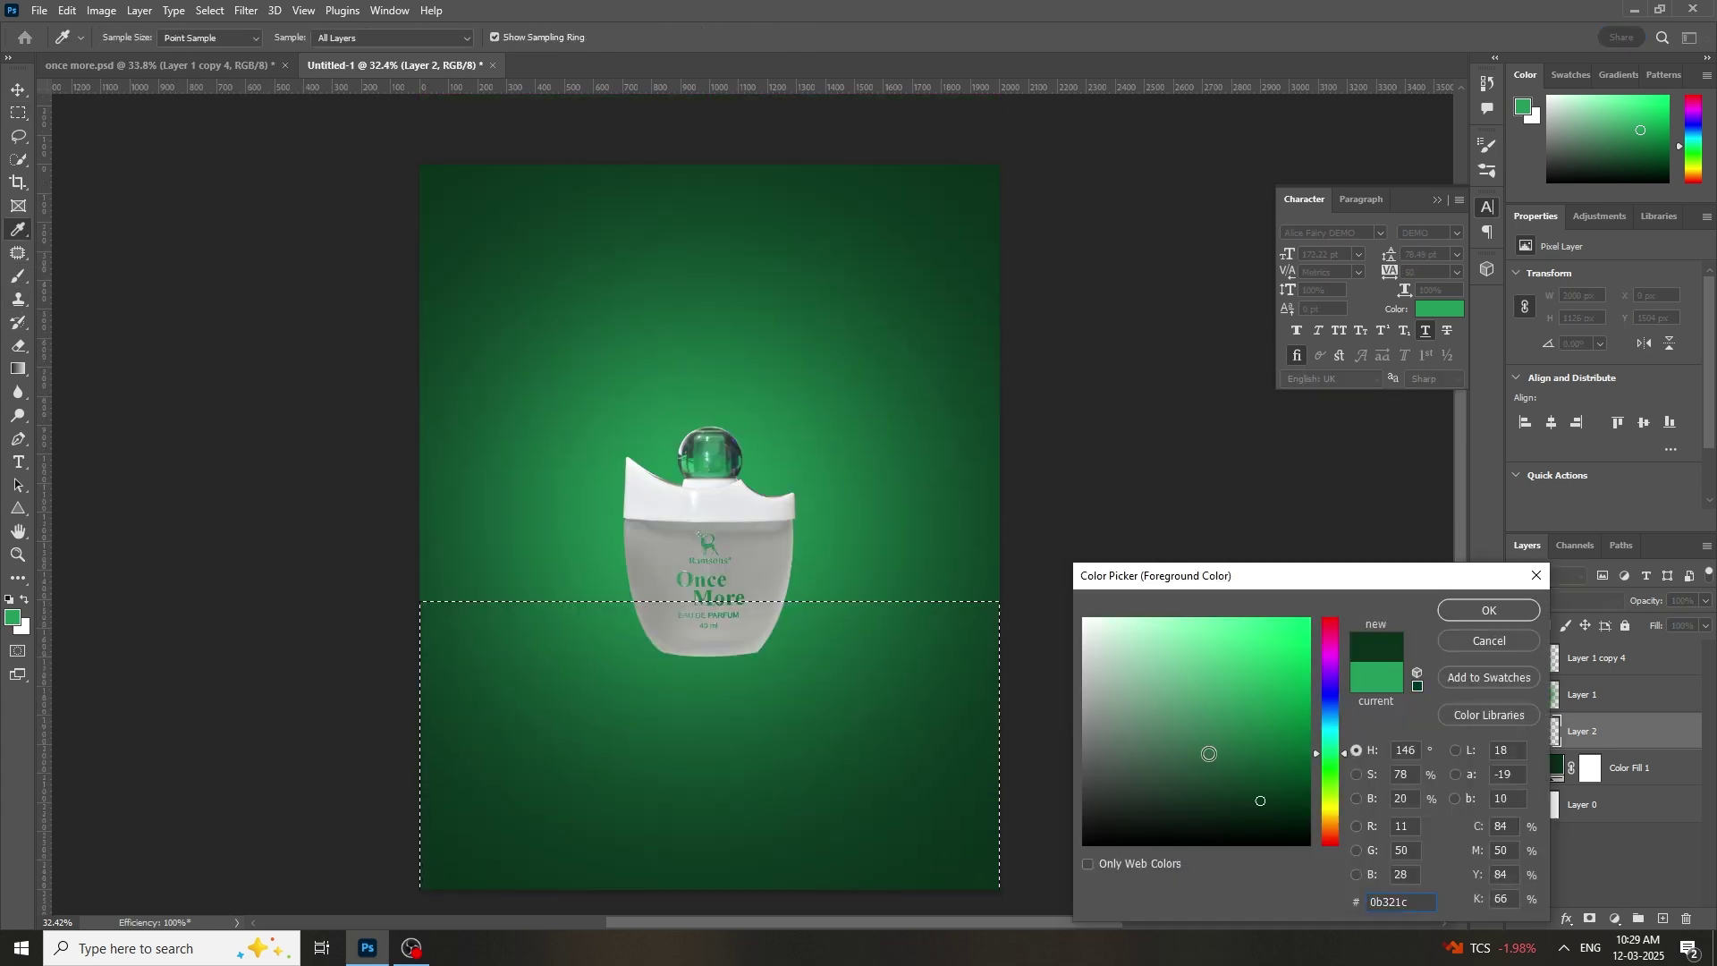
pyautogui.moveTo(1265, 805); pyautogui.dragTo(1250, 617)
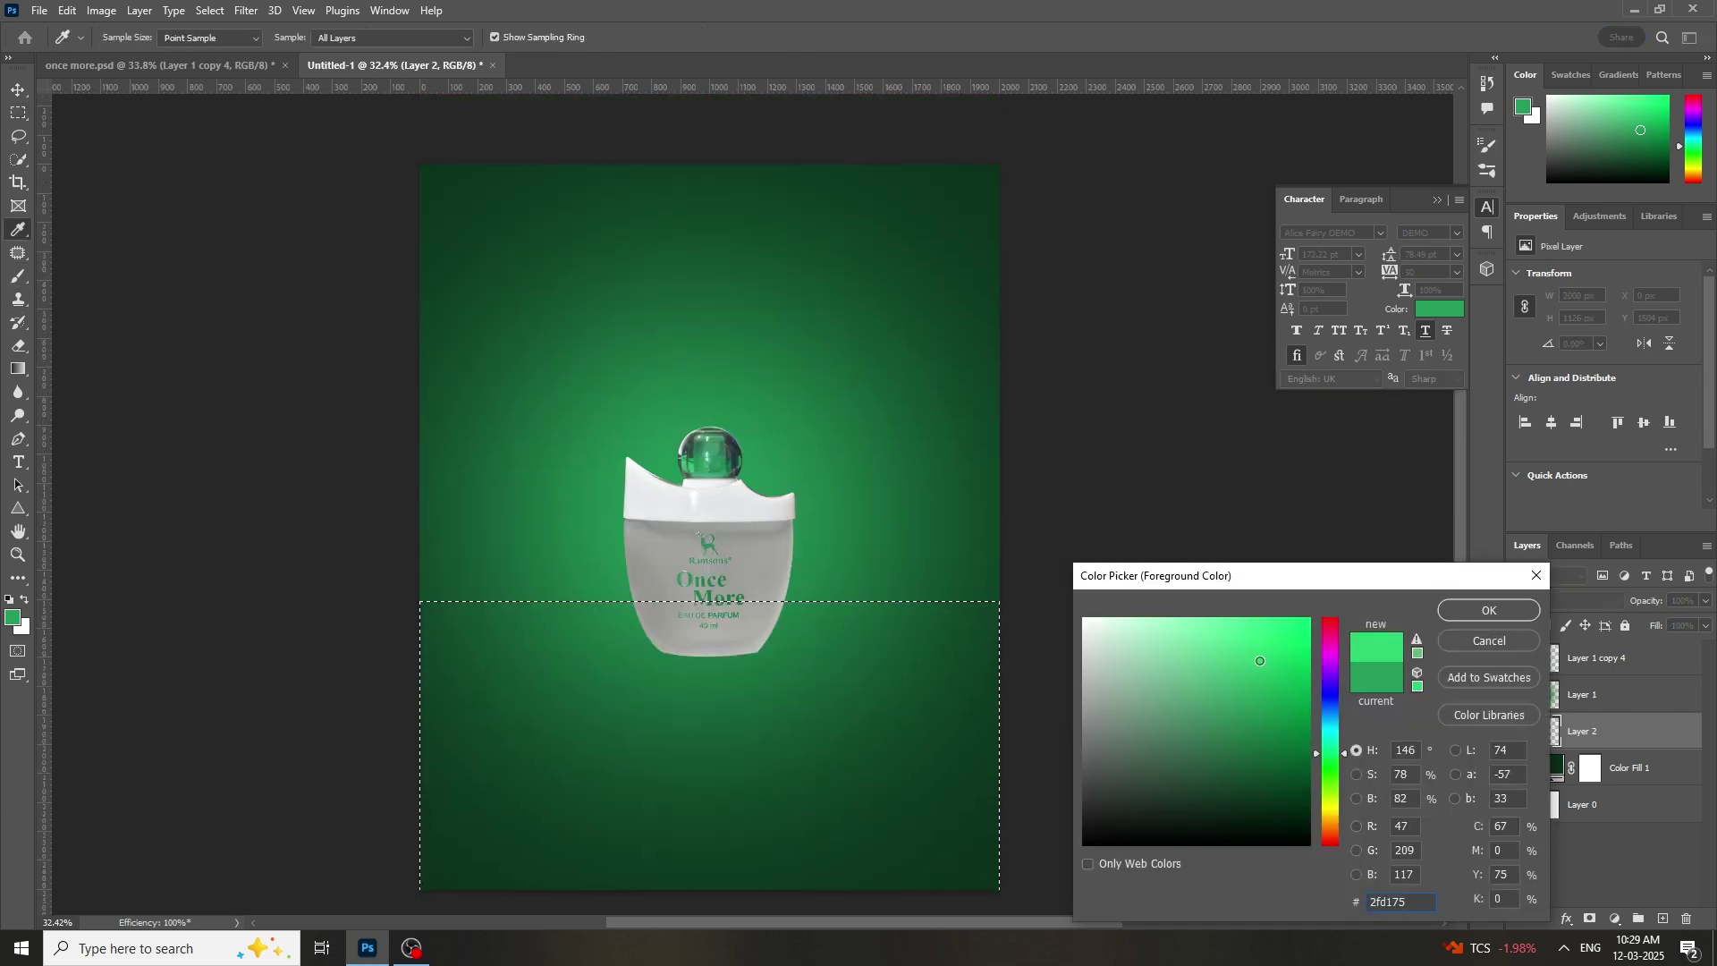
pyautogui.press('Return')
pyautogui.press('b')
pyautogui.hotkey('alt', 'BackSpace')
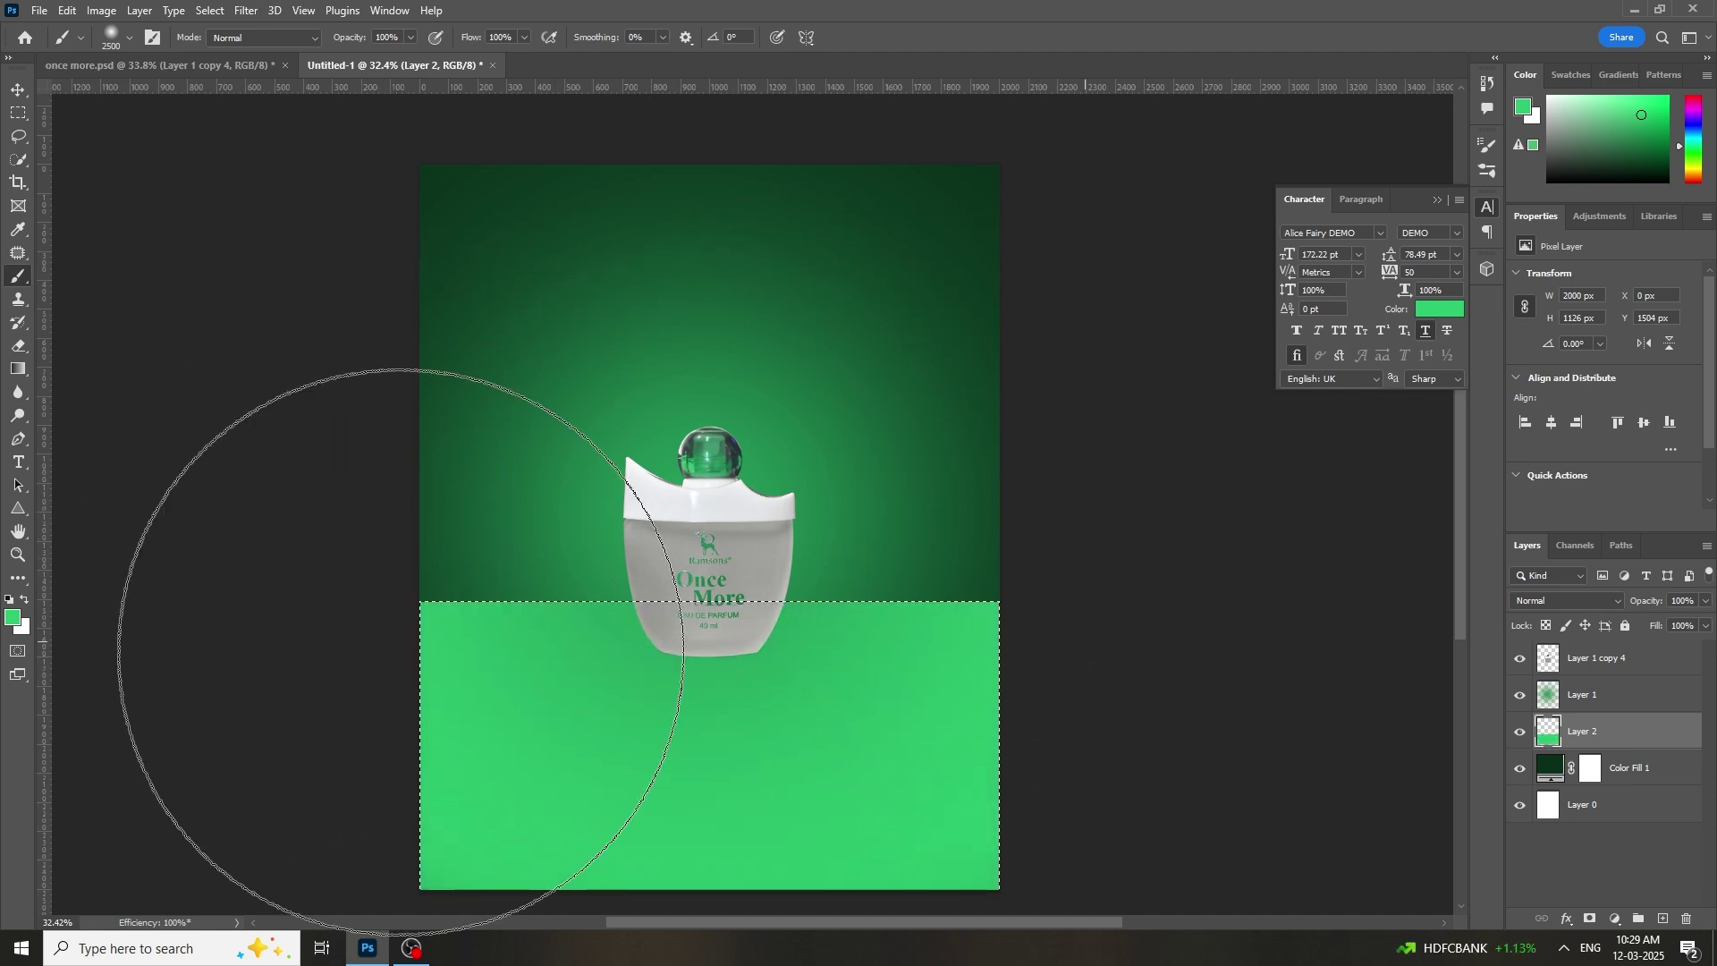
pyautogui.hotkey('ctrl', 'd')
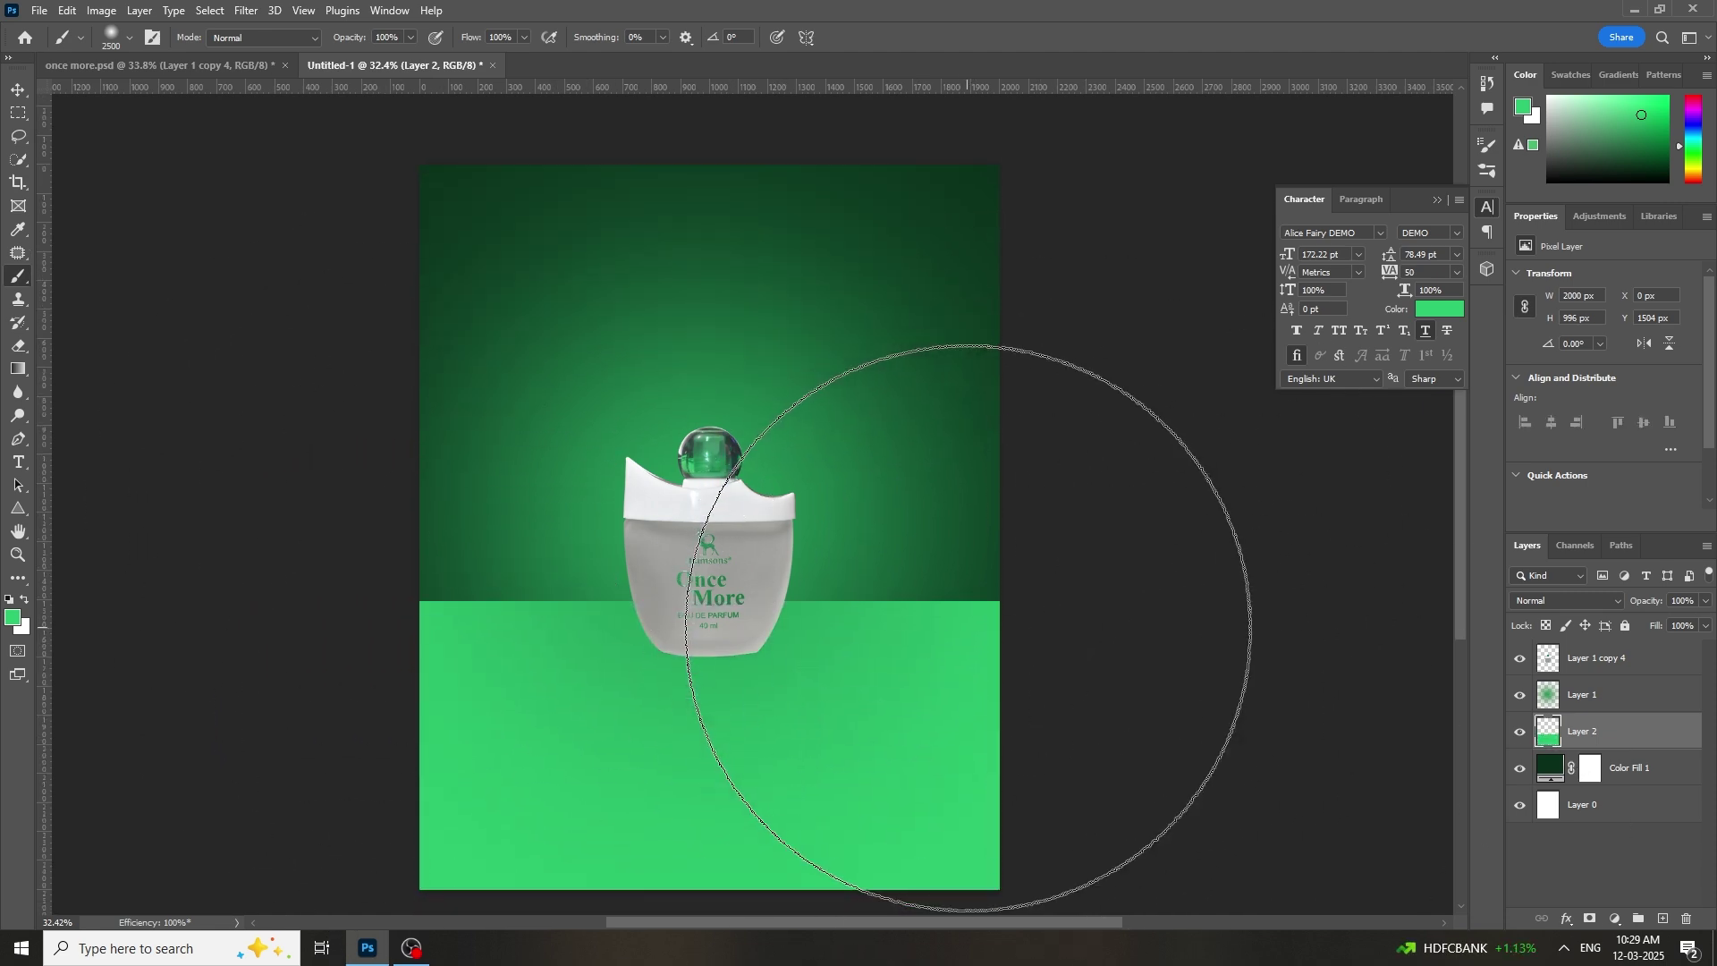
# Step: Enlarge the perfume bottle slightly with Free Transform
pyautogui.click(1597, 659)
pyautogui.hotkey('ctrl', 't')
pyautogui.moveTo(795, 542); pyautogui.dragTo(1161, 625)
pyautogui.press('Return')
pyautogui.press('z')
# Step: Lower the upper edge of the bright green floor layer with Free Transform
pyautogui.click(1583, 731)
pyautogui.hotkey('ctrl', 't')
pyautogui.moveTo(740, 681); pyautogui.dragTo(739, 717)
pyautogui.press('Return')
# Step: Move the perfume bottle down so it stands on the green floor
pyautogui.click(1548, 659)
pyautogui.hotkey('ctrl', 't')
pyautogui.moveTo(720, 571); pyautogui.dragTo(720, 597)
pyautogui.press('Return')
# Step: Add a new layer beneath the bottle and stamp one large soft black brush dab behind its lower half
pyautogui.press('z')
pyautogui.moveTo(752, 554); pyautogui.dragTo(1222, 628)
pyautogui.click(1572, 694)
pyautogui.hotkey('ctrl', 'alt', 'shift', 'n')
pyautogui.write('b')
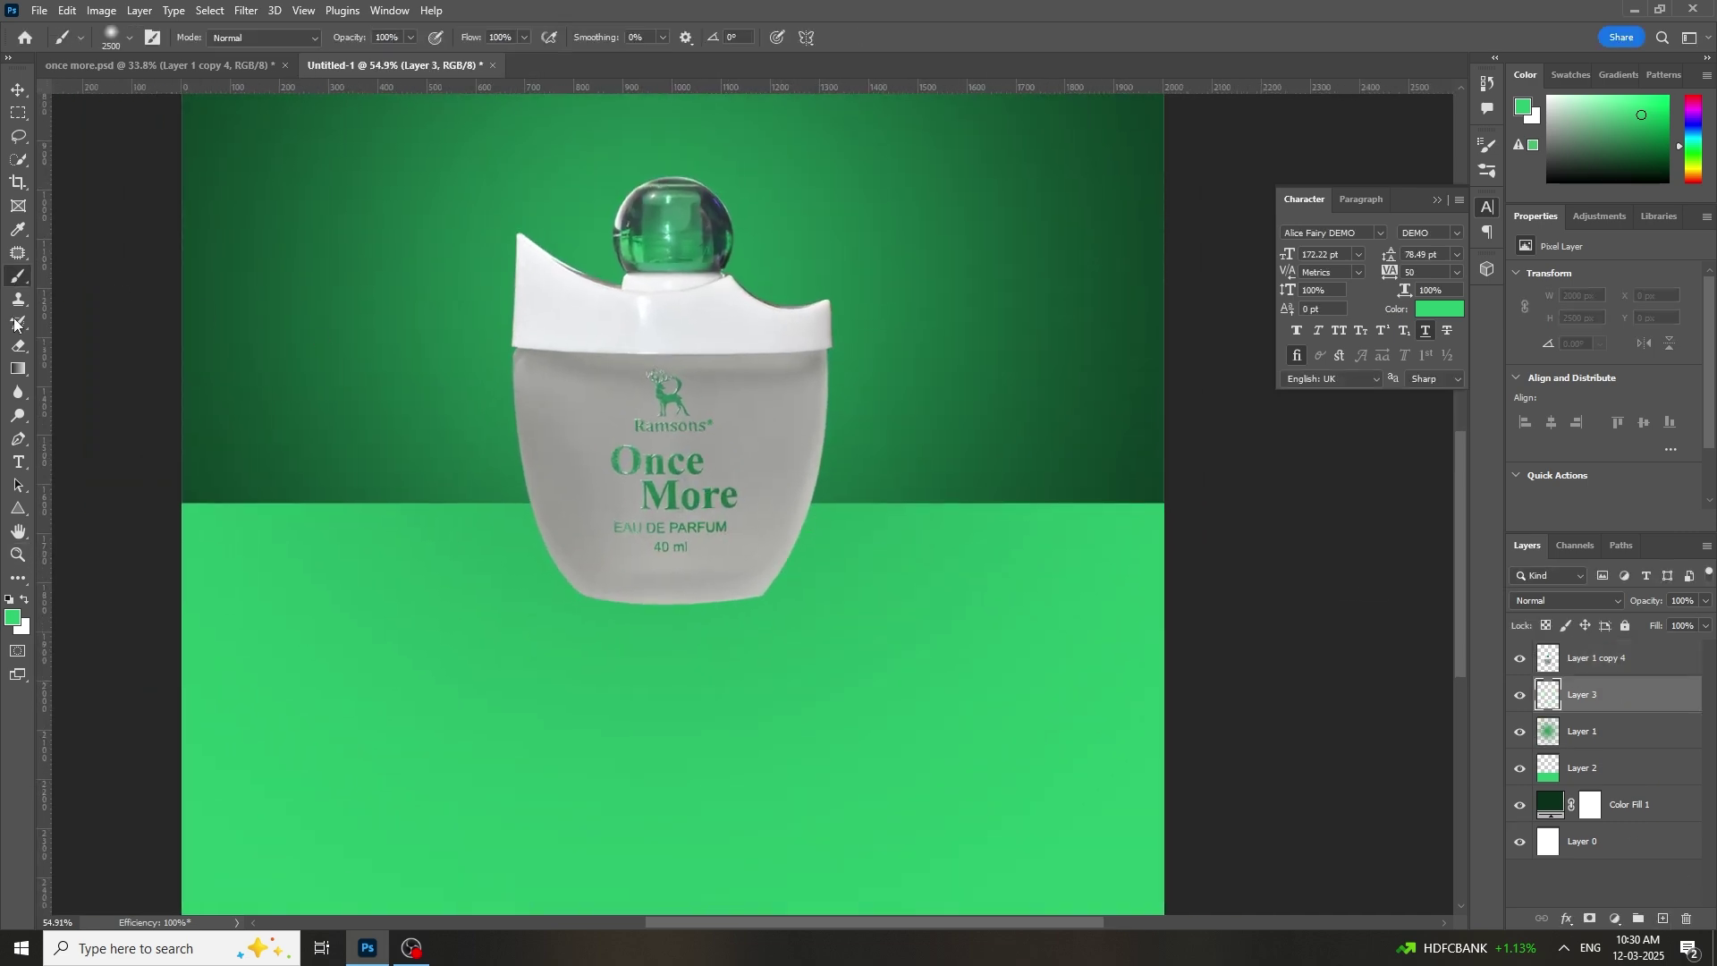
pyautogui.write('n0')
pyautogui.click(1455, 614)
pyautogui.press('[')
pyautogui.press('[')
pyautogui.press('[')
pyautogui.press('[')
pyautogui.press('[')
pyautogui.press('[')
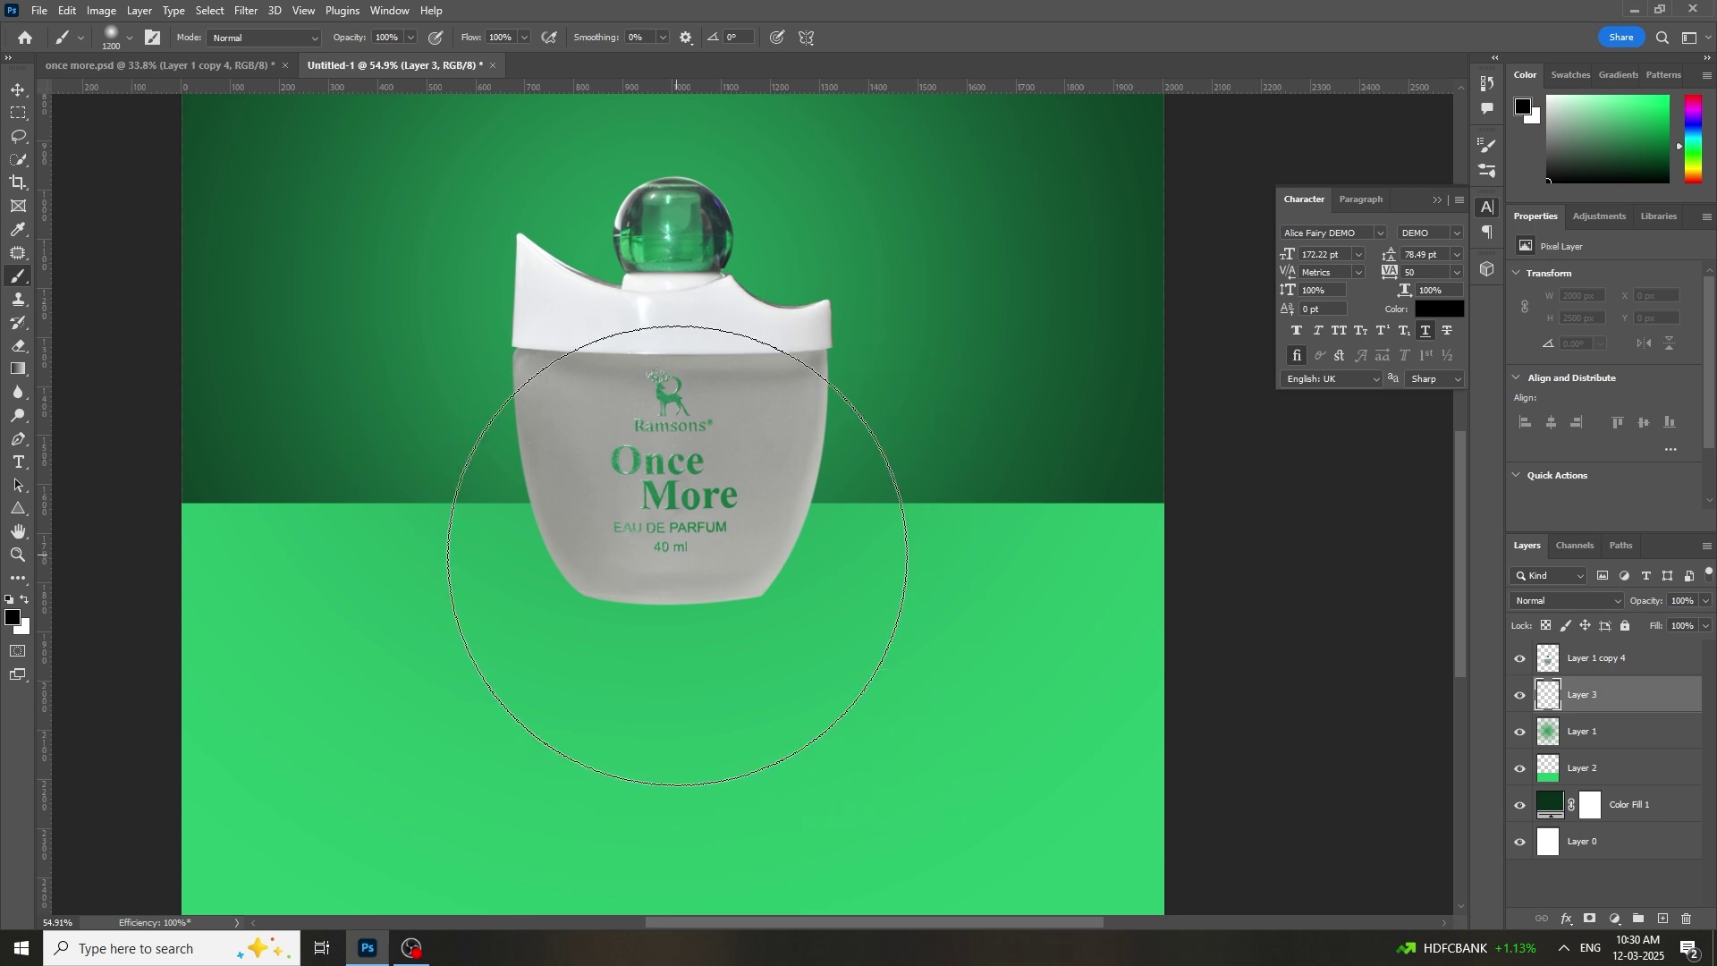
pyautogui.click(675, 555)
# Step: Flatten the black dab into a shadow about 908 by 61 px under the bottle's base and reduce its layer opacity to about 51%
pyautogui.hotkey('ctrl', 't')
pyautogui.scroll(-3, 700, 648)
pyautogui.moveTo(675, 799)
pyautogui.mouseDown()
pyautogui.moveTo(743, 107)
pyautogui.moveTo(726, 573)
pyautogui.moveTo(751, 494)
pyautogui.moveTo(682, 459)
pyautogui.mouseUp()
pyautogui.moveTo(1070, 473); pyautogui.dragTo(734, 470)
pyautogui.moveTo(695, 462); pyautogui.dragTo(856, 450)
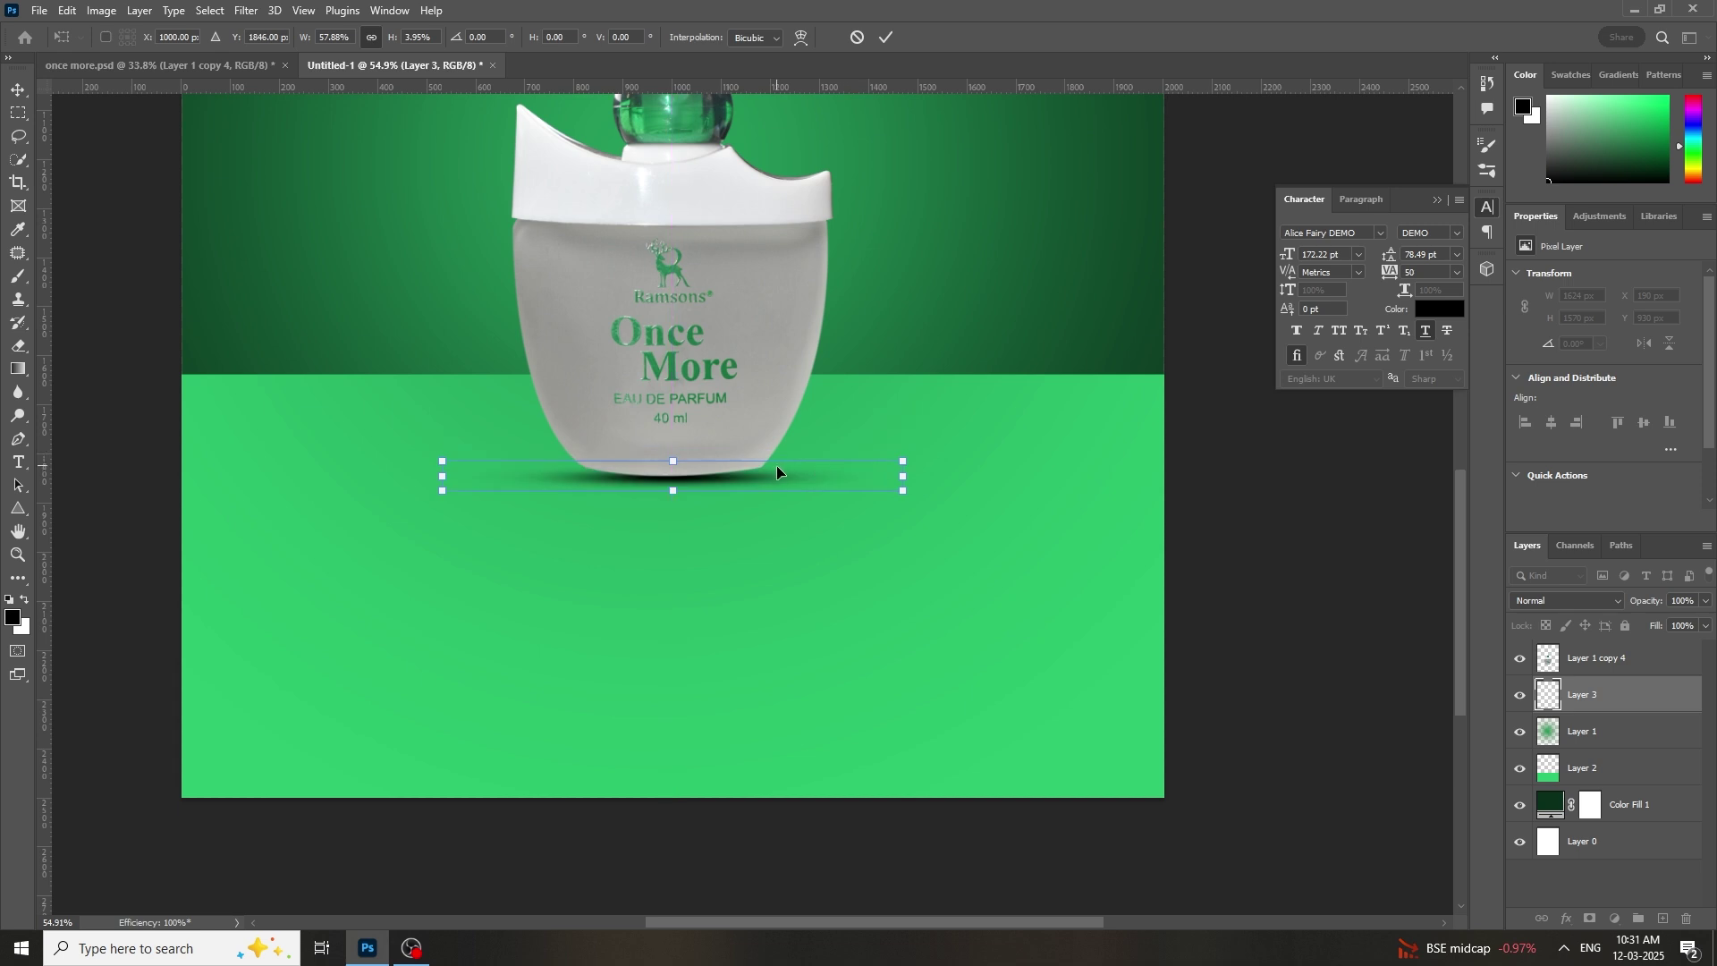
pyautogui.press('Return')
pyautogui.press('b')
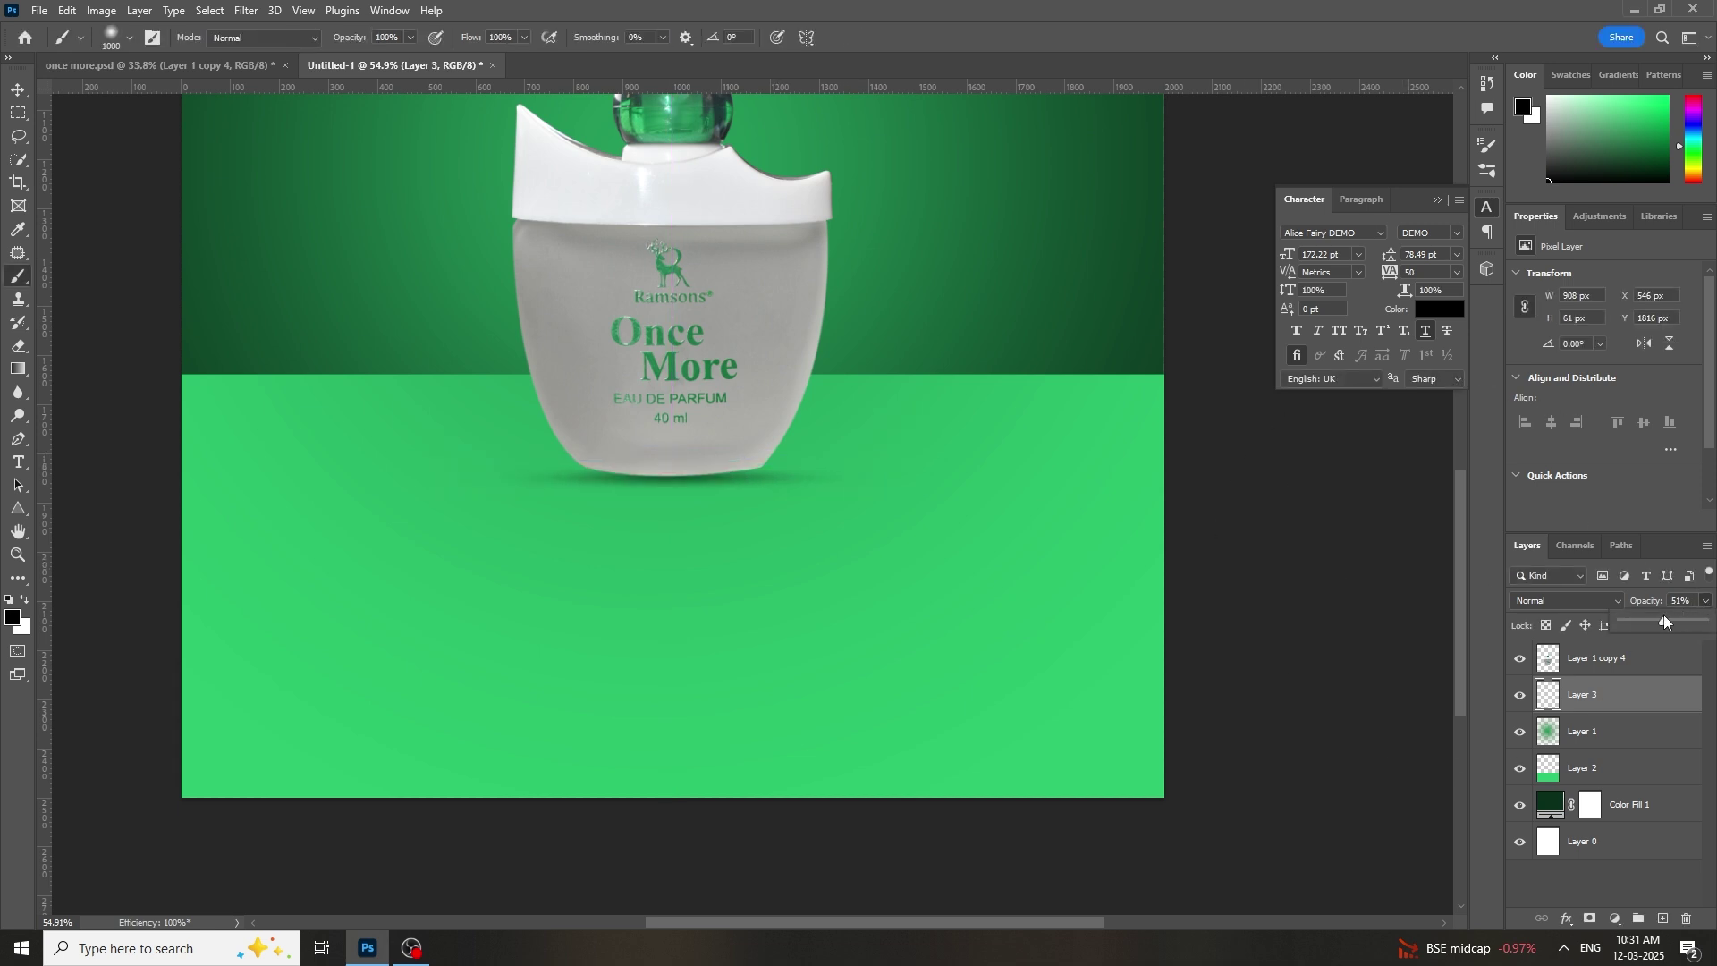
# Step: Duplicate the perfume bottle layer and flip the copy vertically
pyautogui.click(1588, 660)
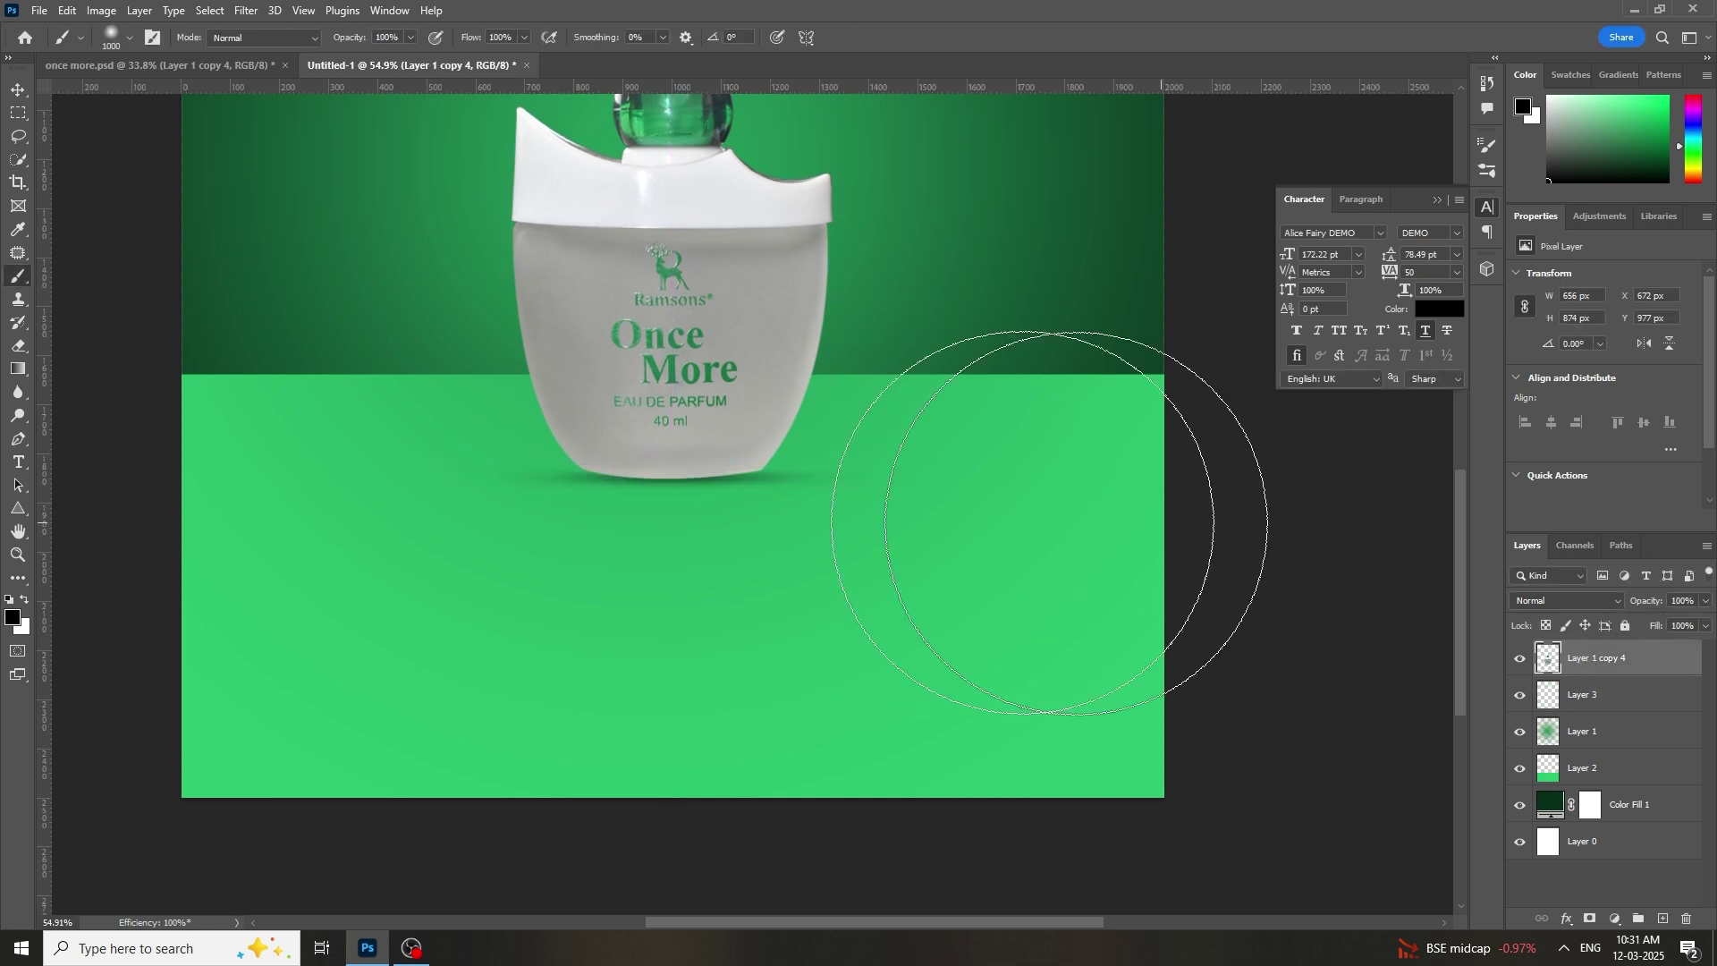
pyautogui.scroll(2, 1029, 447)
pyautogui.hotkey('ctrl', 'j')
pyautogui.scroll(2, 855, 519)
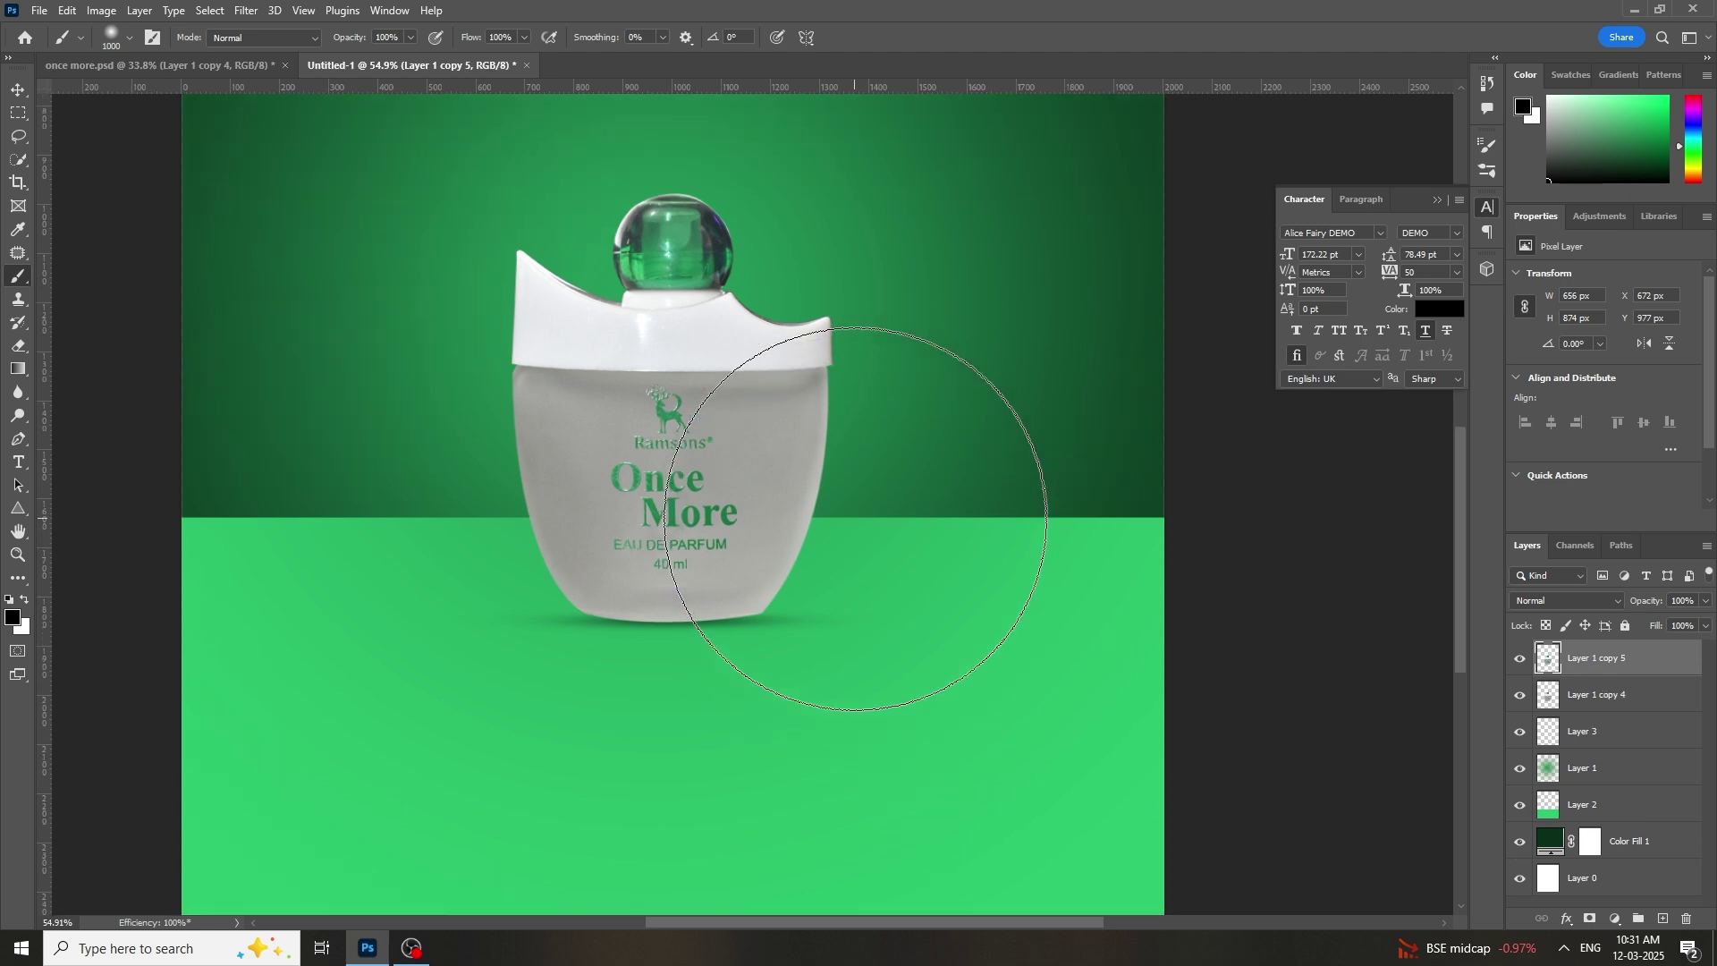
pyautogui.hotkey('ctrl', 't')
pyautogui.rightClick(766, 439)
pyautogui.click(805, 808)
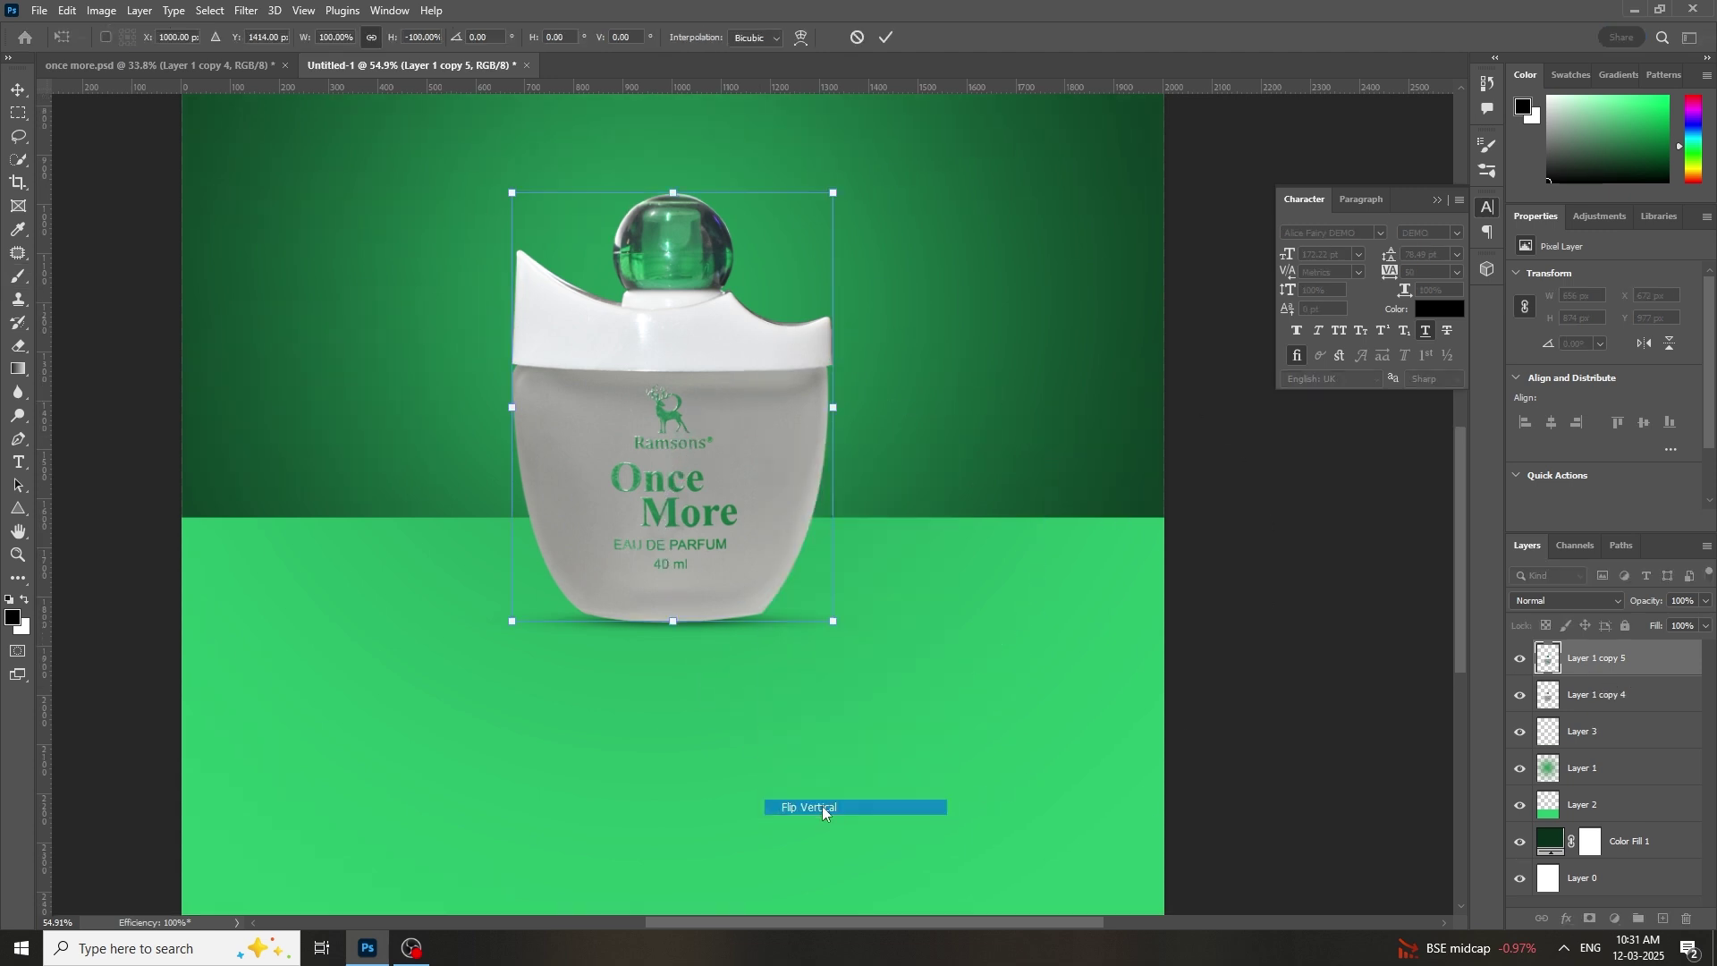
# Step: Move the flipped bottle copy straight down so its base meets the original bottle's base as a reflection
pyautogui.moveTo(701, 359); pyautogui.dragTo(693, 786)
pyautogui.scroll(-4, 751, 506)
pyautogui.moveTo(688, 517); pyautogui.dragTo(697, 520)
pyautogui.press('Return')
pyautogui.scroll(2, 1024, 525)
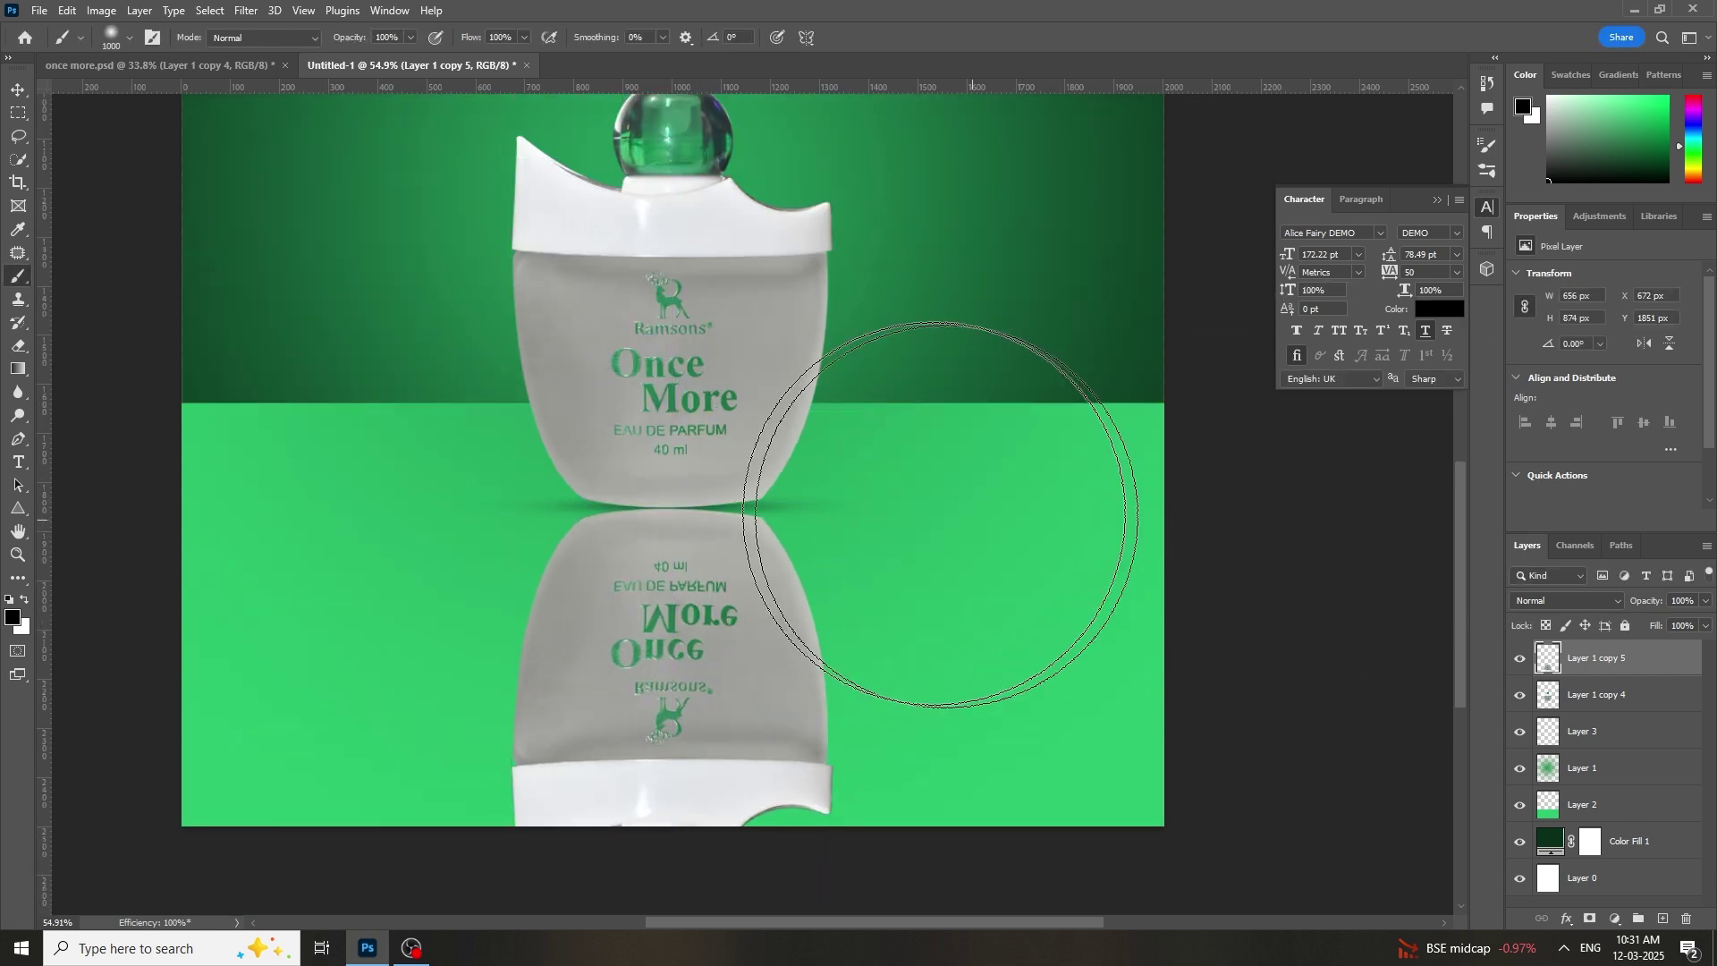
pyautogui.hotkey('ctrl', 't')
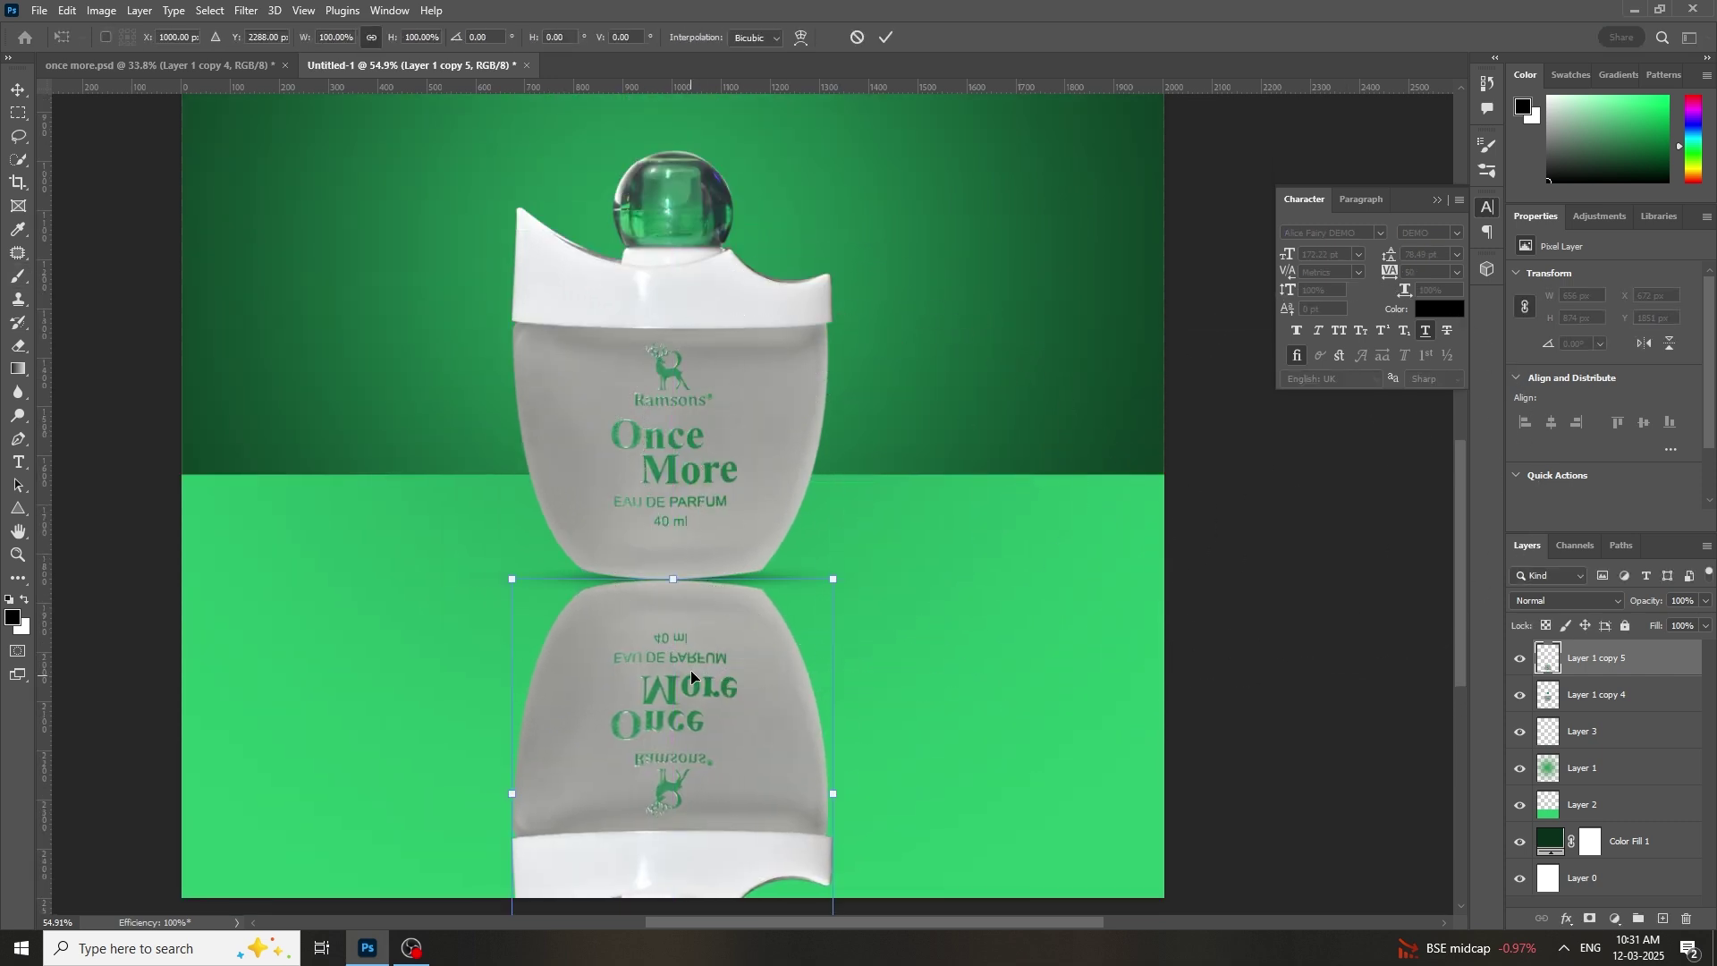
pyautogui.rightClick(764, 442)
pyautogui.click(749, 414)
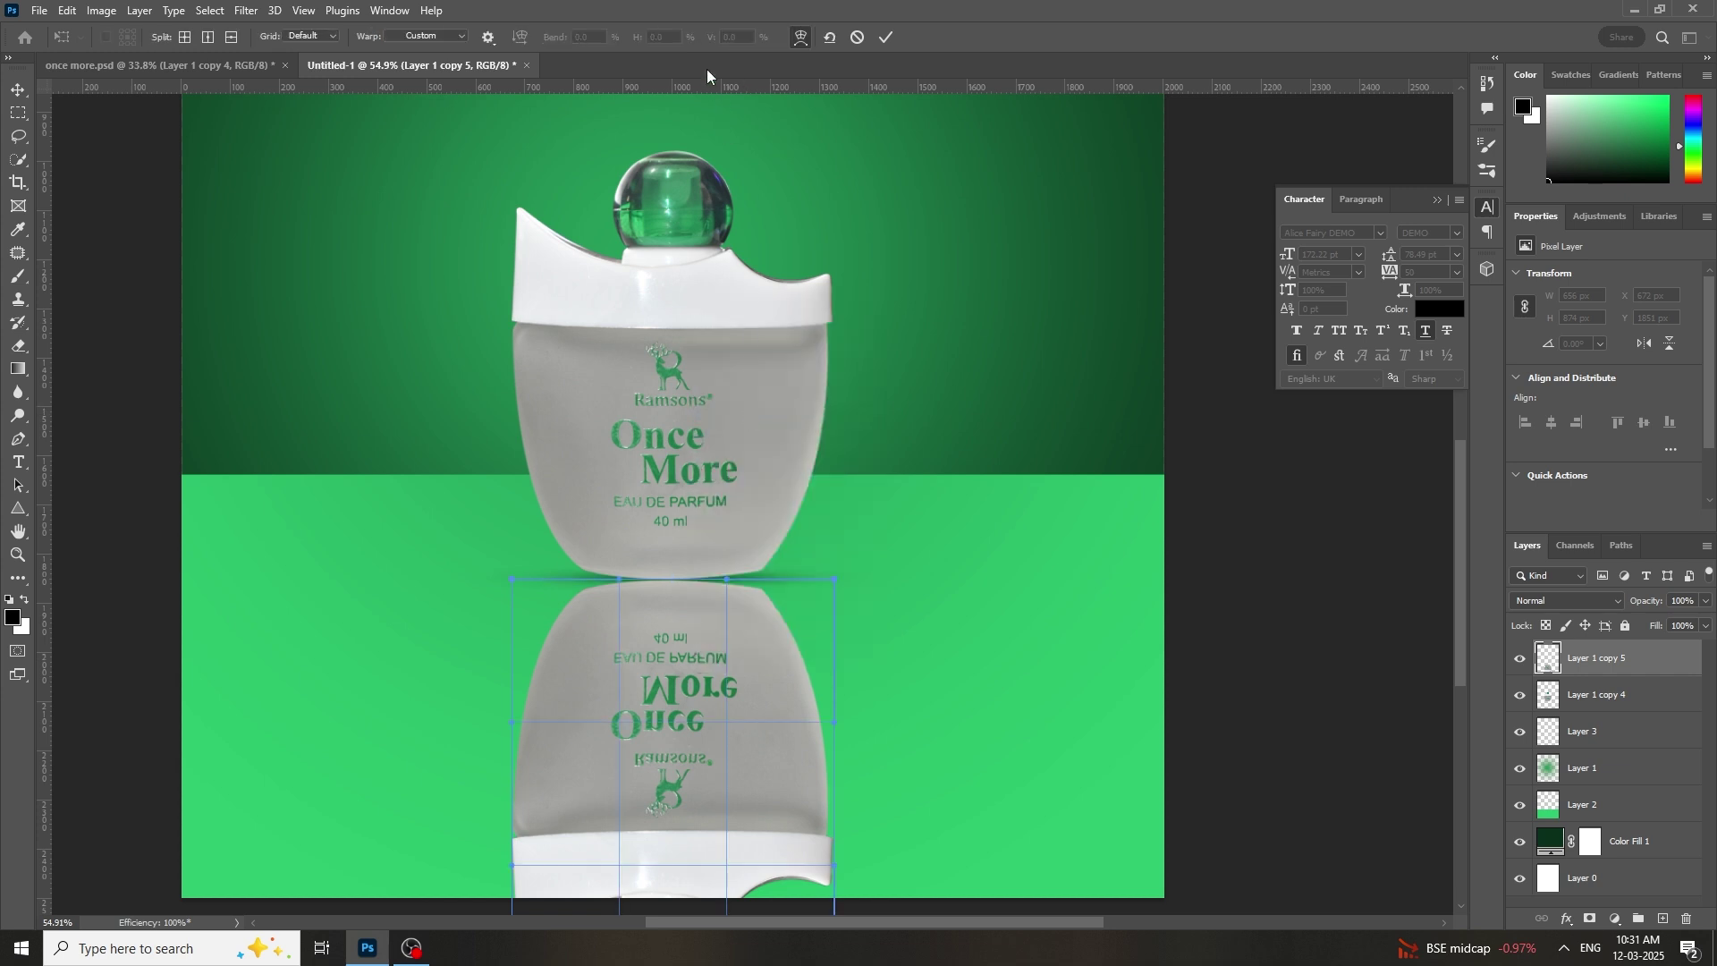
pyautogui.click(803, 37)
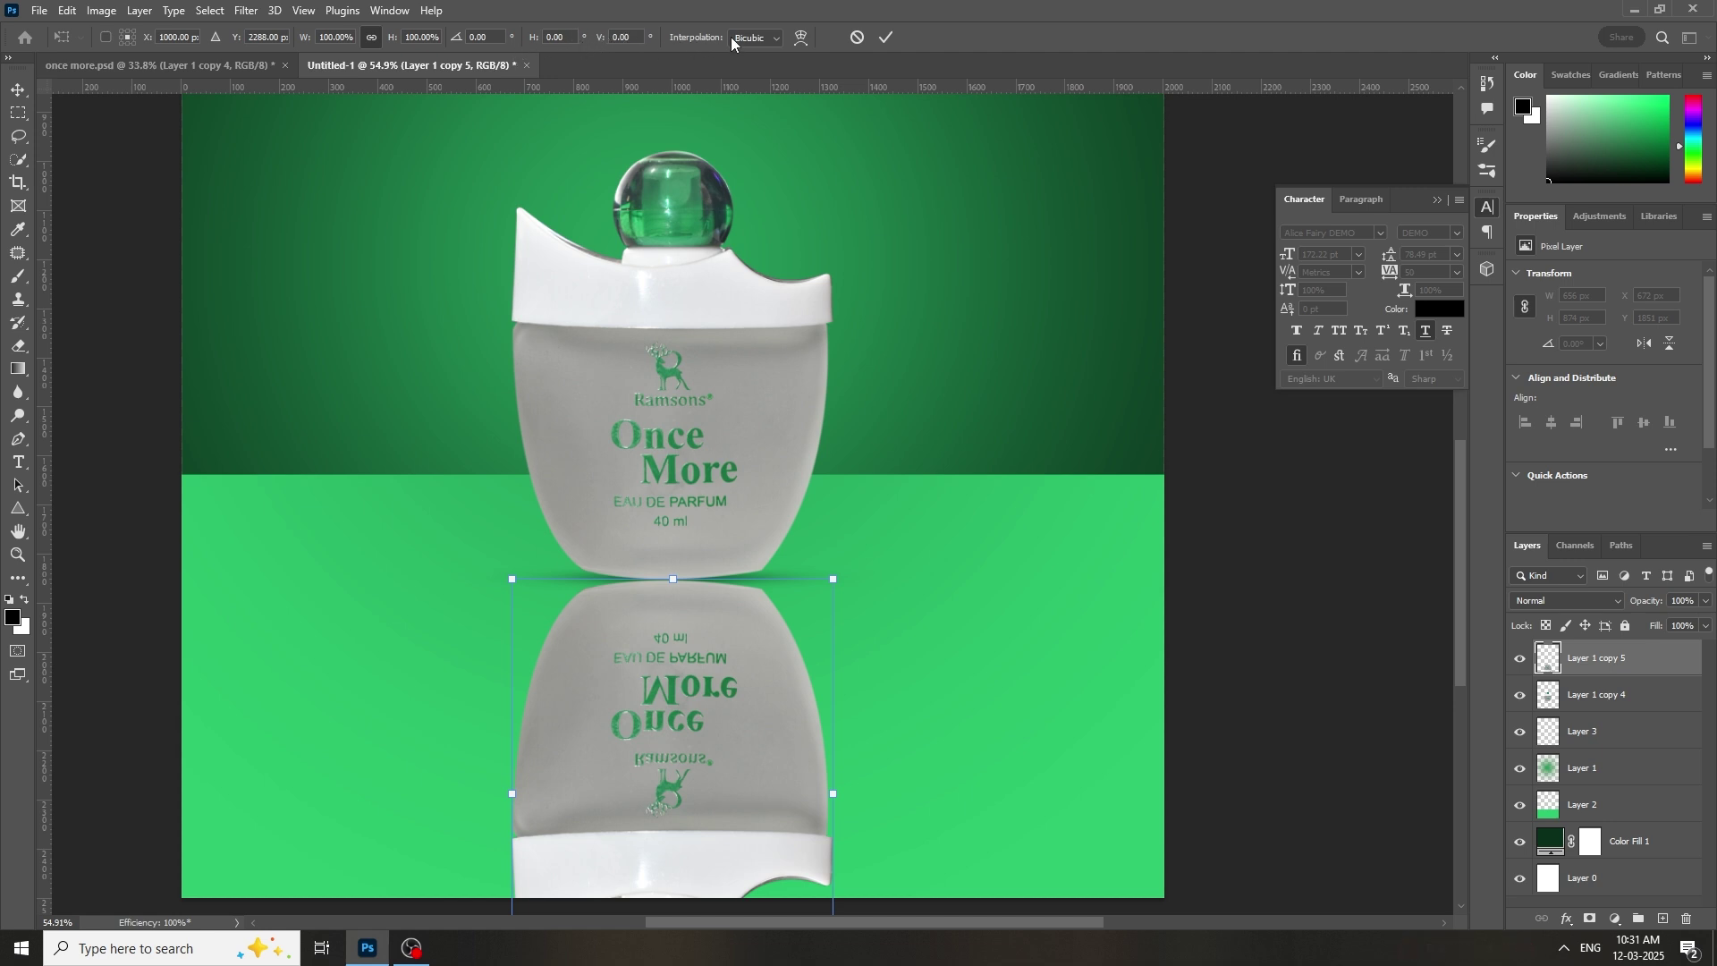
pyautogui.click(775, 40)
pyautogui.click(774, 39)
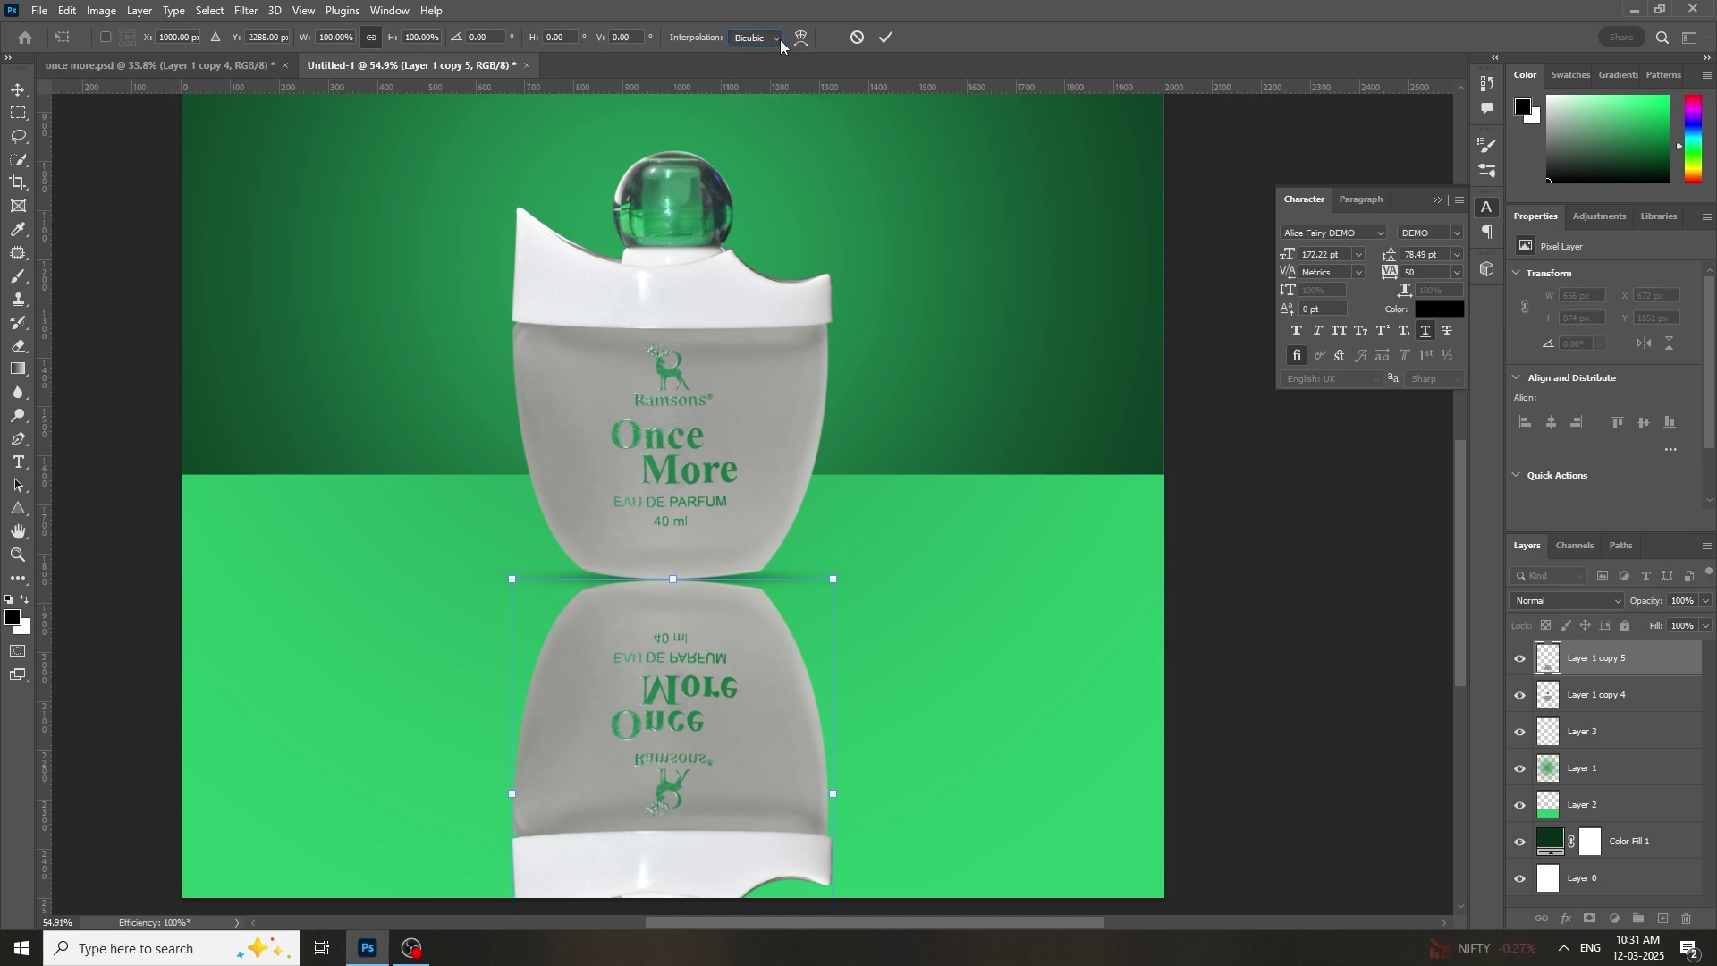
pyautogui.click(800, 42)
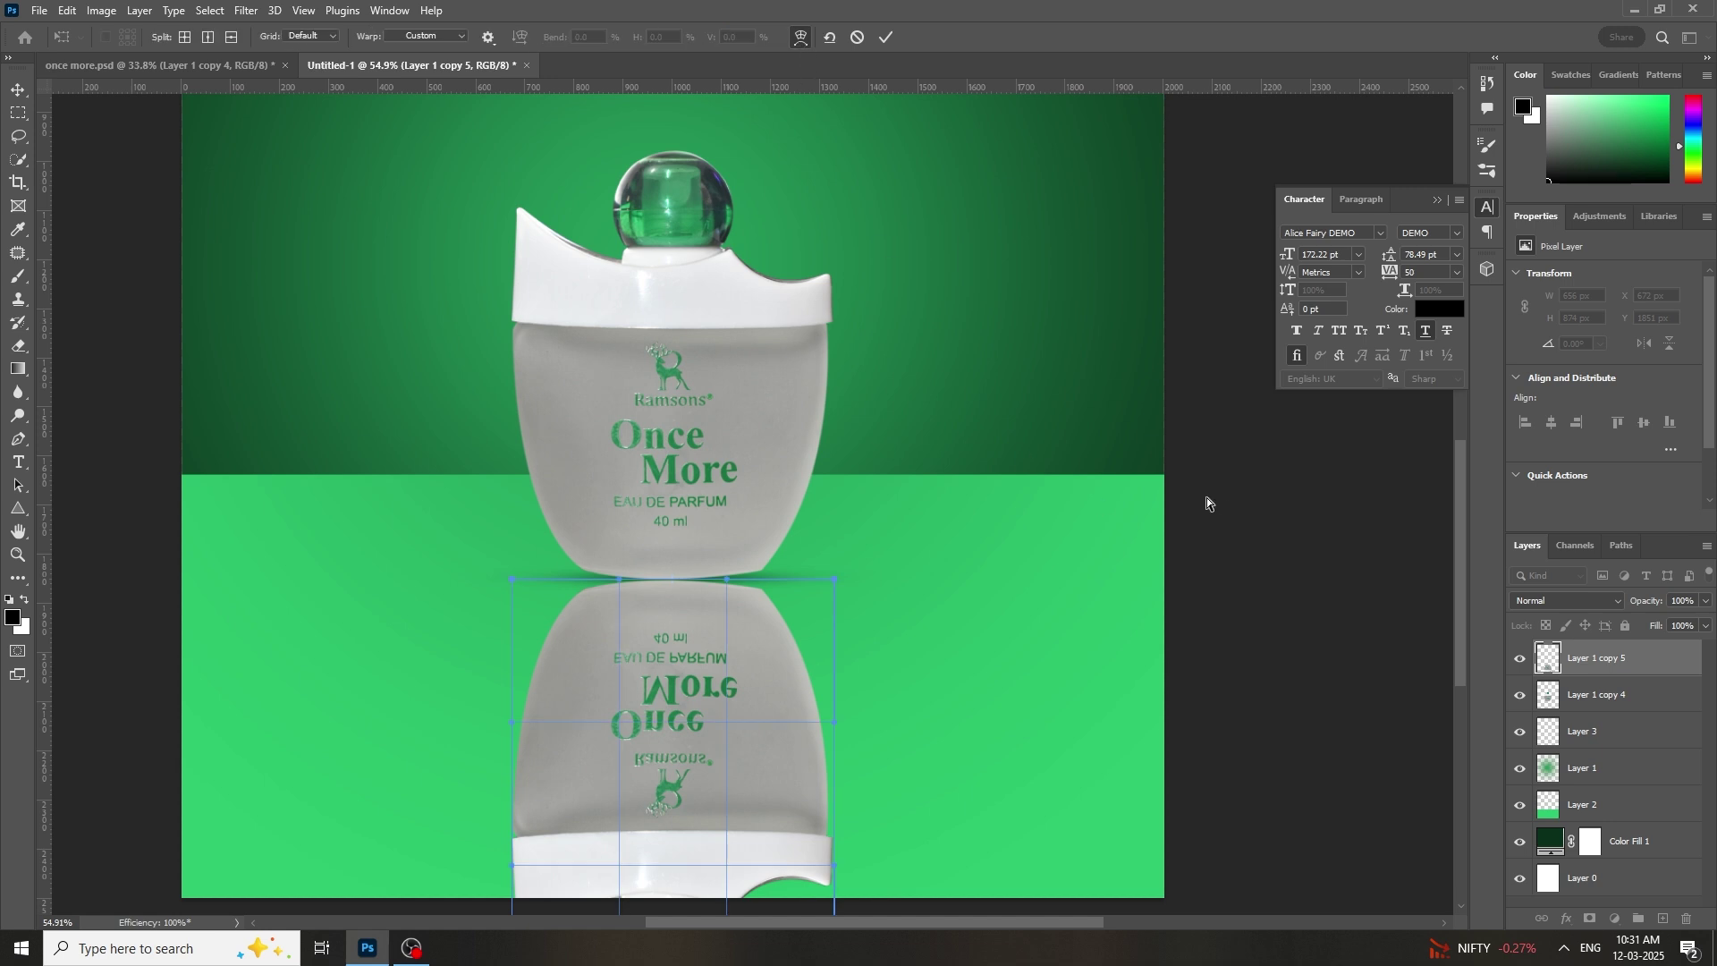
pyautogui.click(855, 37)
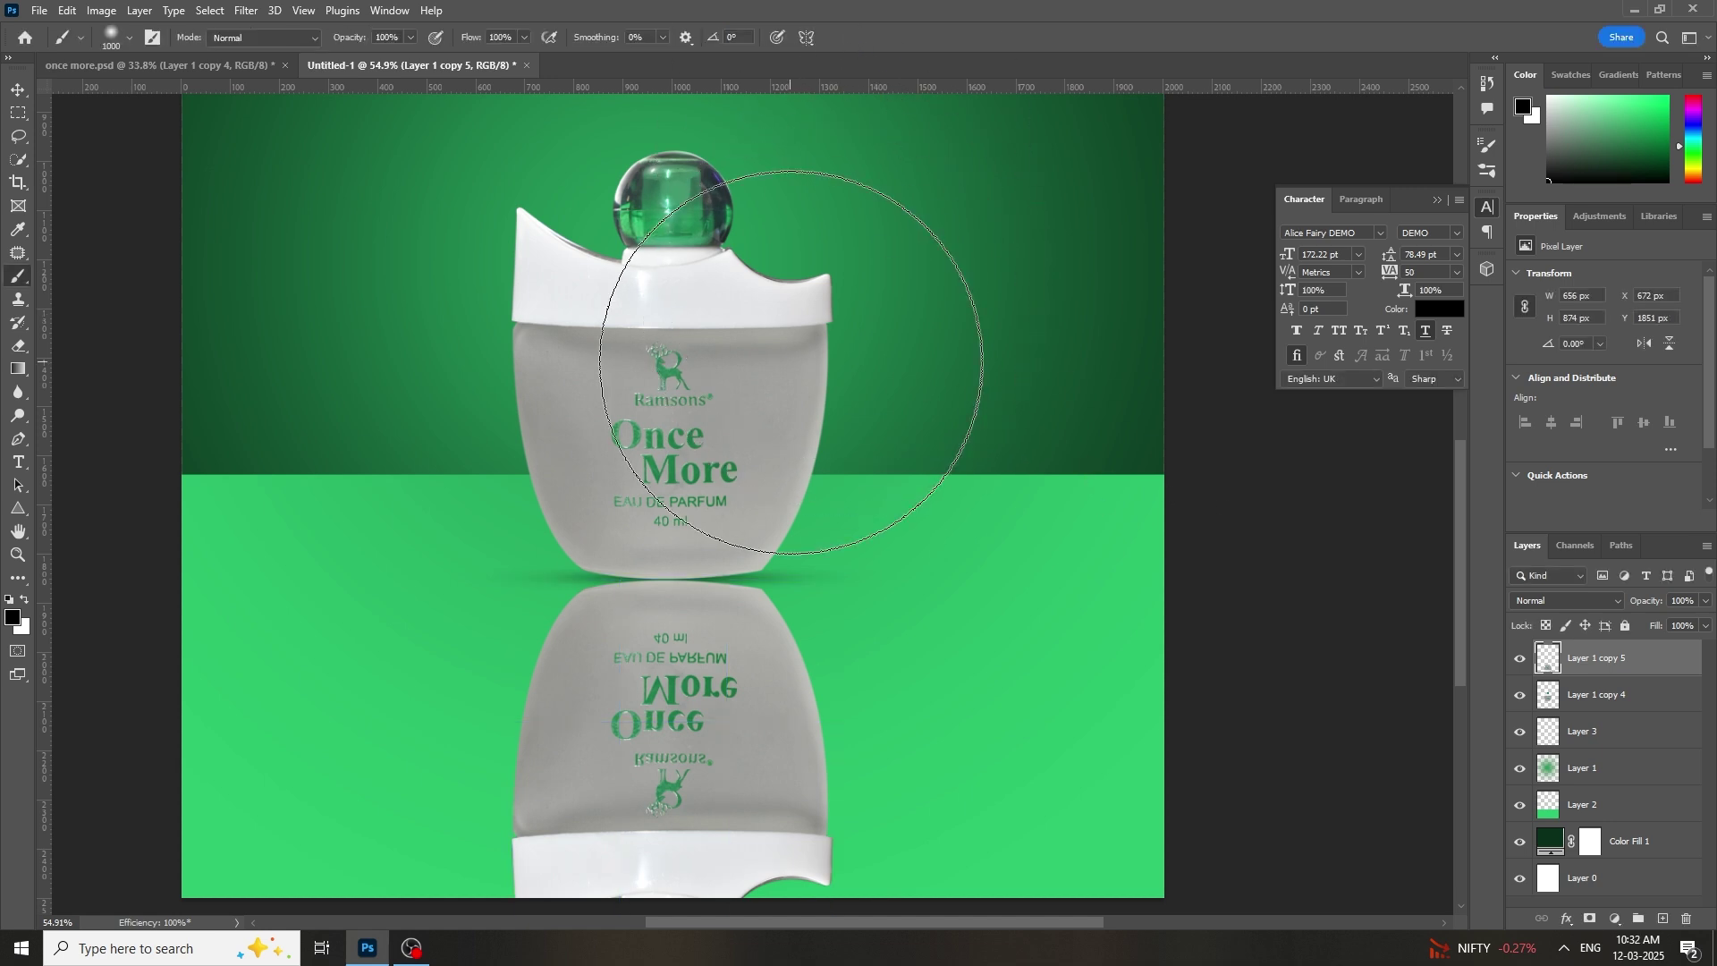
# Step: Apply a Warp transform with the Arch preset to the flipped bottle reflection
pyautogui.scroll(-1, 785, 361)
pyautogui.hotkey('ctrl', 't')
pyautogui.rightClick(667, 650)
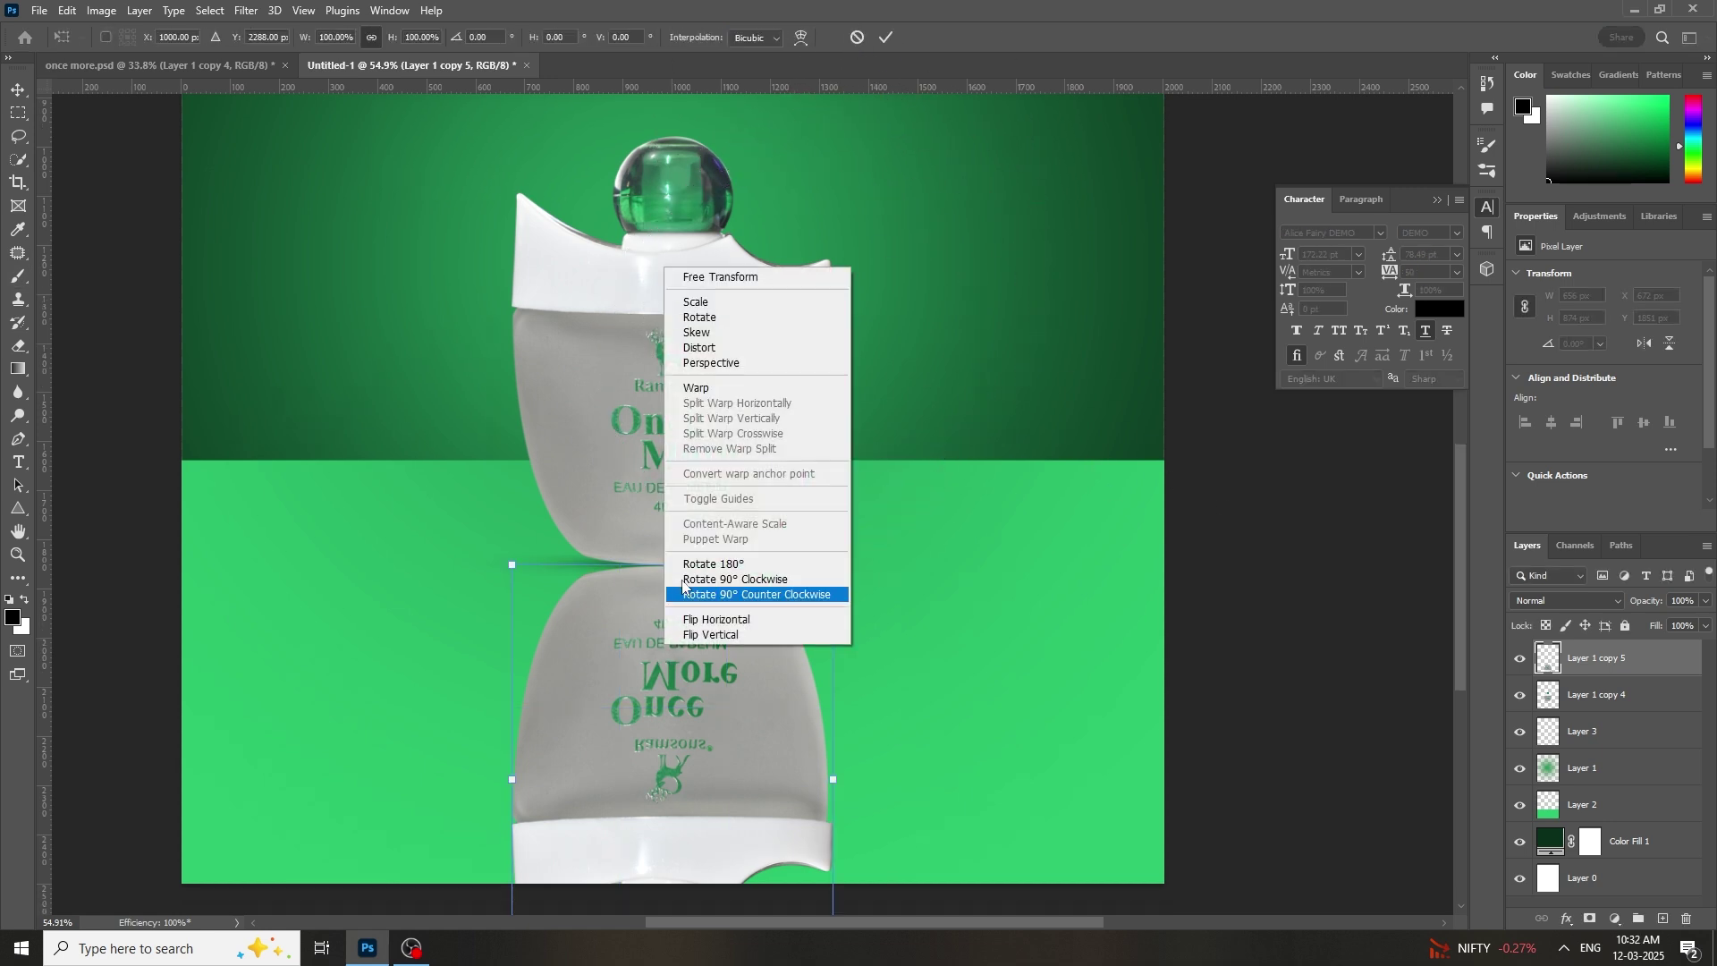
pyautogui.click(720, 387)
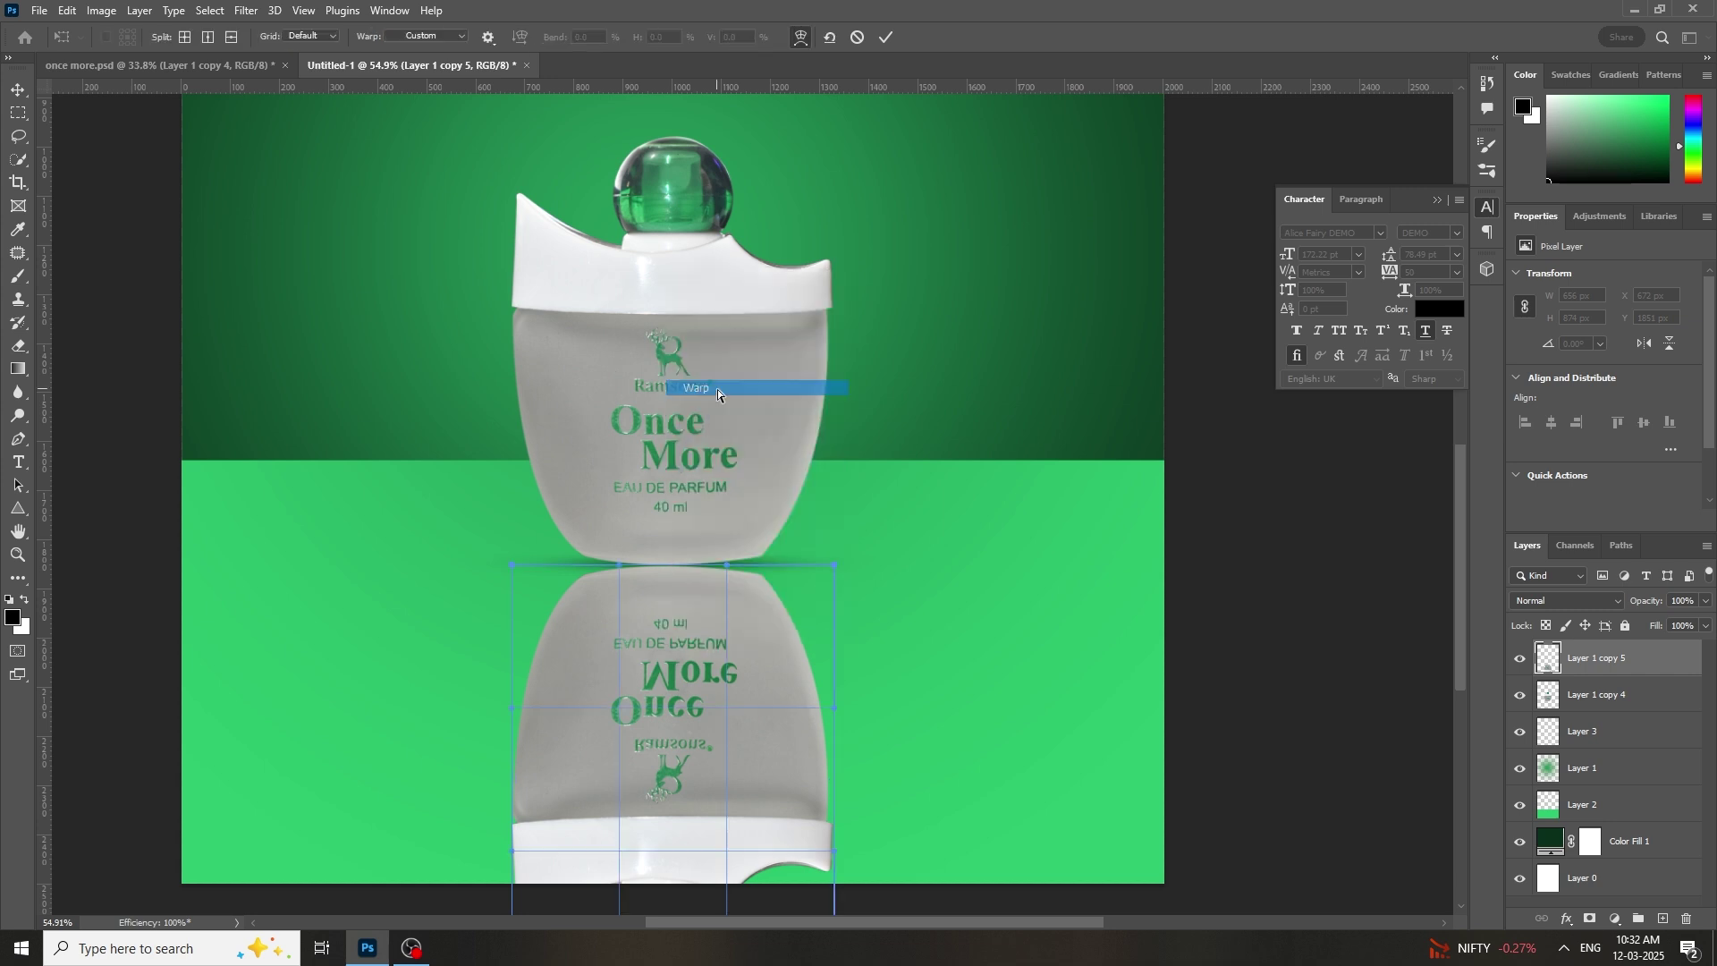
pyautogui.click(460, 37)
pyautogui.click(439, 136)
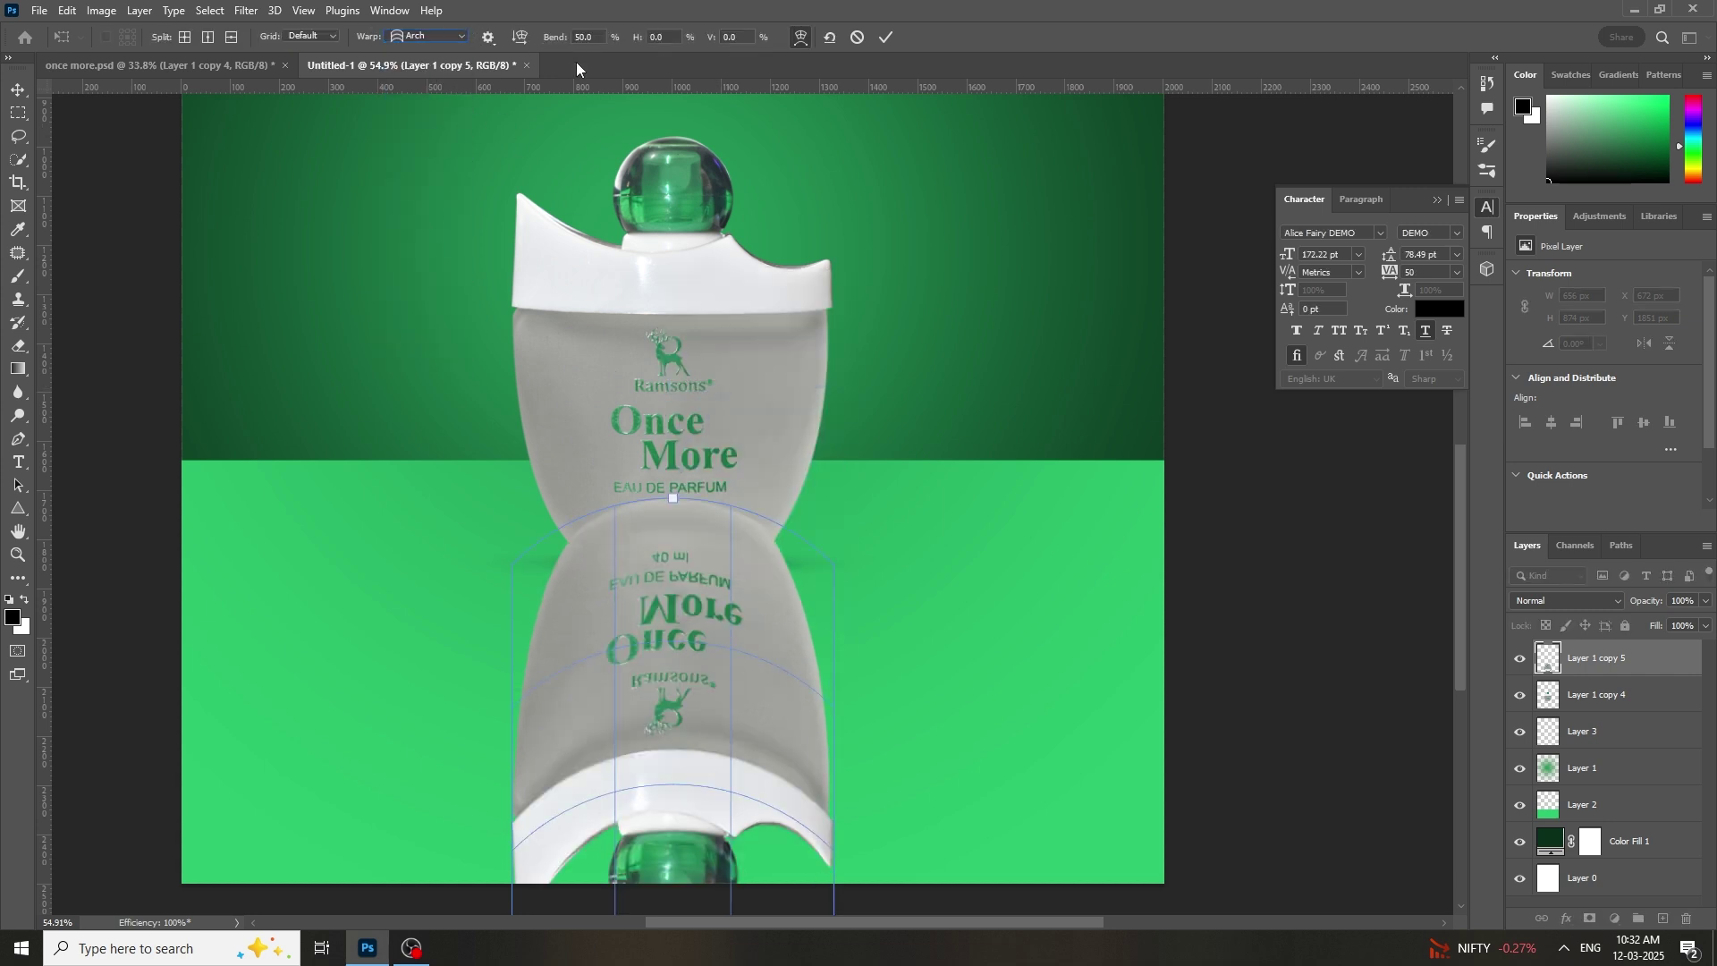
# Step: Set a negative Arch bend on the reflection and shift it up so its curve follows the bottle's base
pyautogui.moveTo(559, 39); pyautogui.dragTo(5, 185)
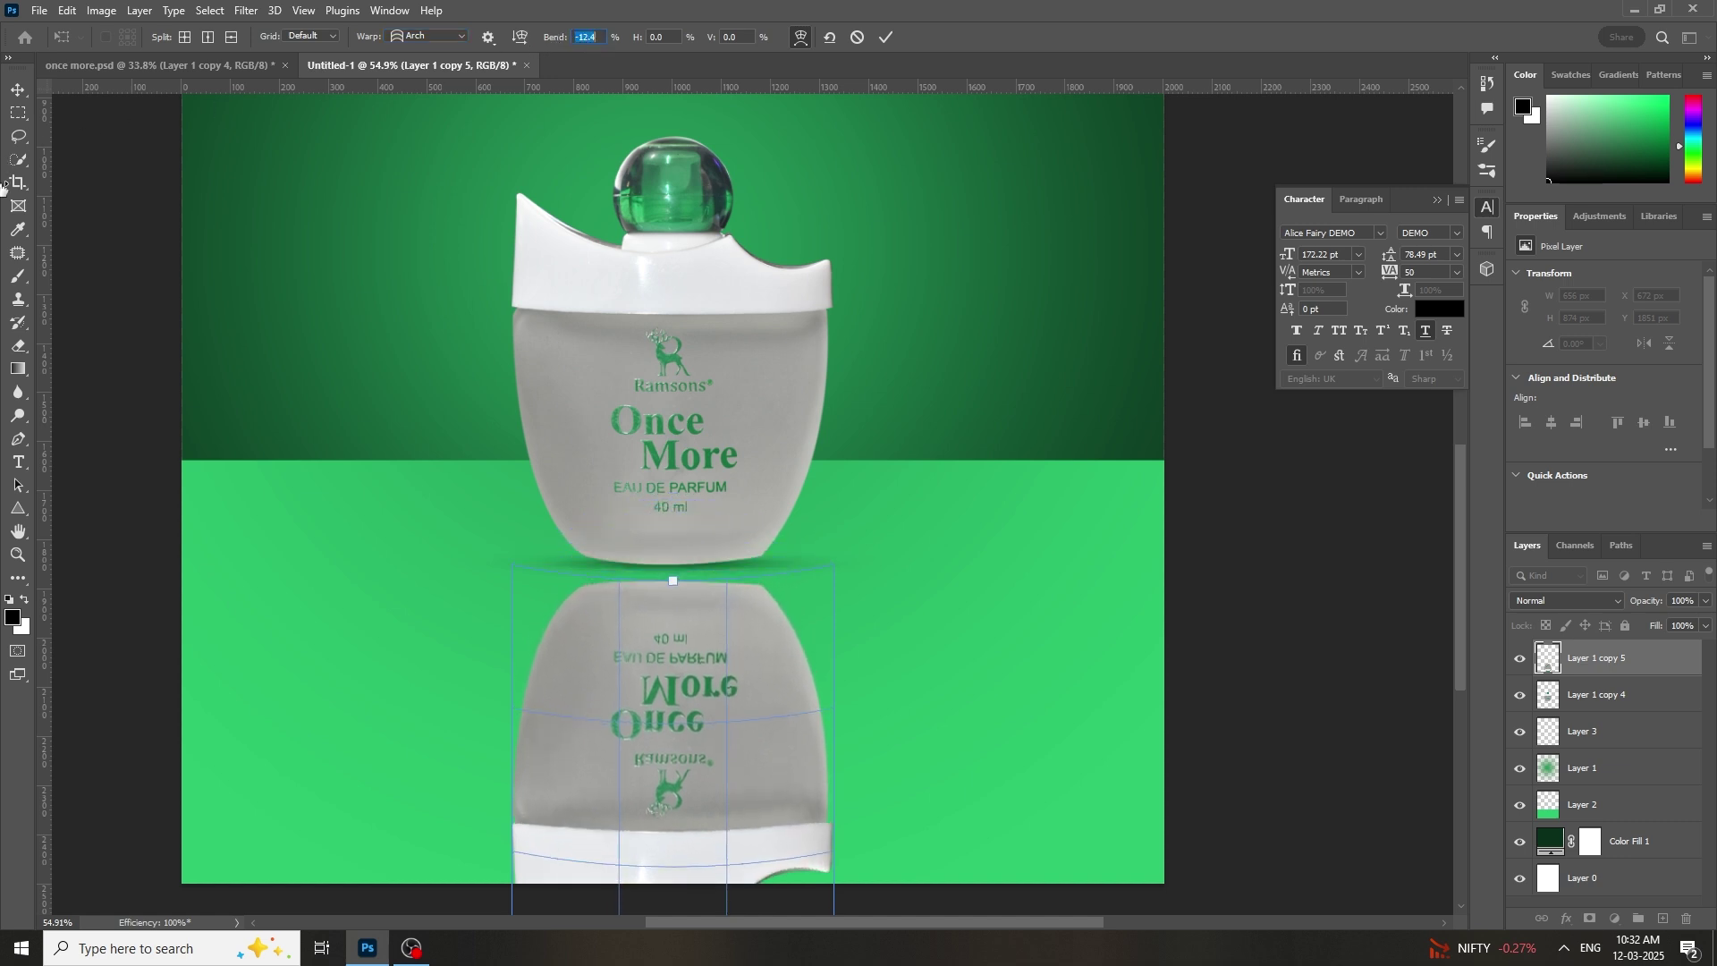
pyautogui.moveTo(555, 40); pyautogui.dragTo(273, 90)
pyautogui.moveTo(680, 682); pyautogui.dragTo(683, 659)
pyautogui.press('Return')
pyautogui.press('b')
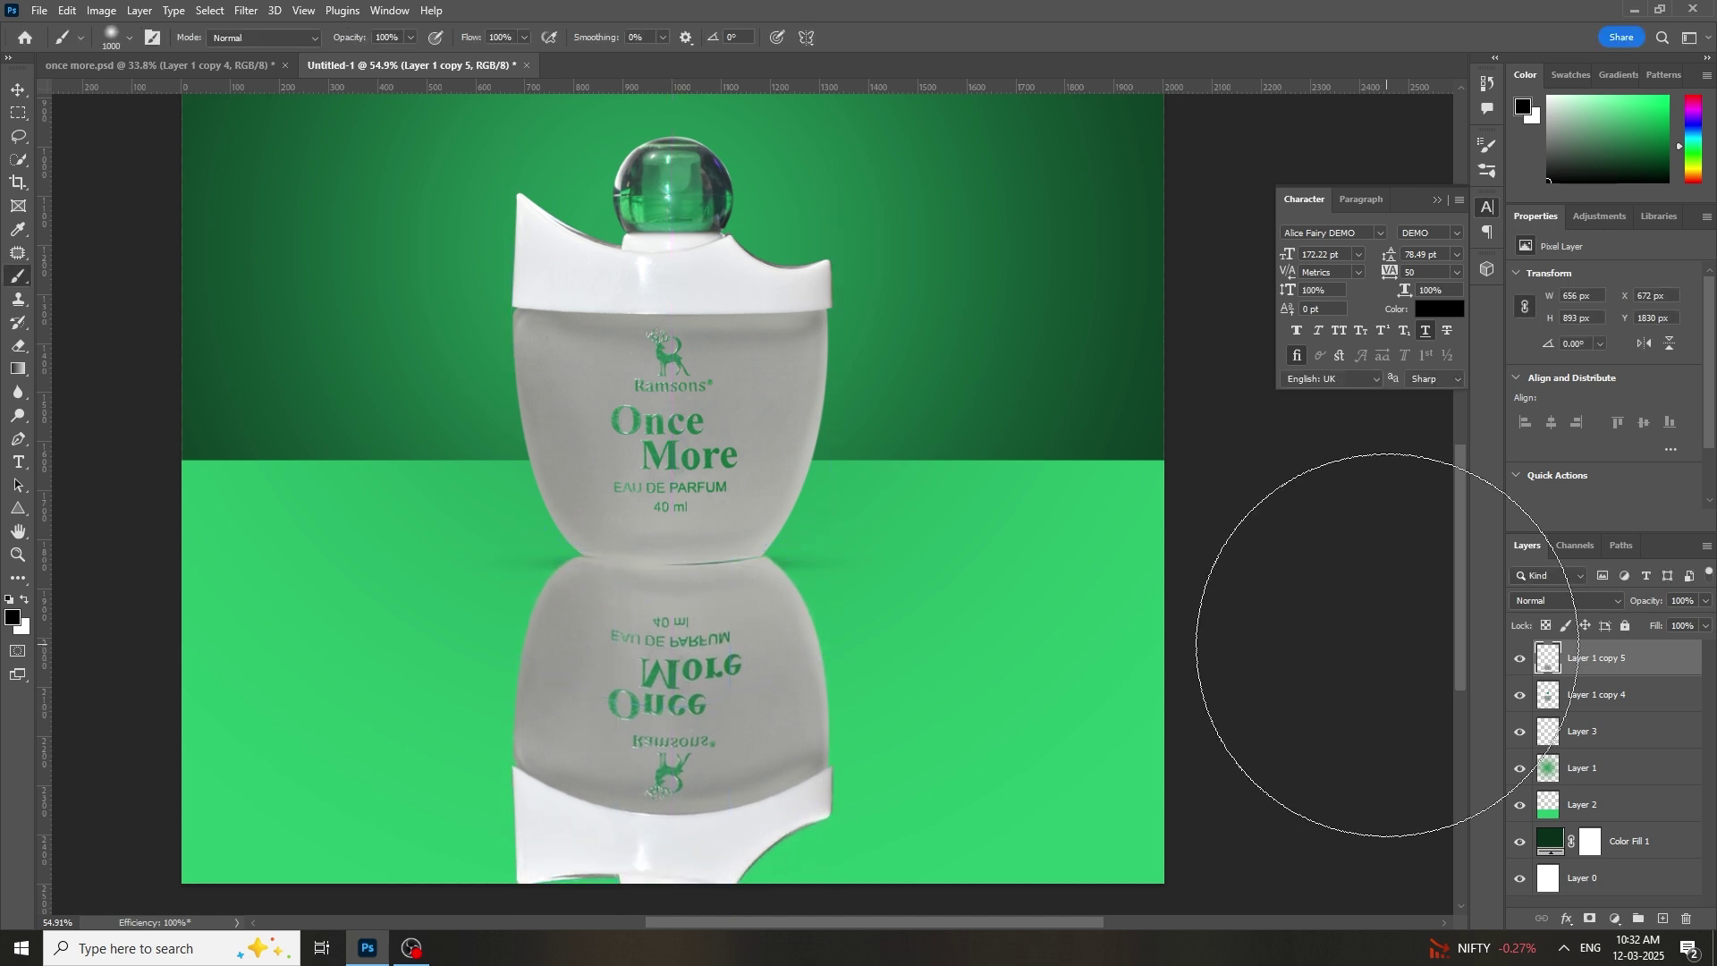
# Step: Nudge the flipped bottle reflection up 5 px so it closes up against the original bottle's base
pyautogui.scroll(-1, 912, 594)
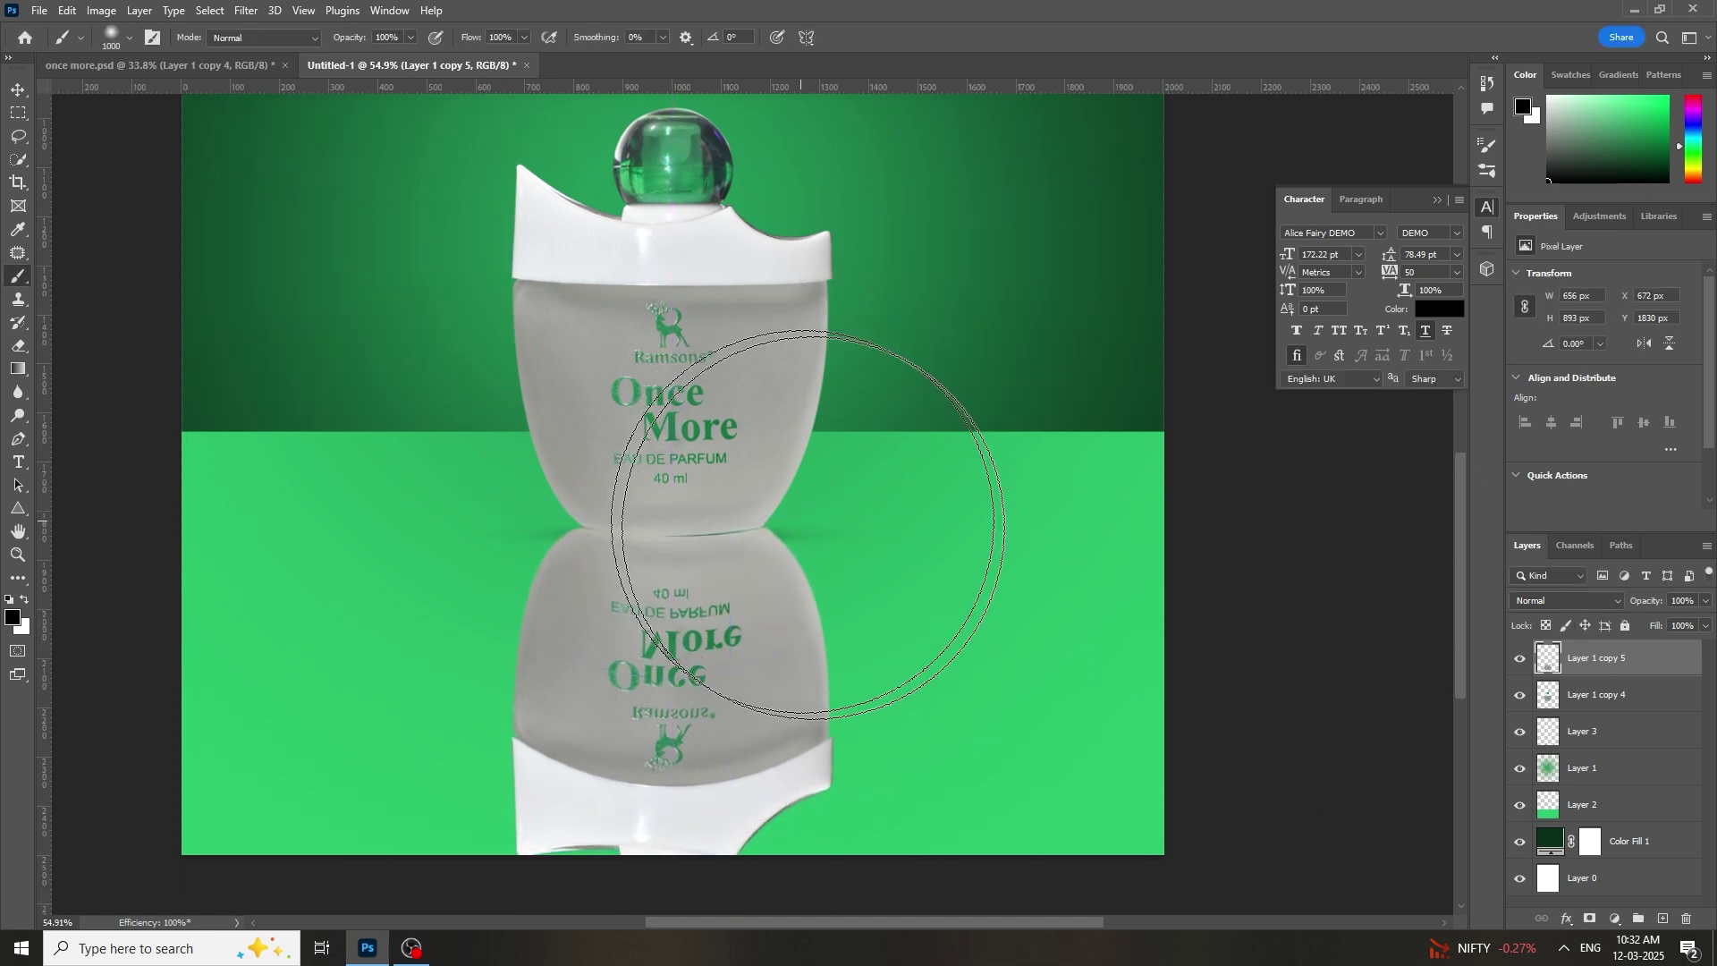
pyautogui.hotkey('ctrl', 't')
pyautogui.press('Up')
pyautogui.press('Up')
pyautogui.press('Up')
pyautogui.press('Up')
pyautogui.press('Up')
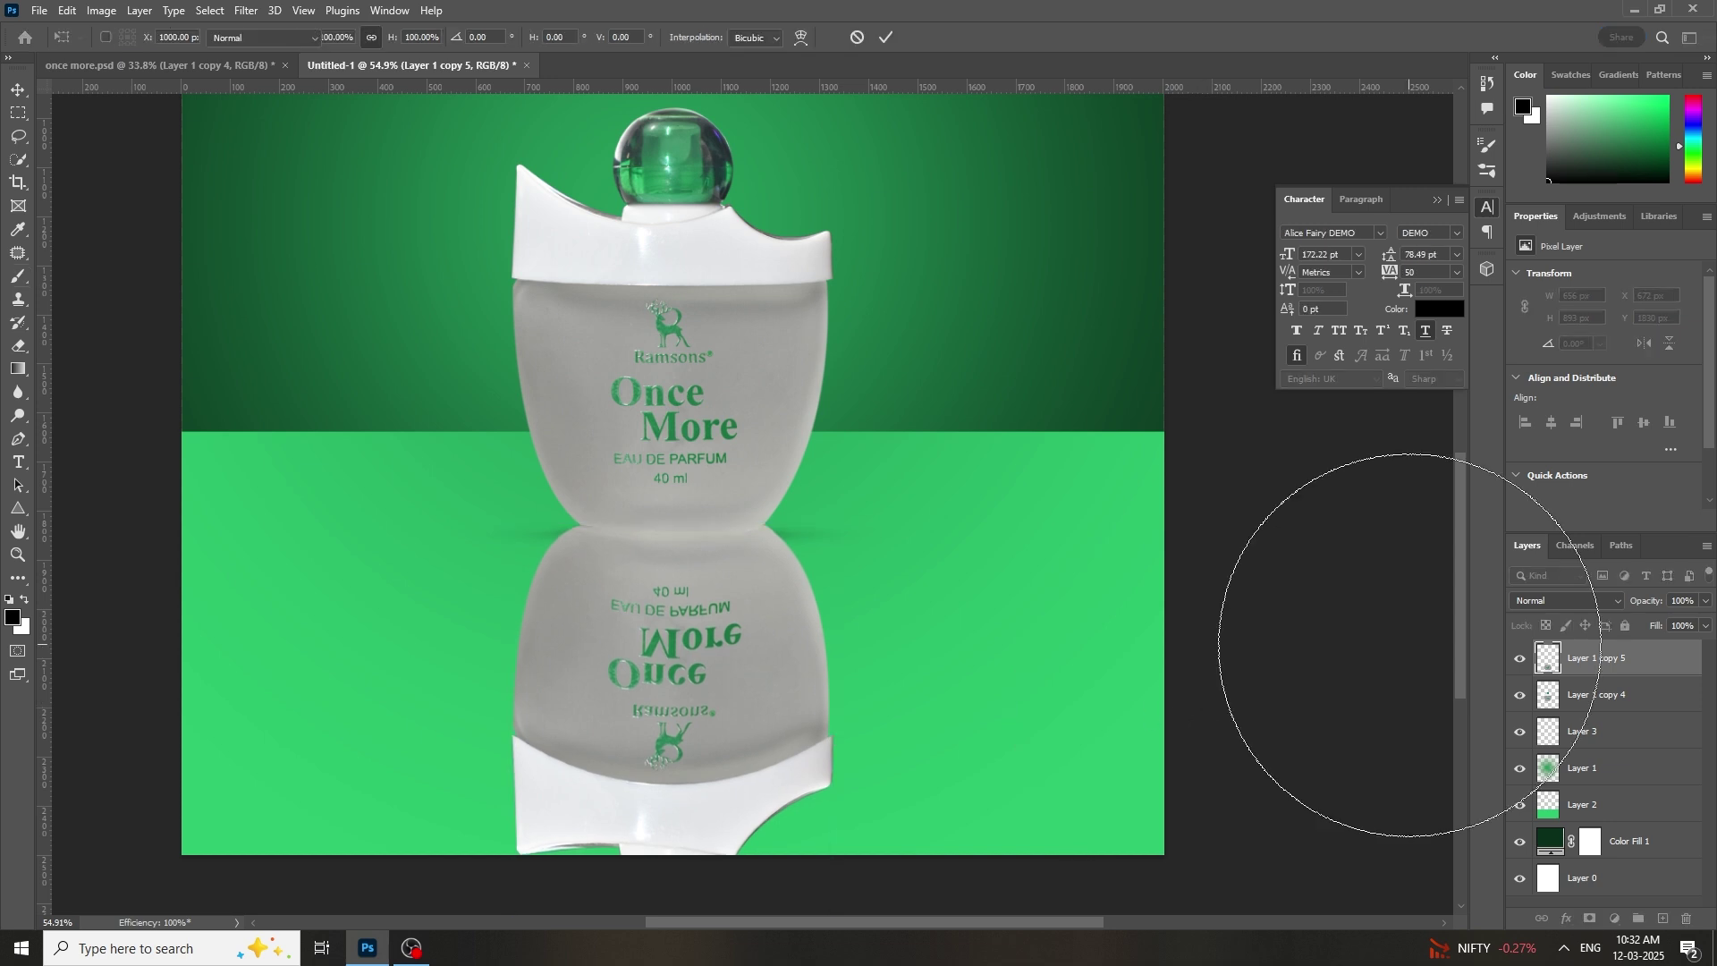
pyautogui.press('Return')
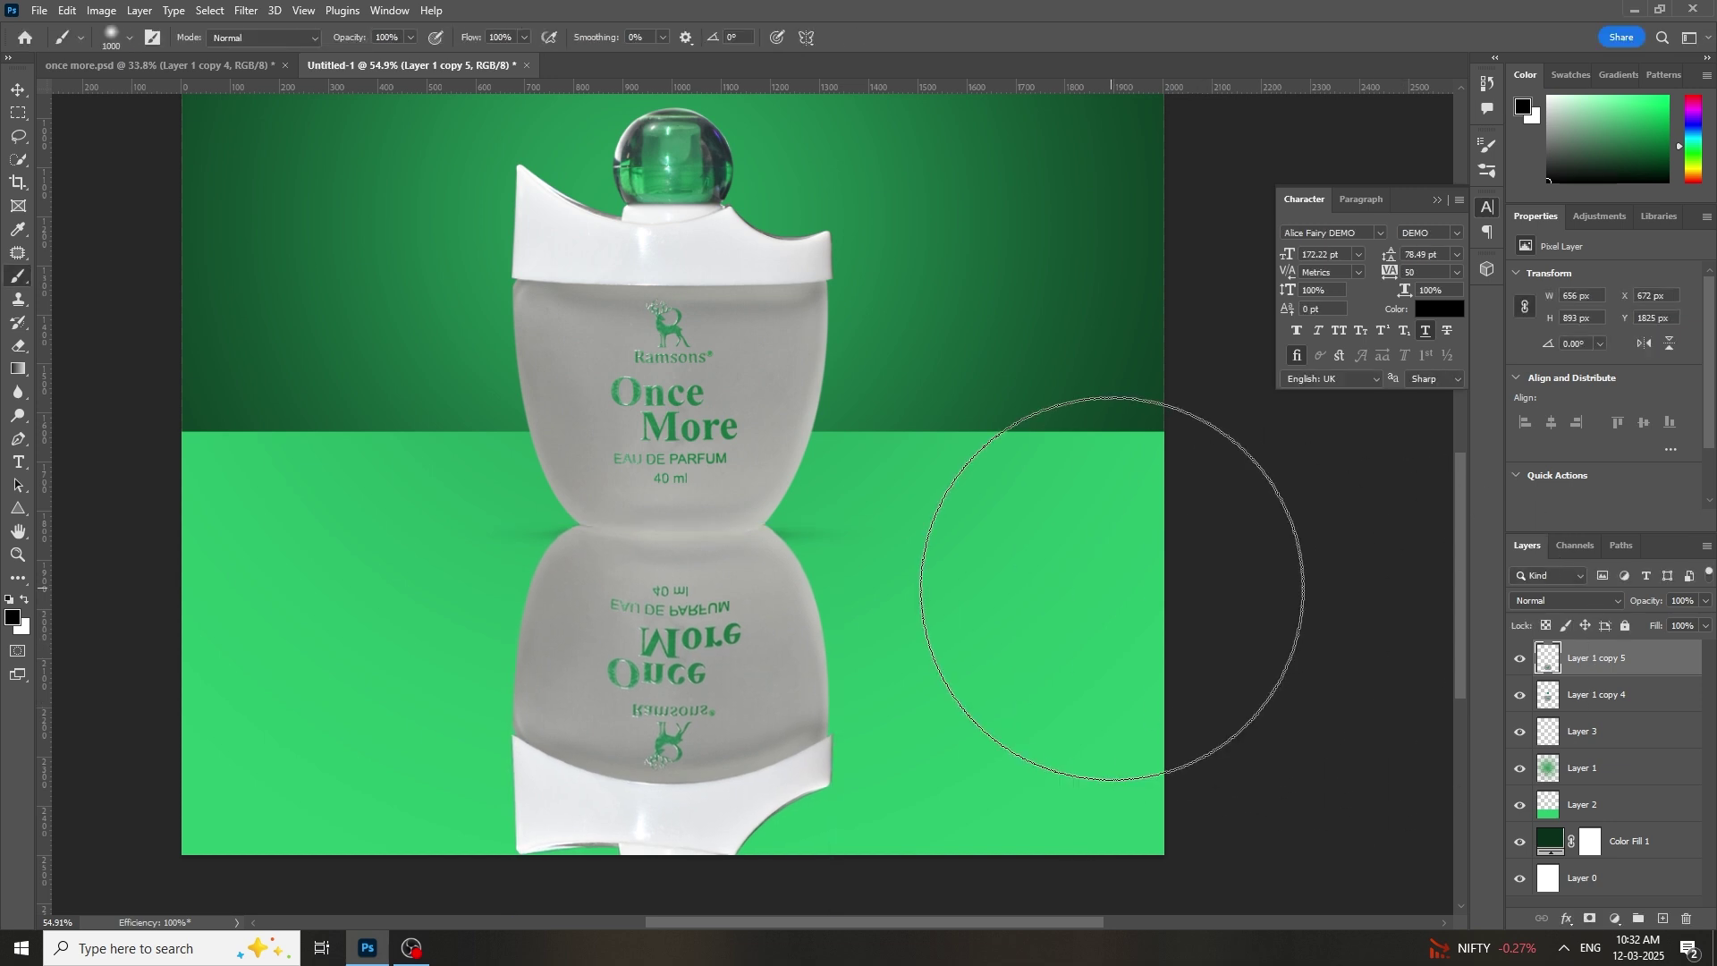
# Step: Move the contact shadow layer, Layer 3, above the bottle layer, Layer 1 copy 4
pyautogui.doubleClick(1582, 715)
pyautogui.doubleClick(1660, 734)
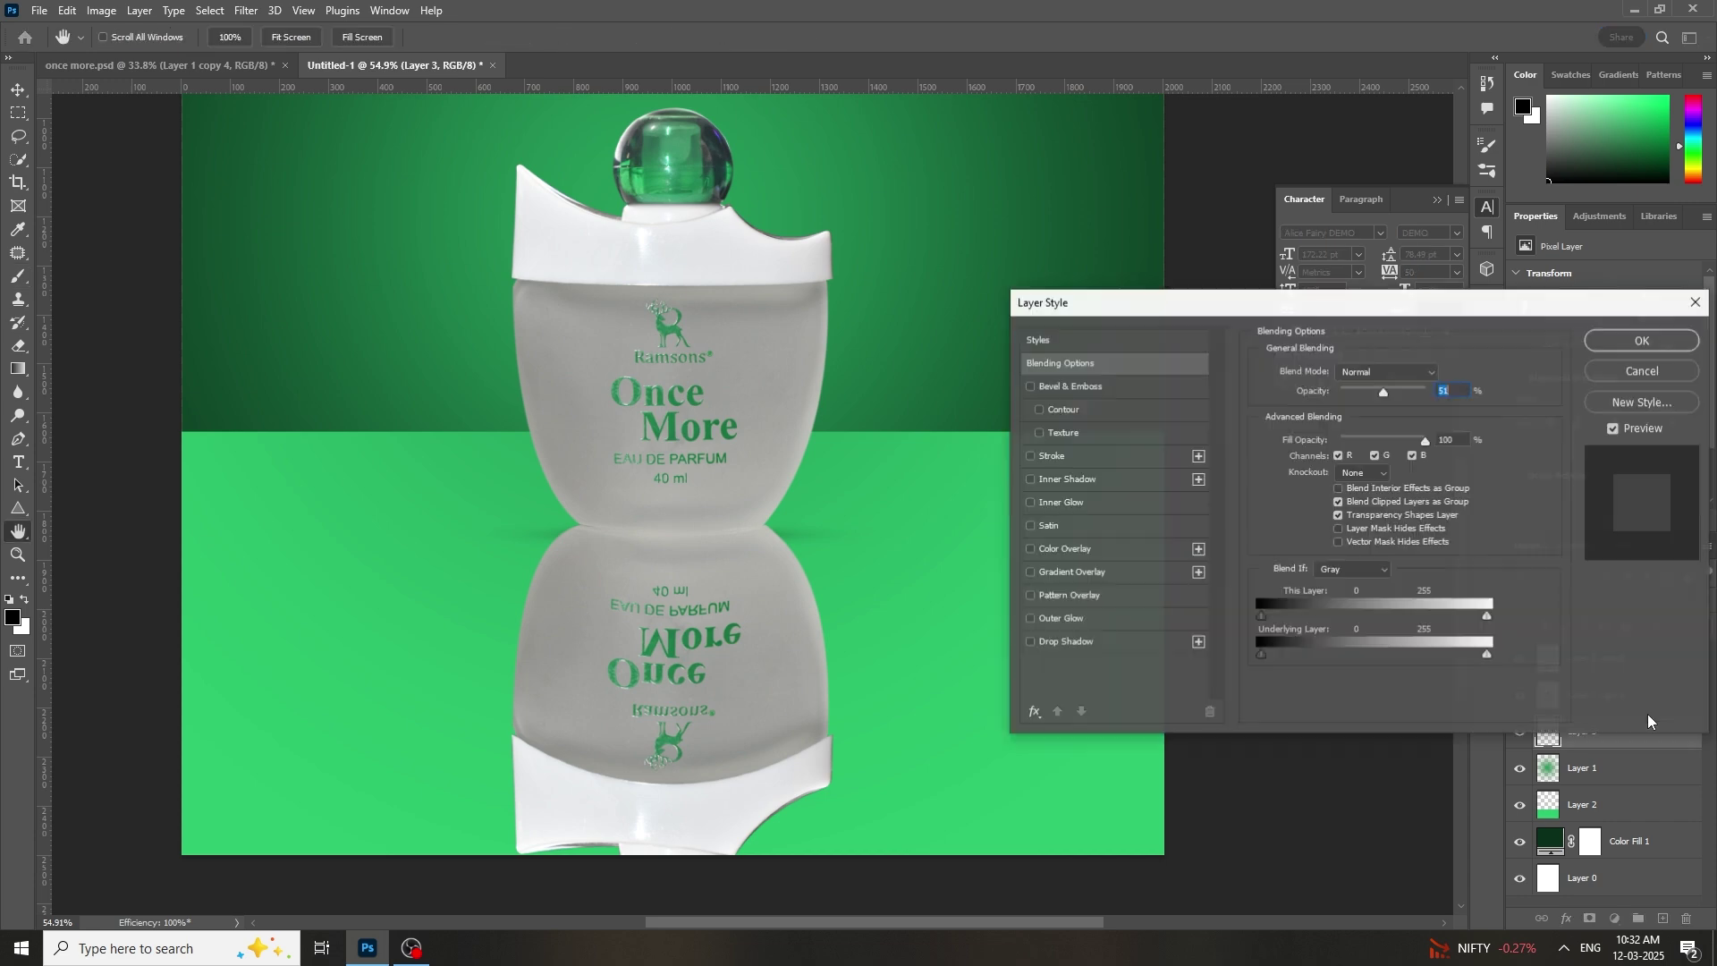
pyautogui.click(1633, 372)
pyautogui.moveTo(1637, 732); pyautogui.dragTo(1625, 690)
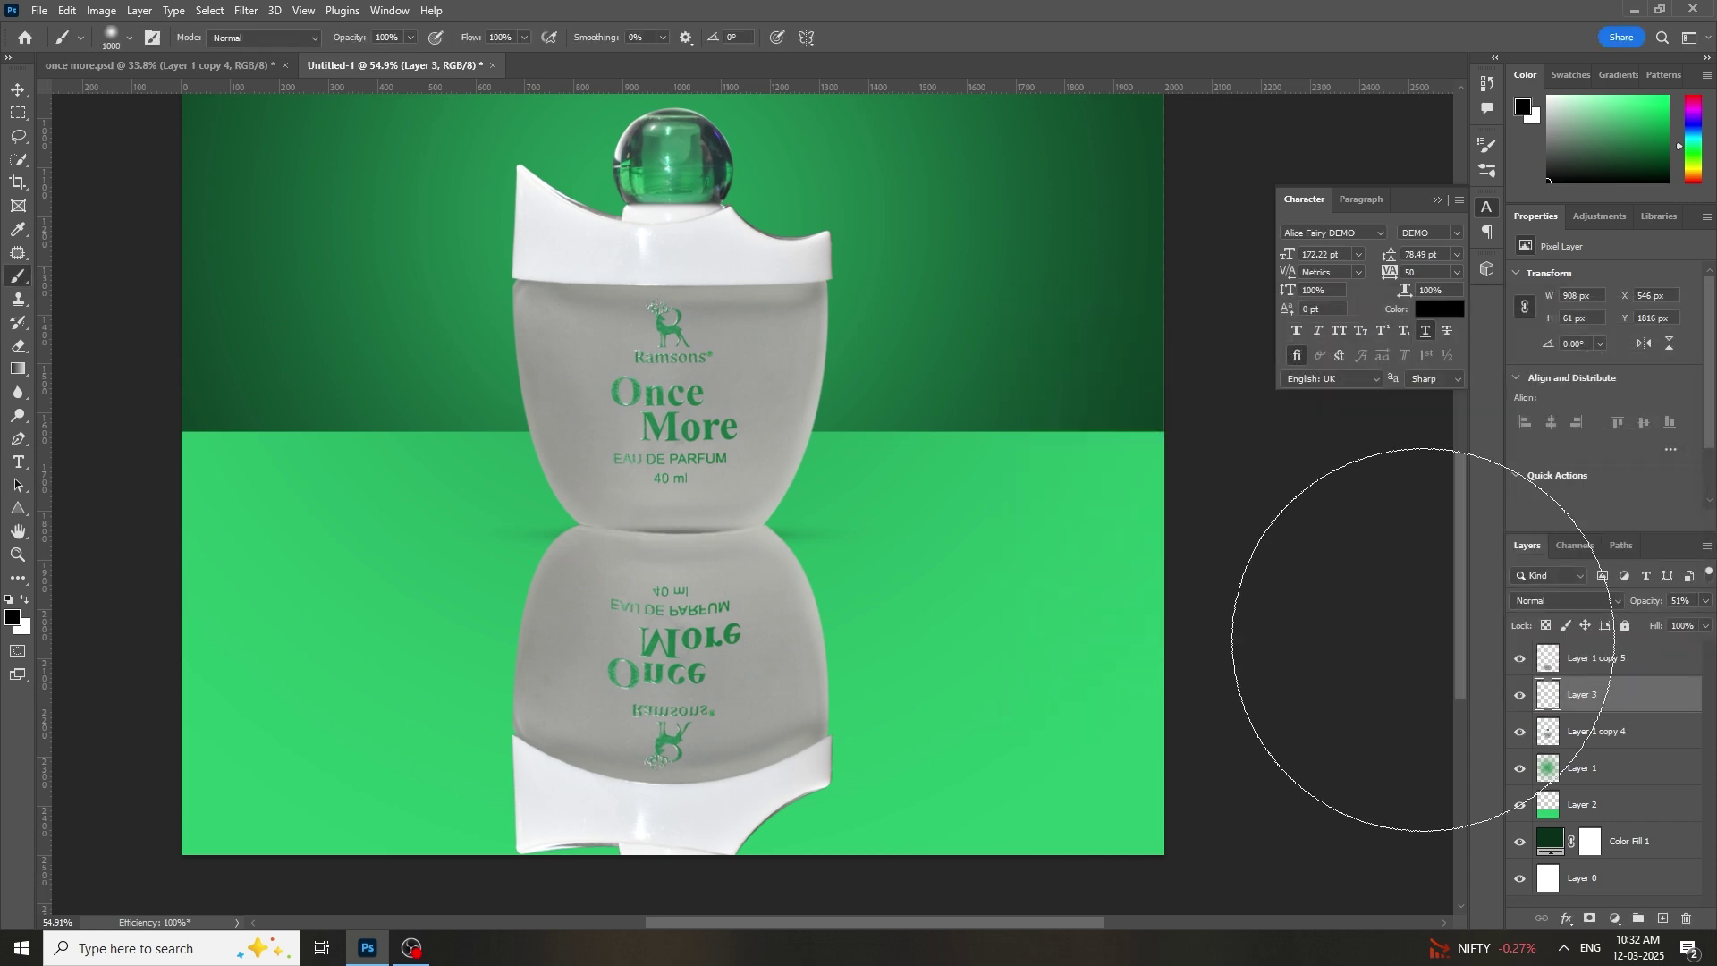
# Step: Fade the reflection downward with a white gradient on a new black layer mask and lower the layer's opacity to 63%
pyautogui.scroll(-1, 1361, 563)
pyautogui.click(1549, 661)
pyautogui.click(1518, 661)
pyautogui.click(1517, 661)
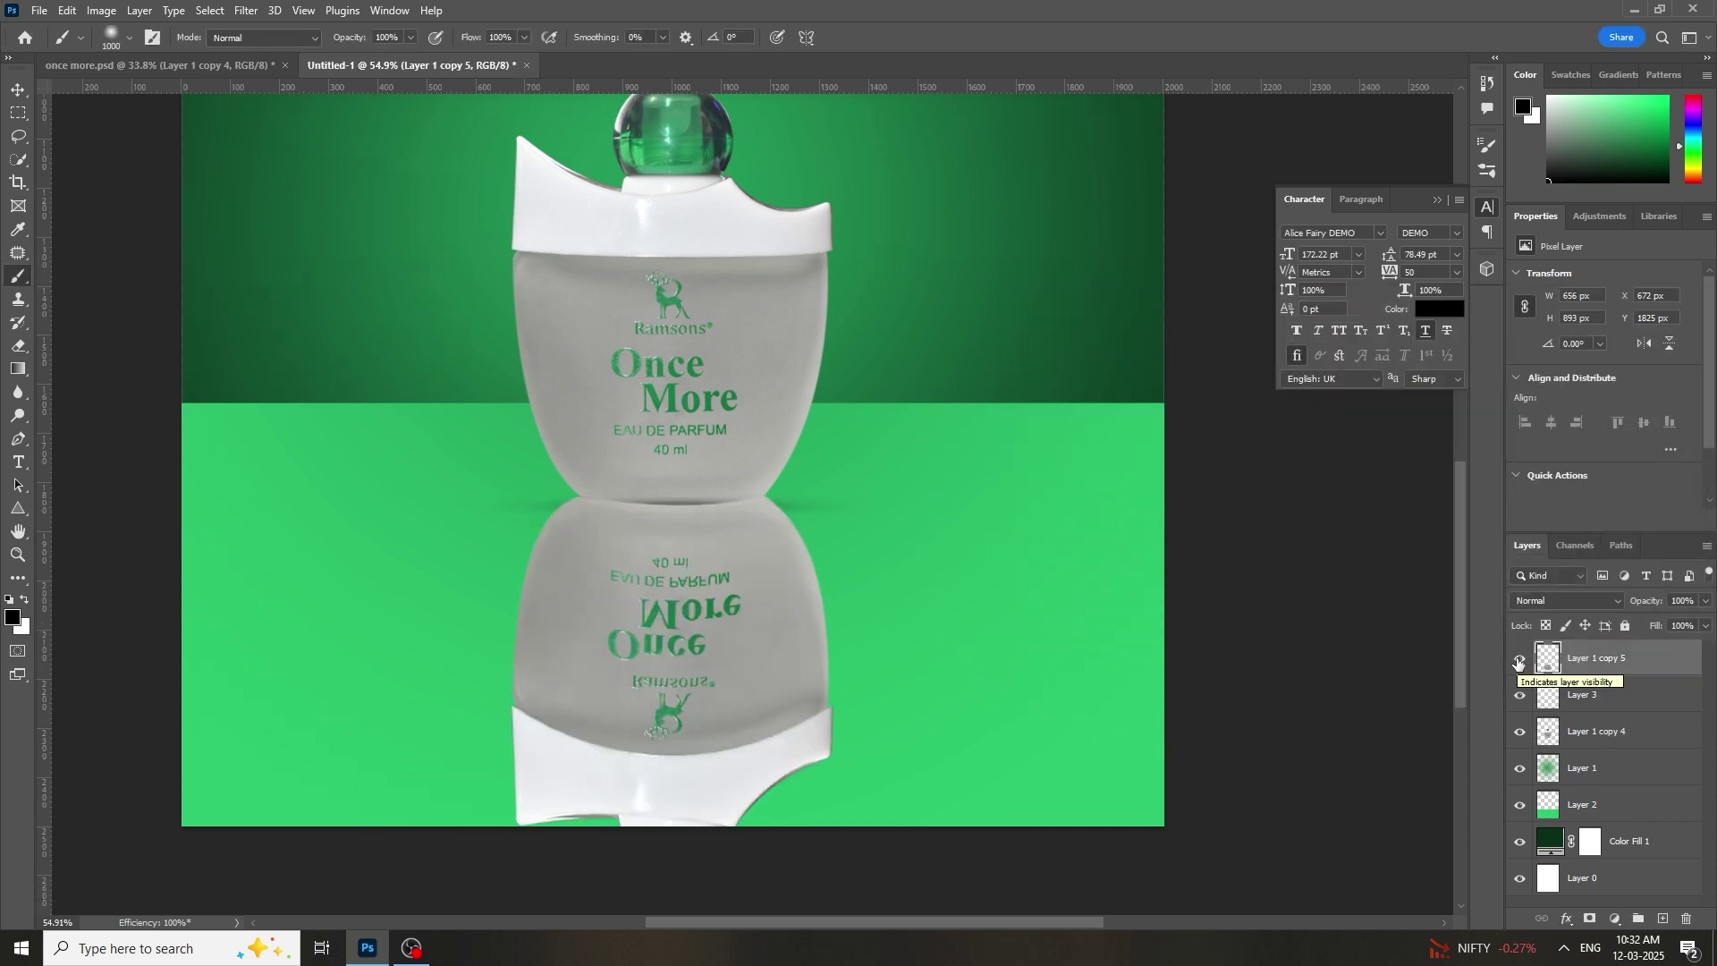
pyautogui.keyDown('alt'); pyautogui.click(1589, 919); pyautogui.keyUp('alt')
pyautogui.scroll(2, 672, 537)
pyautogui.press('g')
pyautogui.scroll(1, 671, 582)
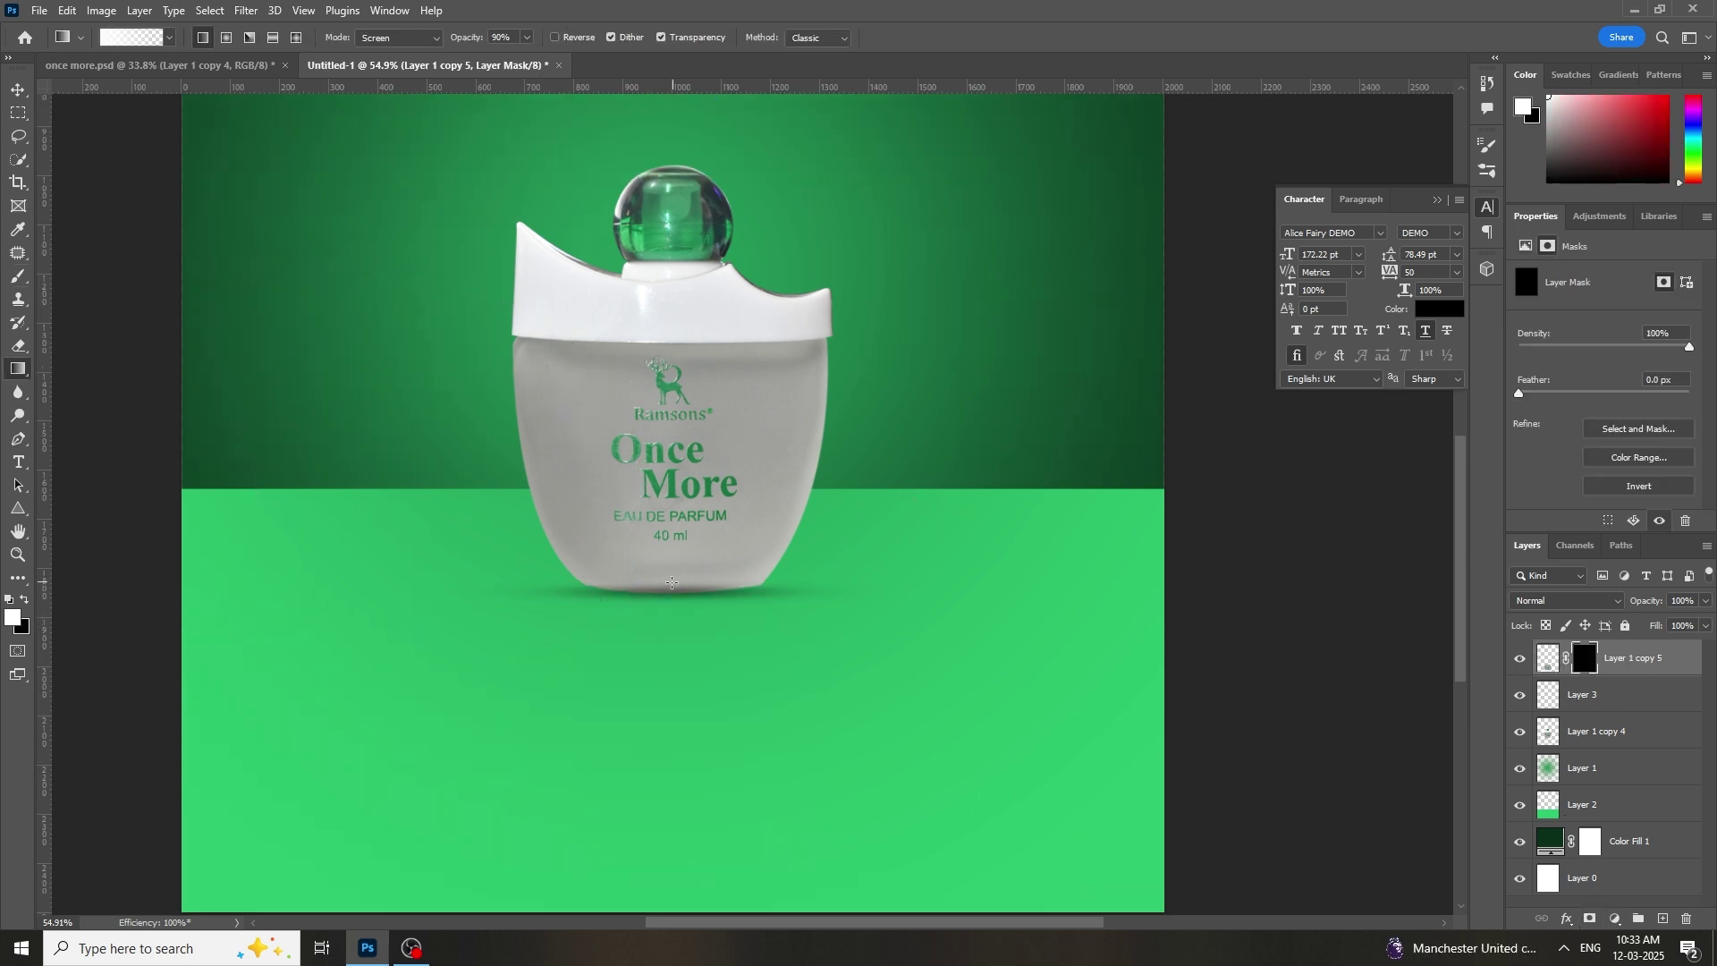
pyautogui.moveTo(671, 829); pyautogui.dragTo(671, 829)
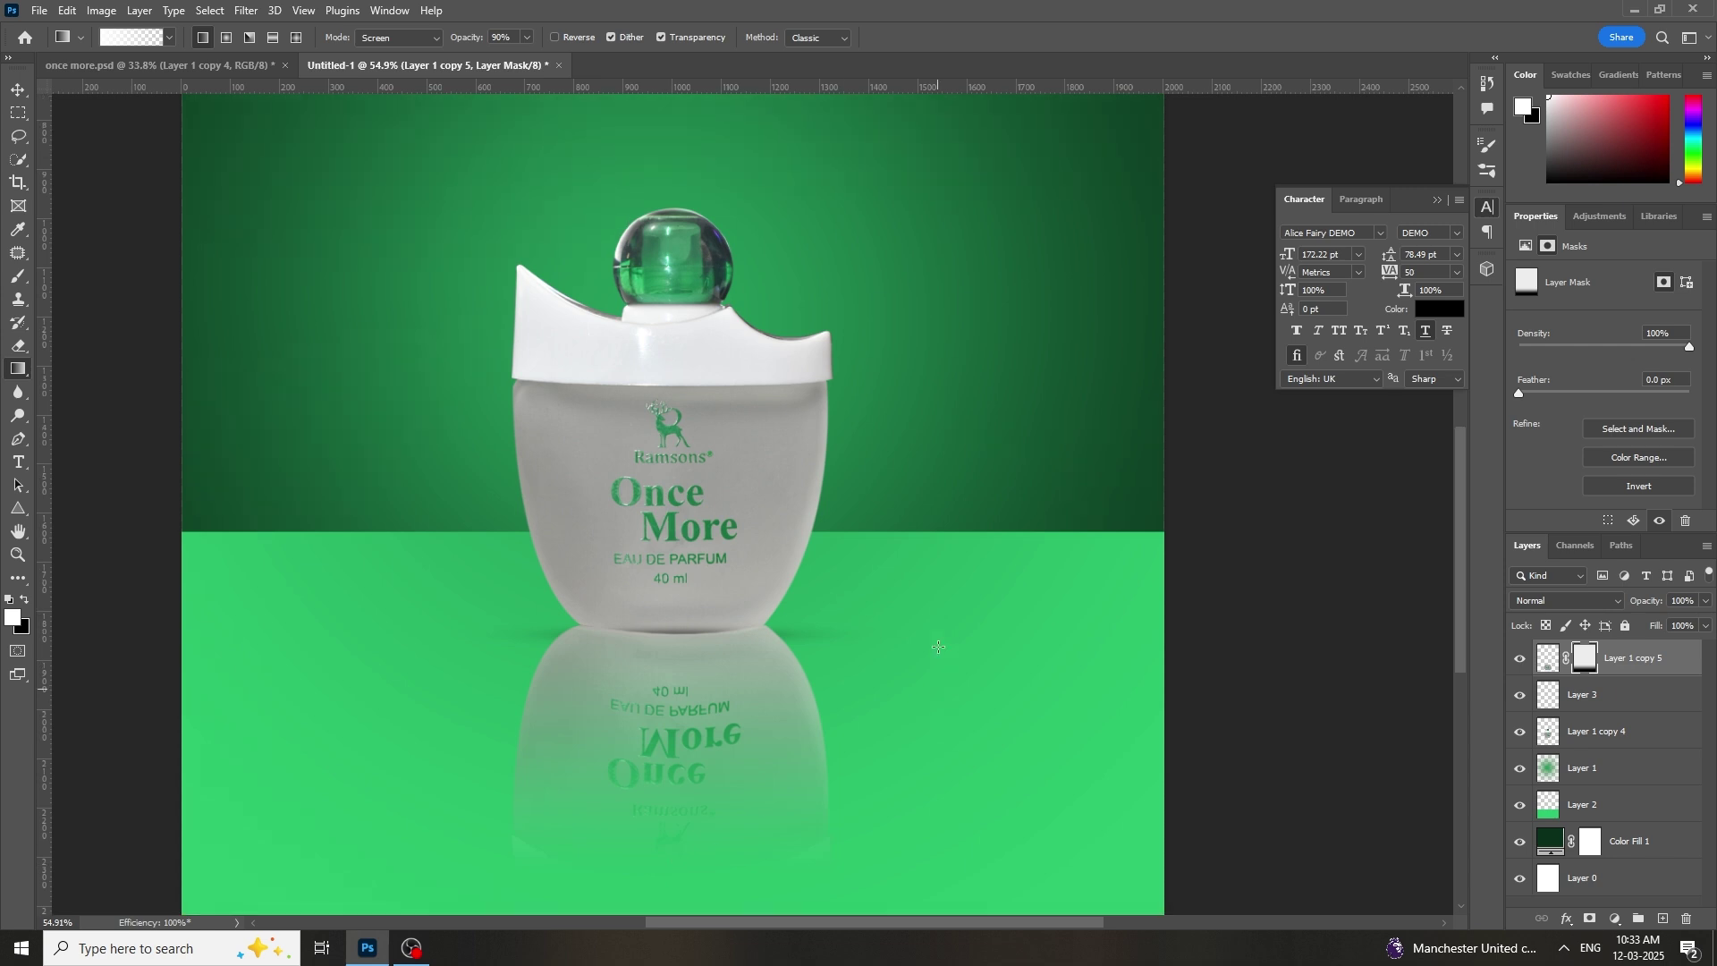
pyautogui.scroll(-2, 843, 595)
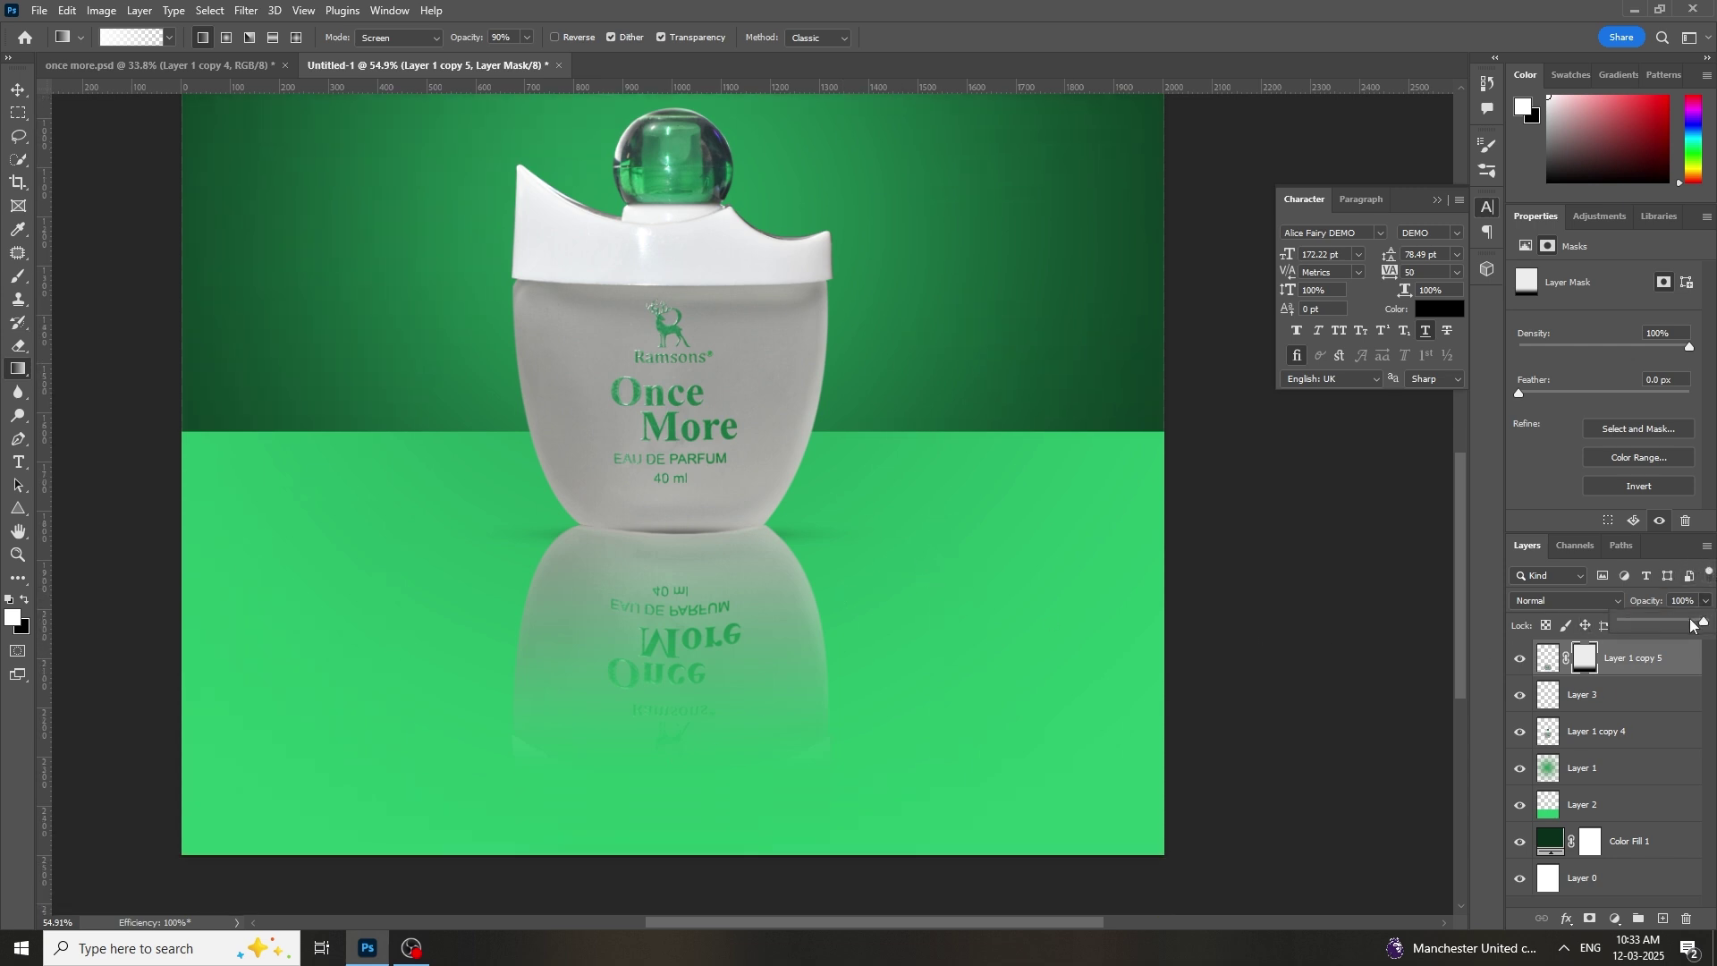
pyautogui.moveTo(1691, 625); pyautogui.dragTo(1663, 629)
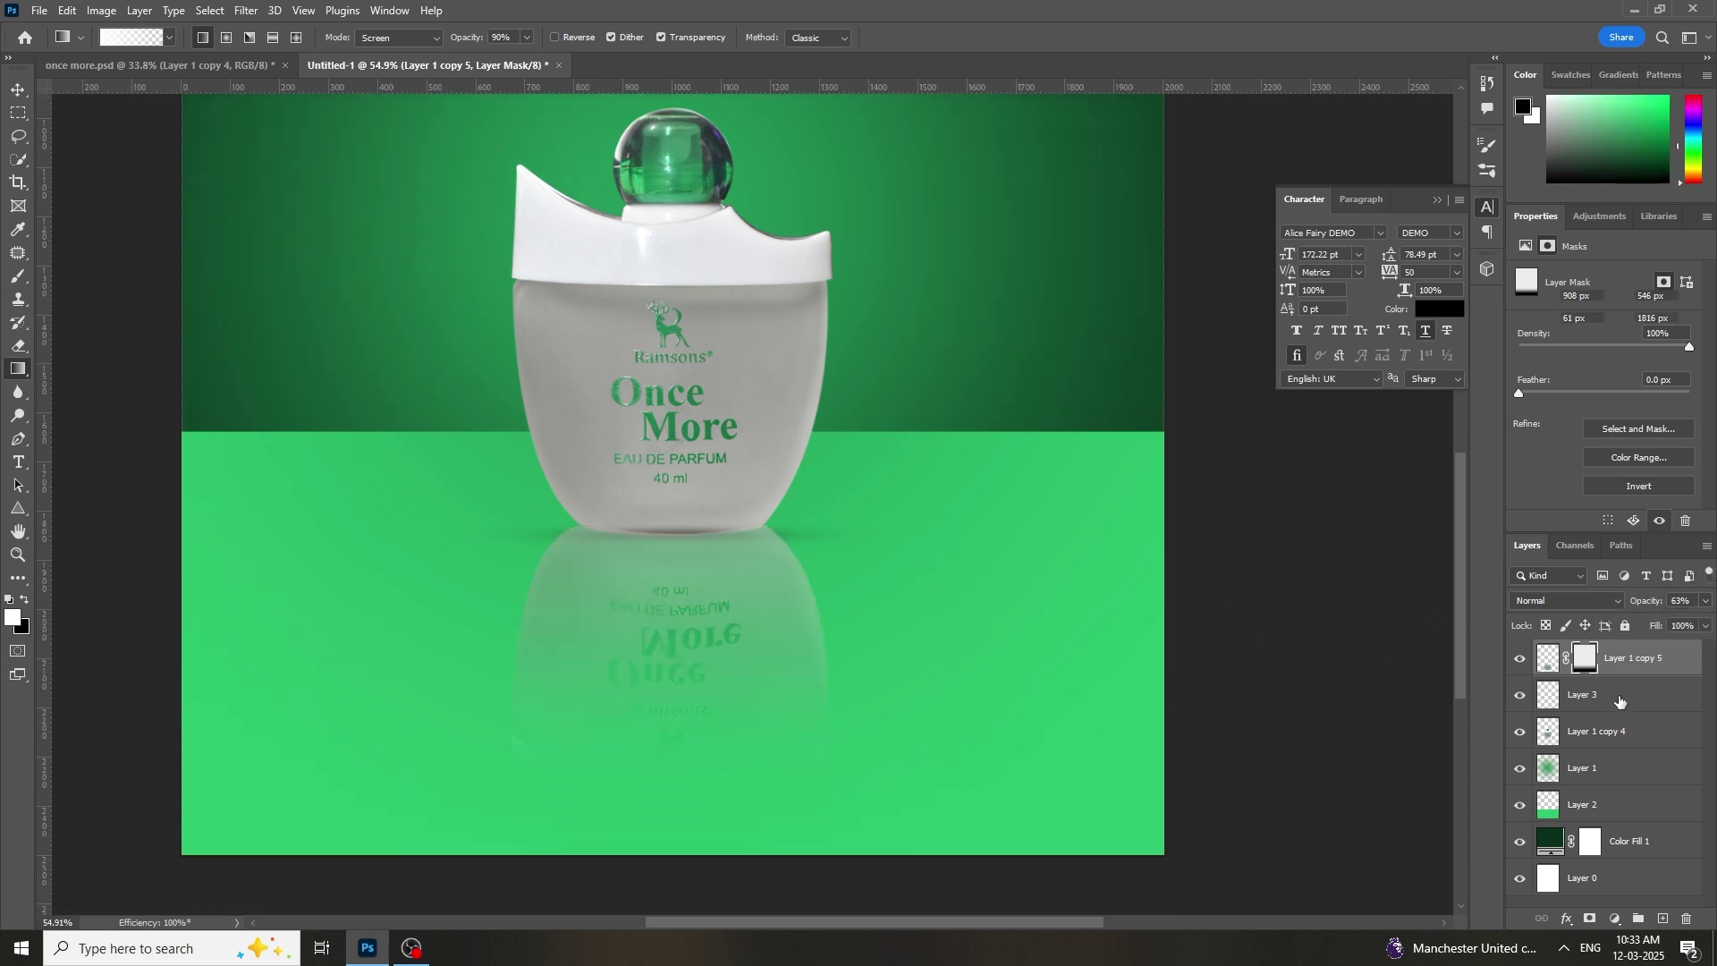
# Step: Move the reflection layer, Layer 1 copy 5, beneath the bottle layer, Layer 1 copy 4
pyautogui.click(1560, 696)
pyautogui.doubleClick(1547, 662)
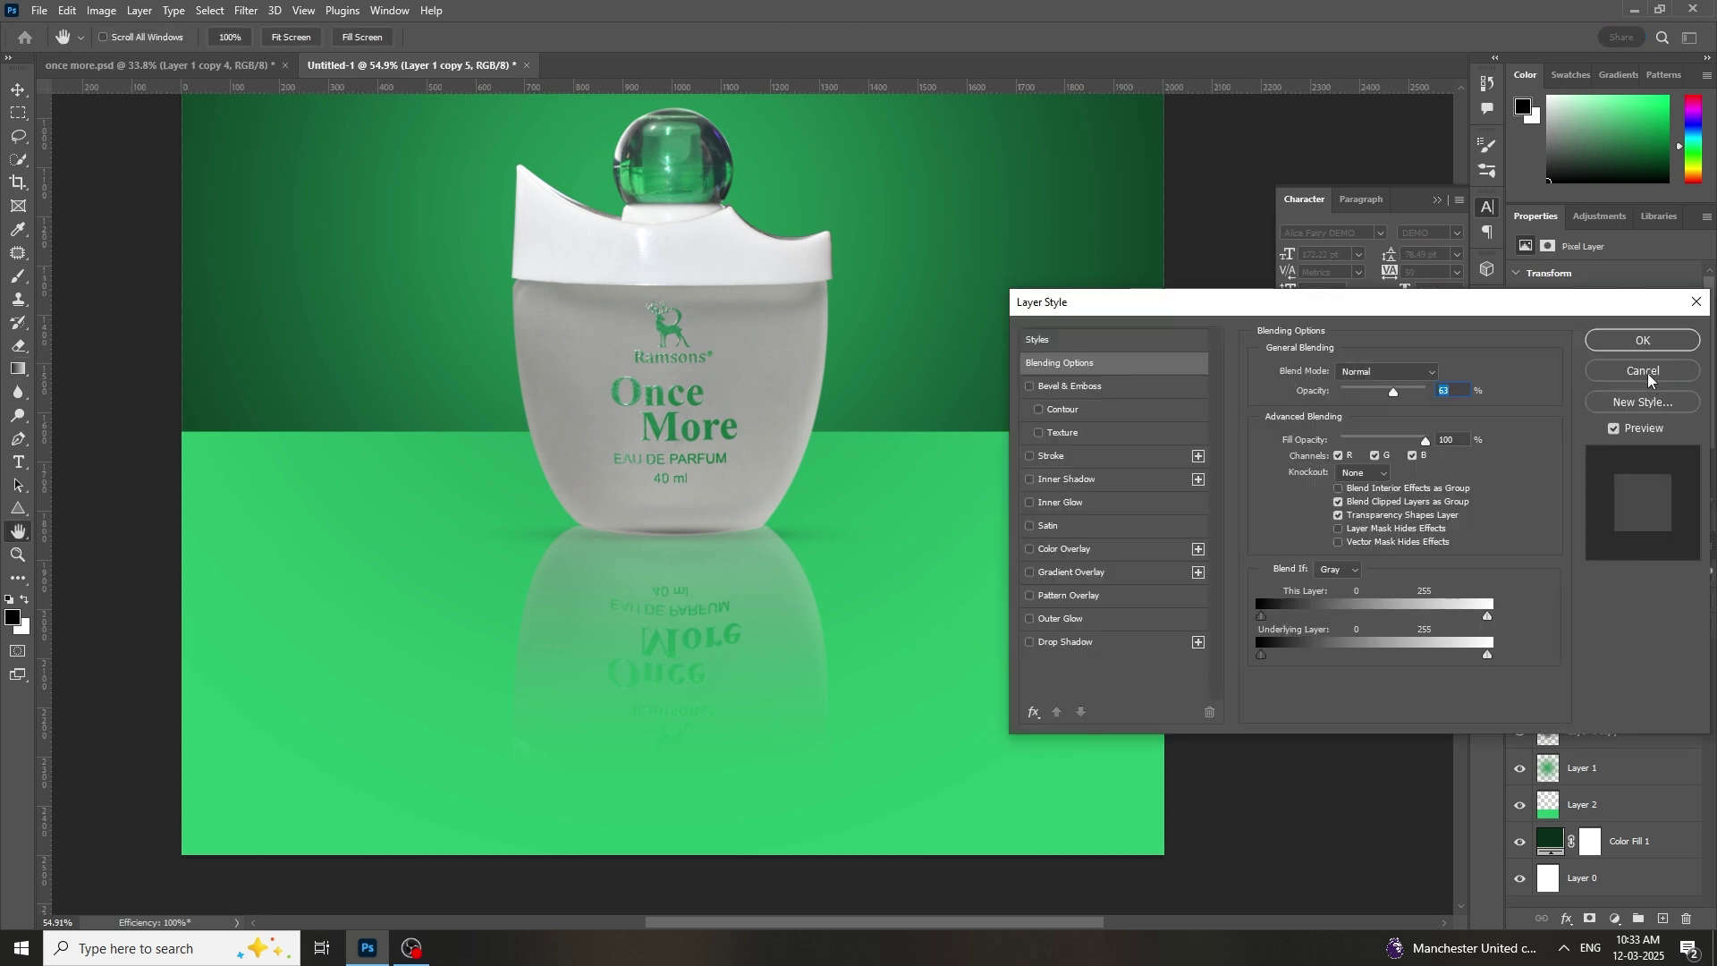
pyautogui.click(1648, 376)
pyautogui.moveTo(1552, 745); pyautogui.dragTo(1551, 750)
# Step: Move the contact shadow layer, Layer 3, between the bottle layer and the reflection layer
pyautogui.scroll(-1, 357, 479)
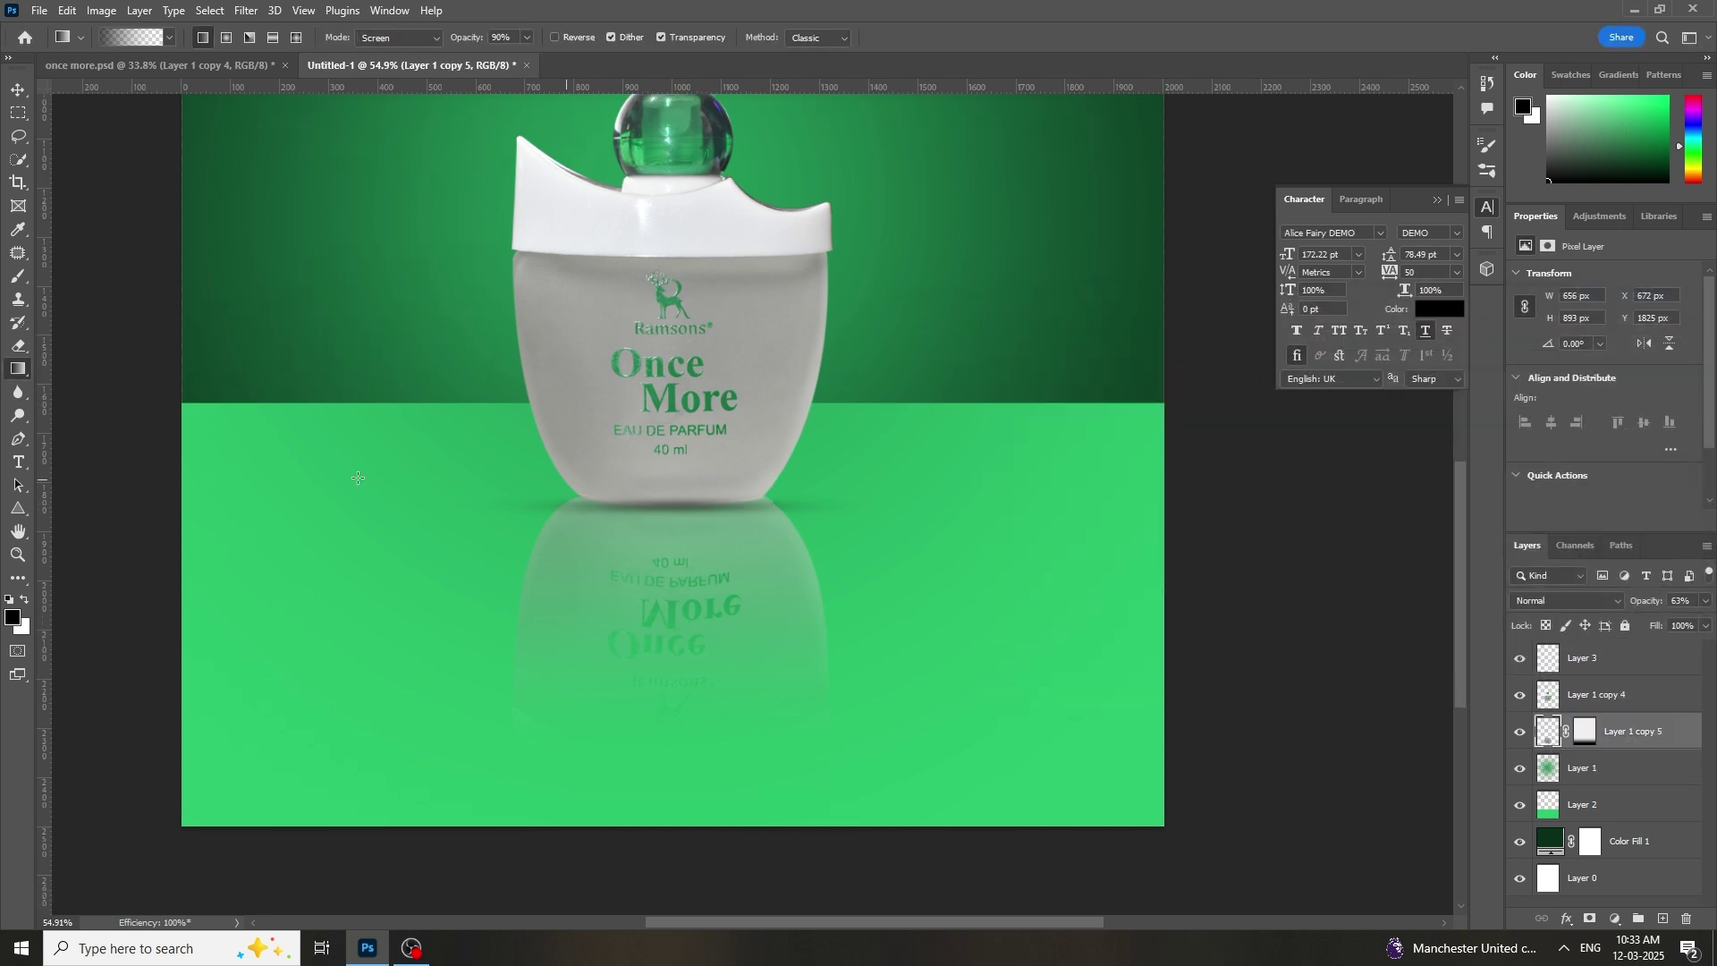
pyautogui.click(17, 556)
pyautogui.moveTo(714, 448); pyautogui.dragTo(778, 486)
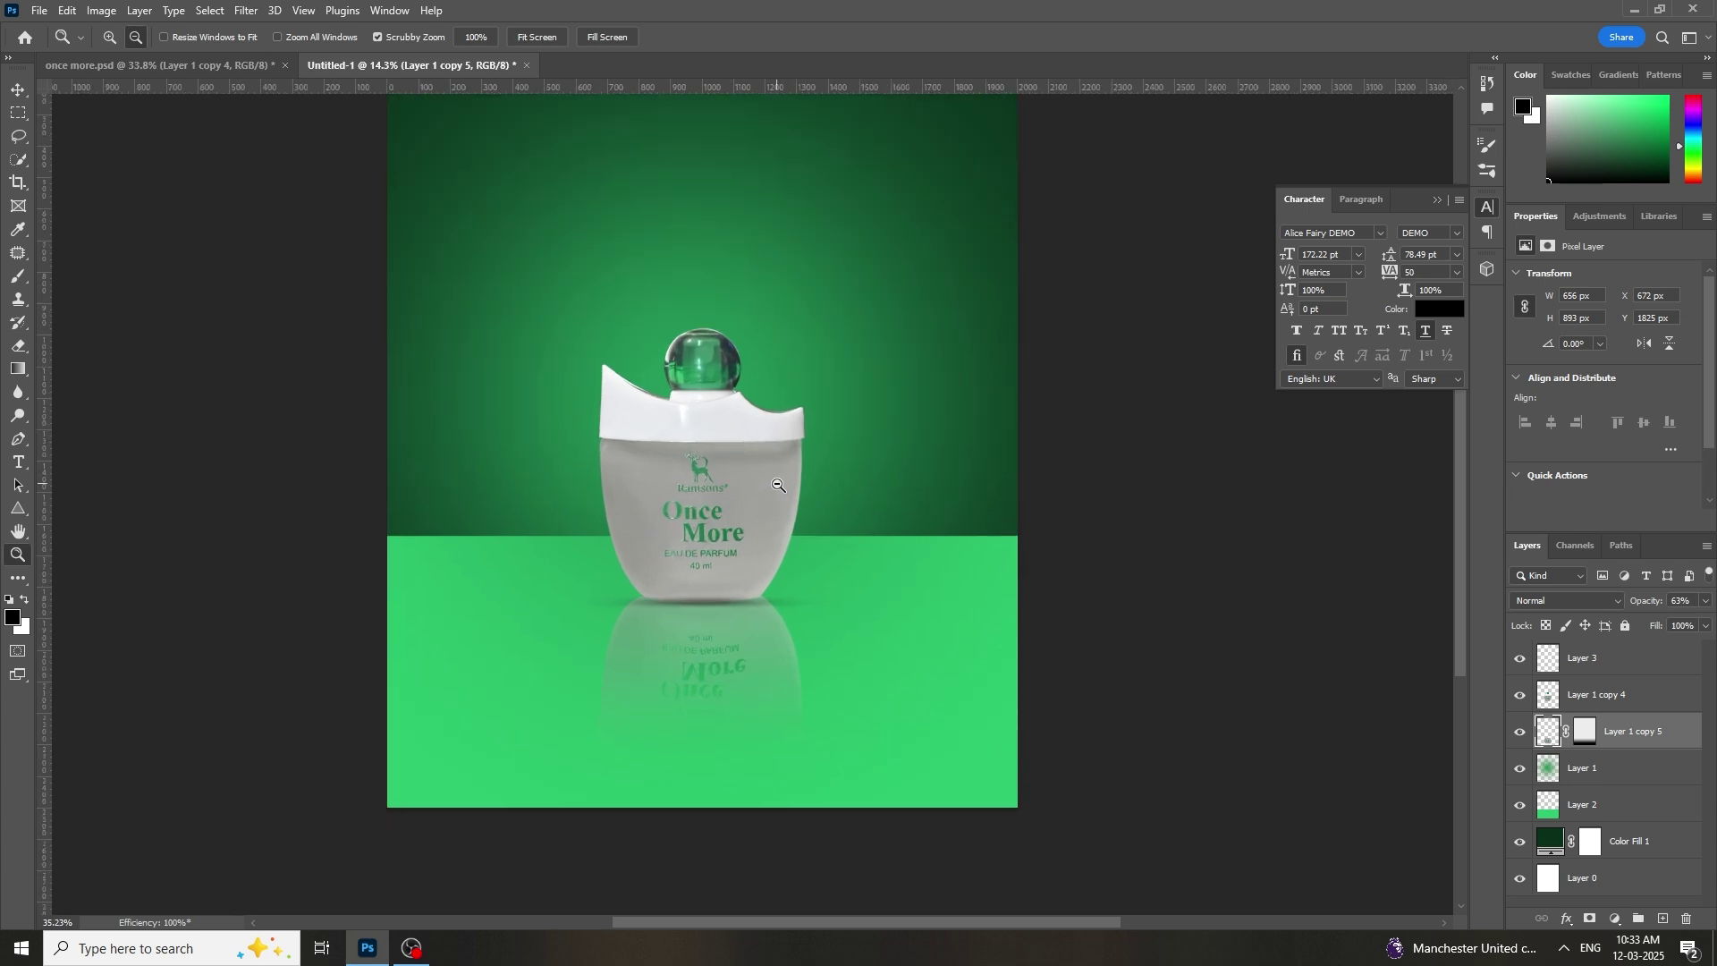
pyautogui.click(1614, 693)
pyautogui.click(1594, 662)
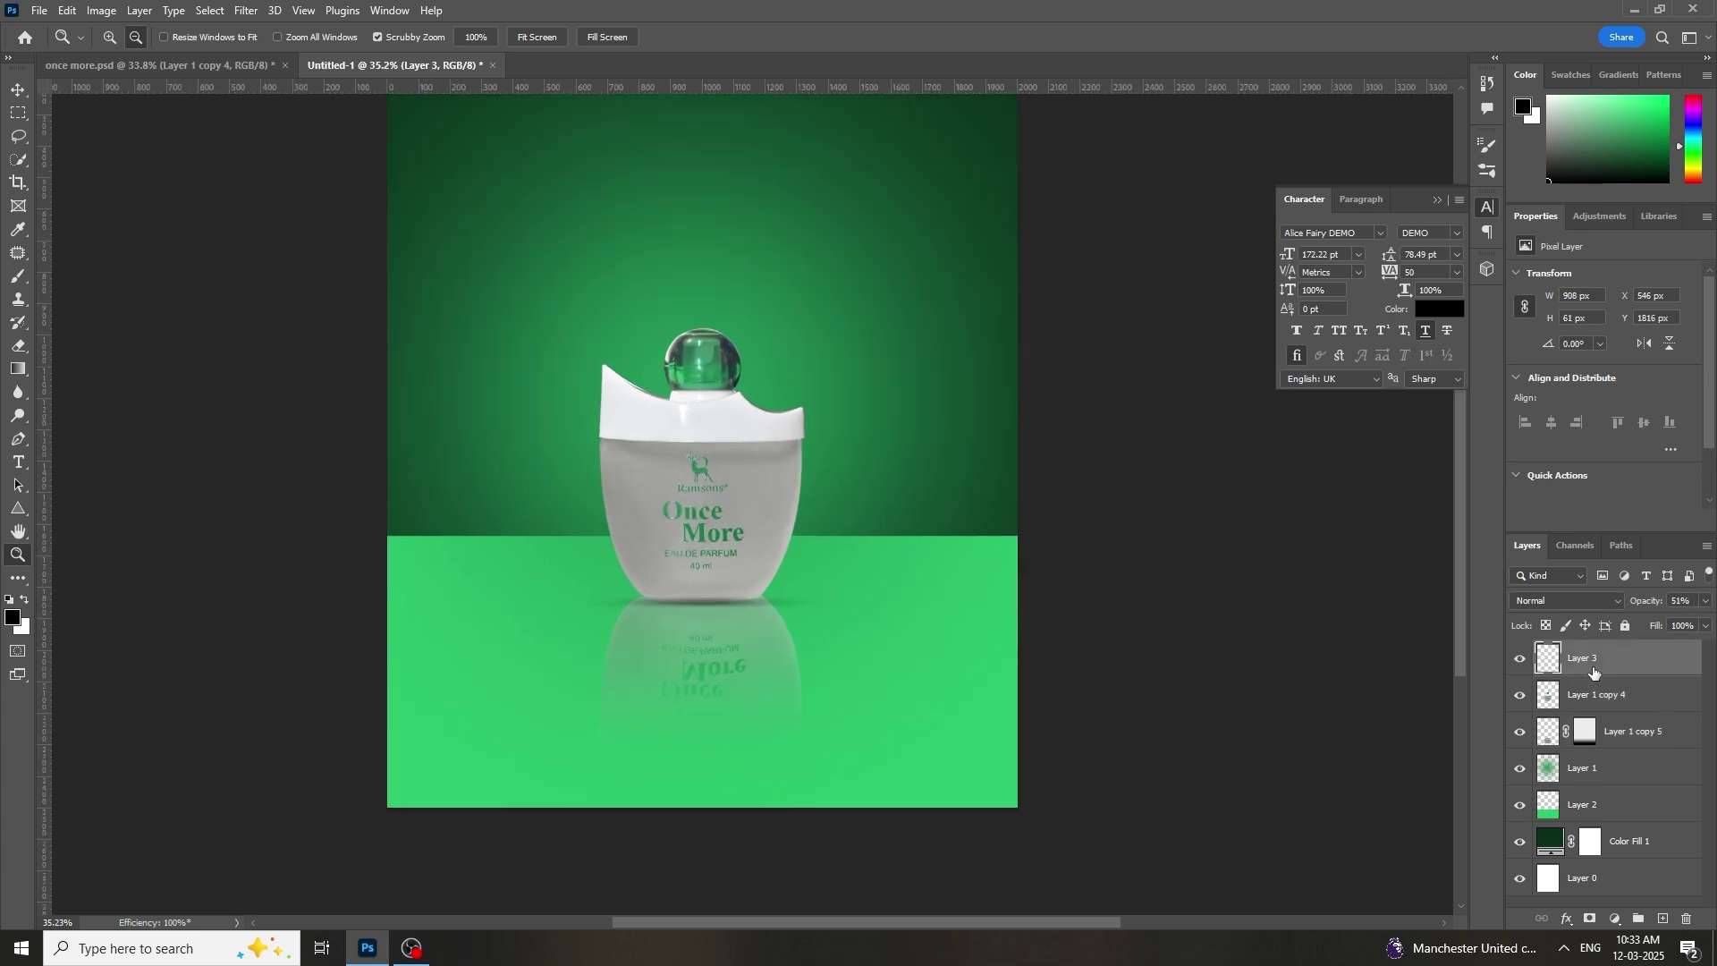
pyautogui.click(1521, 659)
pyautogui.click(1520, 660)
pyautogui.moveTo(1577, 668); pyautogui.dragTo(1577, 708)
# Step: Adjust the contact shadow with Free Transform so it sits under the bottle's base
pyautogui.moveTo(673, 580); pyautogui.dragTo(729, 592)
pyautogui.hotkey('ctrl', 't')
pyautogui.moveTo(847, 608); pyautogui.dragTo(855, 611)
pyautogui.press('Return')
pyautogui.moveTo(760, 300); pyautogui.dragTo(856, 412)
pyautogui.hotkey('ctrl', 't')
pyautogui.moveTo(827, 762); pyautogui.dragTo(813, 758)
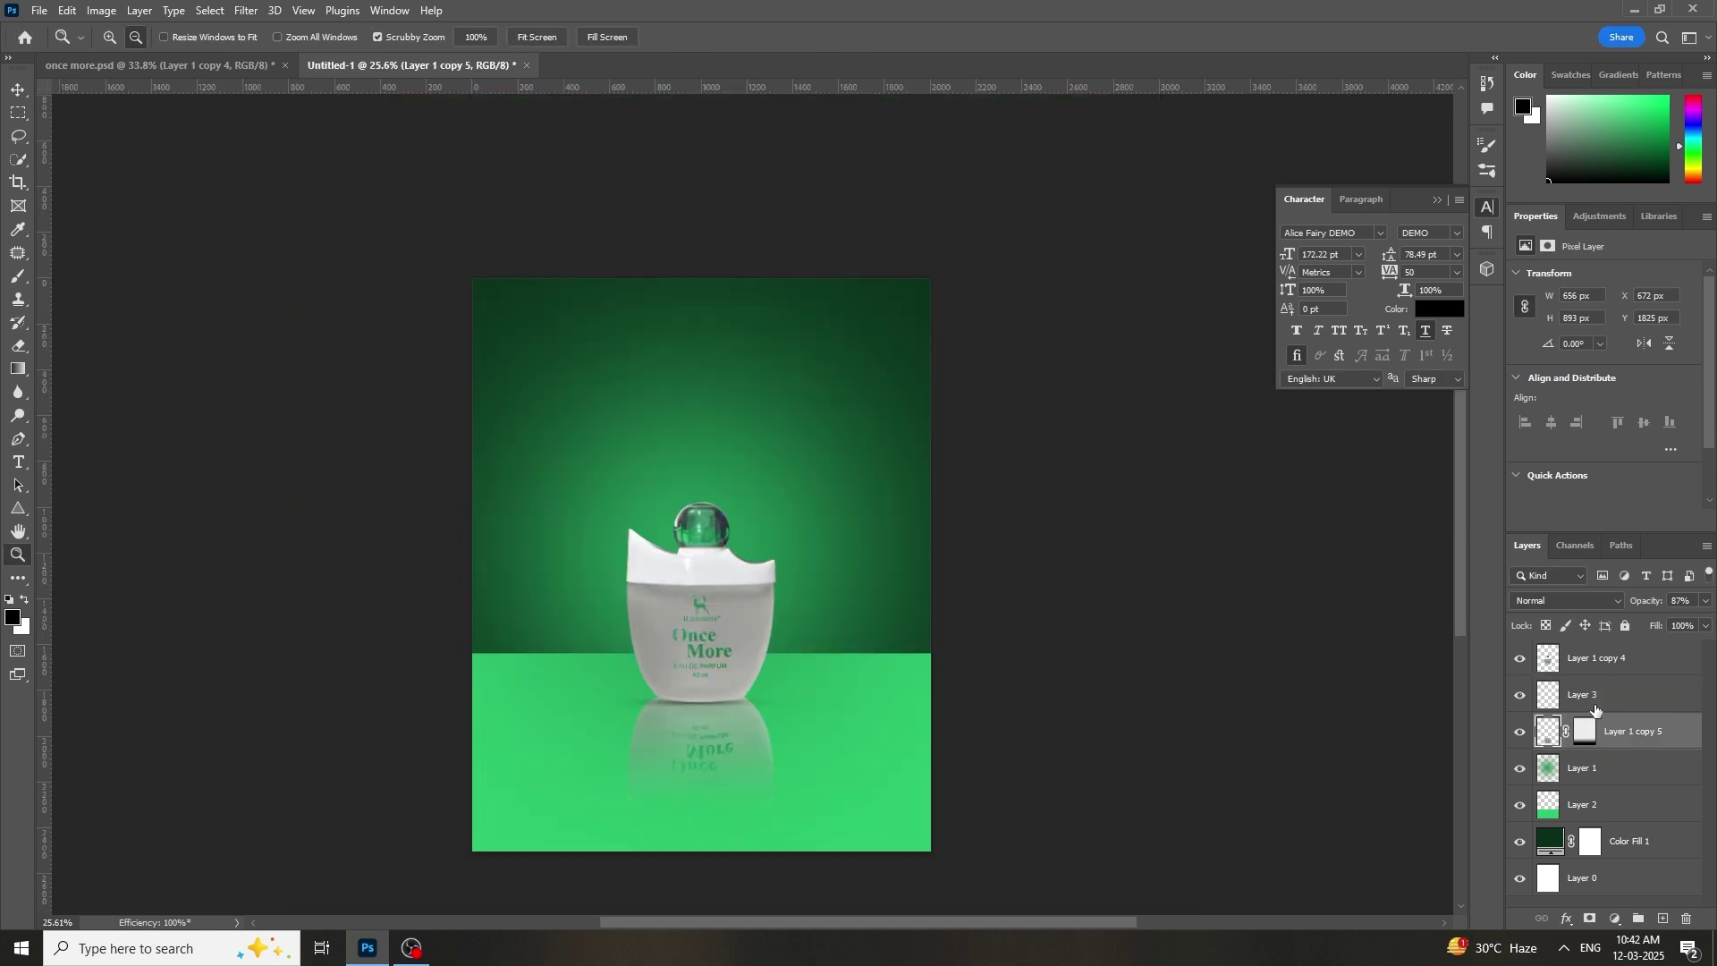
# Step: Add a new layer above the bottle layer and clip it to the bottle
pyautogui.click(1585, 673)
pyautogui.click(1664, 919)
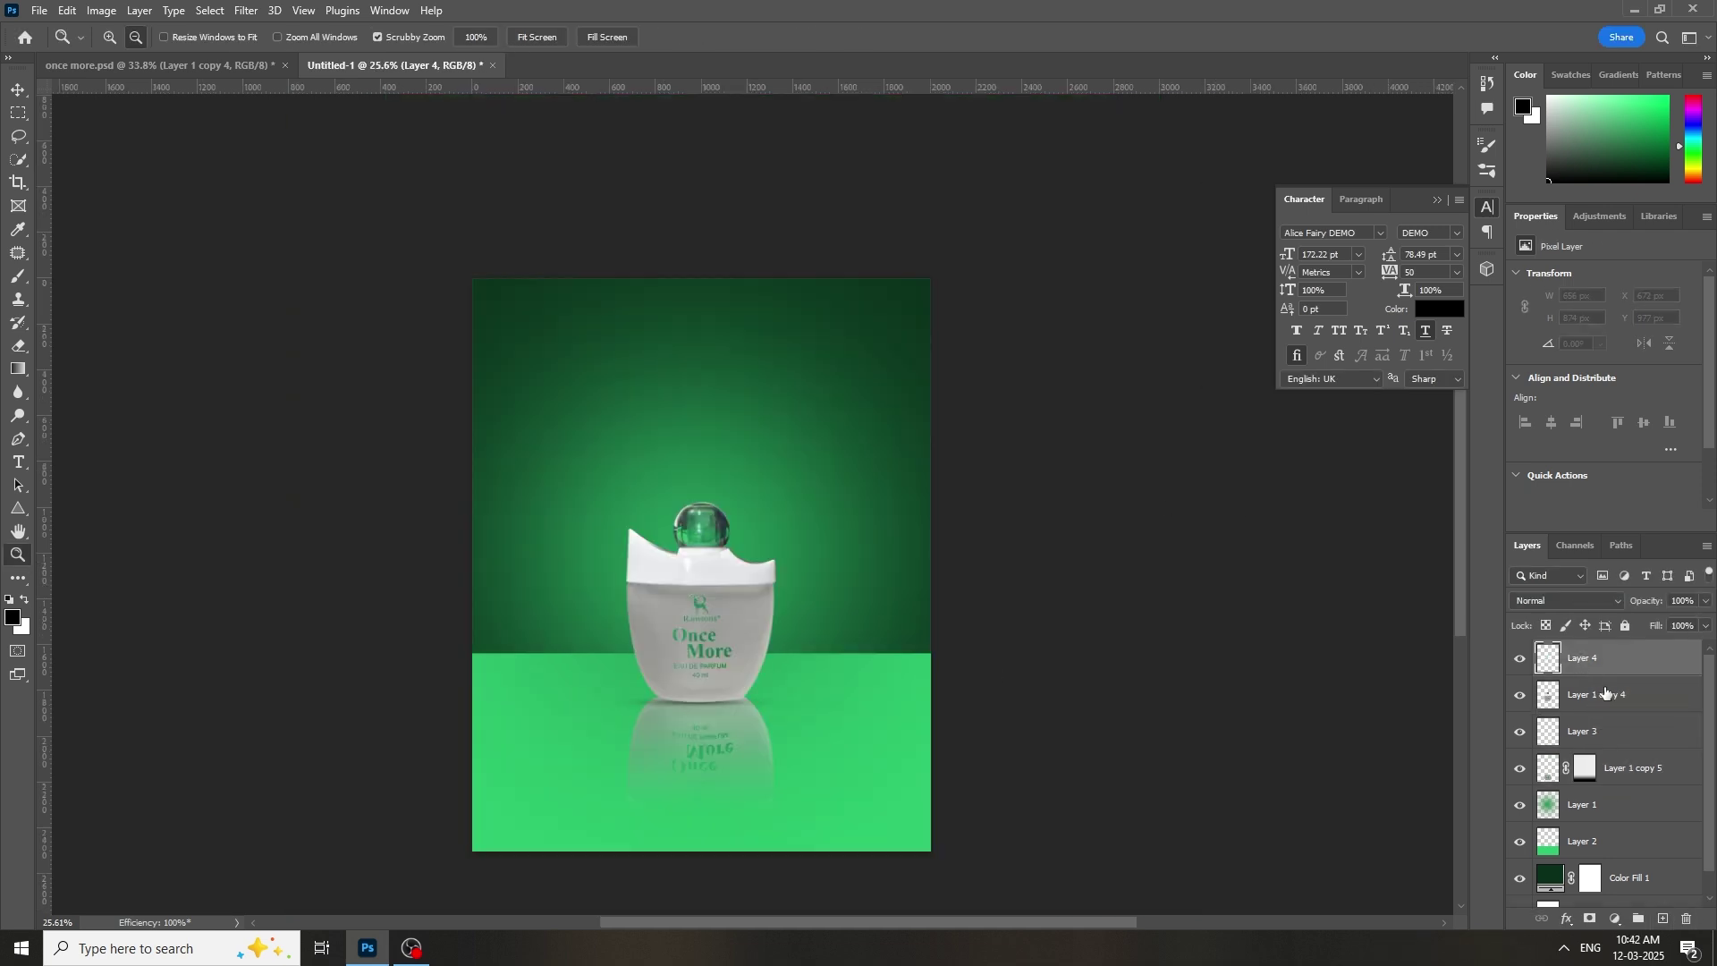
pyautogui.rightClick(1607, 663)
pyautogui.click(1458, 538)
# Step: Shade the lower part of the bottle with a soft black brush at 14% opacity, reducing the brush size to 300 px
pyautogui.moveTo(676, 671); pyautogui.dragTo(741, 672)
pyautogui.click(18, 229)
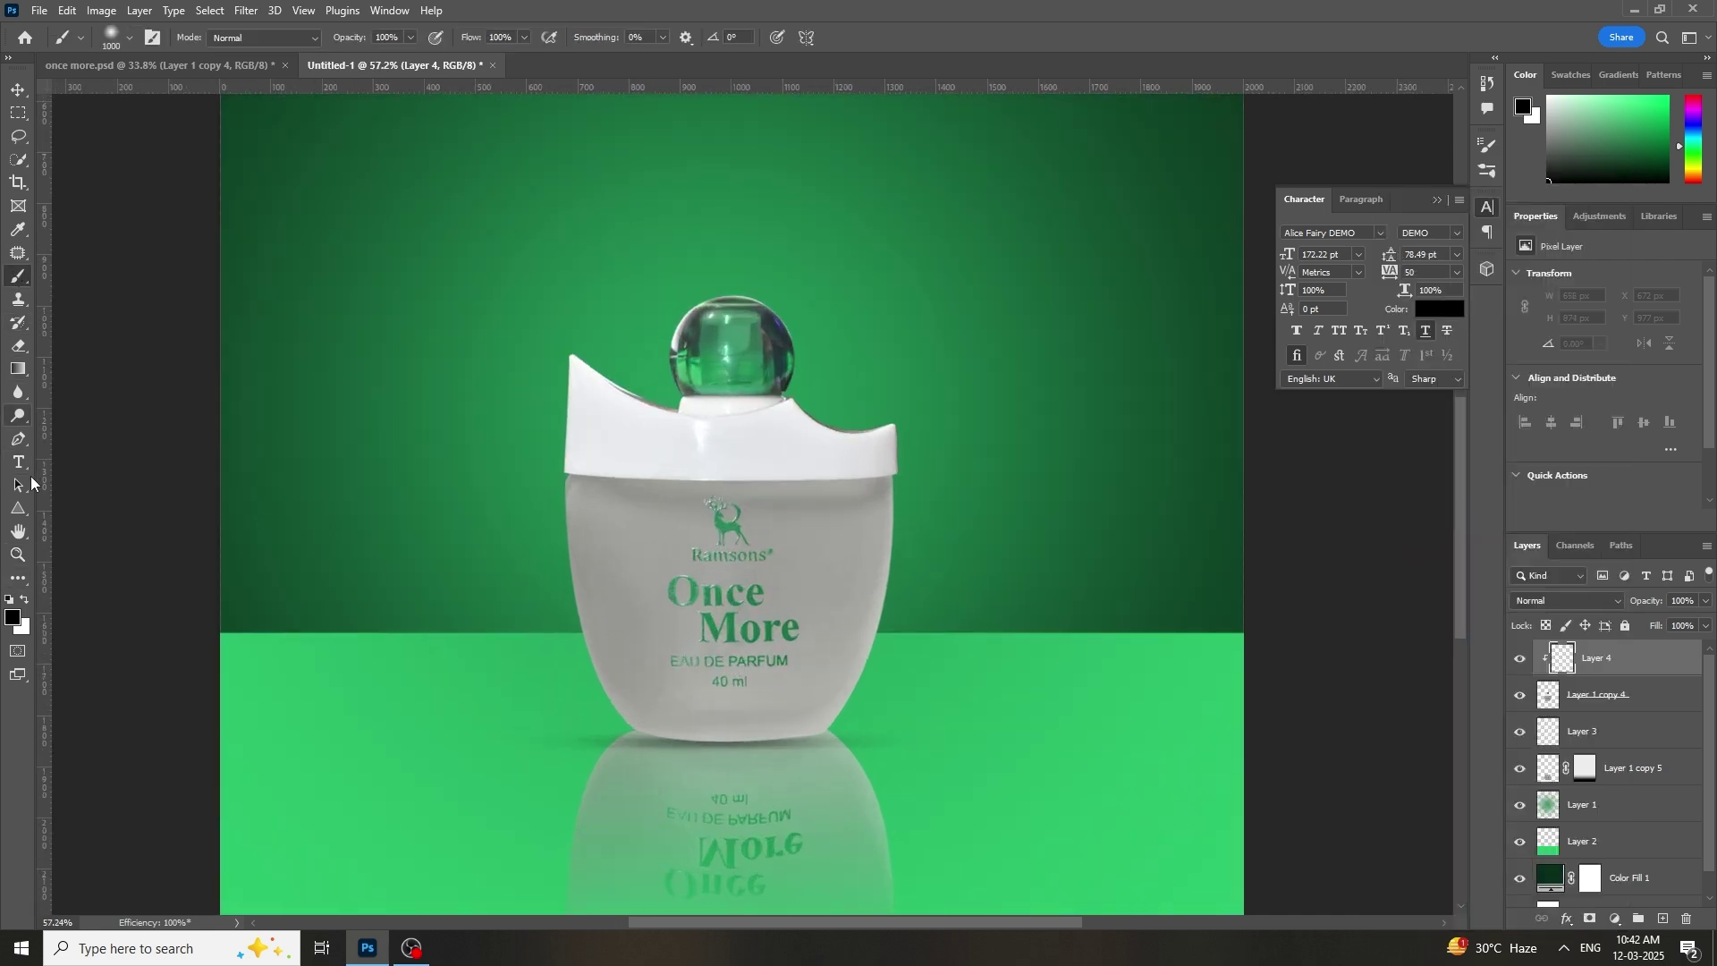
pyautogui.click(12, 617)
pyautogui.click(1454, 638)
pyautogui.press('b')
pyautogui.click(410, 37)
pyautogui.moveTo(353, 60); pyautogui.dragTo(341, 61)
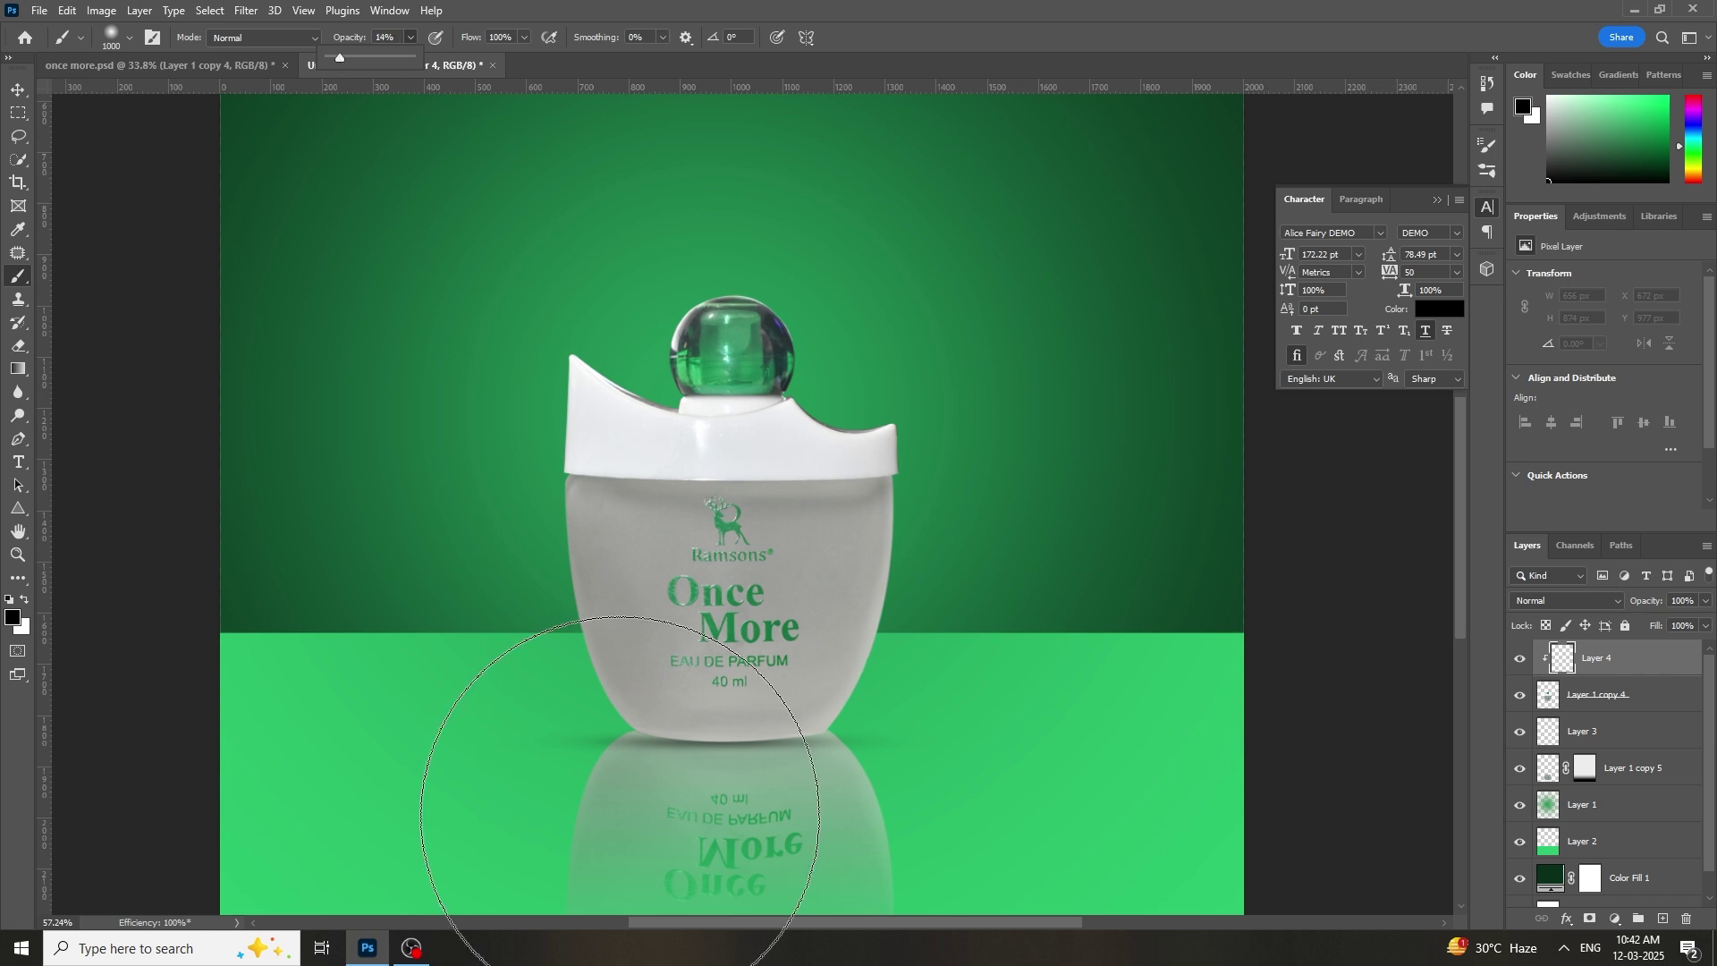
pyautogui.press('[')
pyautogui.press('[')
pyautogui.press('[')
pyautogui.press('[')
pyautogui.press('[')
pyautogui.press('[')
pyautogui.press('[')
pyautogui.press('[')
pyautogui.press('[')
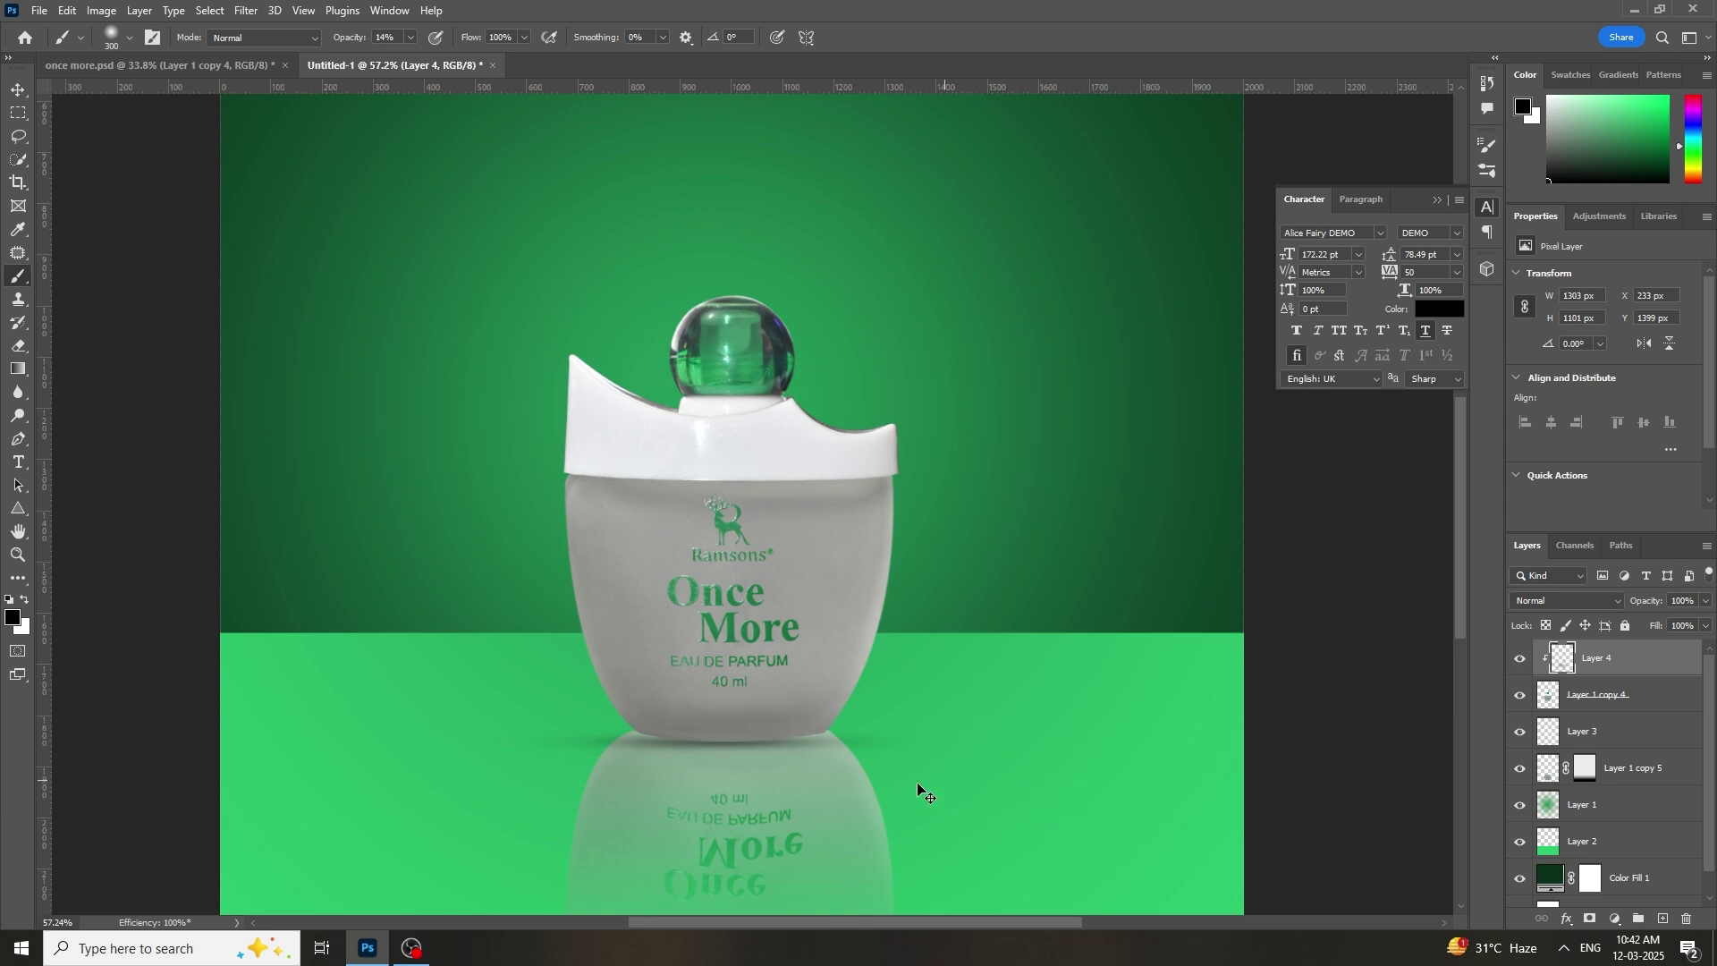
# Step: Darken the bottle's bottom edge on the clipped layer with a smaller soft black brush at 14% opacity
pyautogui.scroll(-1, 552, 749)
pyautogui.hotkey('ctrl', 'space')
pyautogui.moveTo(765, 711)
pyautogui.mouseDown()
pyautogui.moveTo(889, 674)
pyautogui.moveTo(850, 672)
pyautogui.mouseUp()
pyautogui.press('[')
pyautogui.press('[')
pyautogui.press('[')
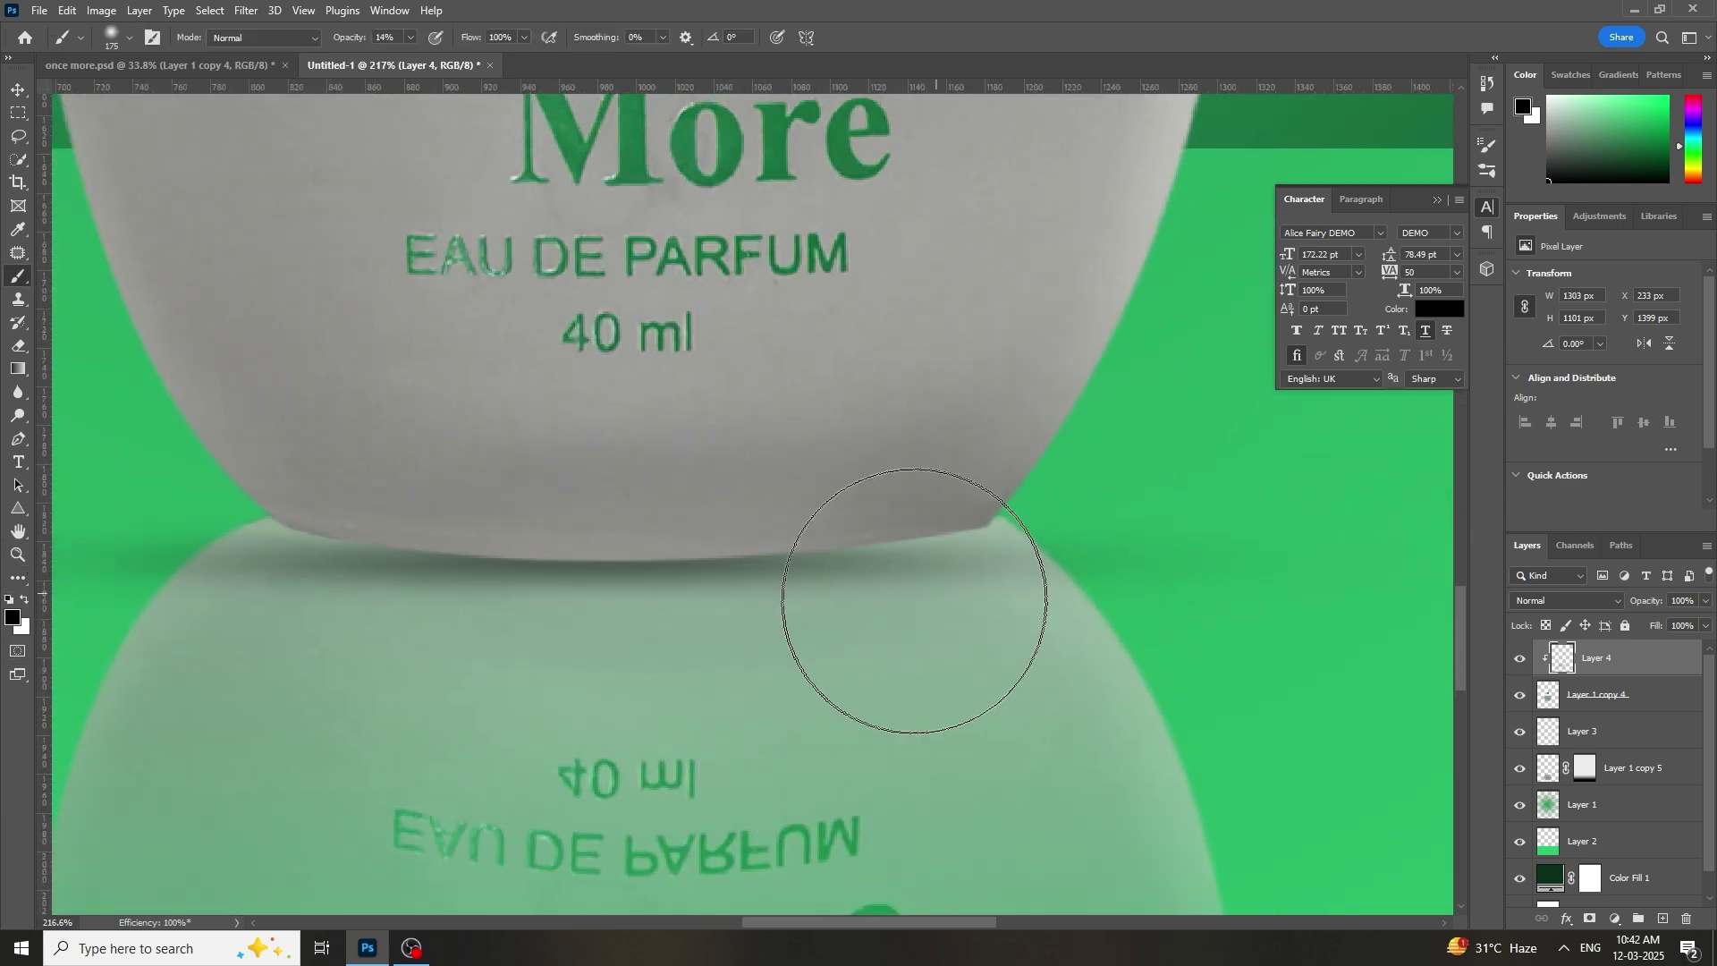
pyautogui.press('[')
pyautogui.press('[')
pyautogui.press('[')
pyautogui.press('[')
pyautogui.press('[')
pyautogui.moveTo(315, 564)
pyautogui.mouseDown()
pyautogui.moveTo(873, 569)
pyautogui.moveTo(1042, 551)
pyautogui.mouseUp()
pyautogui.hotkey('ctrl', 'z')
pyautogui.moveTo(410, 602)
pyautogui.mouseDown()
pyautogui.moveTo(1133, 552)
pyautogui.moveTo(430, 588)
pyautogui.moveTo(1185, 503)
pyautogui.mouseUp()
# Step: Add another new layer above the shading layer and clip it to the bottle
pyautogui.hotkey('ctrl', 'space')
pyautogui.moveTo(672, 481)
pyautogui.mouseDown()
pyautogui.moveTo(501, 579)
pyautogui.moveTo(1707, 651)
pyautogui.moveTo(1656, 624)
pyautogui.mouseUp()
pyautogui.scroll(2, 1681, 653)
pyautogui.click(1662, 918)
pyautogui.rightClick(1658, 659)
pyautogui.click(1456, 517)
# Step: Sample the green #27ac63 as the foreground colour and set the new clipped layer's blend mode to Linear Dodge (Add)
pyautogui.click(15, 620)
pyautogui.click(763, 612)
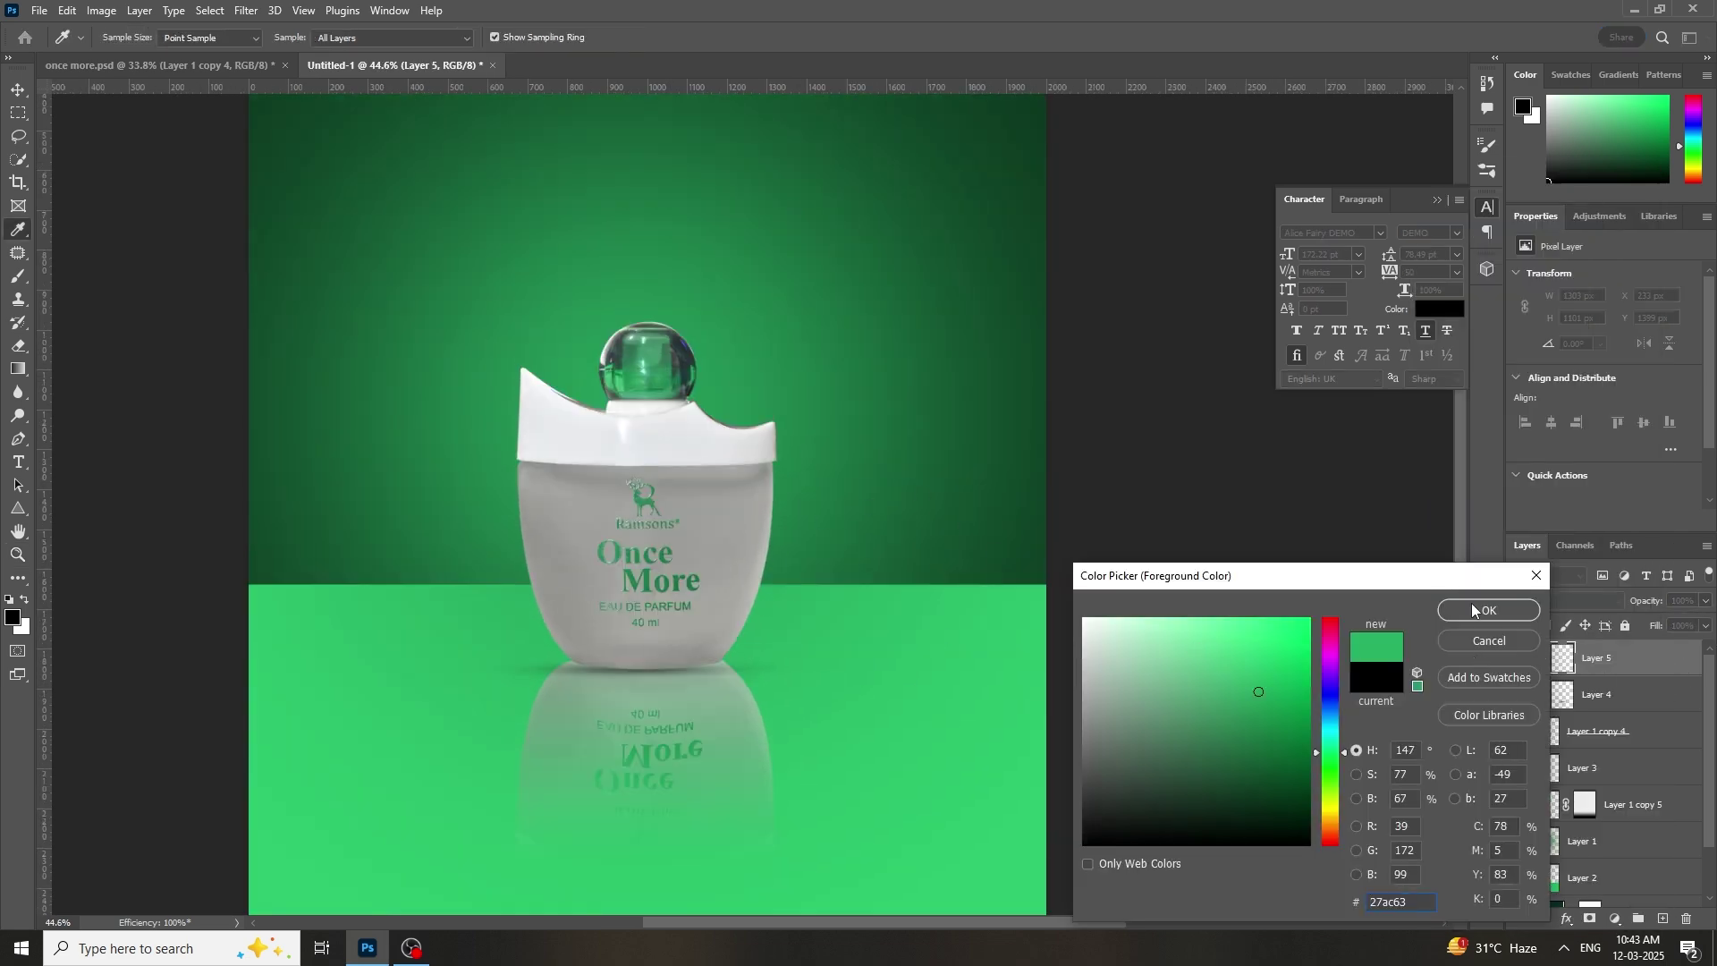
pyautogui.click(1478, 609)
pyautogui.moveTo(784, 365); pyautogui.dragTo(1336, 611)
pyautogui.click(1565, 600)
pyautogui.click(1567, 662)
# Step: Paint green rim light along the bottle's right side and cap edges with a soft brush at 39% opacity
pyautogui.click(20, 279)
pyautogui.click(412, 38)
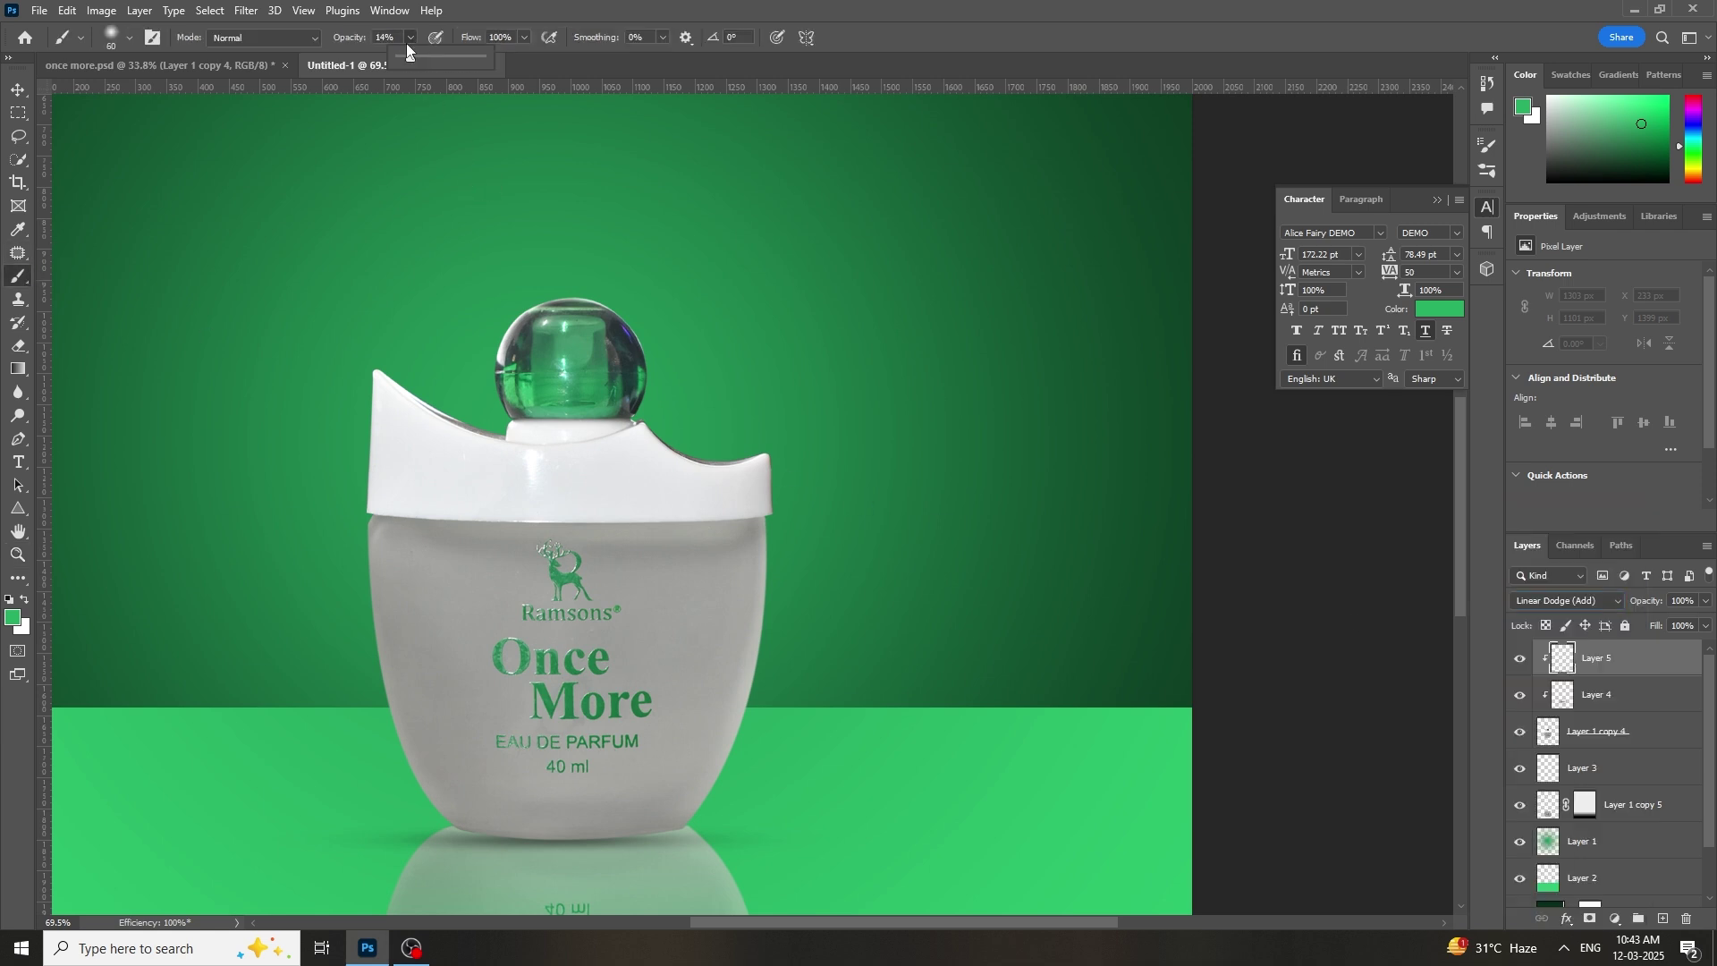
pyautogui.scroll(-2, 911, 641)
pyautogui.moveTo(780, 376); pyautogui.dragTo(783, 526)
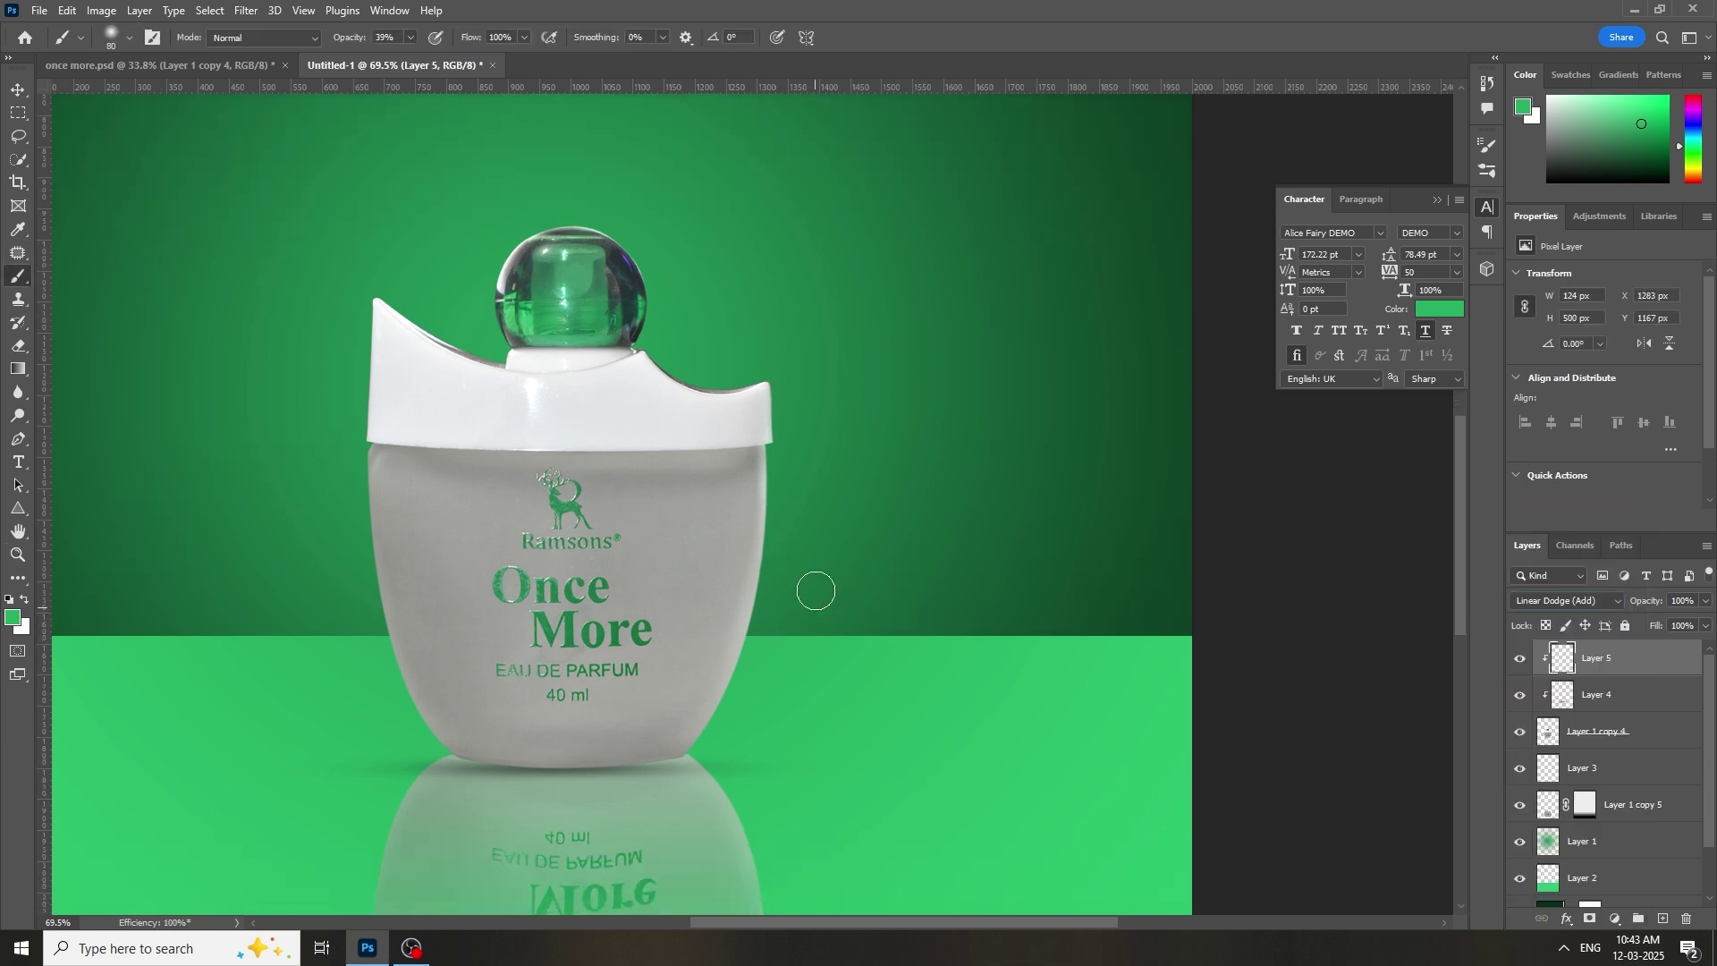
pyautogui.scroll(4, 844, 646)
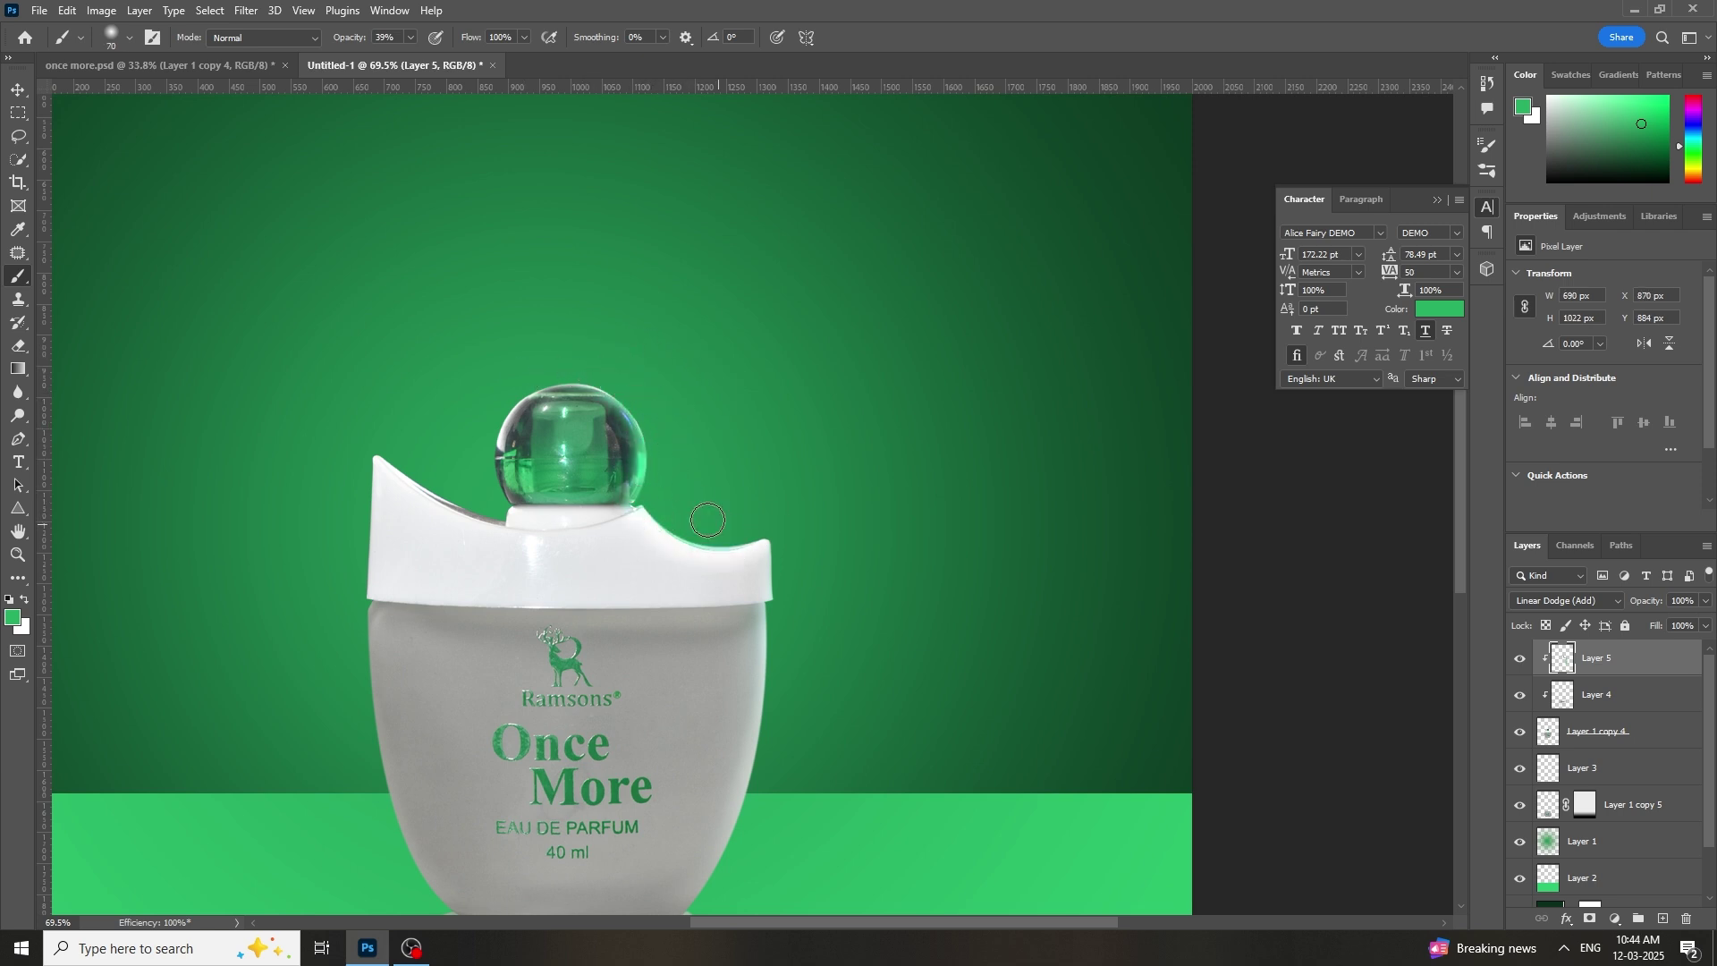
pyautogui.scroll(-3, 785, 659)
# Step: Add a broad green glow beside the bottle's right edge using a soft brush enlarged to 600 px
pyautogui.press(']')
pyautogui.press(']')
pyautogui.press(']')
pyautogui.press(']')
pyautogui.press(']')
pyautogui.press(']')
pyautogui.press(']')
pyautogui.press(']')
pyautogui.press(']')
pyautogui.press(']')
pyautogui.press(']')
pyautogui.press(']')
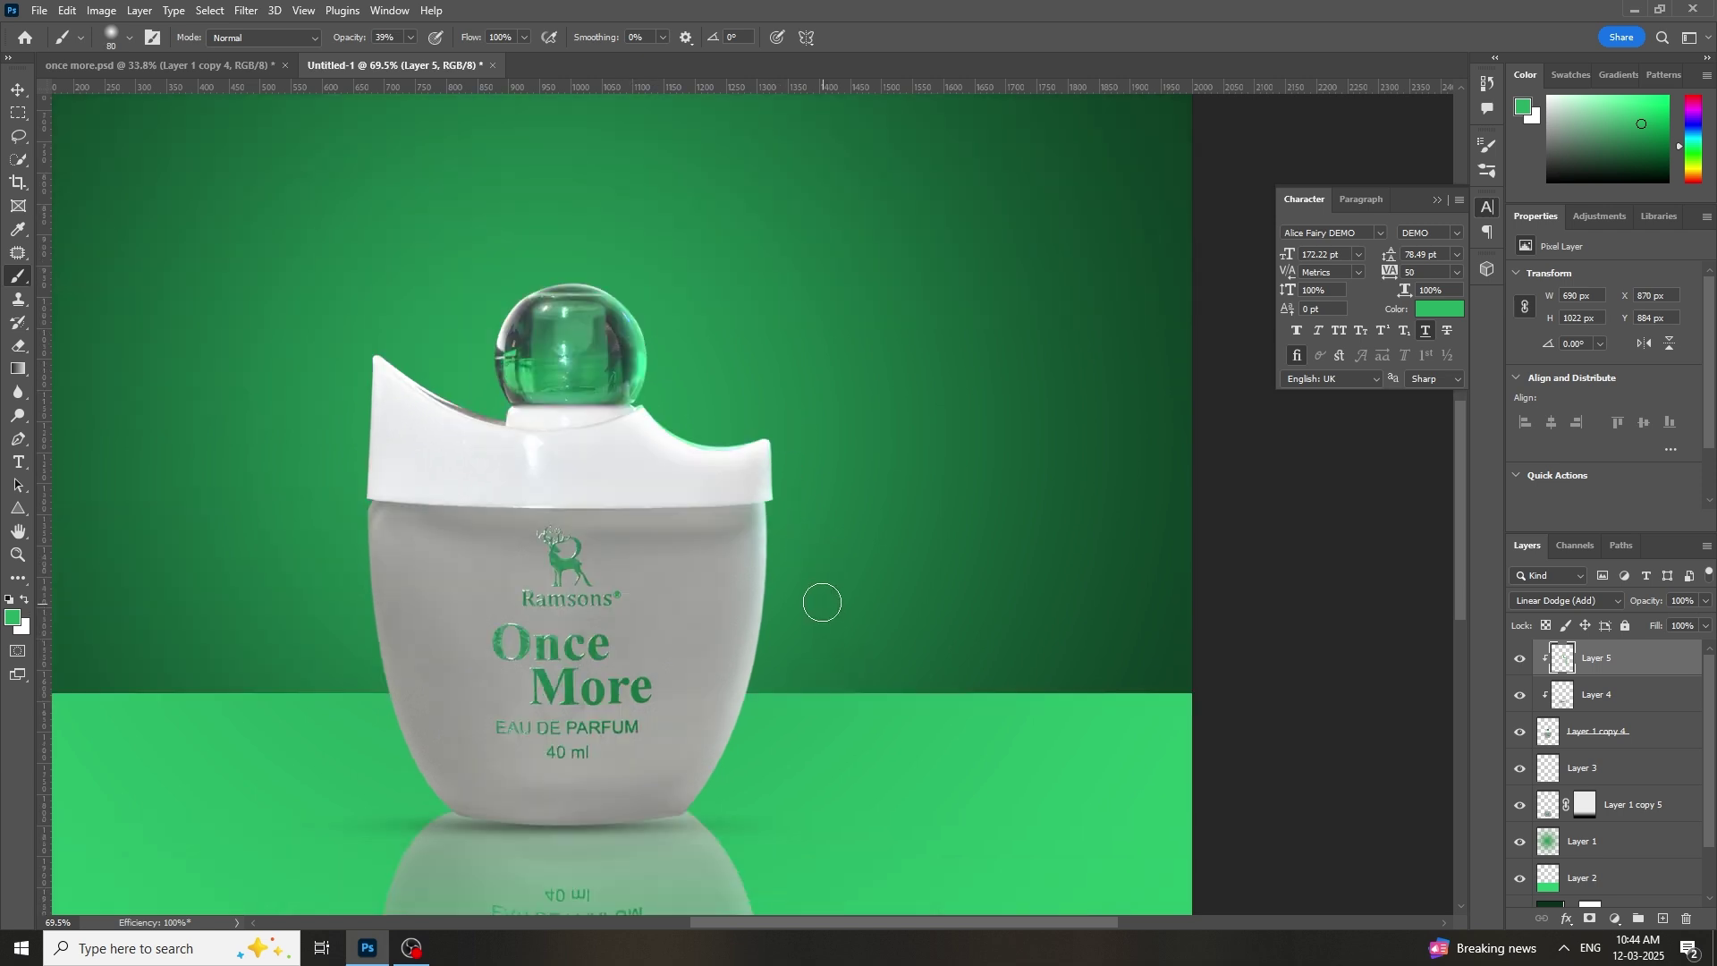
pyautogui.click(843, 542)
# Step: Paint black contact shadows at both bottom corners of the bottle on Layer 6 with a 125 px brush at 39% opacity
pyautogui.press('z')
pyautogui.moveTo(791, 592)
pyautogui.mouseDown()
pyautogui.moveTo(797, 564)
pyautogui.moveTo(782, 563)
pyautogui.moveTo(835, 560)
pyautogui.mouseUp()
pyautogui.hotkey('ctrl', 'z')
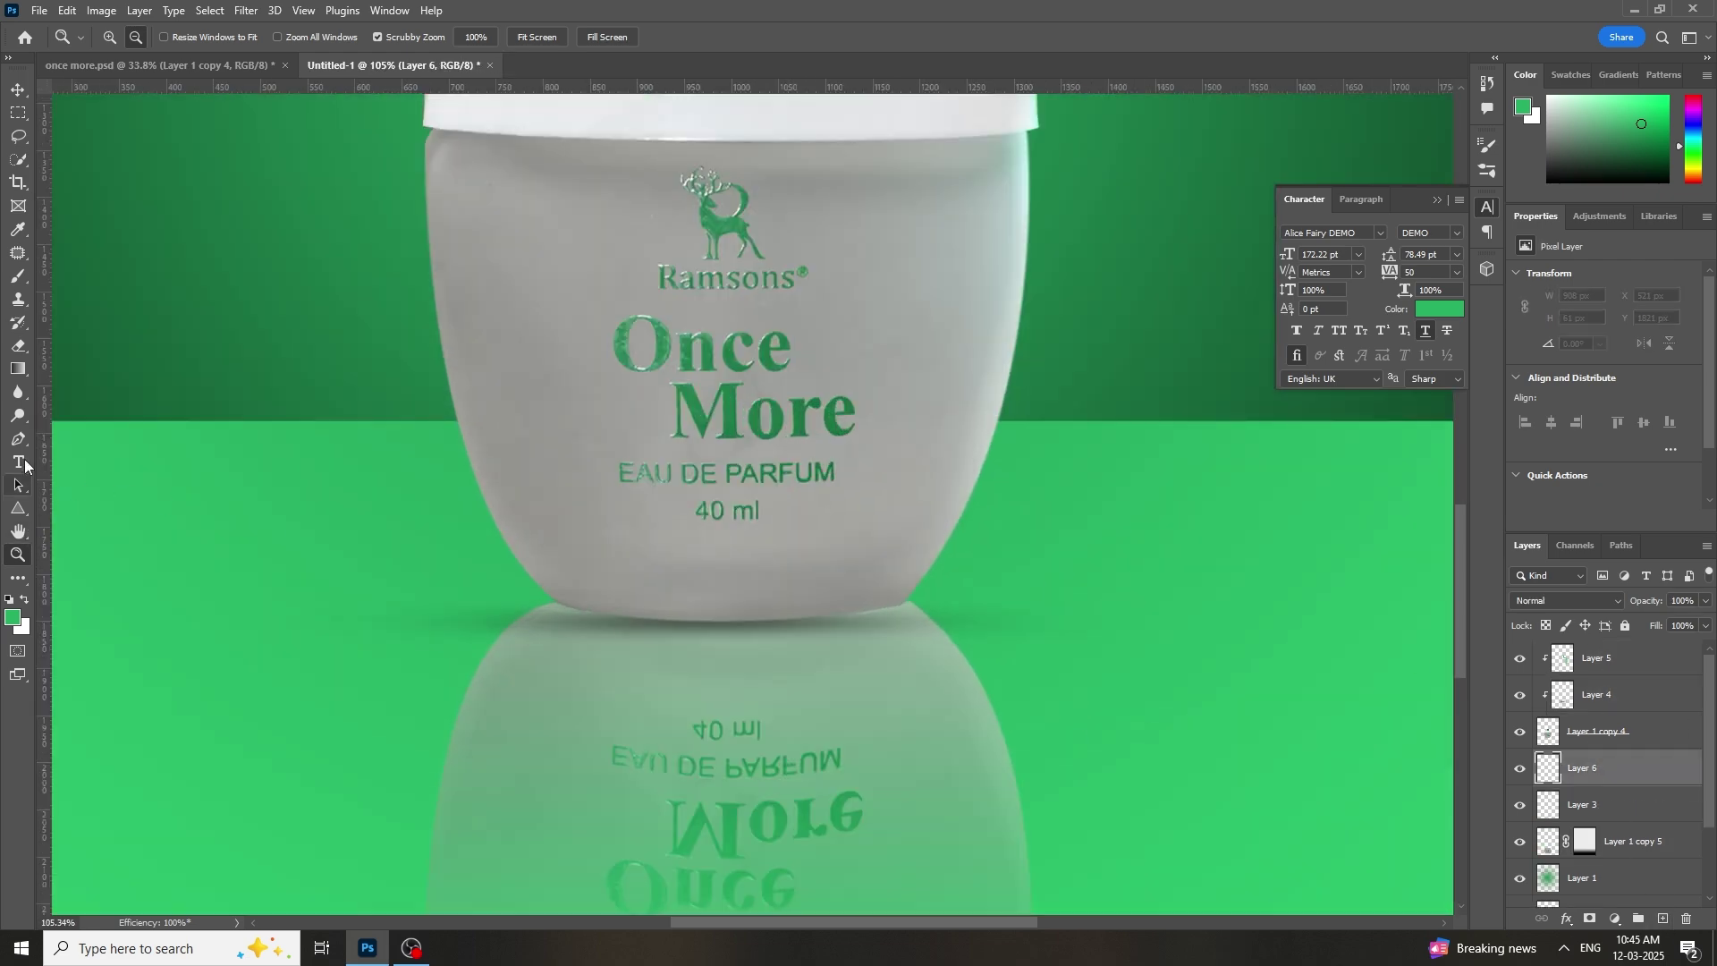
pyautogui.click(18, 276)
pyautogui.click(12, 617)
pyautogui.click(1085, 839)
pyautogui.click(1489, 609)
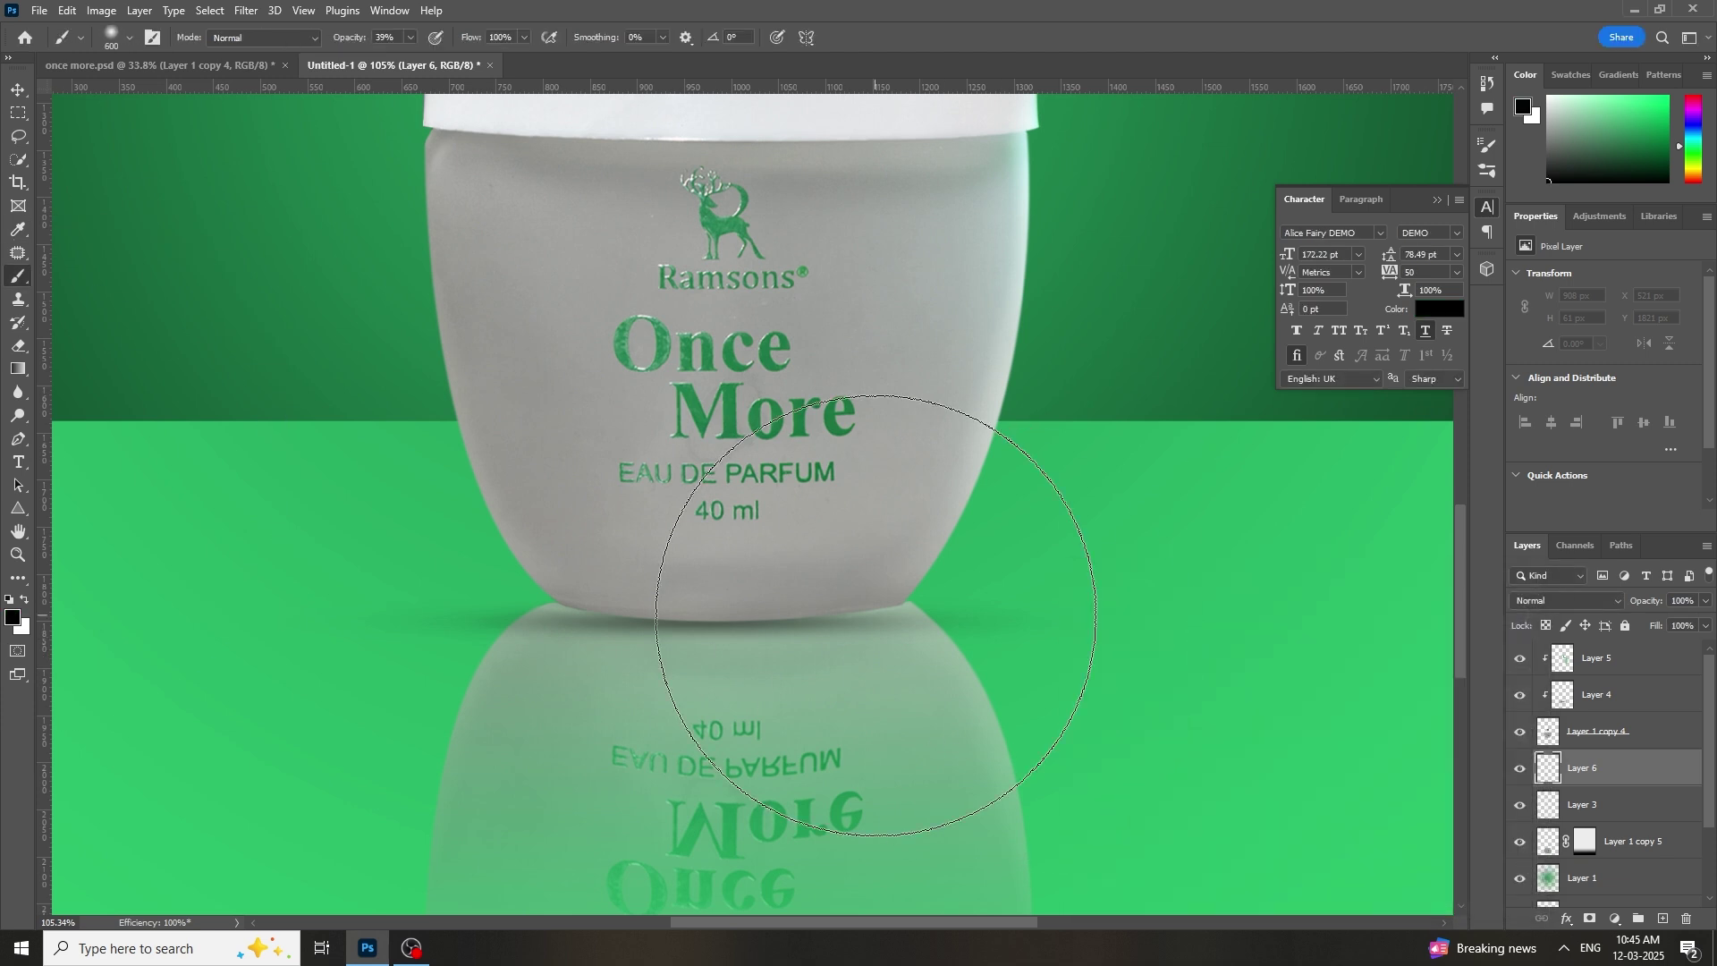
pyautogui.press('[')
pyautogui.press('[')
pyautogui.press('[')
pyautogui.press('[')
pyautogui.press('[')
pyautogui.press('[')
pyautogui.press('[')
pyautogui.click(872, 597)
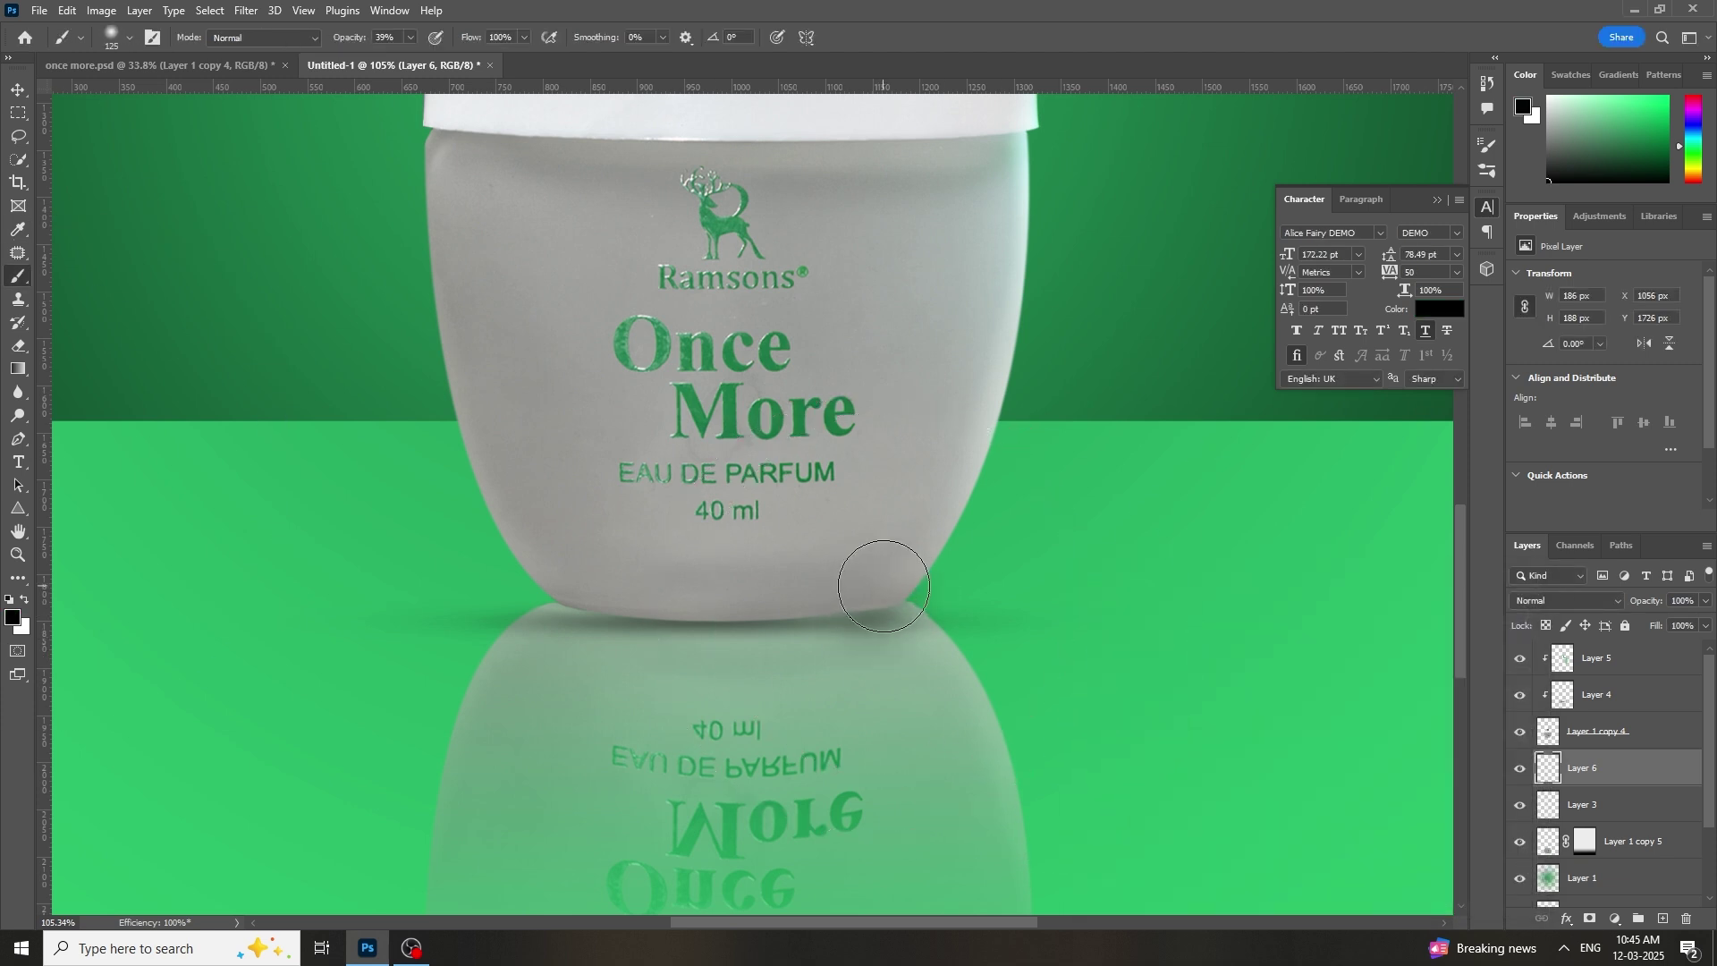
pyautogui.hotkey('ctrl', 'z')
pyautogui.moveTo(919, 586); pyautogui.dragTo(872, 601)
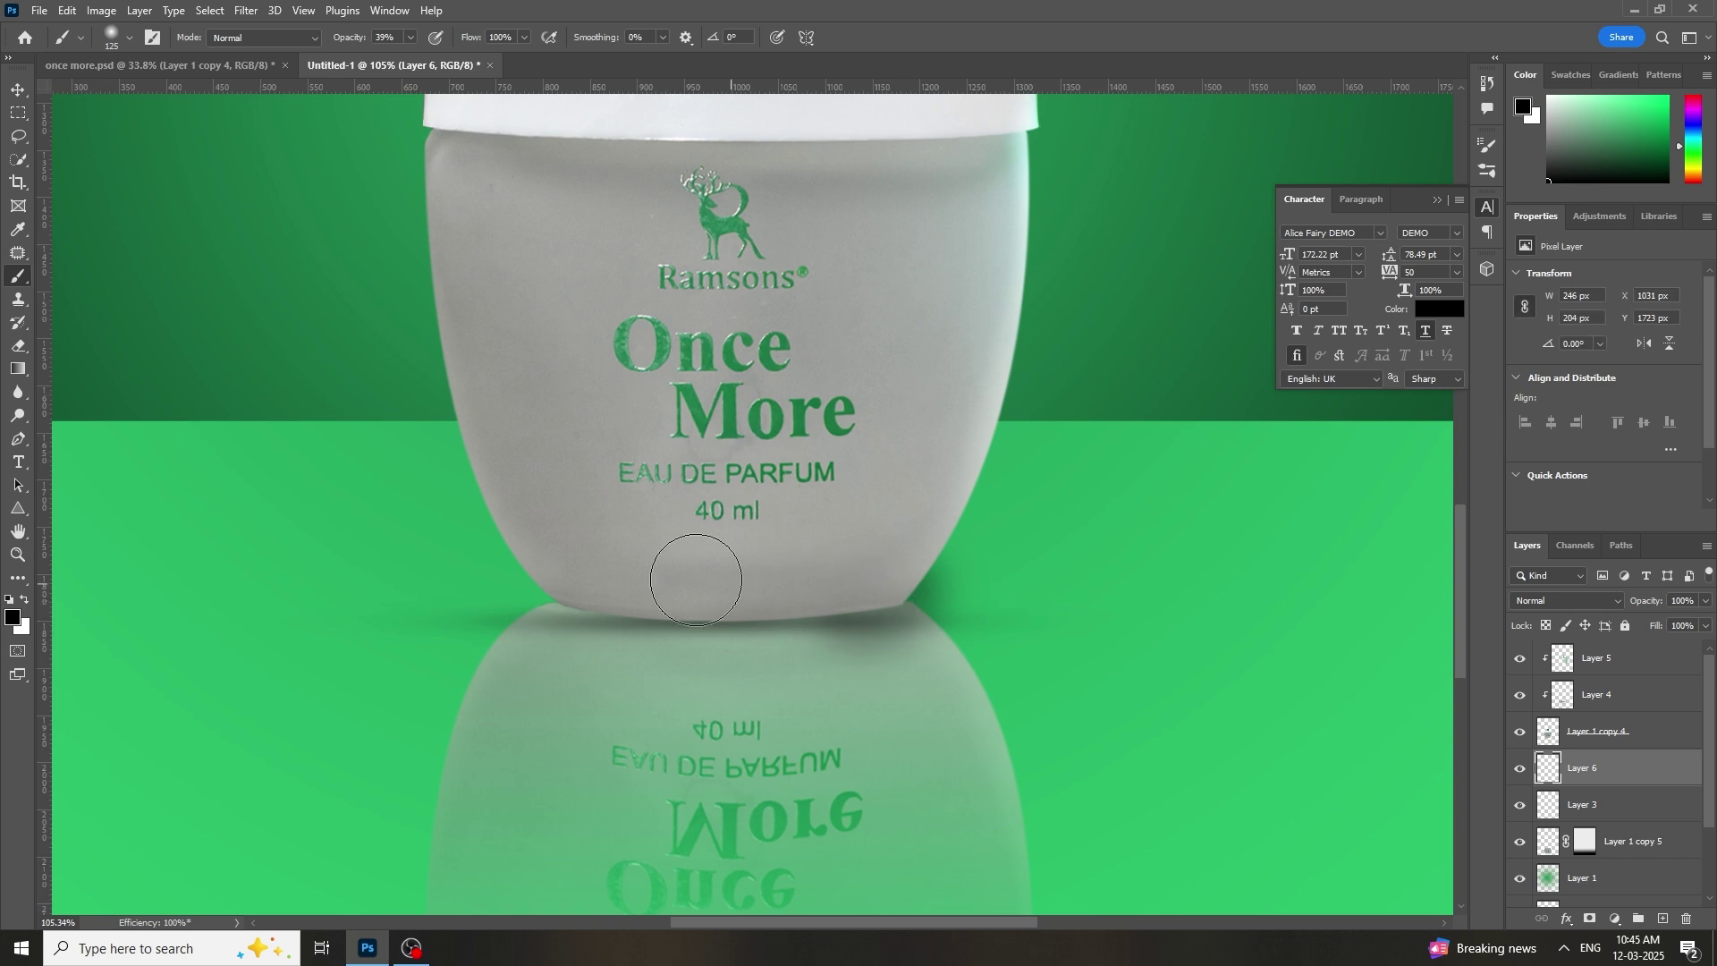
pyautogui.click(569, 602)
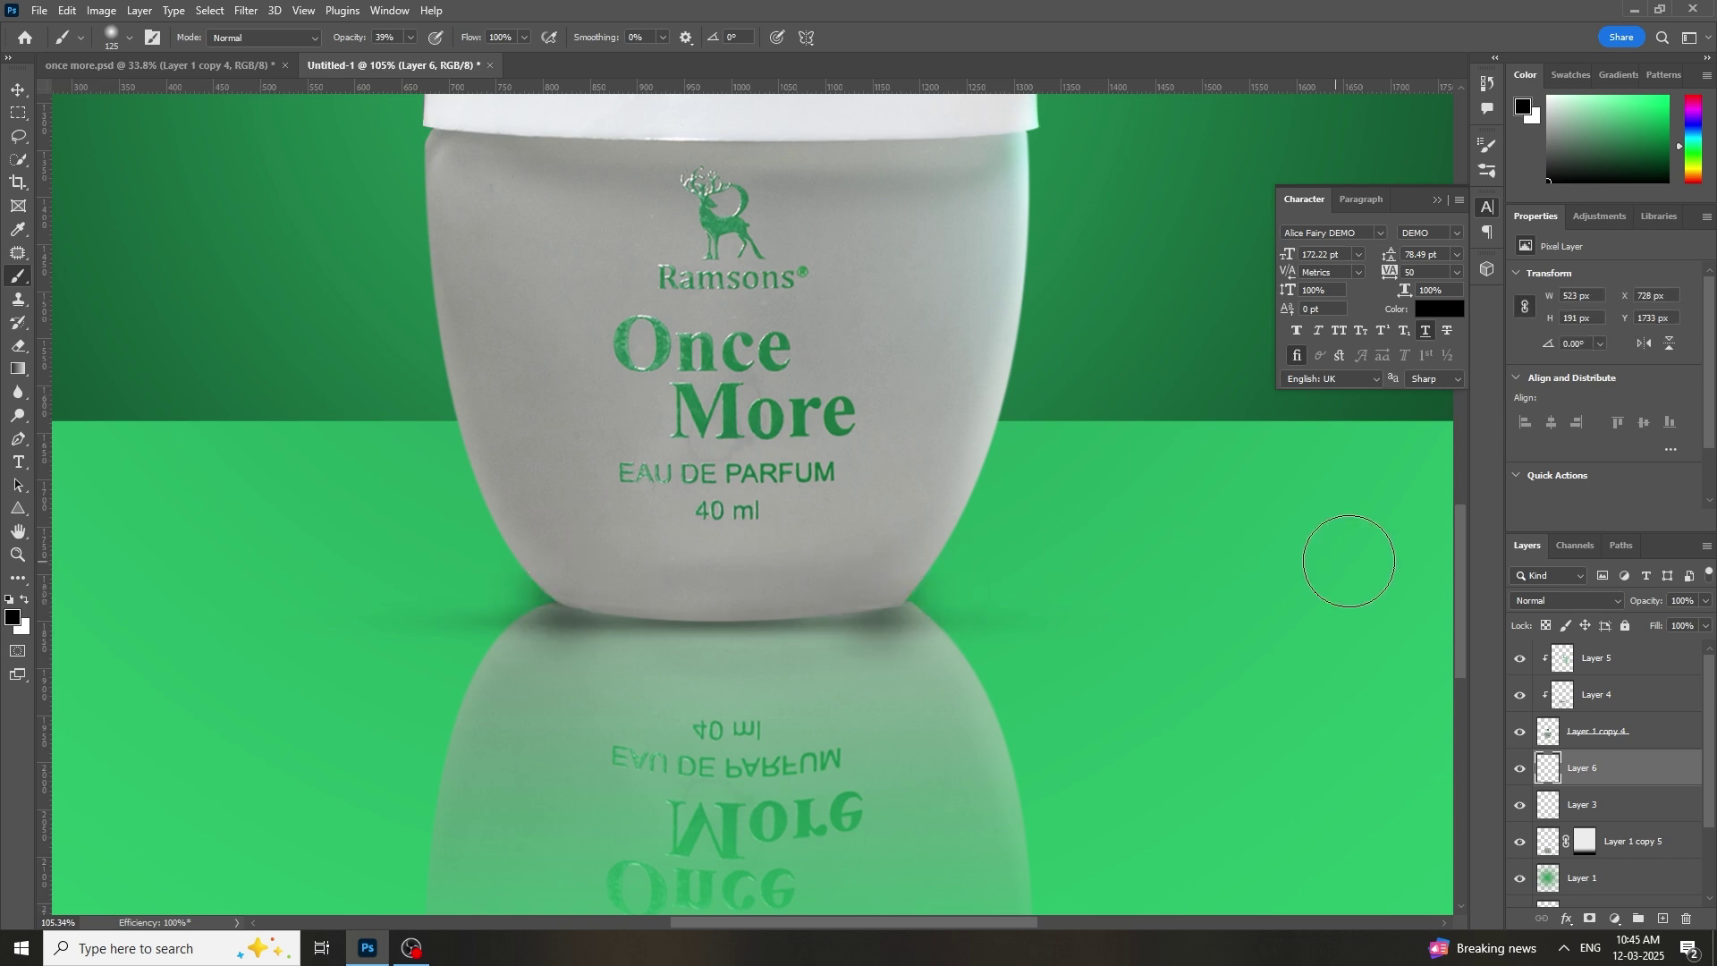
# Step: Widen the contact shadow on Layer 3 to about 1036 px and move it slightly up under the bottle's base
pyautogui.click(18, 554)
pyautogui.moveTo(552, 457)
pyautogui.mouseDown()
pyautogui.moveTo(418, 521)
pyautogui.moveTo(461, 504)
pyautogui.mouseUp()
pyautogui.moveTo(585, 493); pyautogui.dragTo(797, 674)
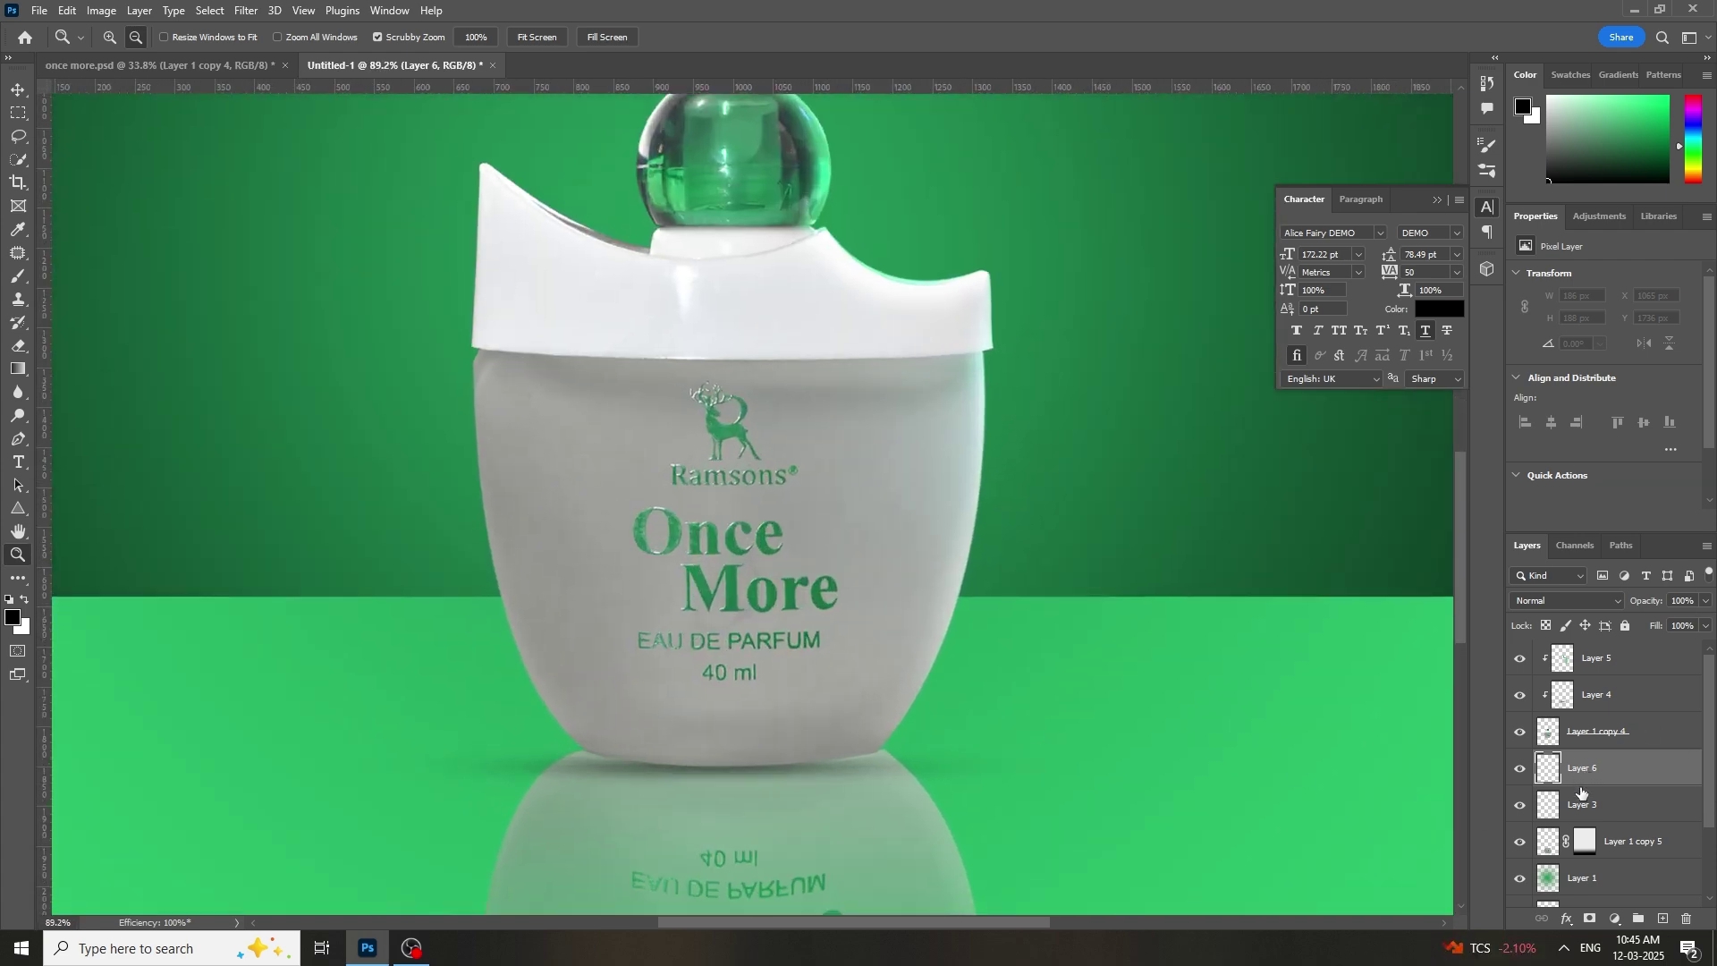
pyautogui.click(1580, 802)
pyautogui.hotkey('ctrl', 't')
pyautogui.moveTo(1078, 769); pyautogui.dragTo(1173, 768)
pyautogui.moveTo(995, 783); pyautogui.dragTo(990, 771)
pyautogui.press('Return')
# Step: Narrow the contact shadow on Layer 3 to about 940 px wide
pyautogui.moveTo(792, 501); pyautogui.dragTo(702, 547)
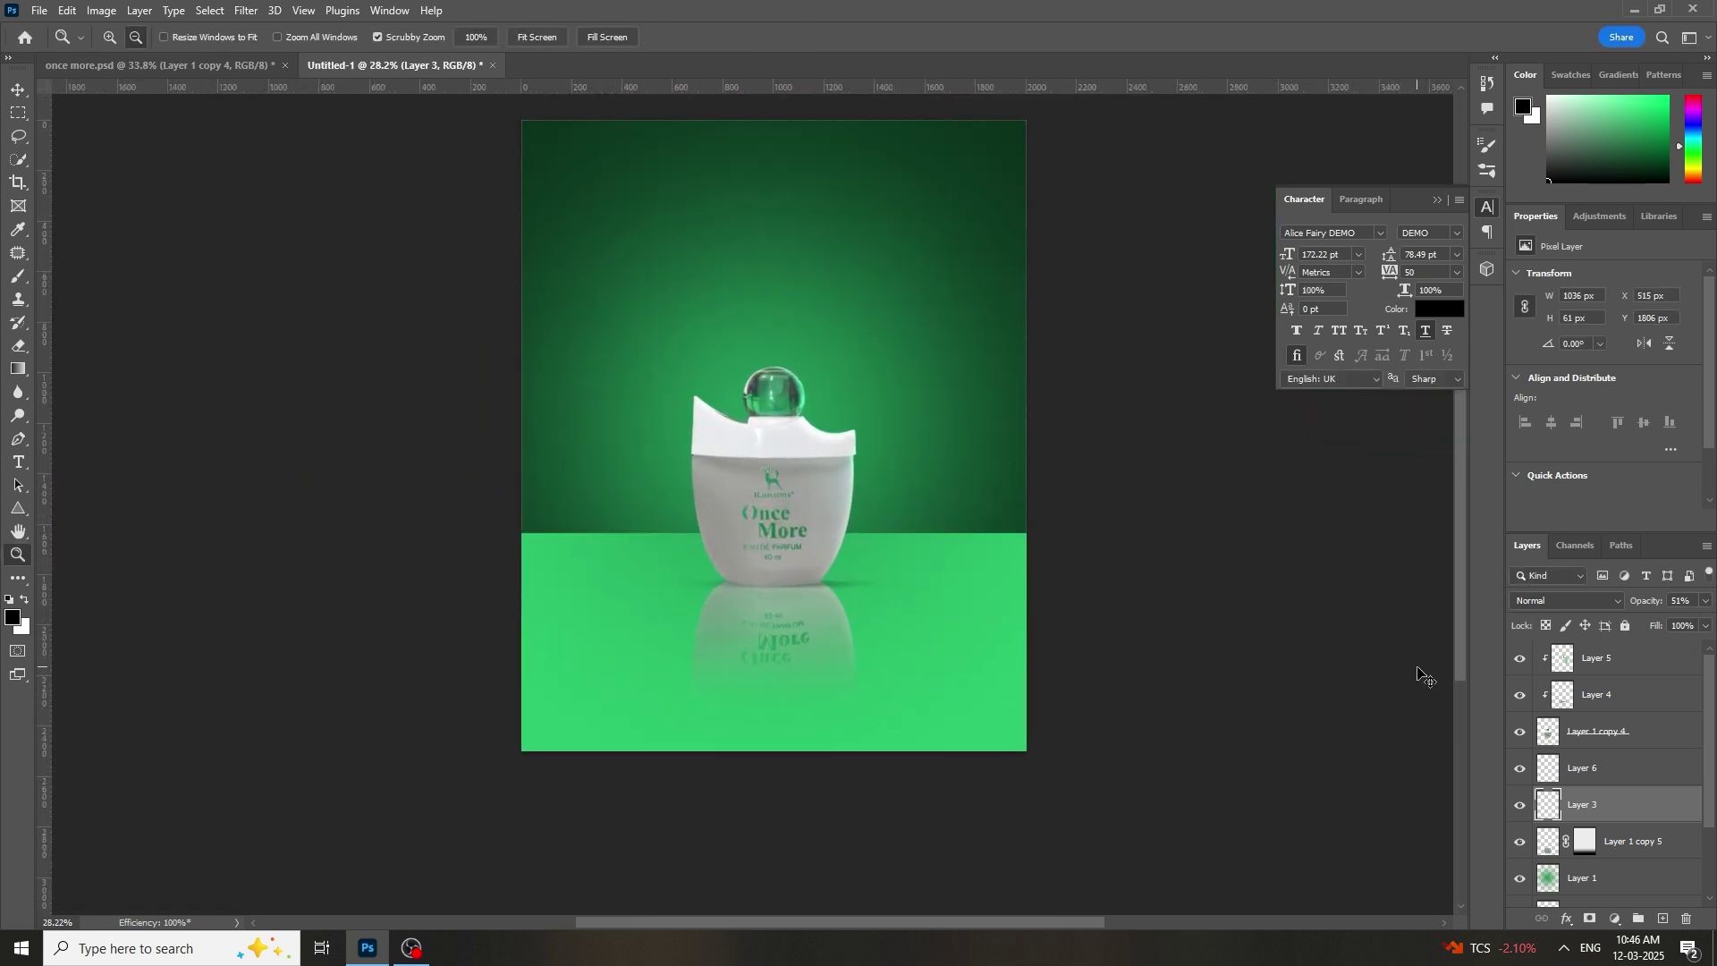
pyautogui.hotkey('ctrl', 't')
pyautogui.moveTo(911, 586); pyautogui.dragTo(888, 583)
pyautogui.press('Return')
# Step: Duplicate the contact shadow and offset the copy about 15 px downward at 26% opacity
pyautogui.press('z')
pyautogui.moveTo(796, 630); pyautogui.dragTo(885, 631)
pyautogui.hotkey('ctrl', 'j')
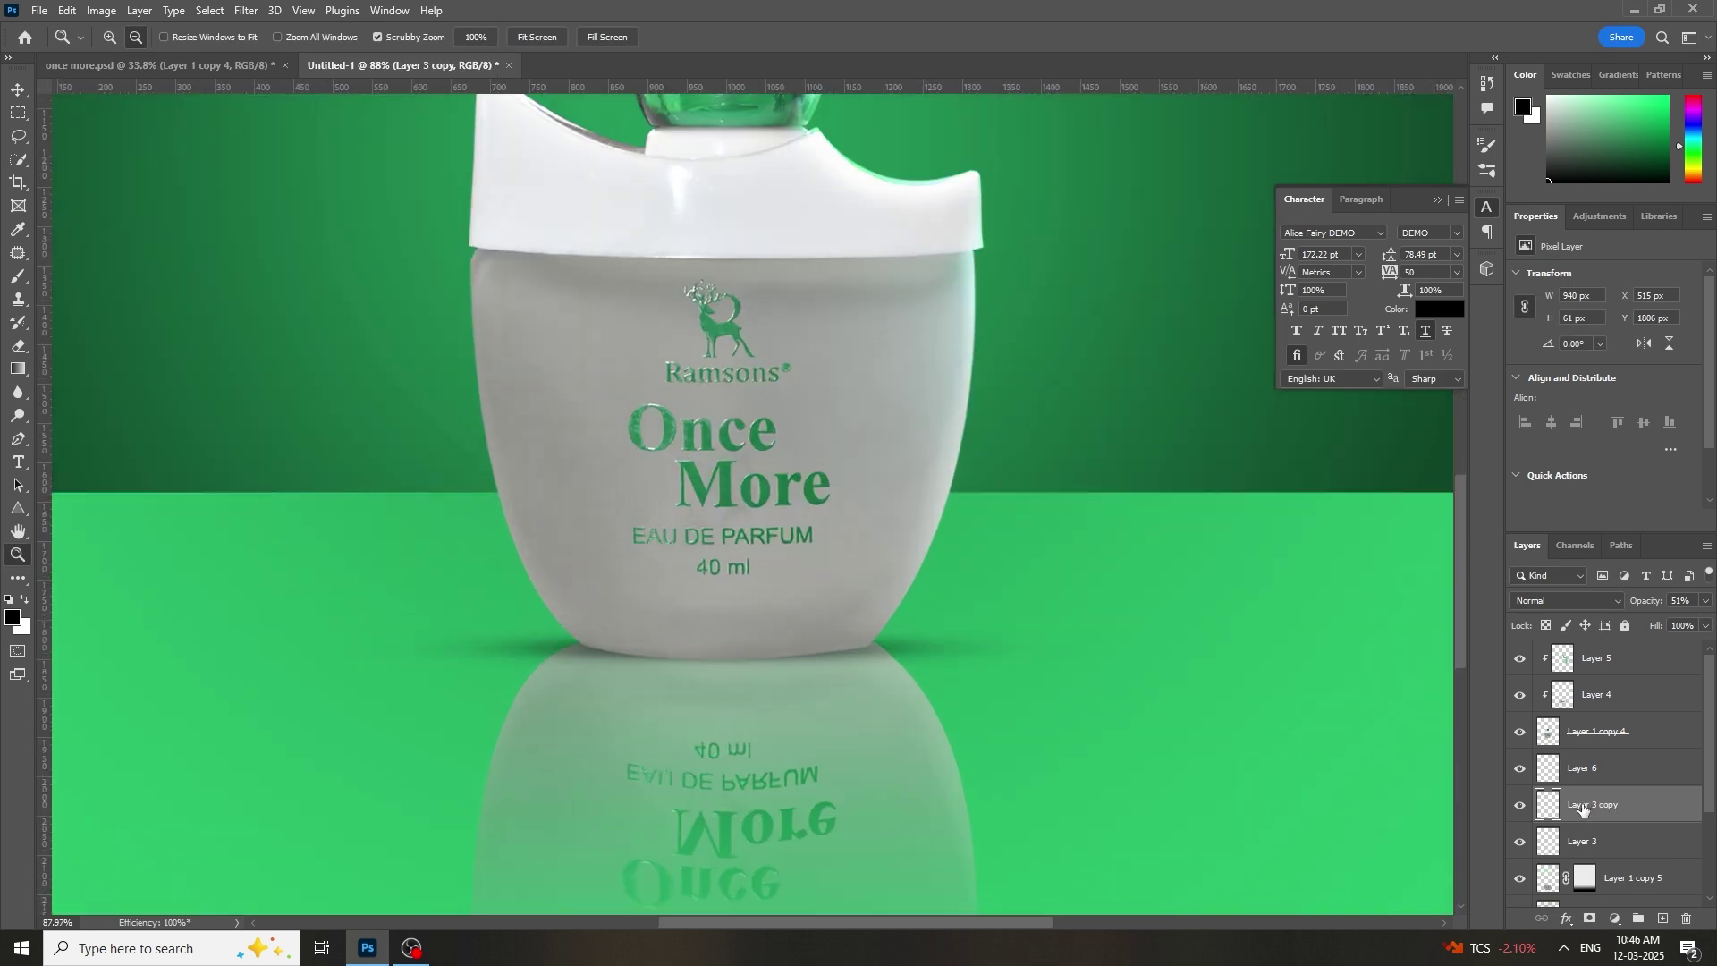
pyautogui.hotkey('ctrl', 't')
pyautogui.hotkey('shift', 'Down')
pyautogui.moveTo(1714, 604); pyautogui.dragTo(1644, 626)
# Step: Soften the contact shadows by adjusting Layer 6's opacity and lowering Layer 3 copy to 13% and Layer 3 to 43%
pyautogui.click(18, 555)
pyautogui.moveTo(615, 480); pyautogui.dragTo(894, 651)
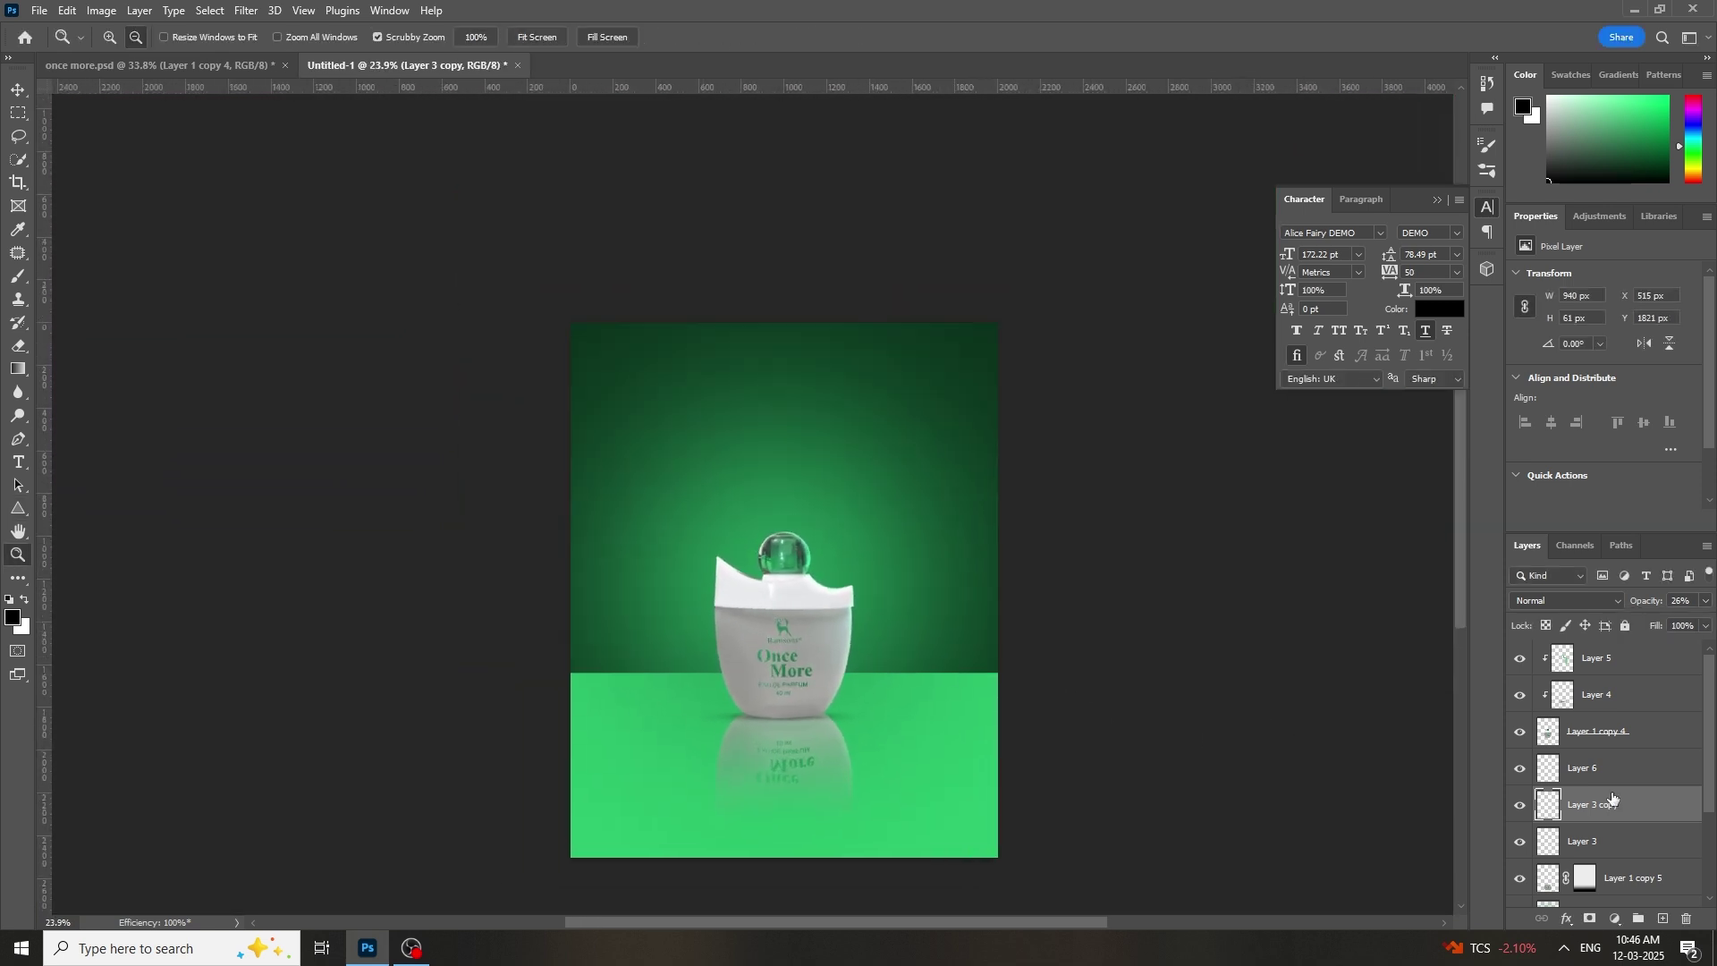
pyautogui.click(1584, 767)
pyautogui.click(1705, 601)
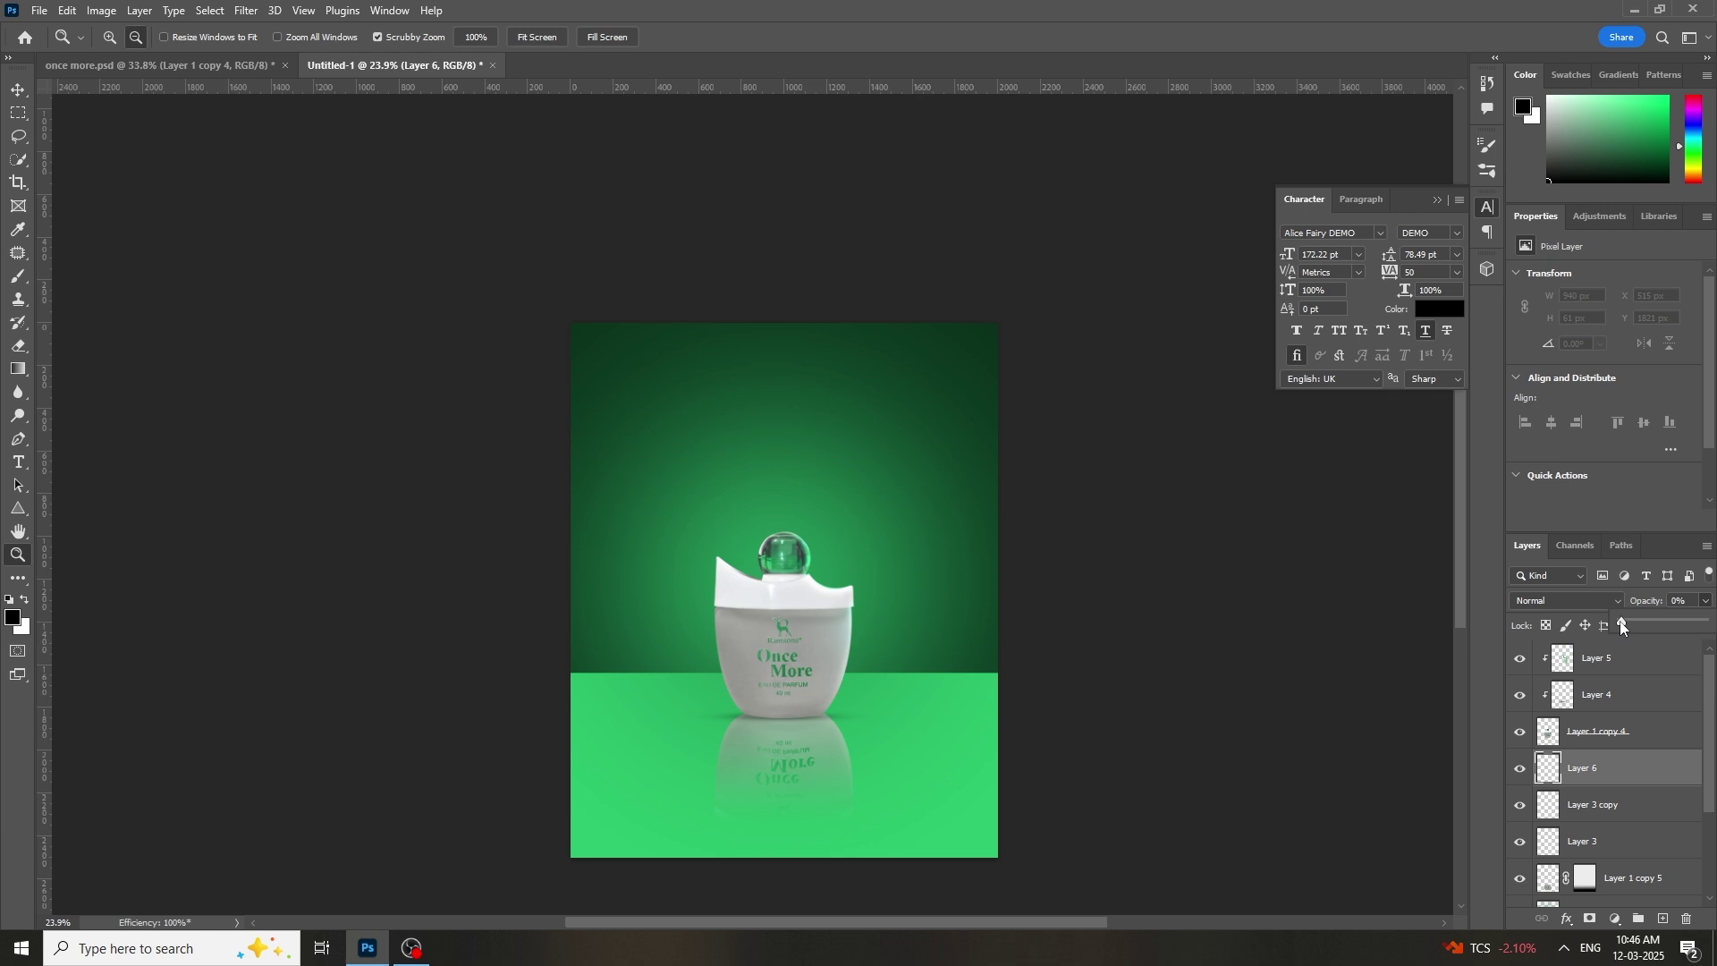
pyautogui.click(1597, 803)
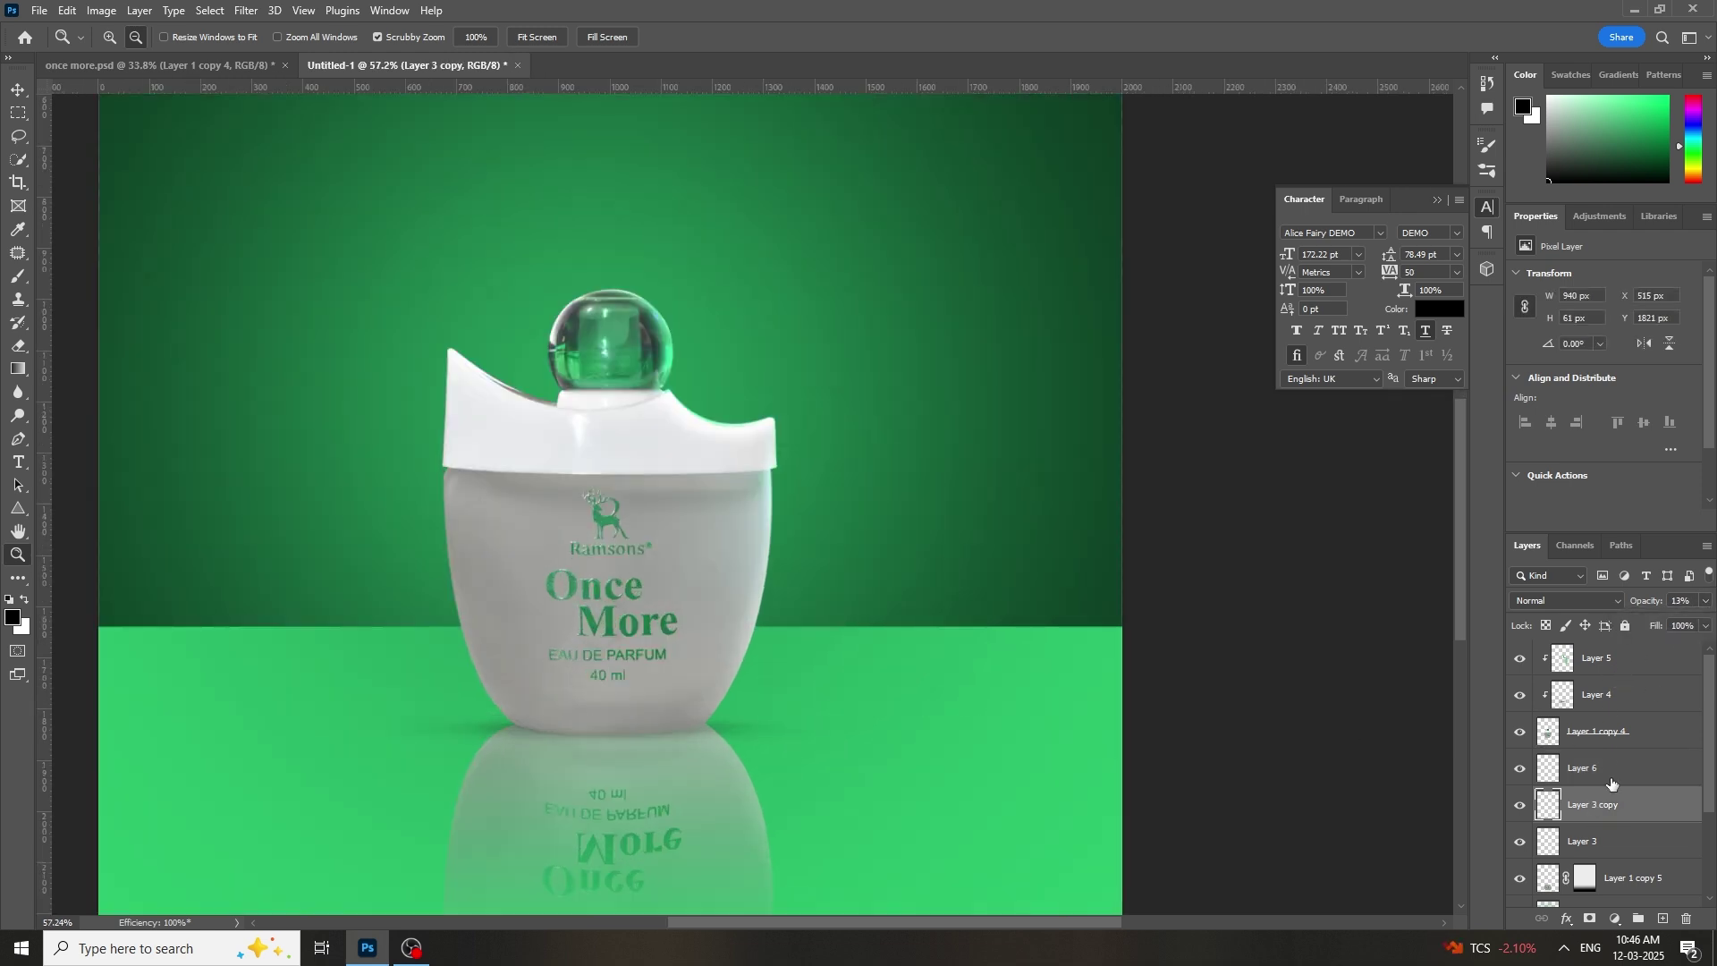
pyautogui.hotkey('alt', '[')
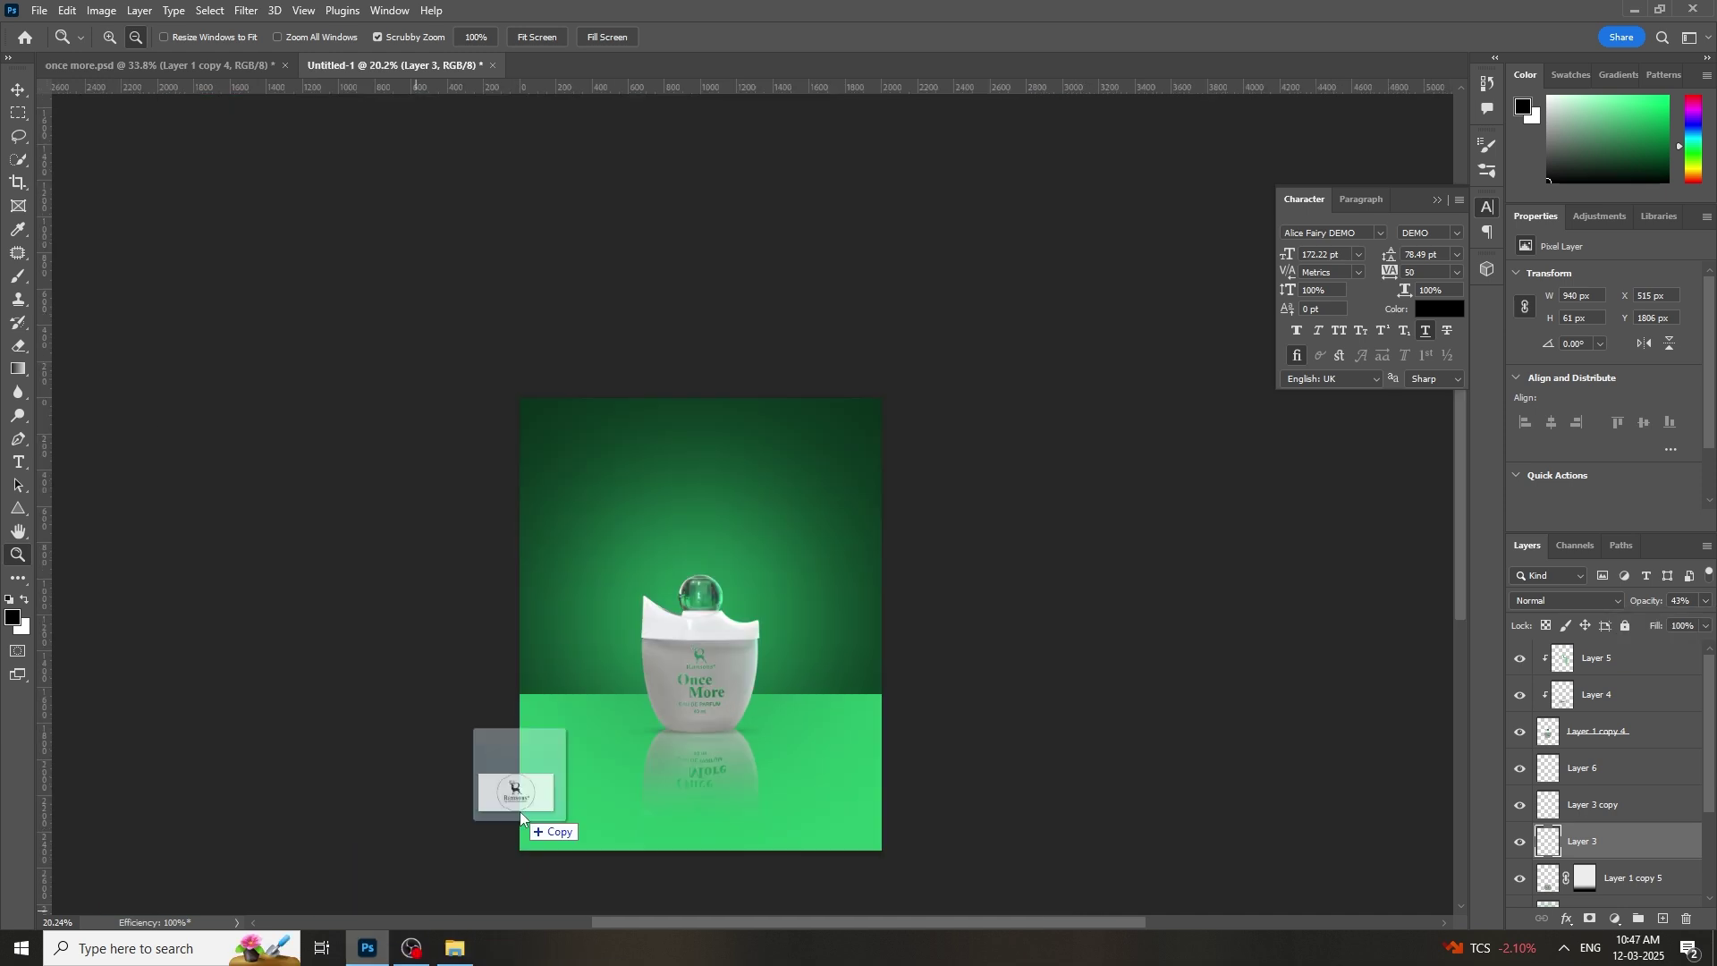
# Step: Place the Ramsons logo image into the document and move its layer between Layer 1 and the bottle's reflection, Layer 1 copy 5
pyautogui.moveTo(521, 813); pyautogui.dragTo(653, 659)
pyautogui.scroll(-1, 710, 652)
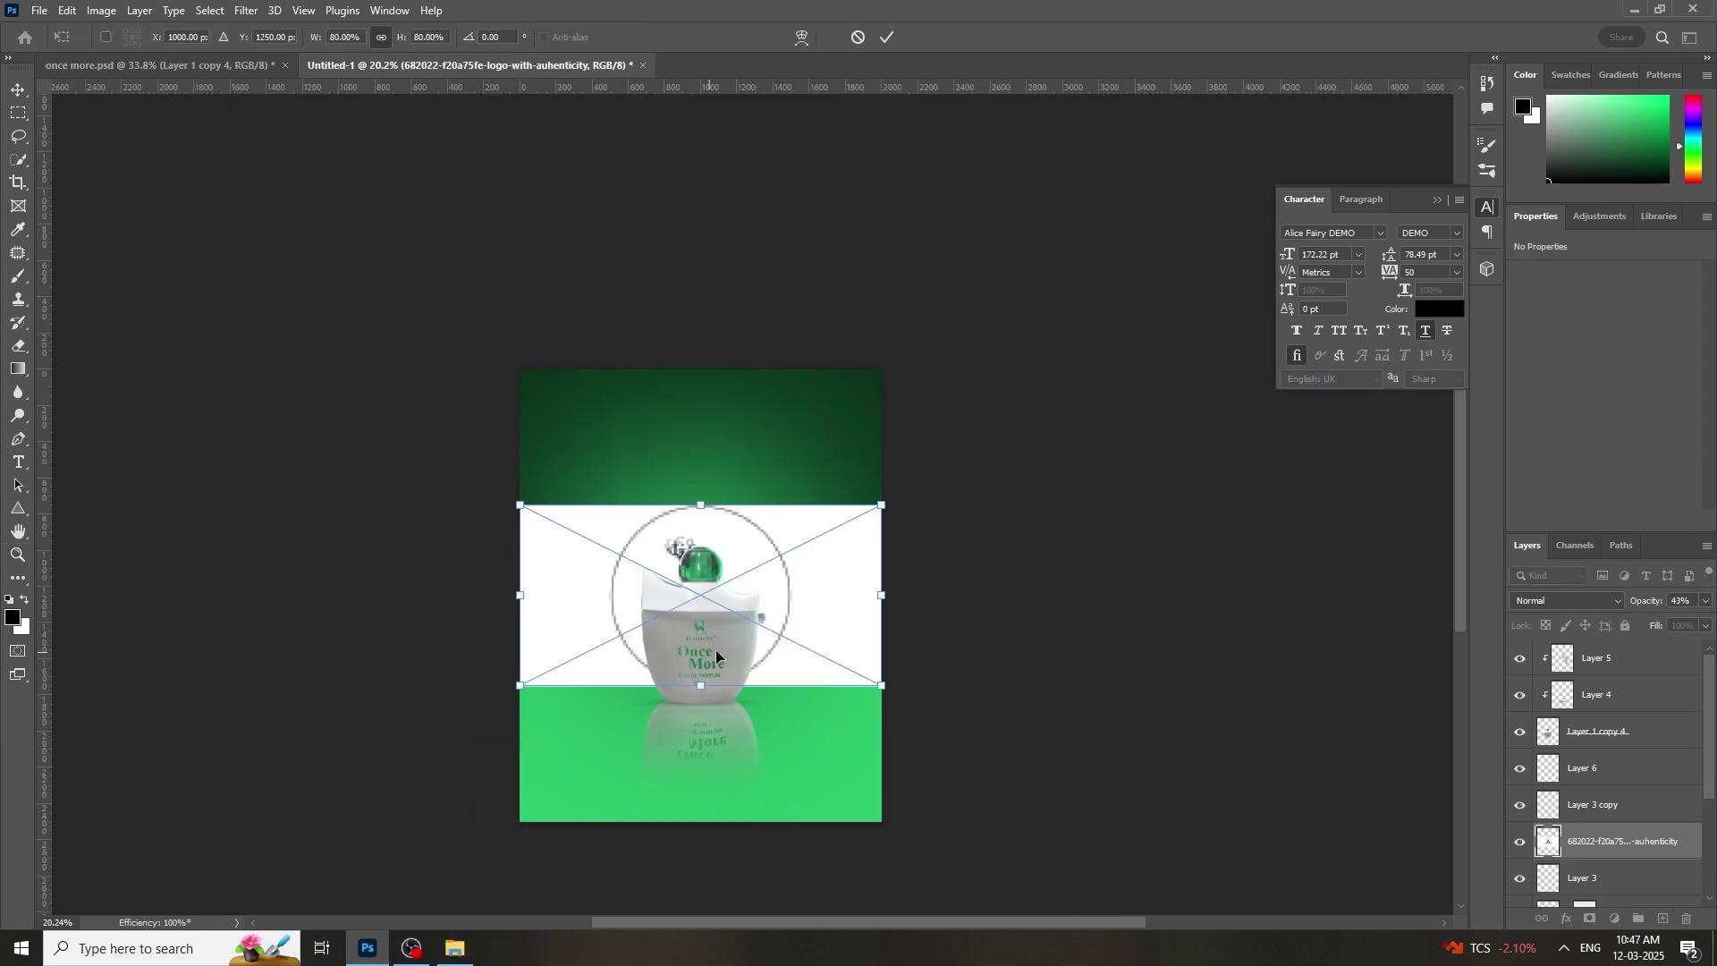
pyautogui.scroll(-3, 1598, 817)
pyautogui.moveTo(1589, 694); pyautogui.dragTo(1602, 806)
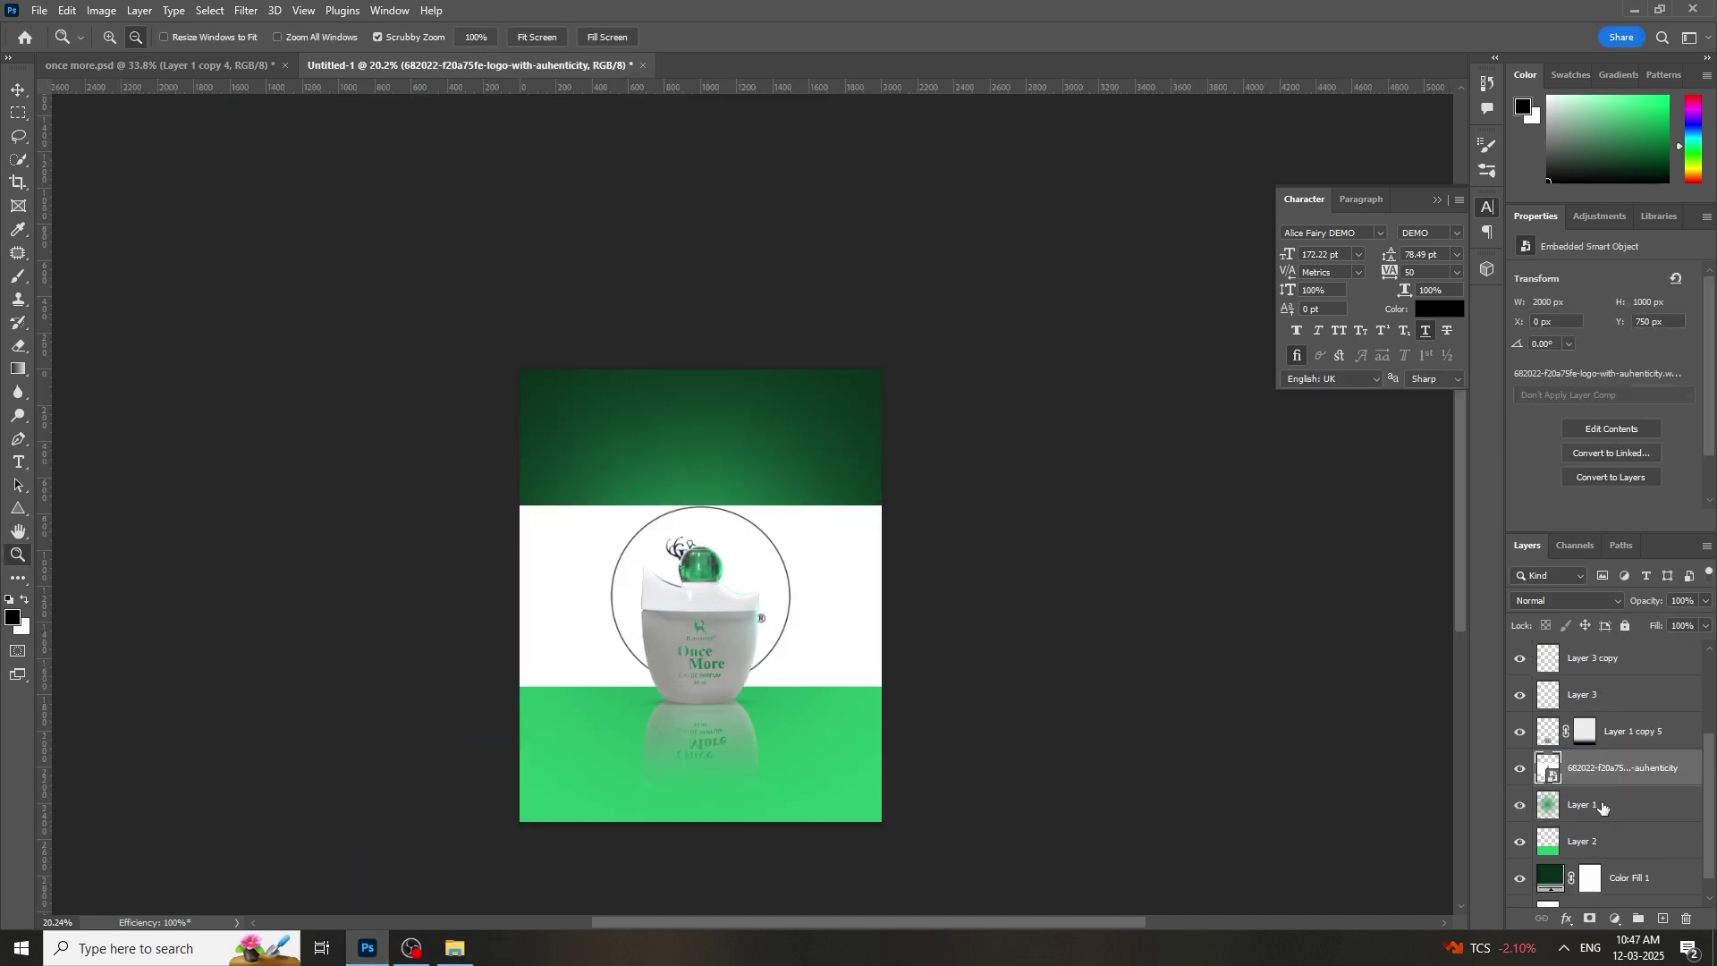
pyautogui.scroll(-1, 1598, 783)
pyautogui.scroll(5, 778, 627)
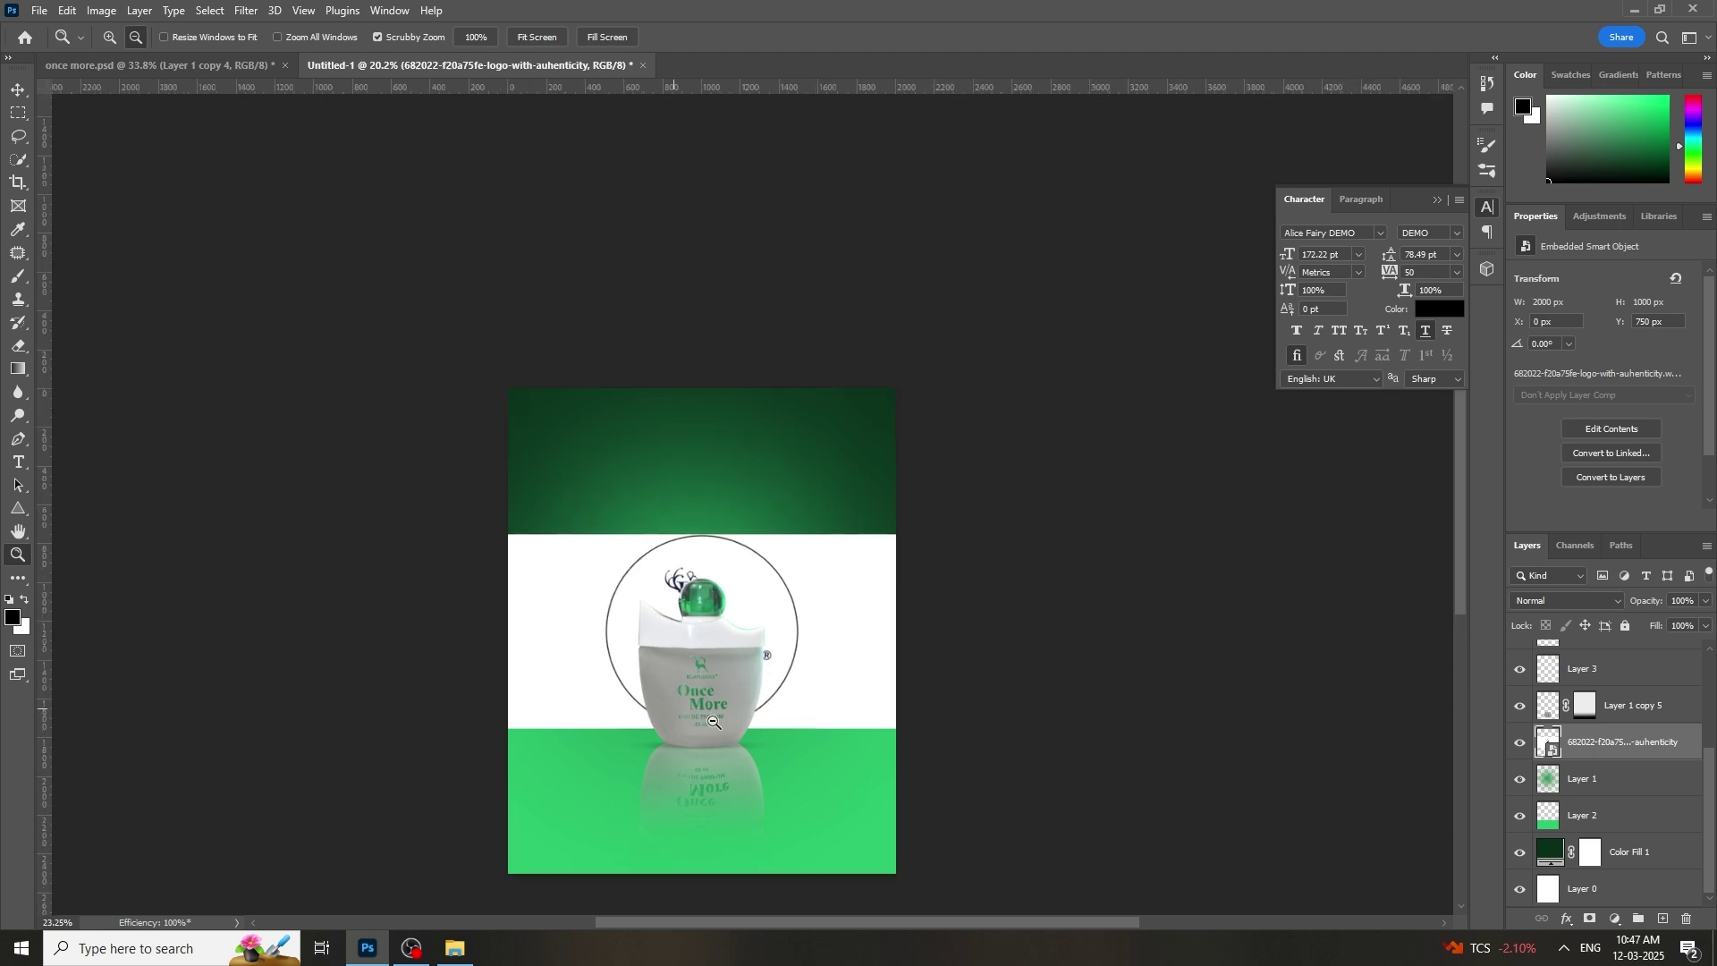
# Step: Enlarge the Ramsons logo to about 2310 × 1155 px and move it up behind the bottle, to X -170 px, Y 240 px
pyautogui.hotkey('ctrl', 't')
pyautogui.moveTo(795, 618); pyautogui.dragTo(777, 458)
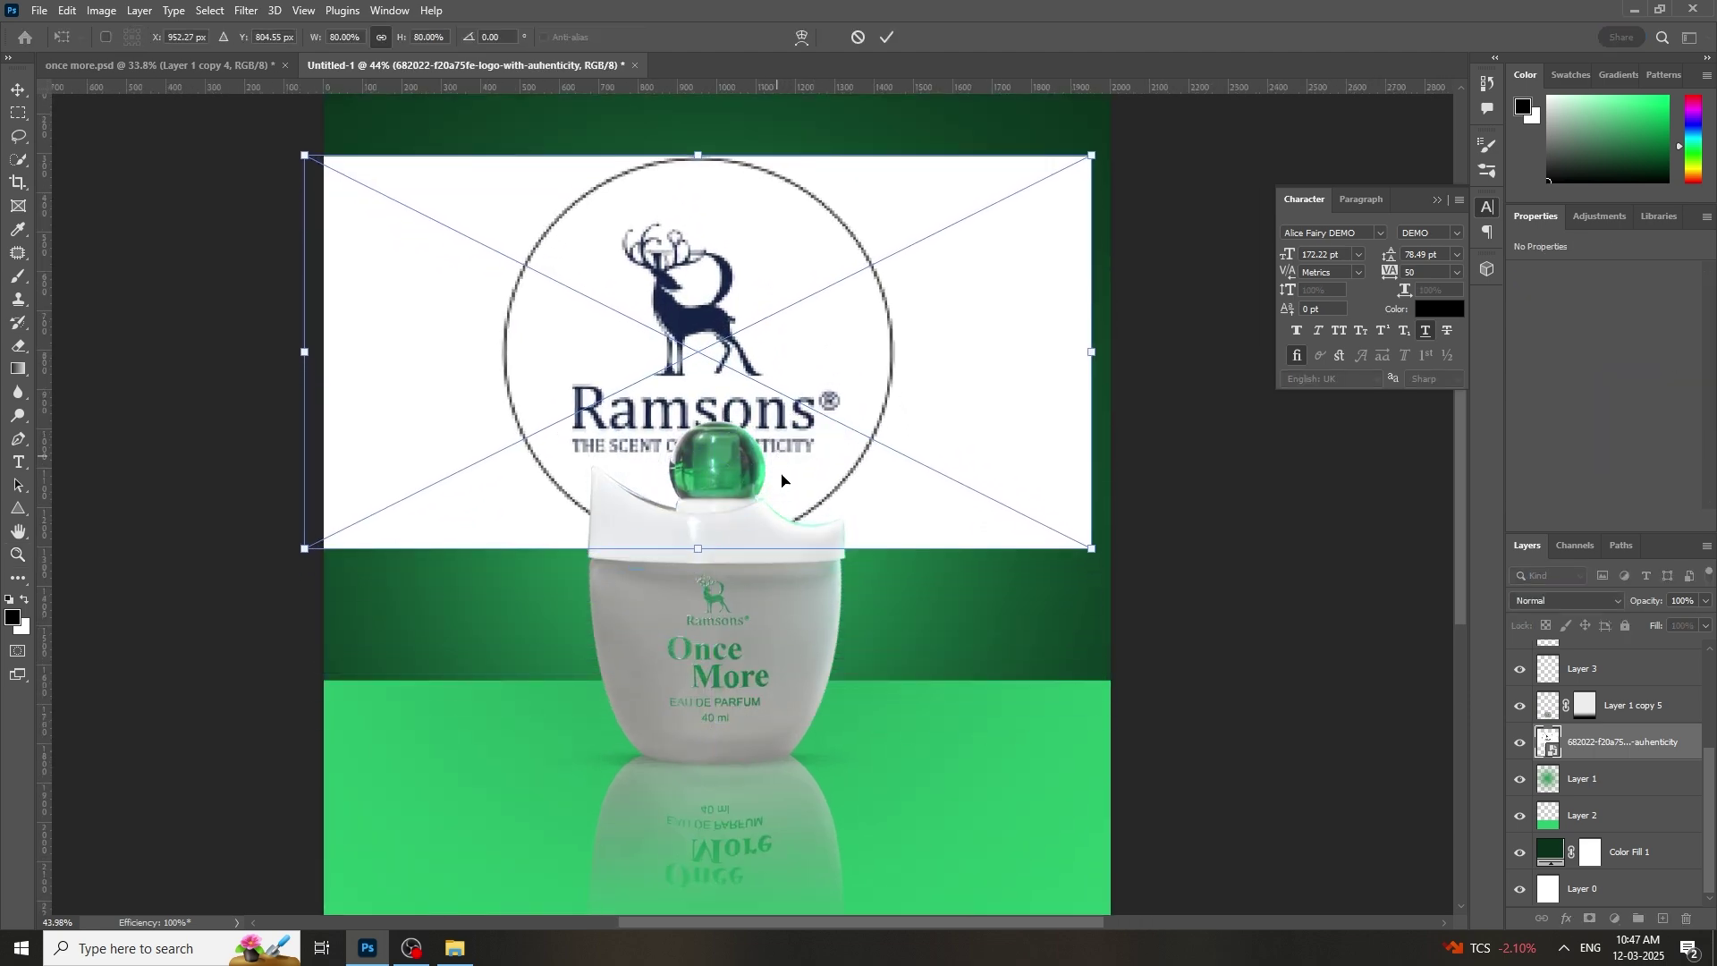
pyautogui.scroll(5, 776, 460)
pyautogui.moveTo(1095, 552); pyautogui.dragTo(1227, 552)
pyautogui.moveTo(936, 595); pyautogui.dragTo(889, 604)
pyautogui.press('Return')
# Step: Blend the logo into the background with the Multiply mode at 27% opacity
pyautogui.click(1581, 603)
pyautogui.click(1566, 552)
pyautogui.scroll(-6, 589, 671)
pyautogui.scroll(3, 682, 657)
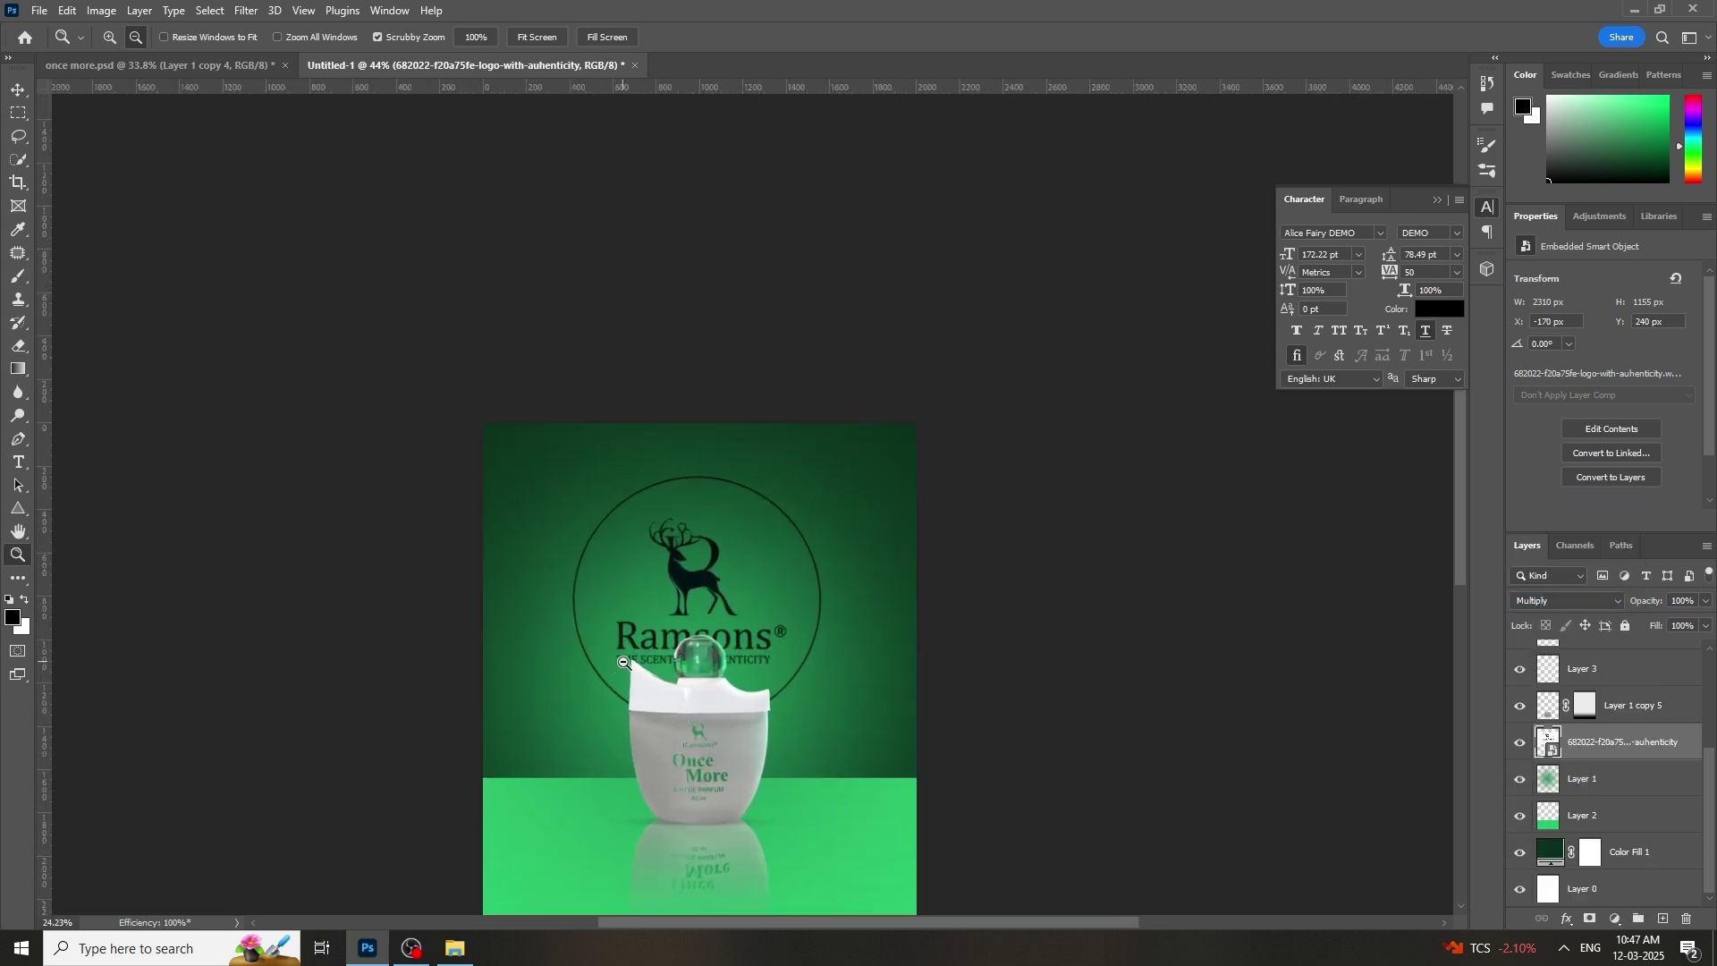
pyautogui.click(1707, 602)
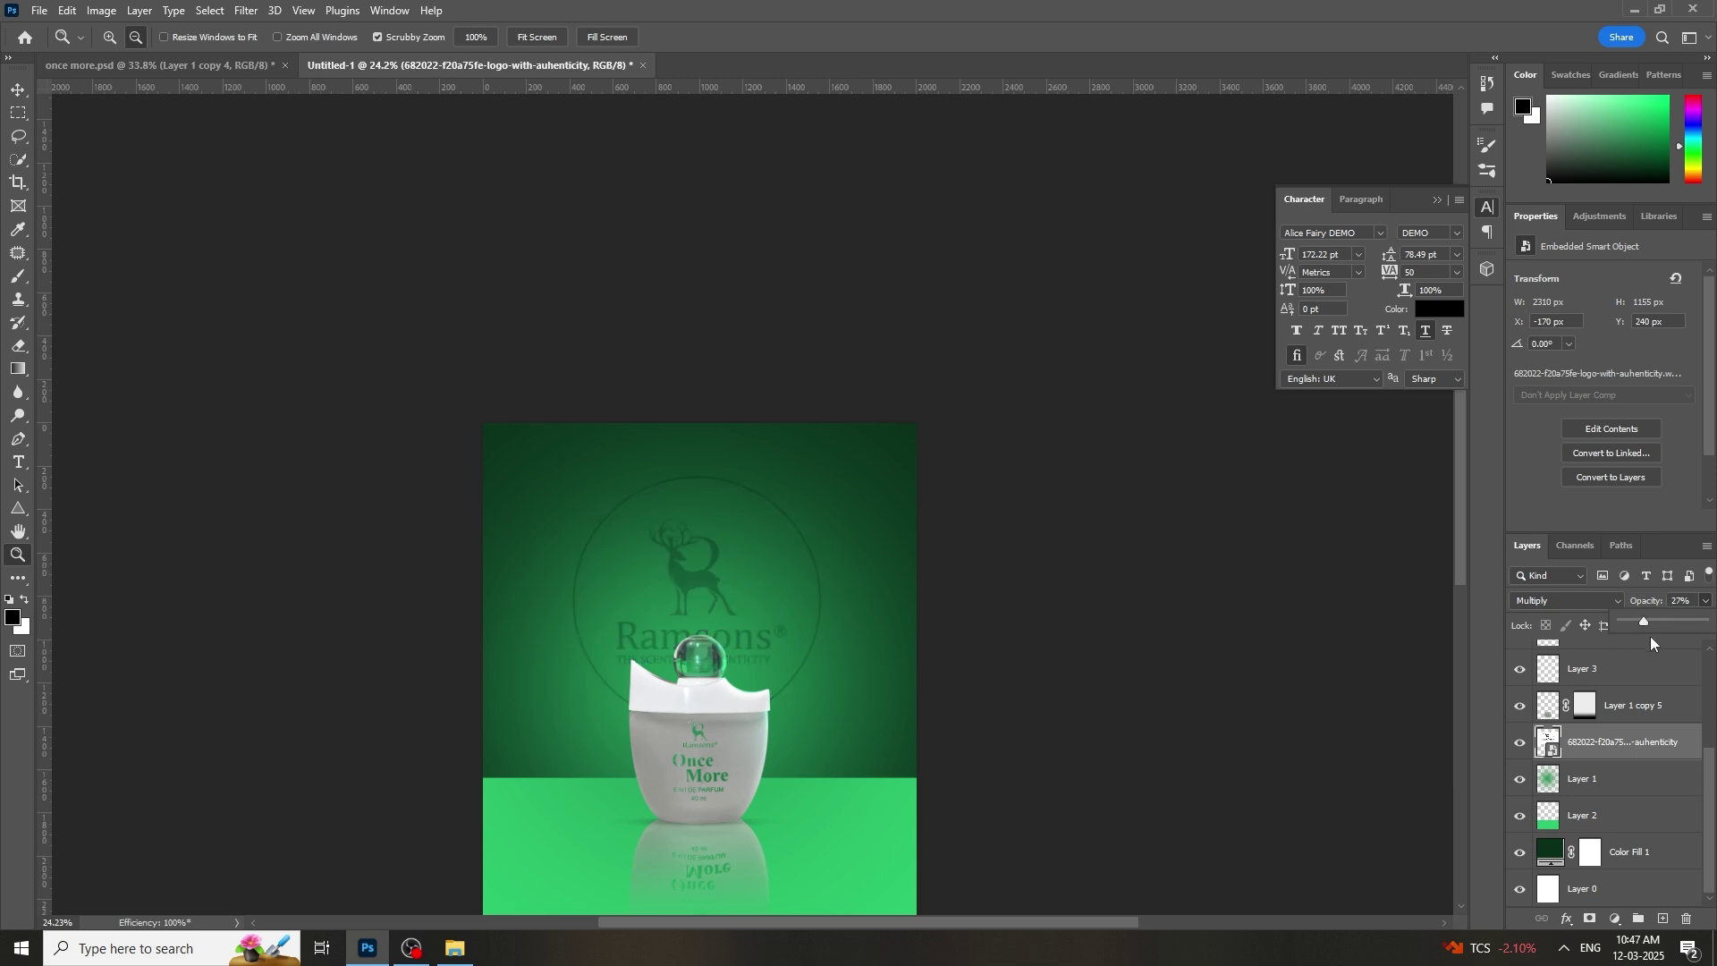
pyautogui.moveTo(1642, 621); pyautogui.dragTo(1644, 620)
pyautogui.scroll(-1, 760, 676)
pyautogui.scroll(1, 751, 679)
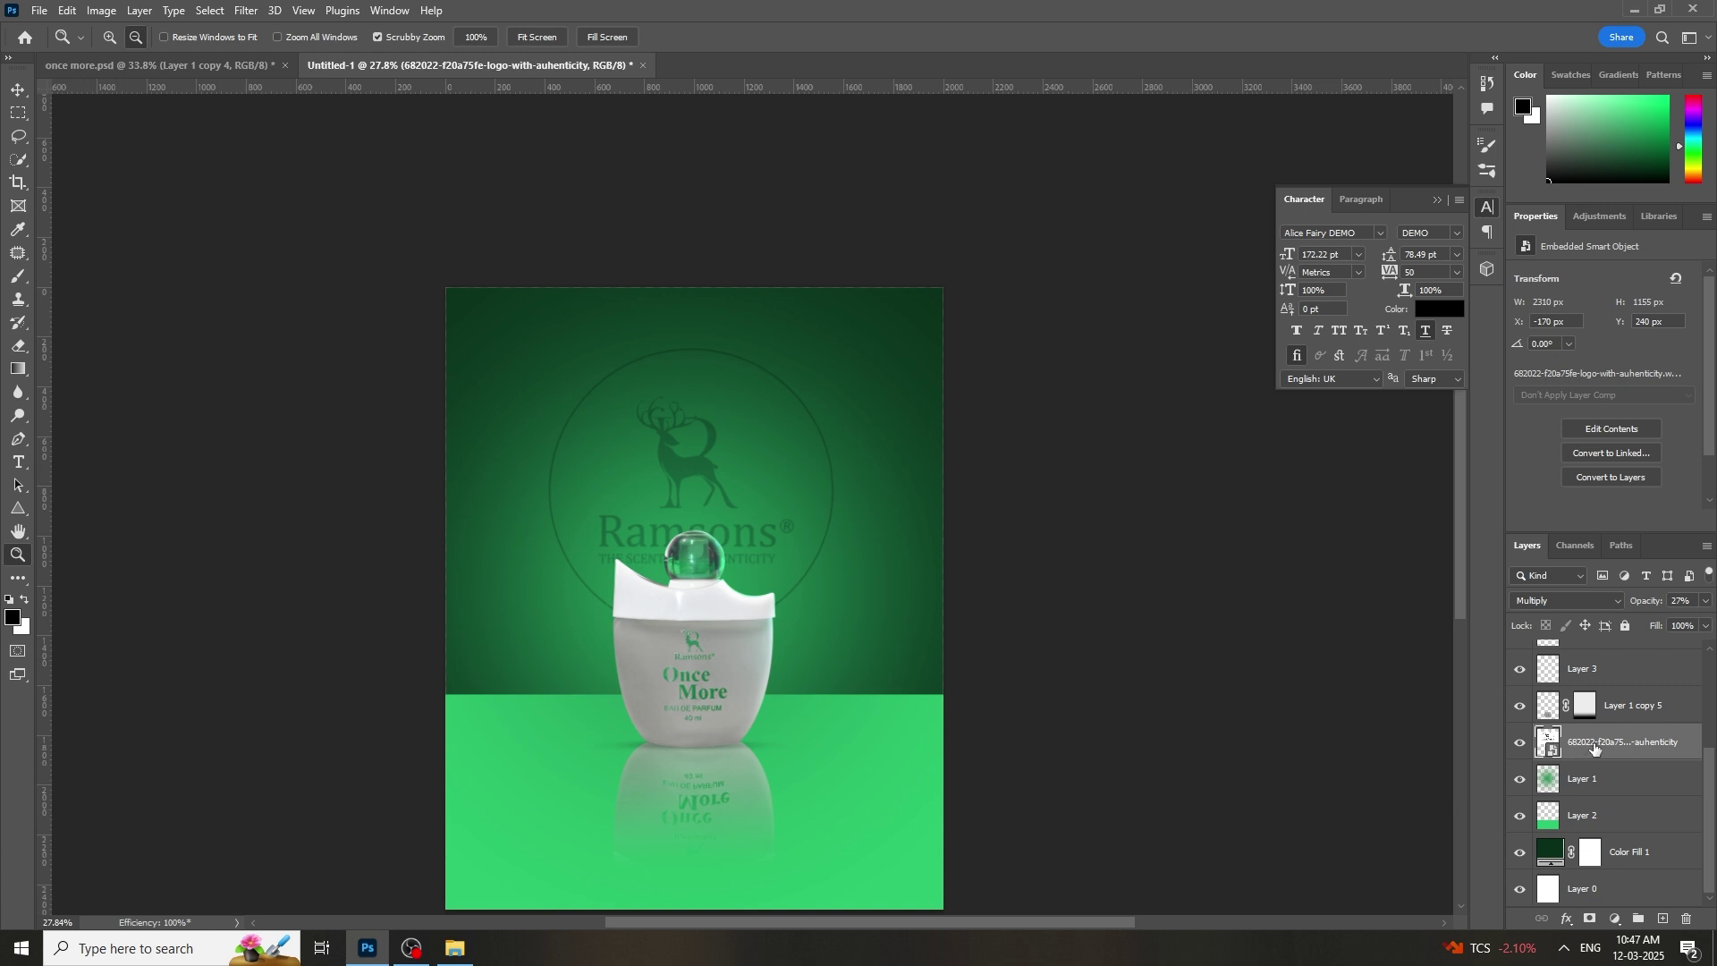
# Step: Create a triangle shape about 3065 × 1575 px and centre it behind the bottle
pyautogui.click(13, 511)
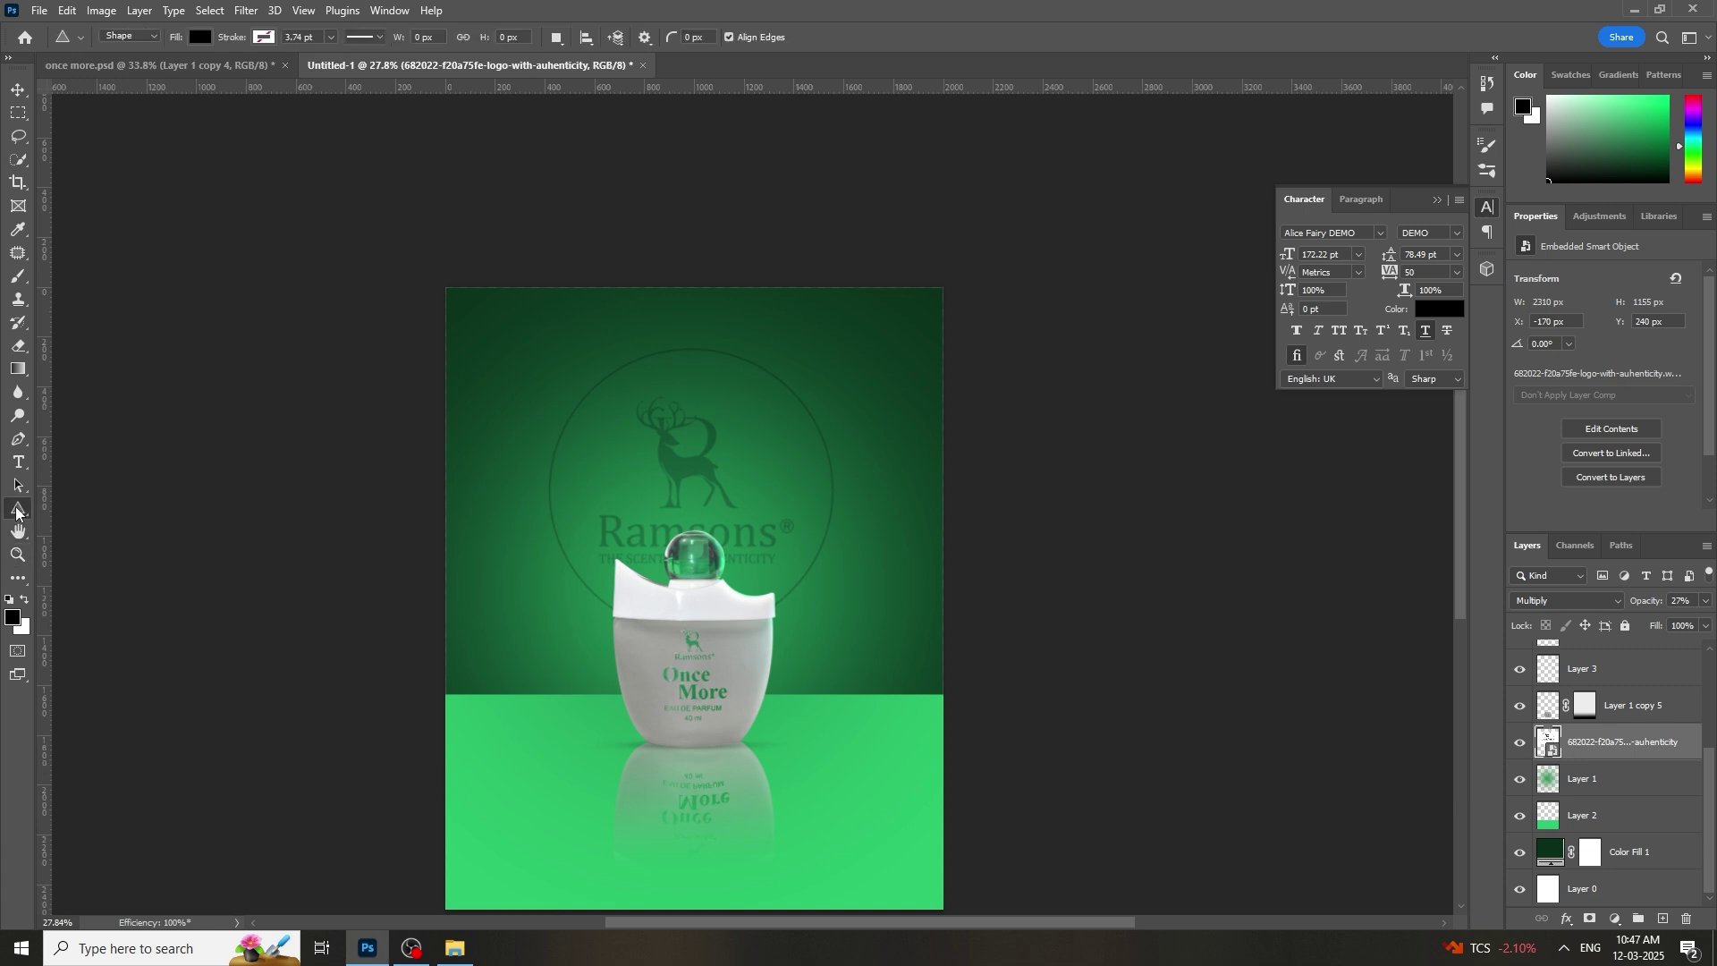
pyautogui.moveTo(625, 360); pyautogui.dragTo(1387, 752)
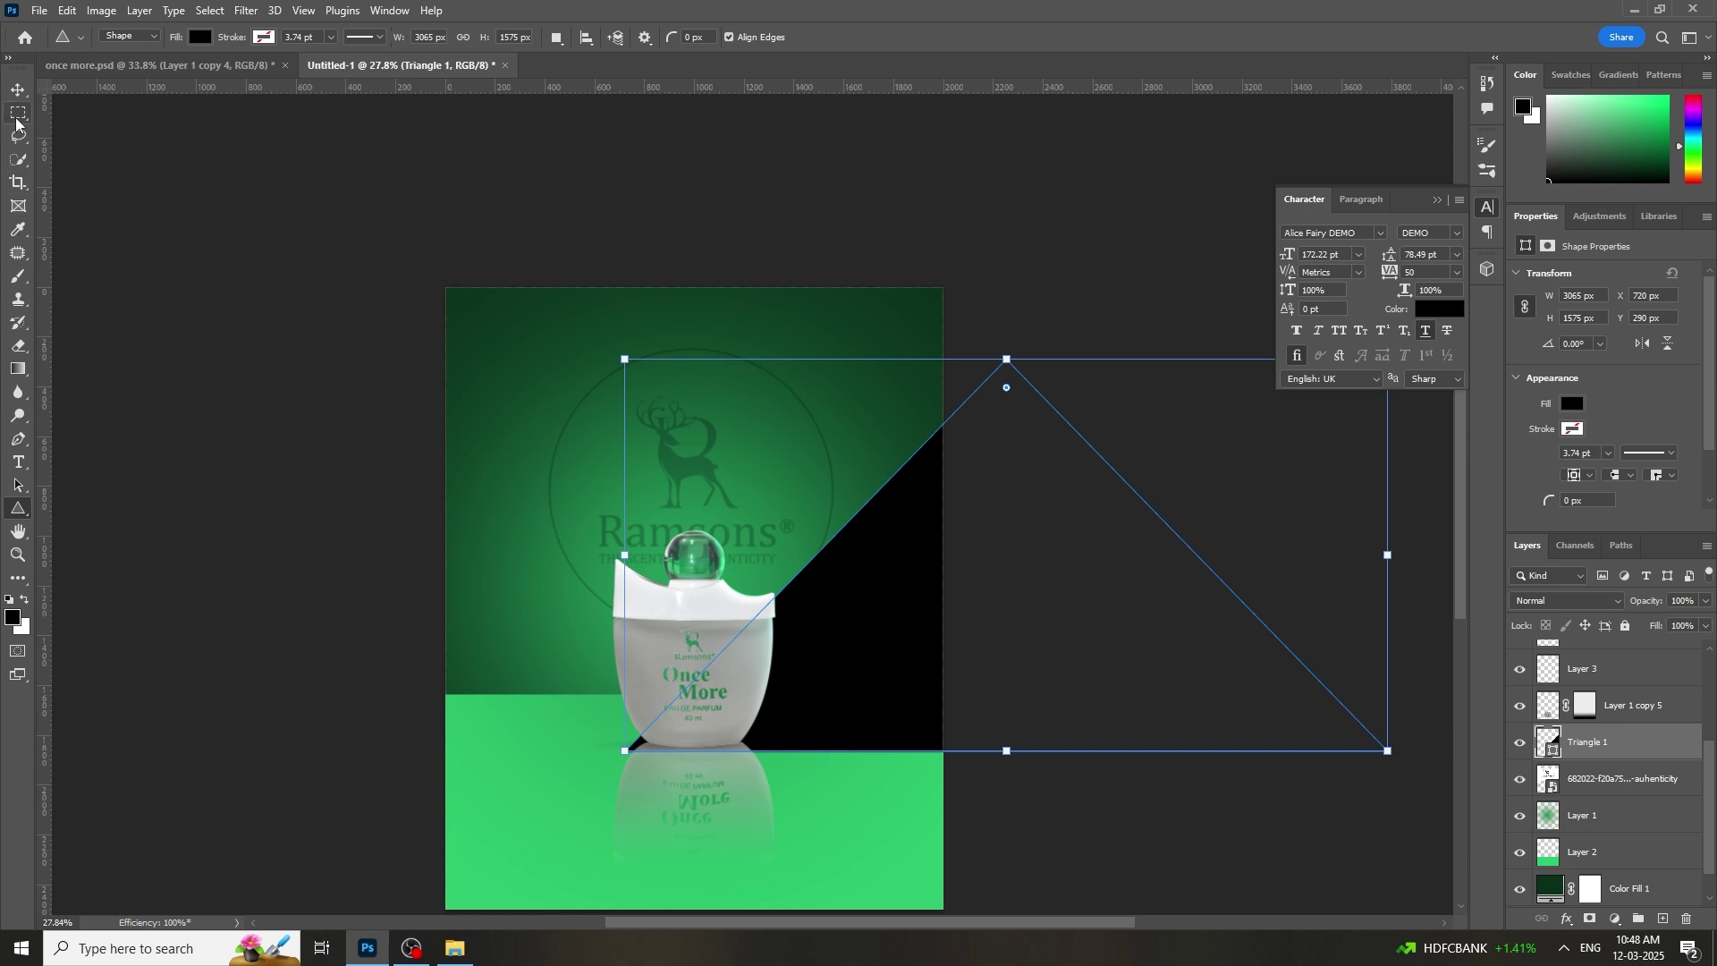
pyautogui.hotkey('ctrl', 't')
pyautogui.moveTo(1063, 589); pyautogui.dragTo(762, 619)
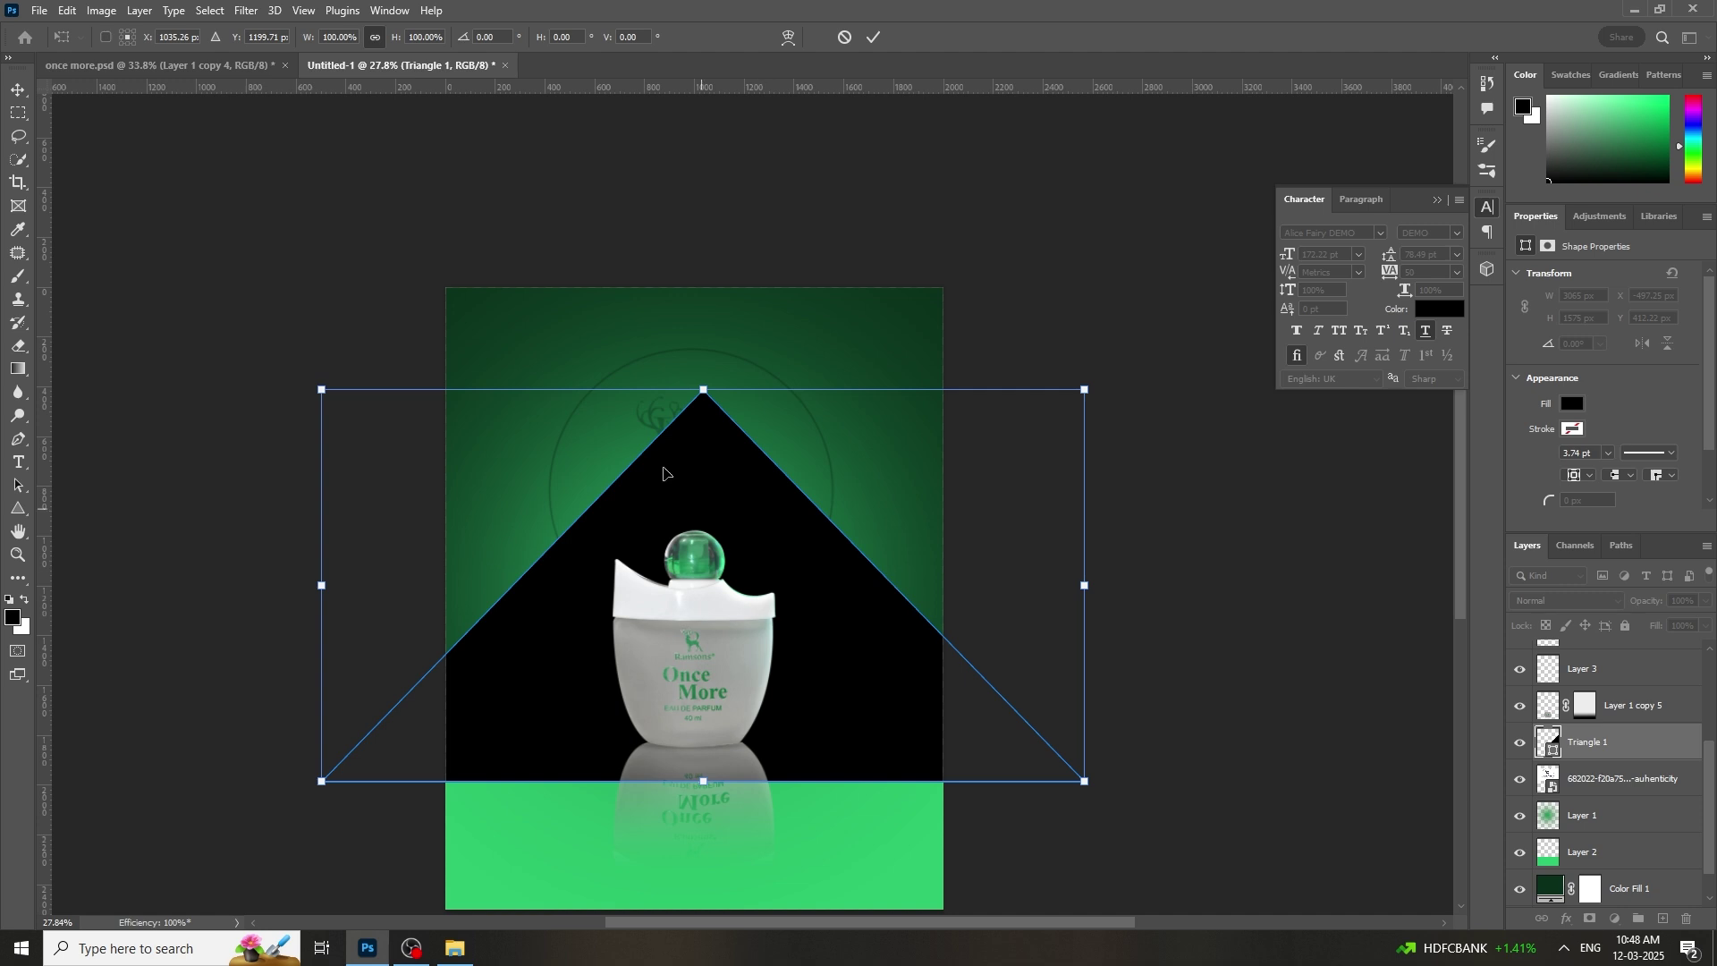
# Step: Remove the triangle's fill and give it a white stroke 9.64 pt wide
pyautogui.click(18, 508)
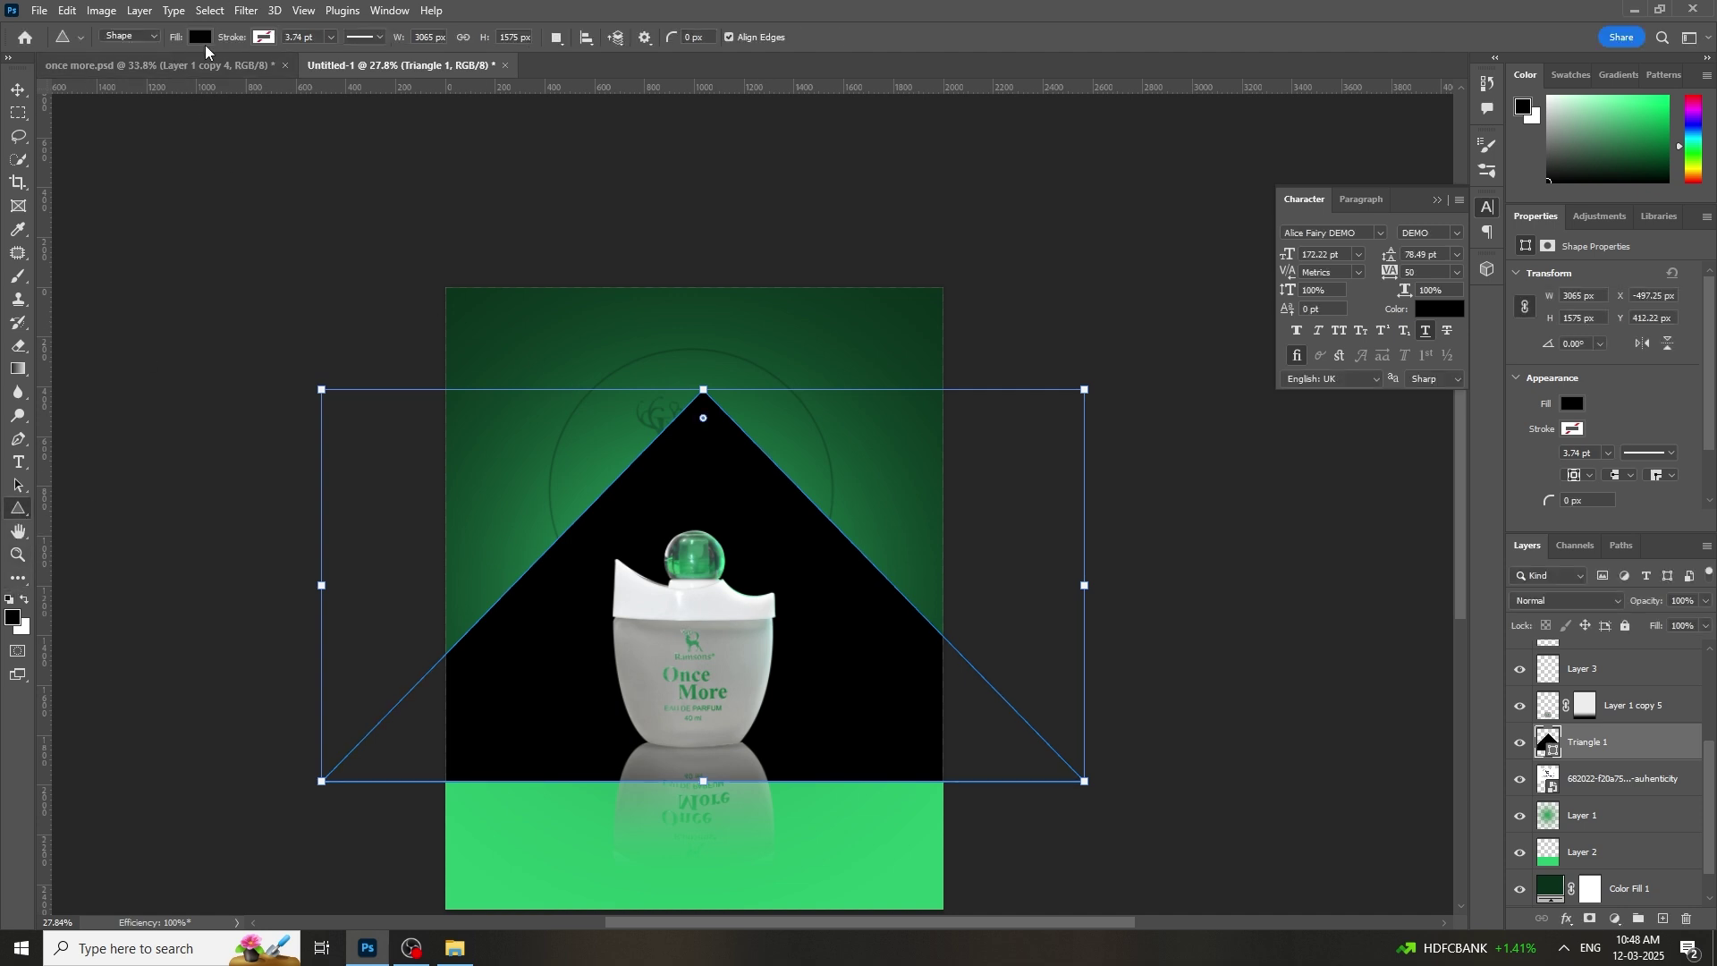
pyautogui.click(199, 36)
pyautogui.click(96, 73)
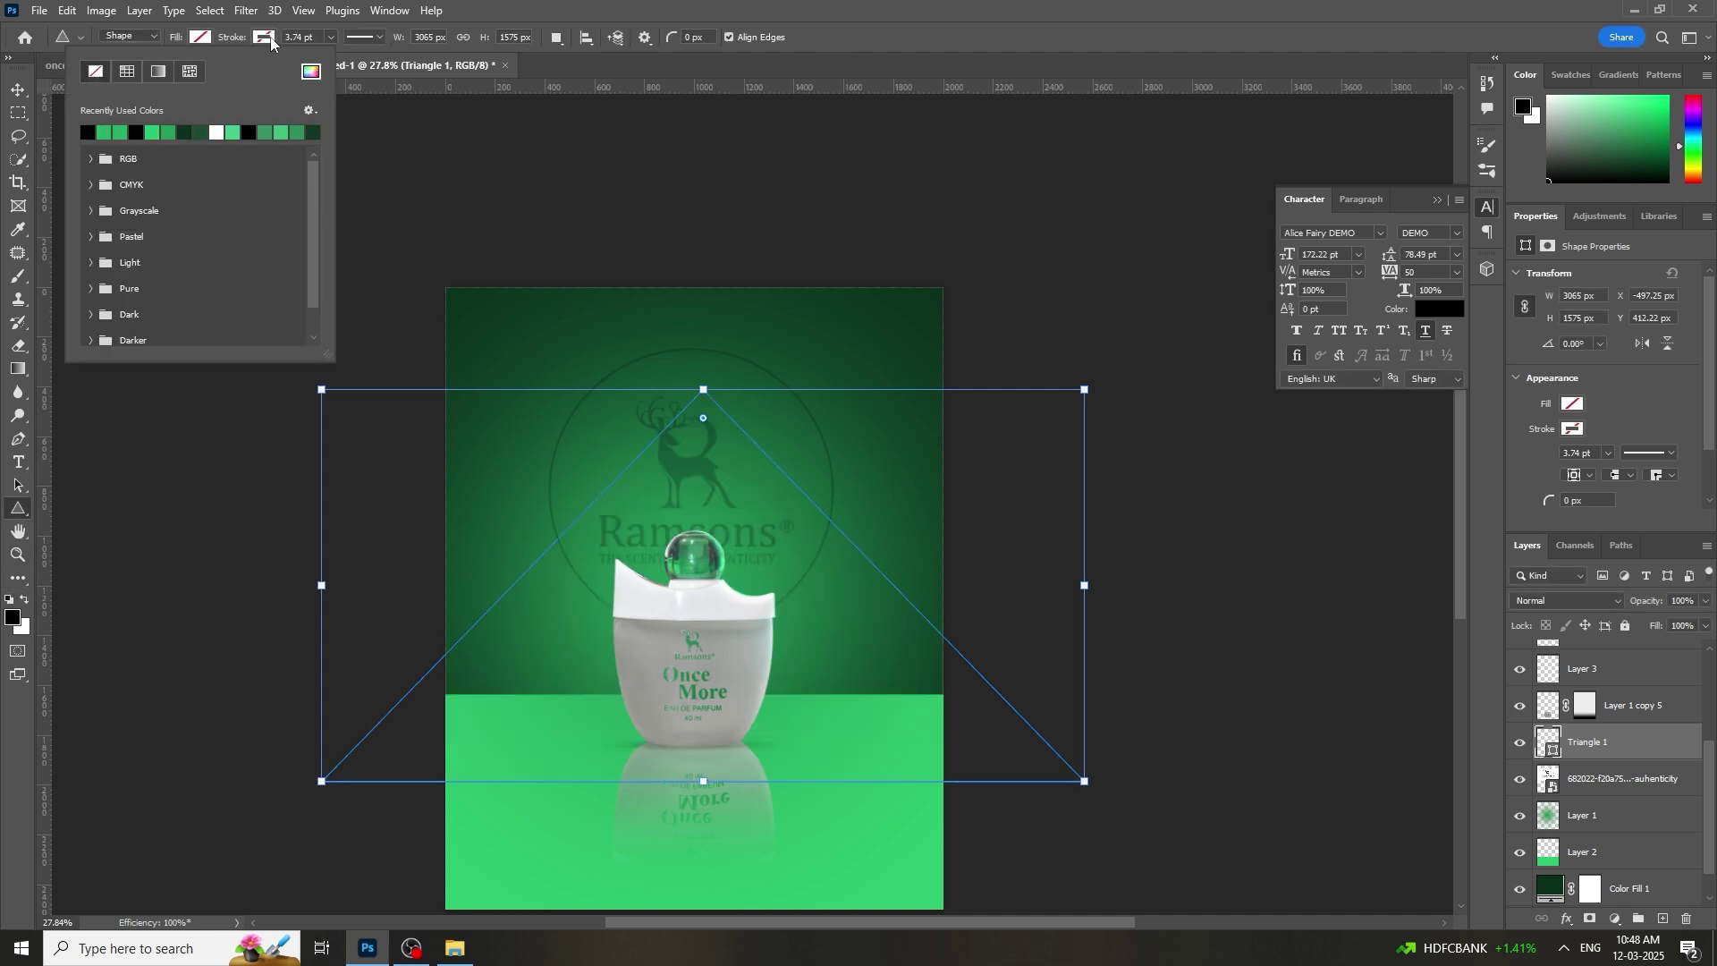
pyautogui.click(262, 38)
pyautogui.click(282, 133)
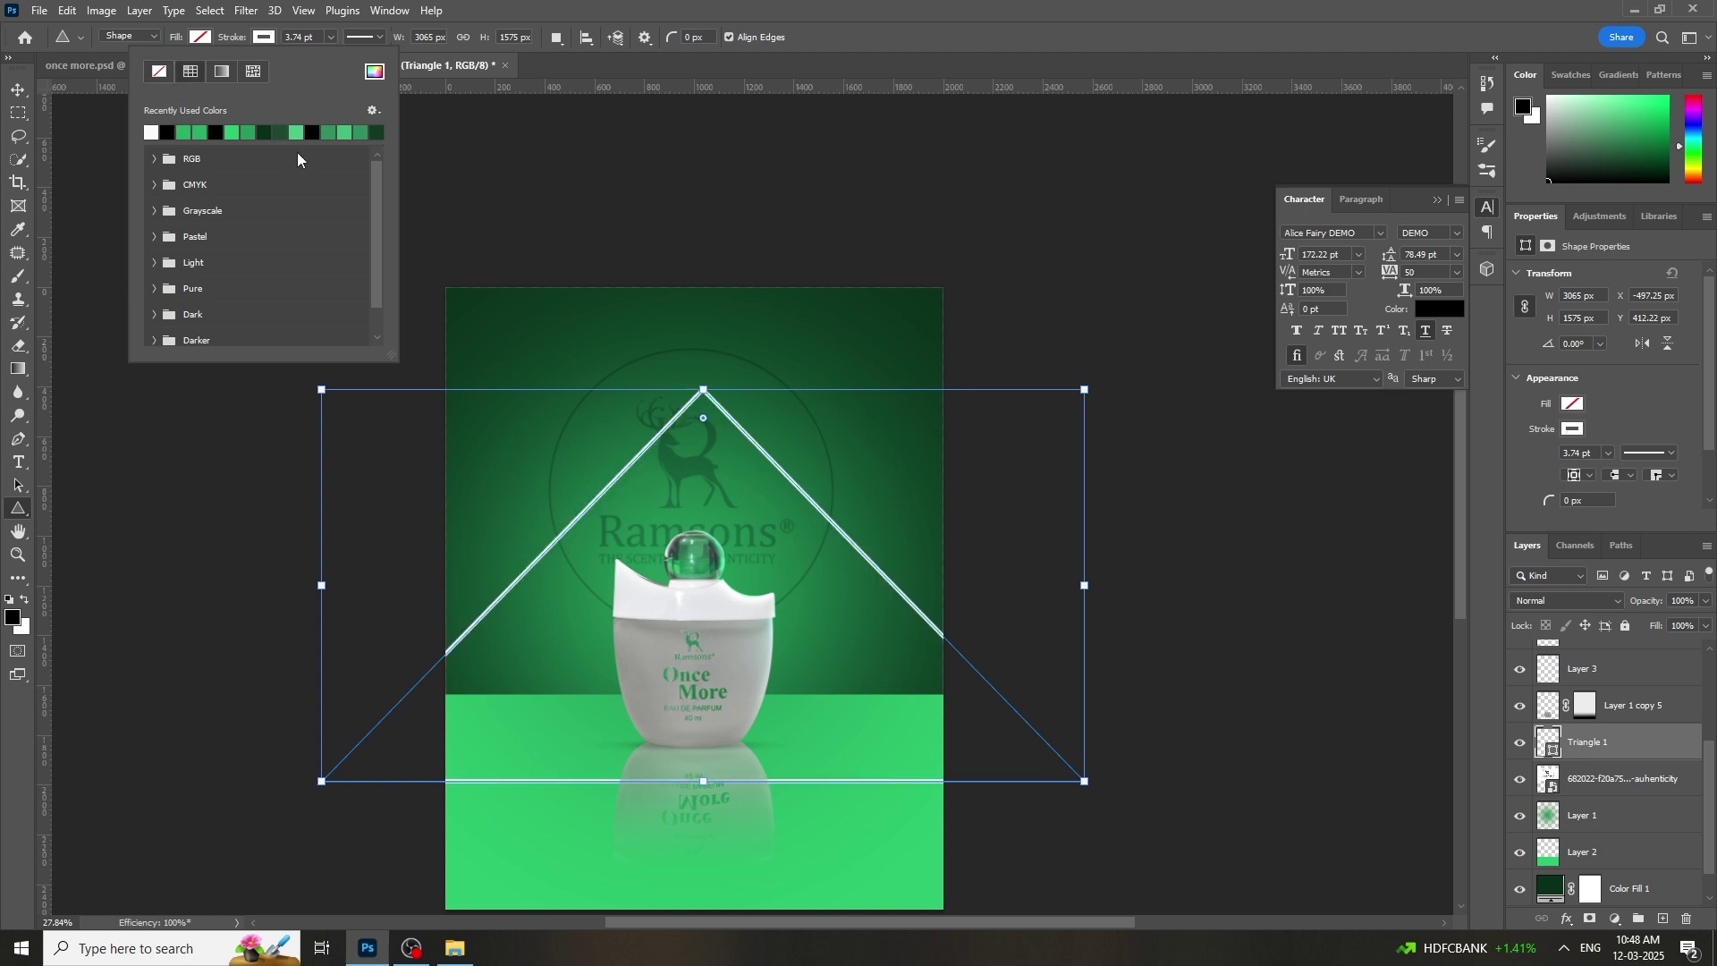
pyautogui.click(330, 38)
pyautogui.moveTo(333, 59); pyautogui.dragTo(340, 63)
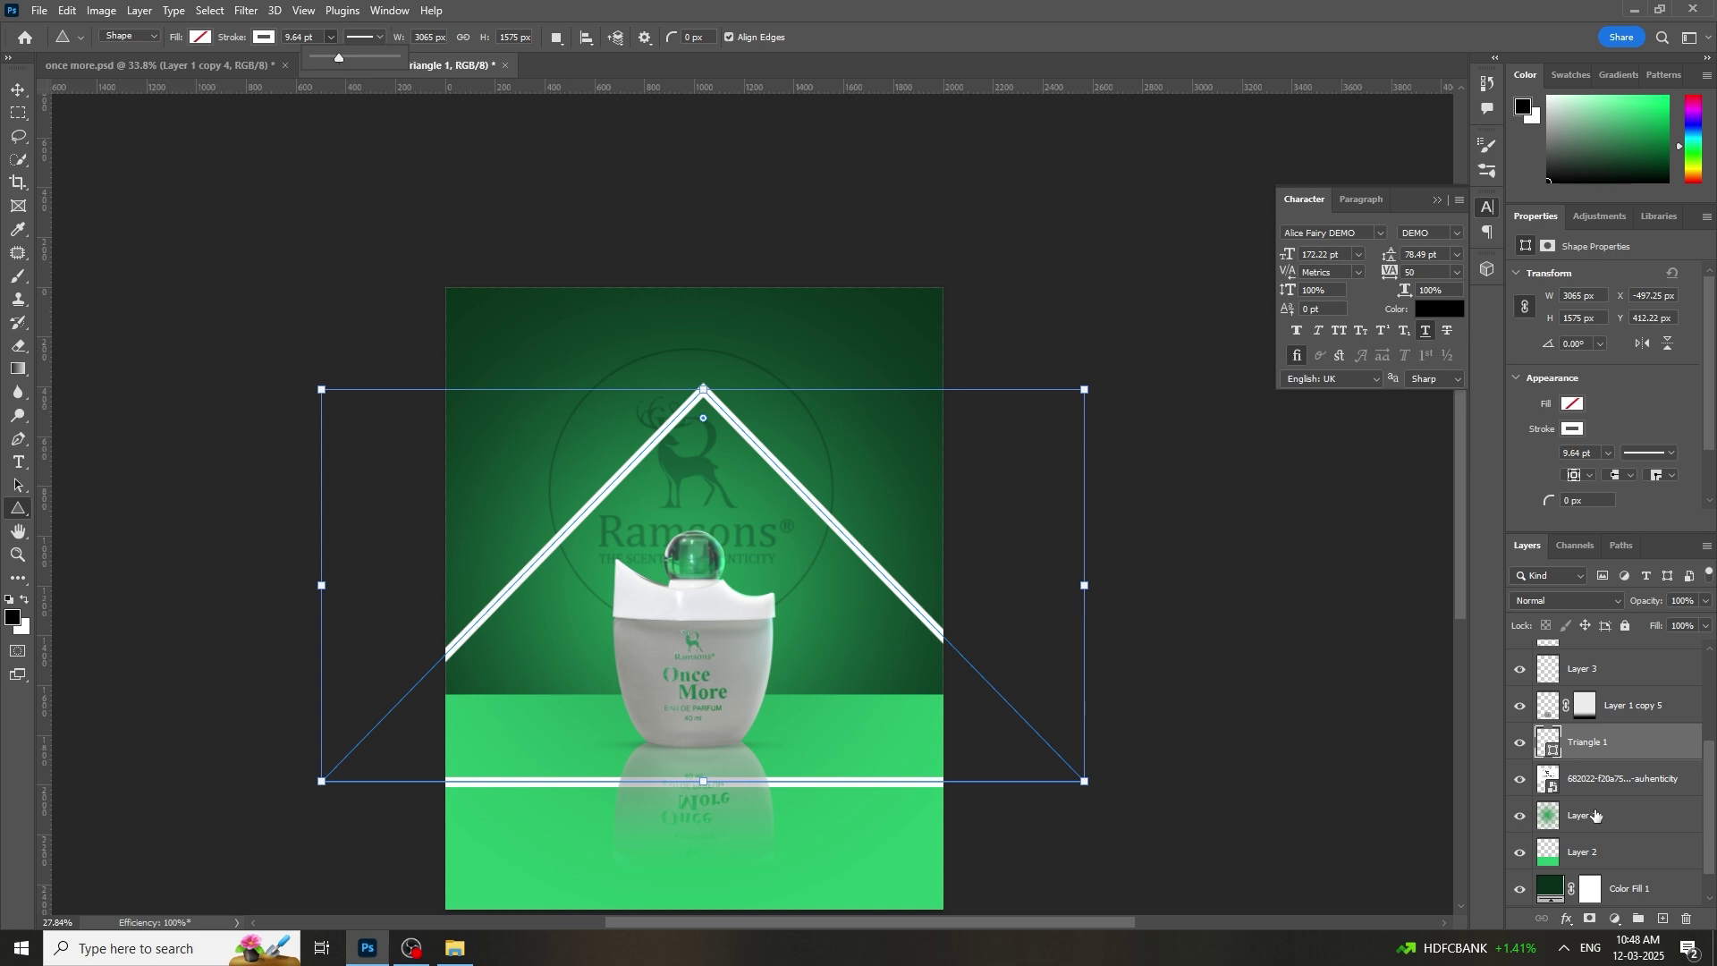
# Step: Turn the triangle upside down by about 180°, shift it slightly up behind the bottle and put its layer below Layer 2
pyautogui.click(1576, 769)
pyautogui.click(913, 431)
pyautogui.moveTo(1098, 373); pyautogui.dragTo(493, 694)
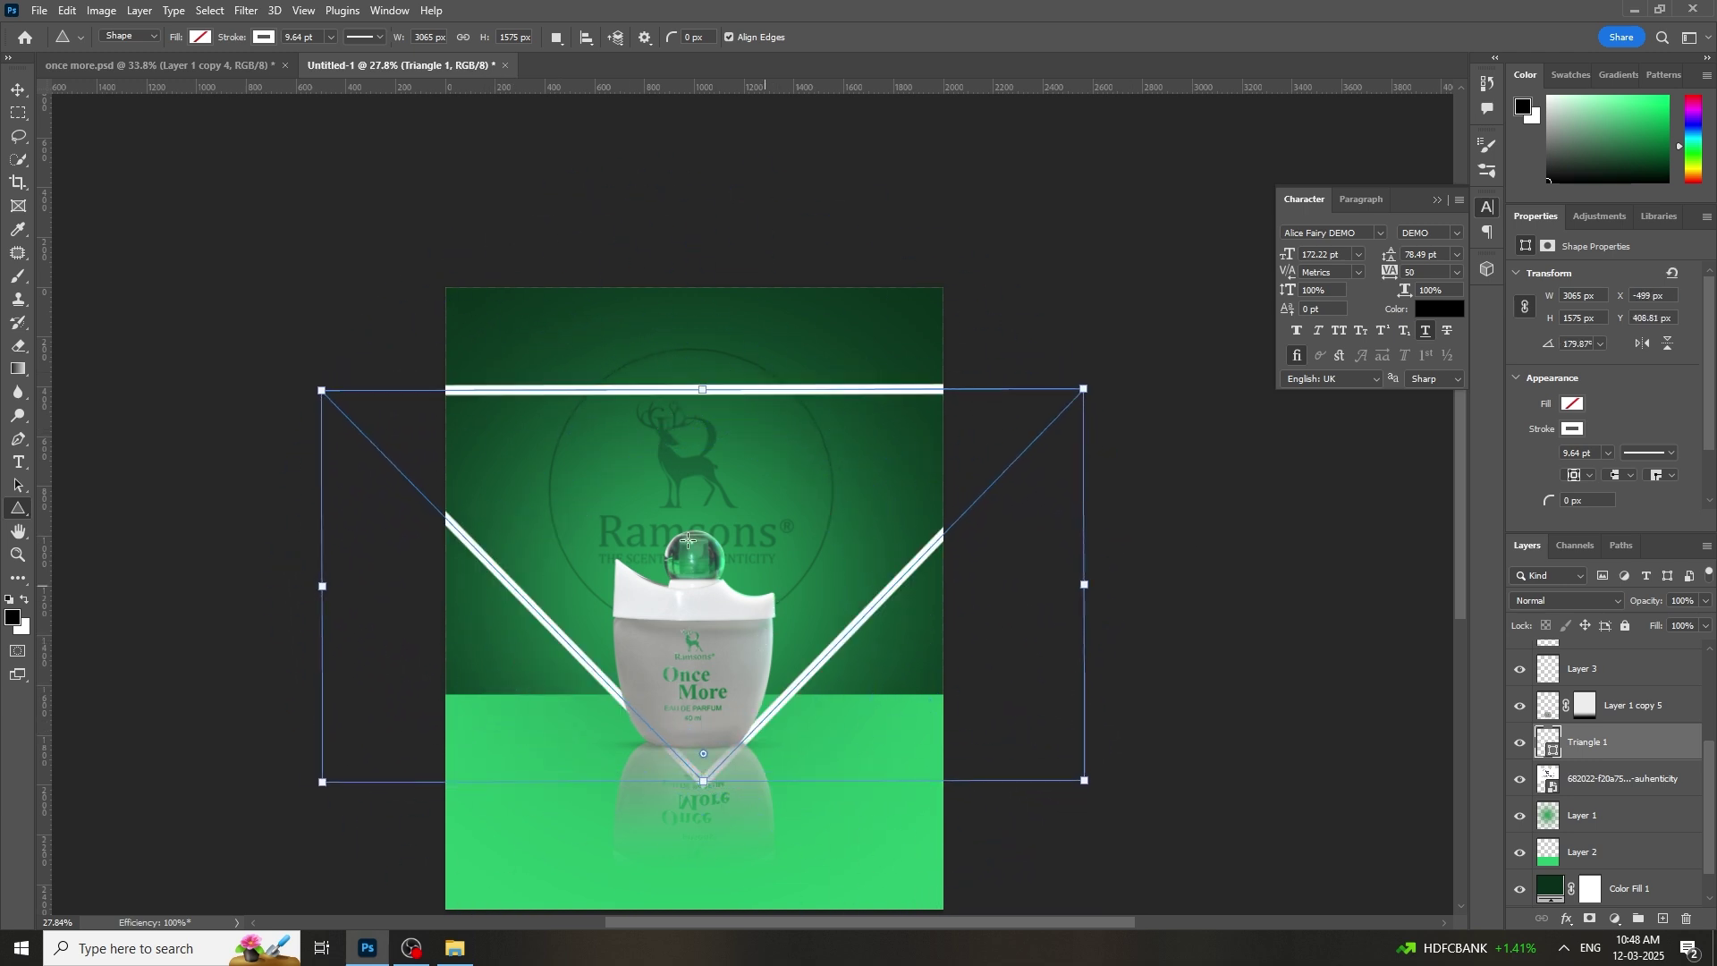
pyautogui.hotkey('ctrl', 't')
pyautogui.moveTo(661, 560); pyautogui.dragTo(635, 534)
pyautogui.moveTo(742, 610)
pyautogui.mouseDown()
pyautogui.moveTo(767, 597)
pyautogui.moveTo(775, 613)
pyautogui.mouseUp()
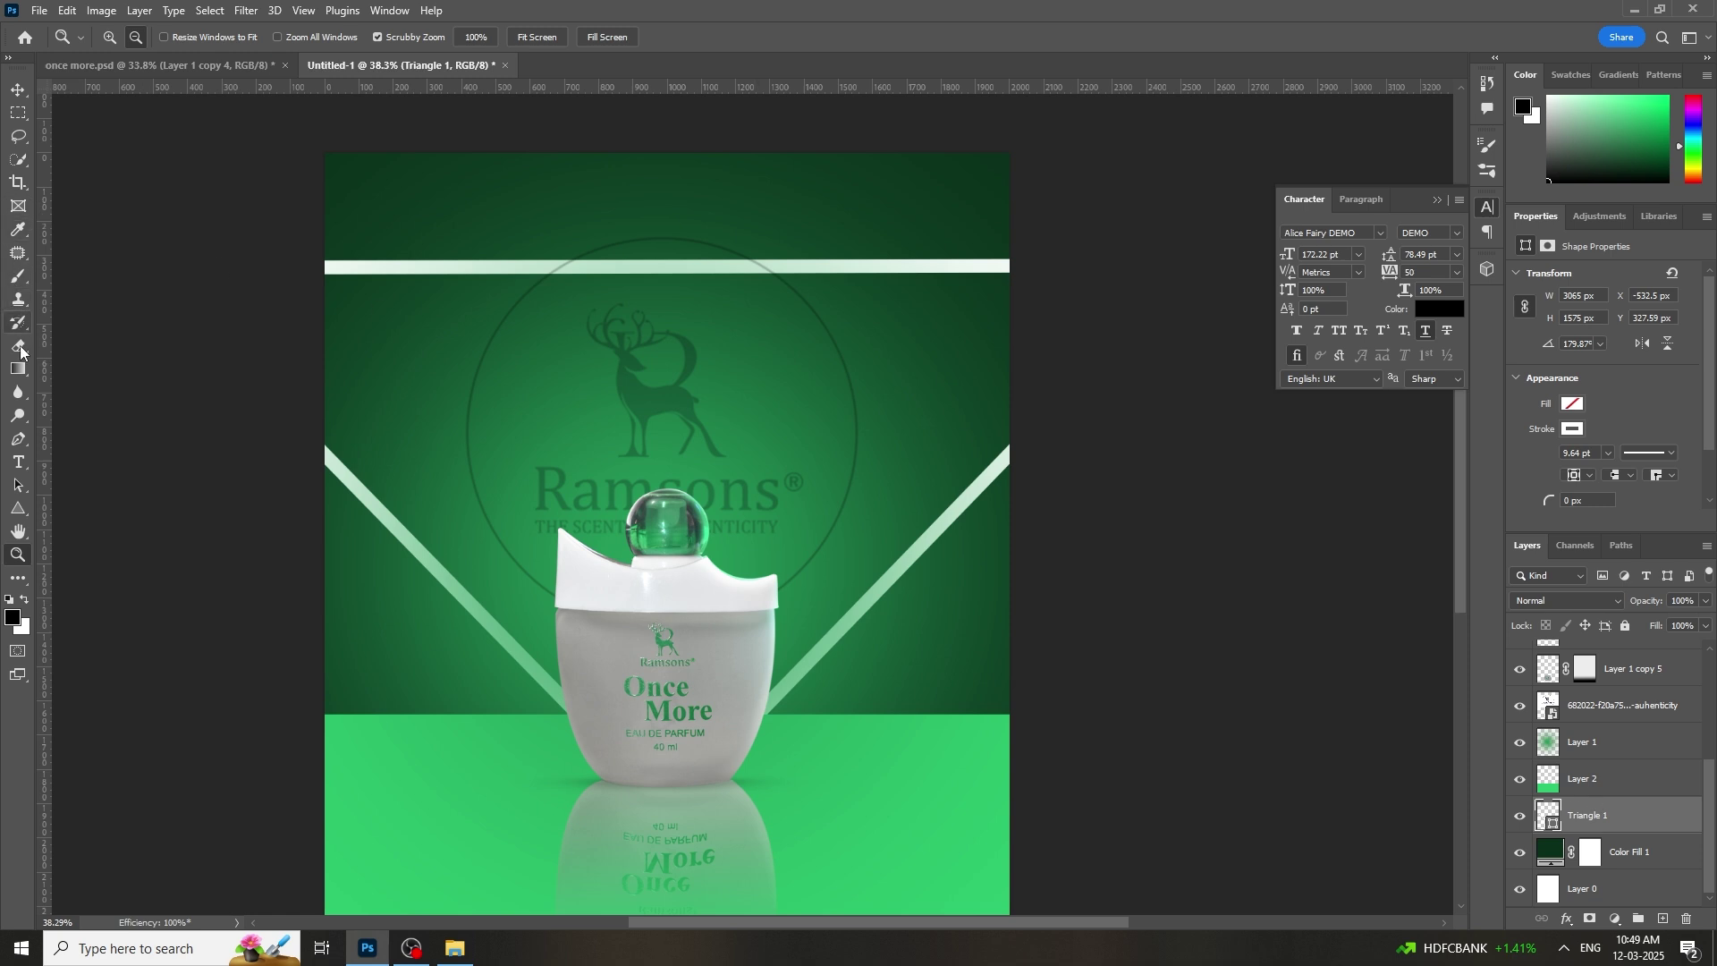
# Step: Rasterize the triangle and erase its upper horizontal line with a 250 px eraser, keeping the two diagonal stripes
pyautogui.click(18, 347)
pyautogui.click(512, 266)
pyautogui.click(780, 349)
pyautogui.moveTo(683, 266)
pyautogui.mouseDown()
pyautogui.moveTo(479, 257)
pyautogui.moveTo(748, 288)
pyautogui.mouseUp()
pyautogui.scroll(-1, 1062, 274)
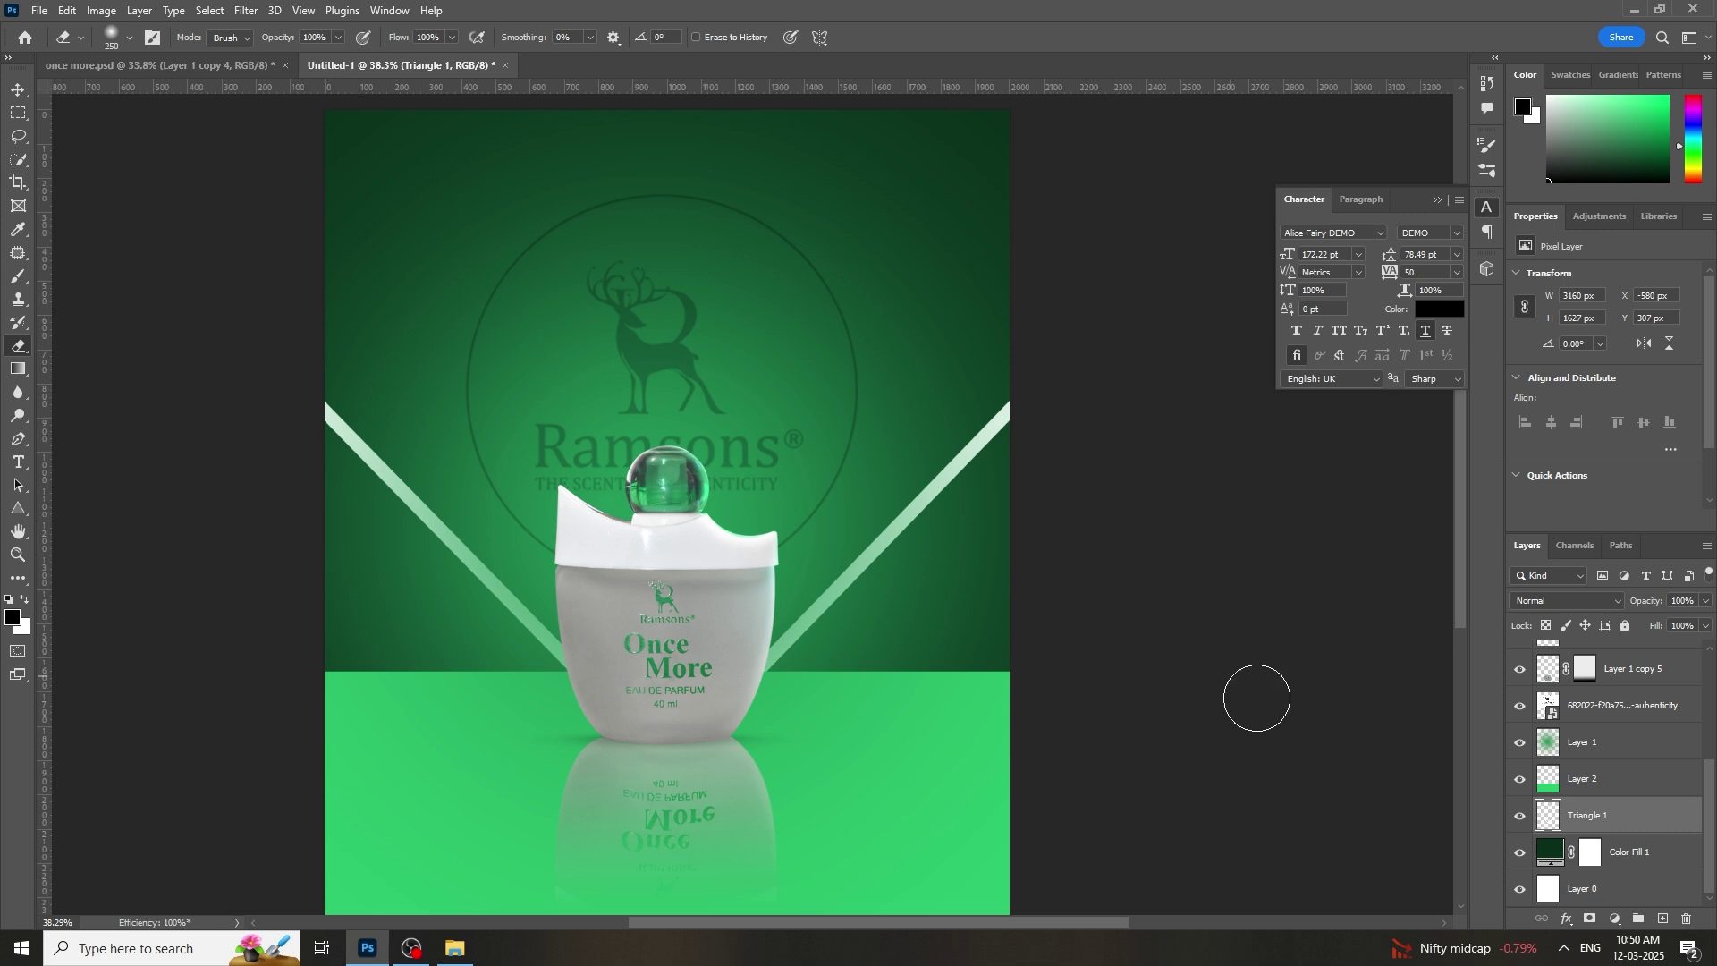
# Step: Duplicate the diagonal stripes, move the copy about 145 px up, and group both stripe layers above Layer 1
pyautogui.hotkey('ctrl', 'j')
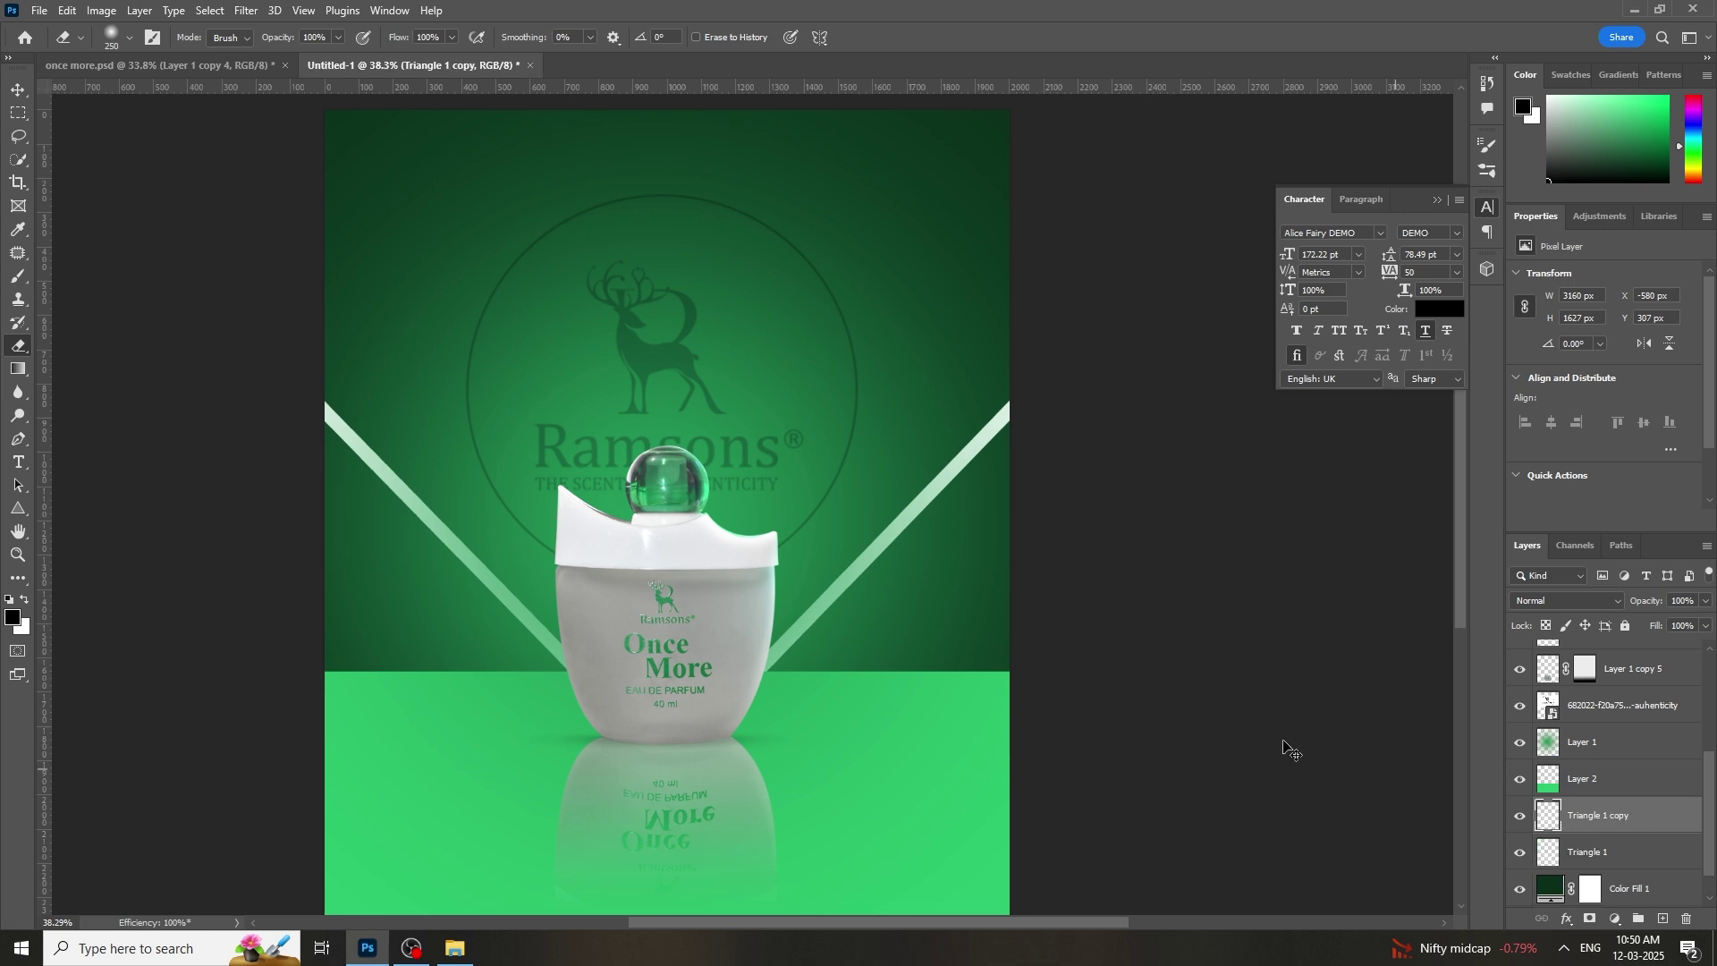
pyautogui.hotkey('ctrl', 't')
pyautogui.moveTo(668, 626); pyautogui.dragTo(663, 580)
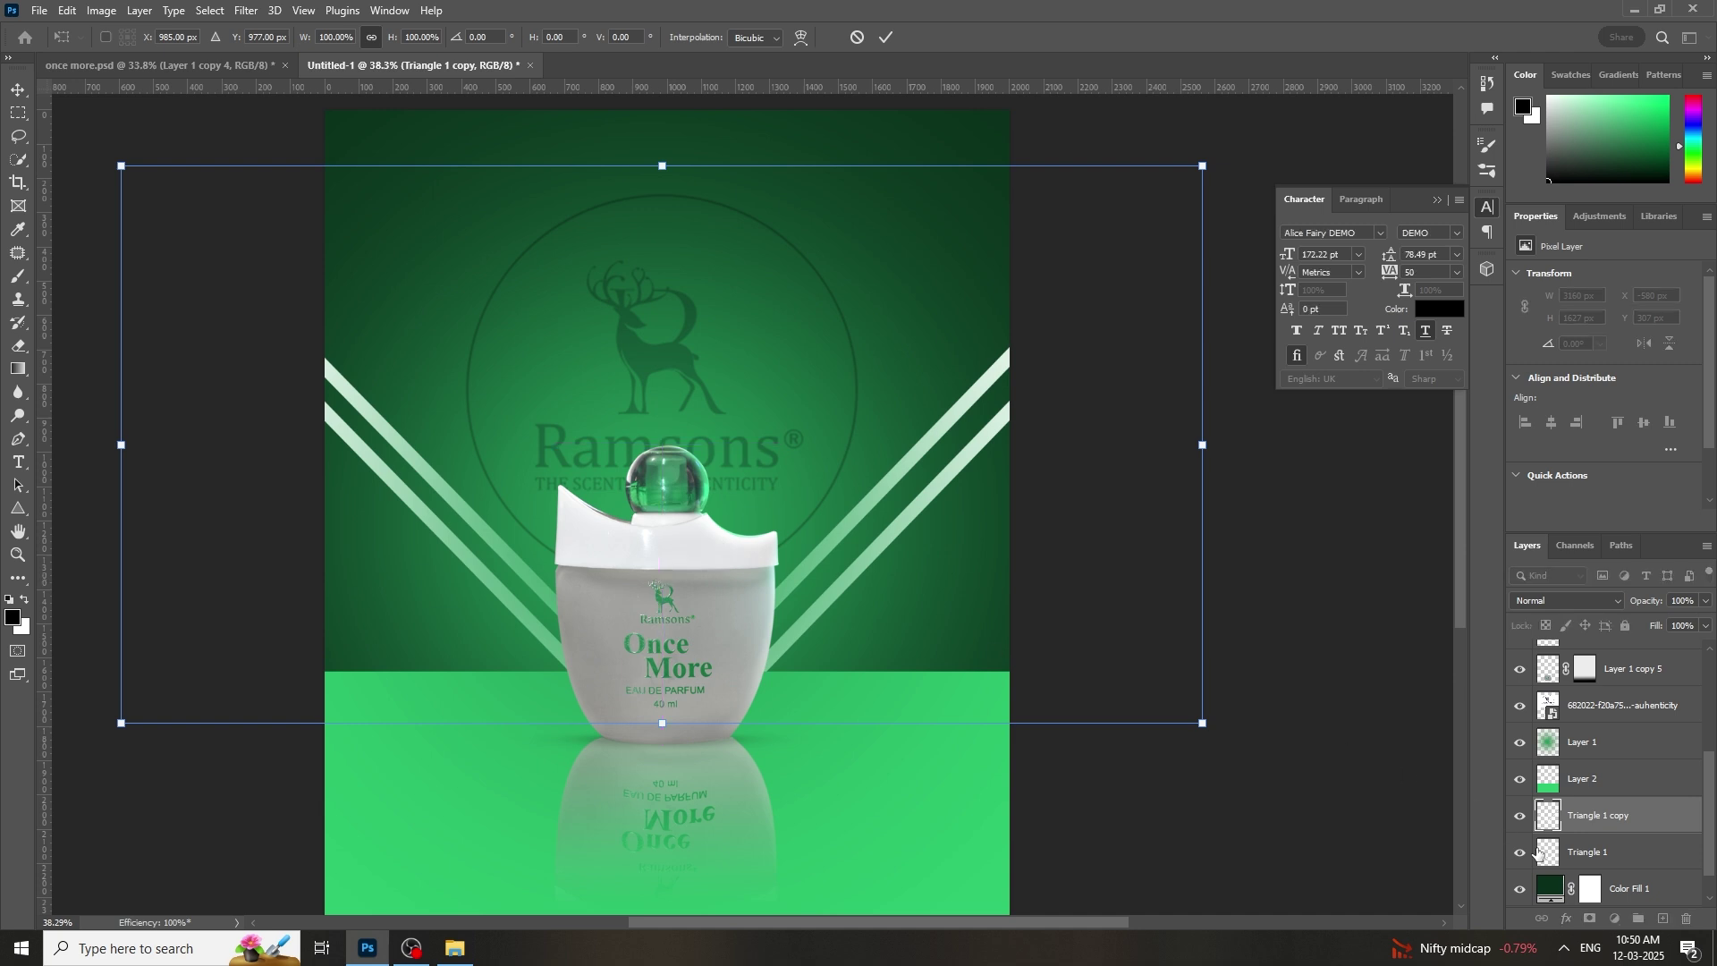
pyautogui.press('Return')
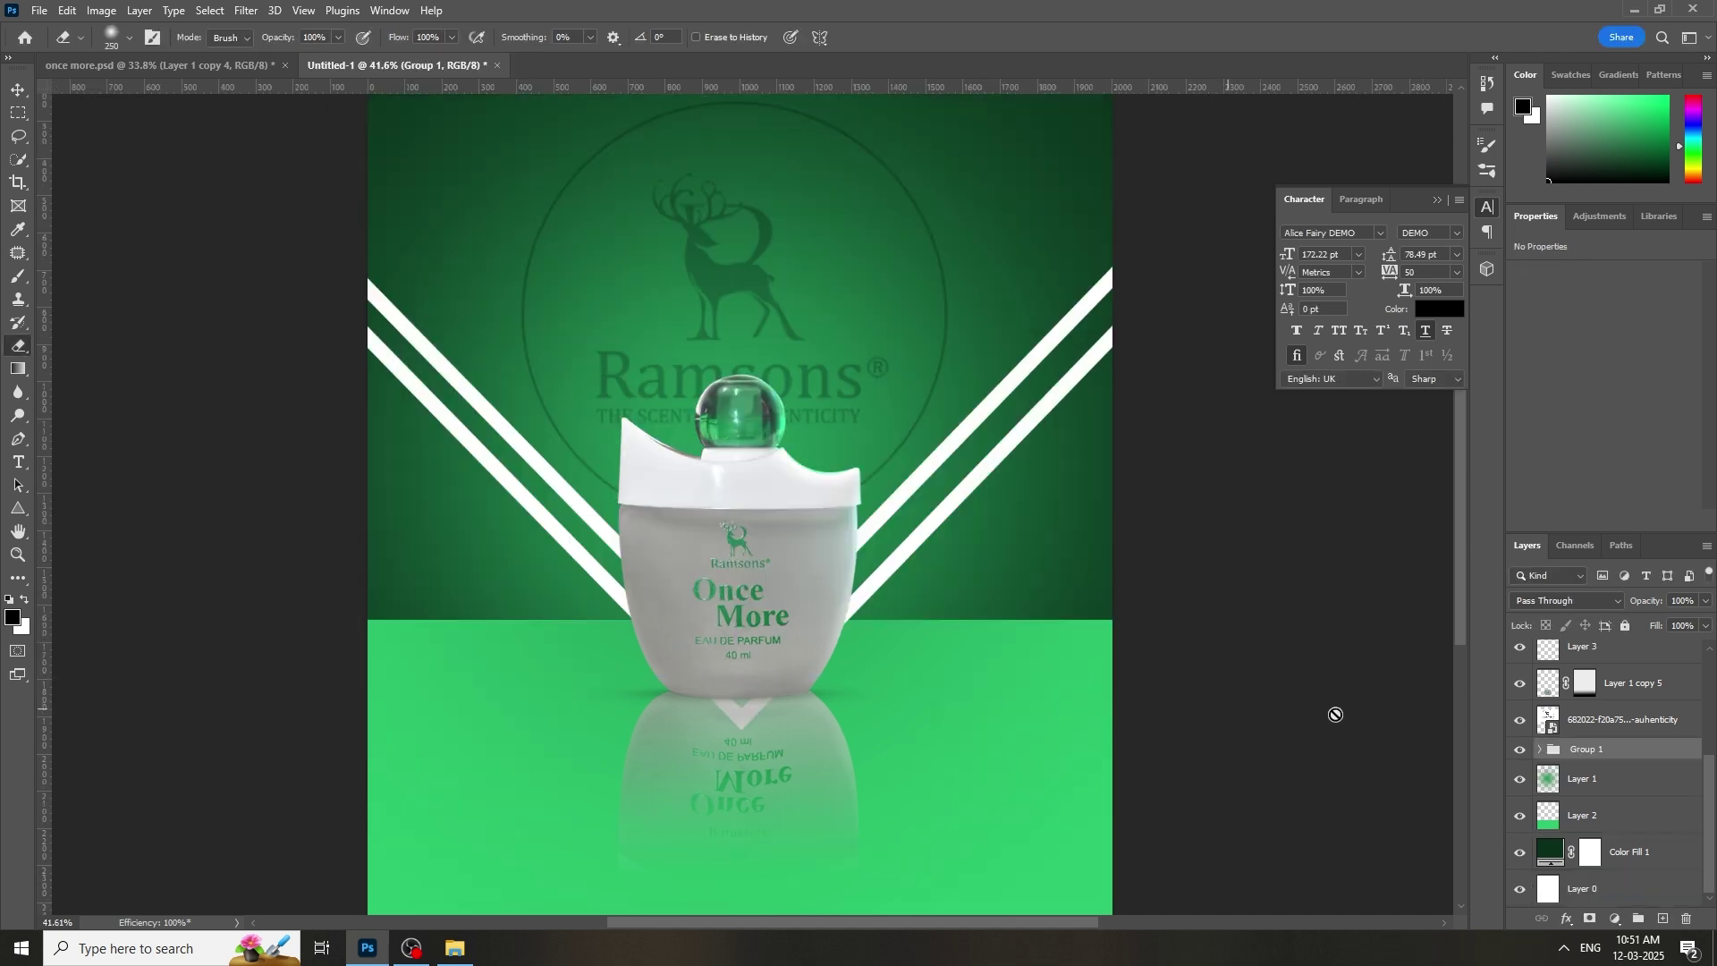
# Step: Erase the lower tips of both stripe layers where they overlap the bottle's reflection on the floor
pyautogui.click(658, 644)
pyautogui.click(840, 362)
pyautogui.click(1539, 749)
pyautogui.click(1578, 780)
pyautogui.click(1567, 826)
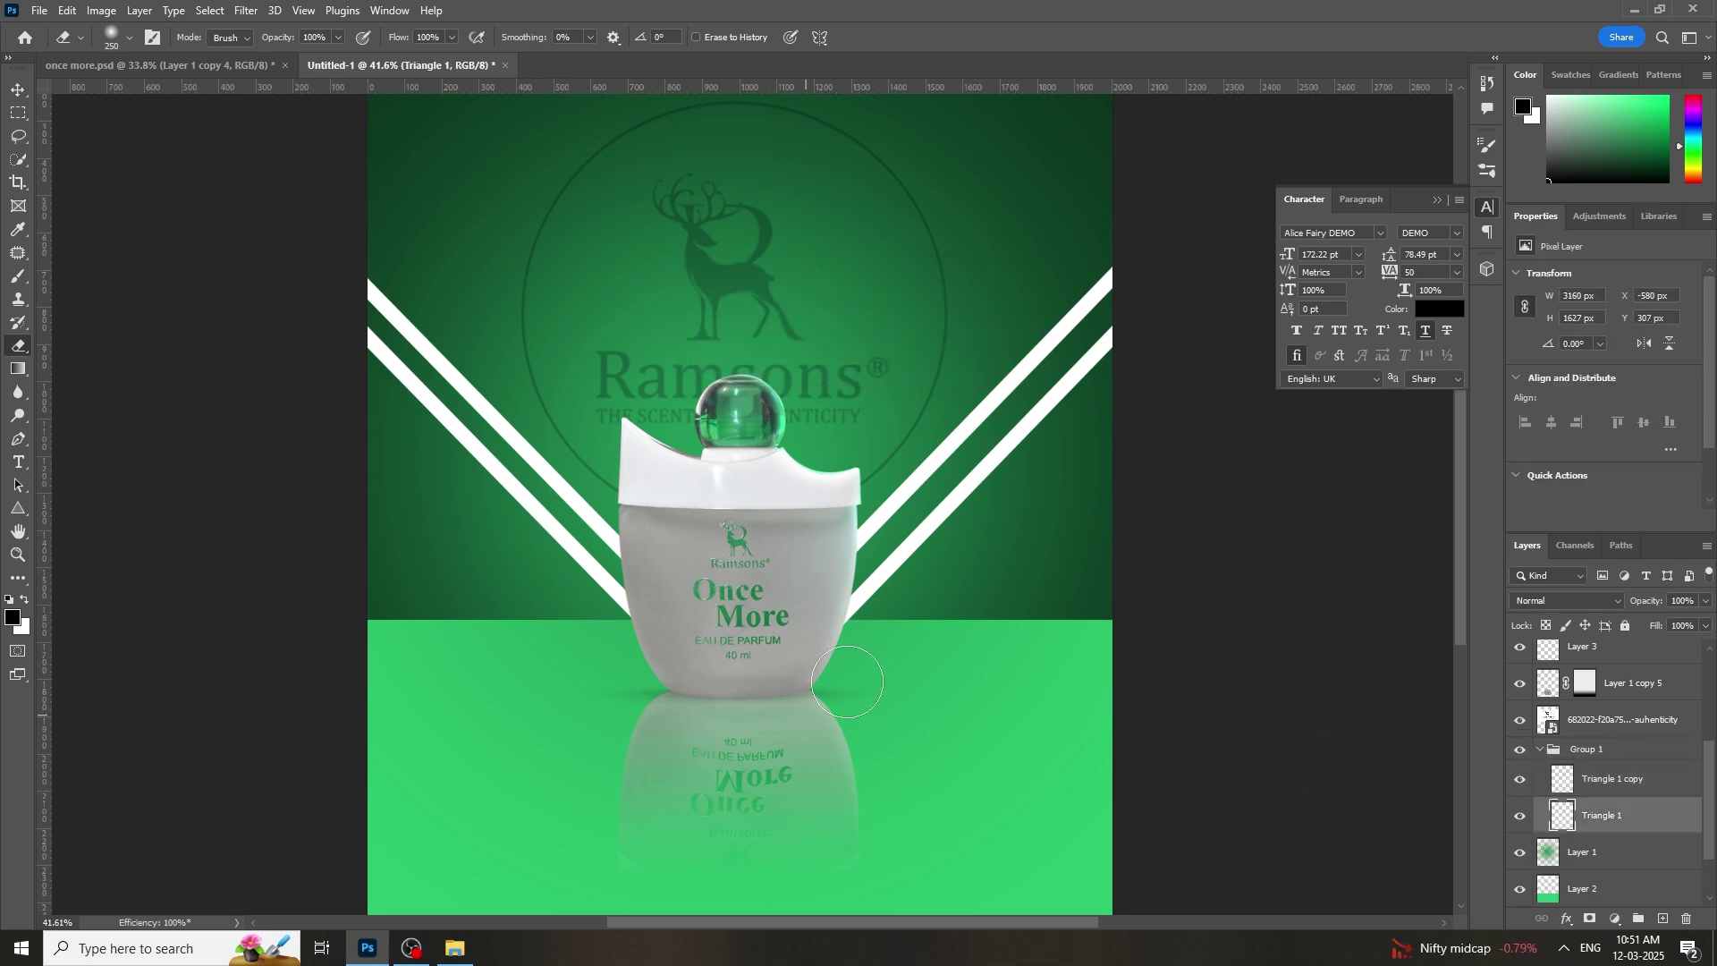
pyautogui.click(857, 624)
pyautogui.hotkey('ctrl', 'z')
# Step: Lower the opacity of the stripe group, Group 1, to 26%
pyautogui.click(17, 554)
pyautogui.moveTo(795, 574)
pyautogui.mouseDown()
pyautogui.moveTo(689, 541)
pyautogui.moveTo(795, 548)
pyautogui.mouseUp()
pyautogui.scroll(2, 795, 549)
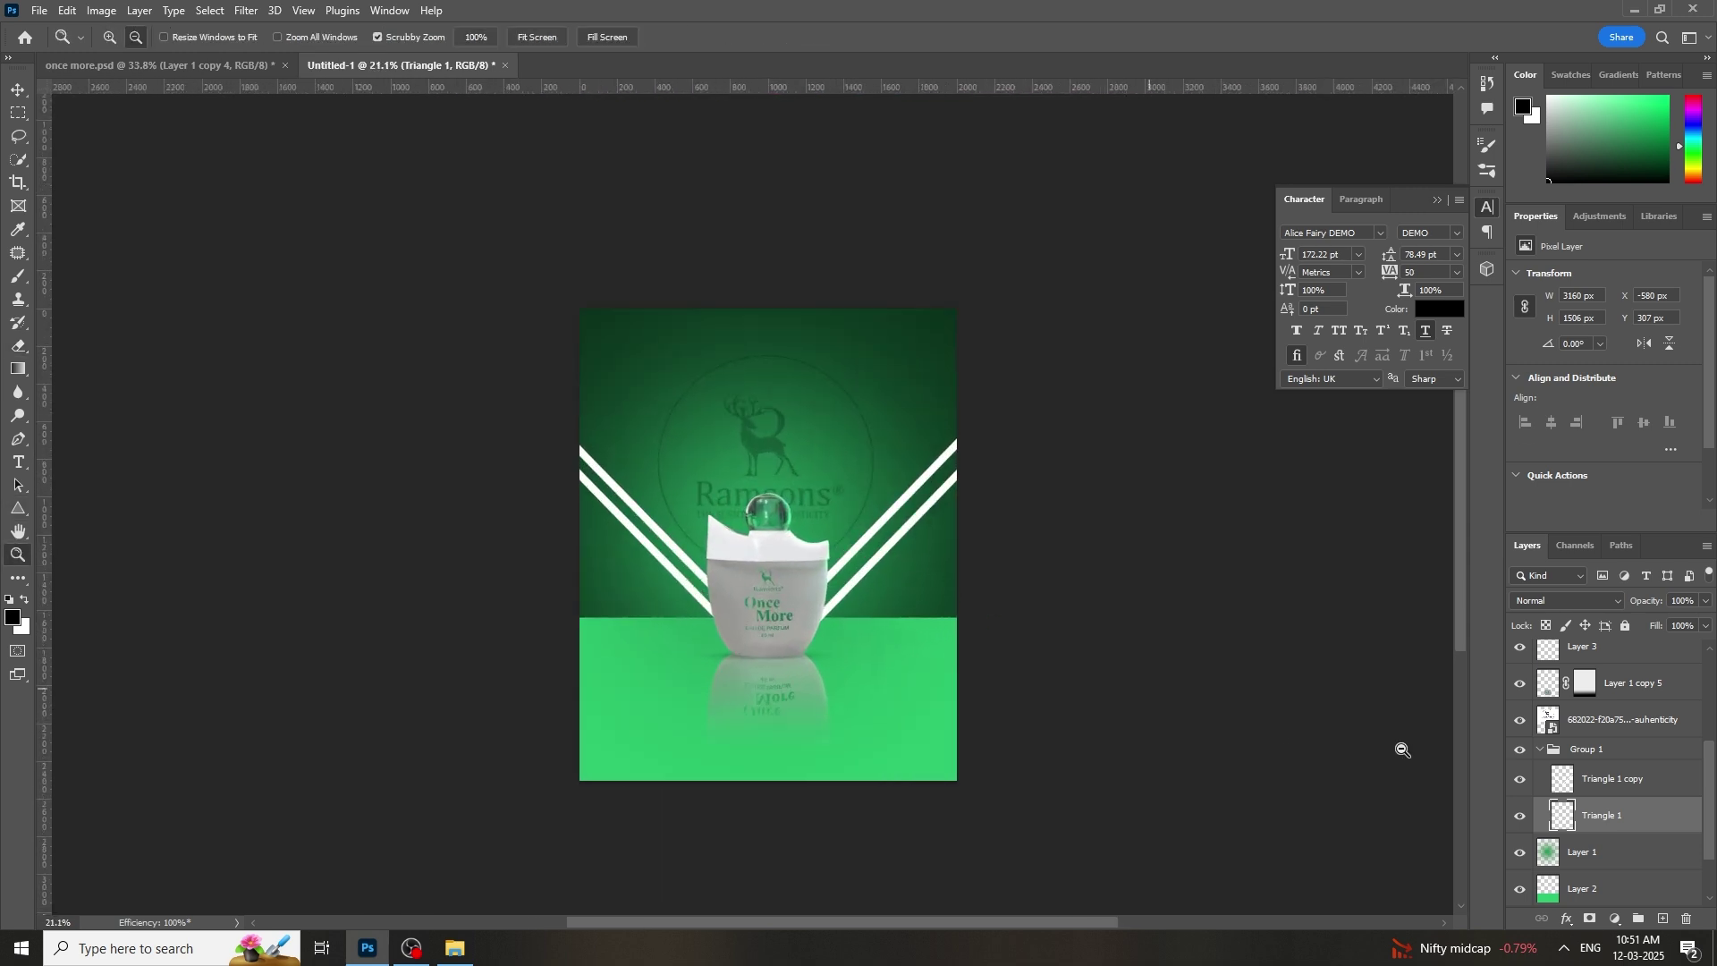
pyautogui.click(1539, 752)
pyautogui.click(1705, 602)
pyautogui.moveTo(1639, 620); pyautogui.dragTo(1650, 625)
pyautogui.moveTo(837, 591)
pyautogui.mouseDown()
pyautogui.moveTo(977, 578)
pyautogui.moveTo(847, 578)
pyautogui.mouseUp()
pyautogui.moveTo(758, 647); pyautogui.dragTo(792, 635)
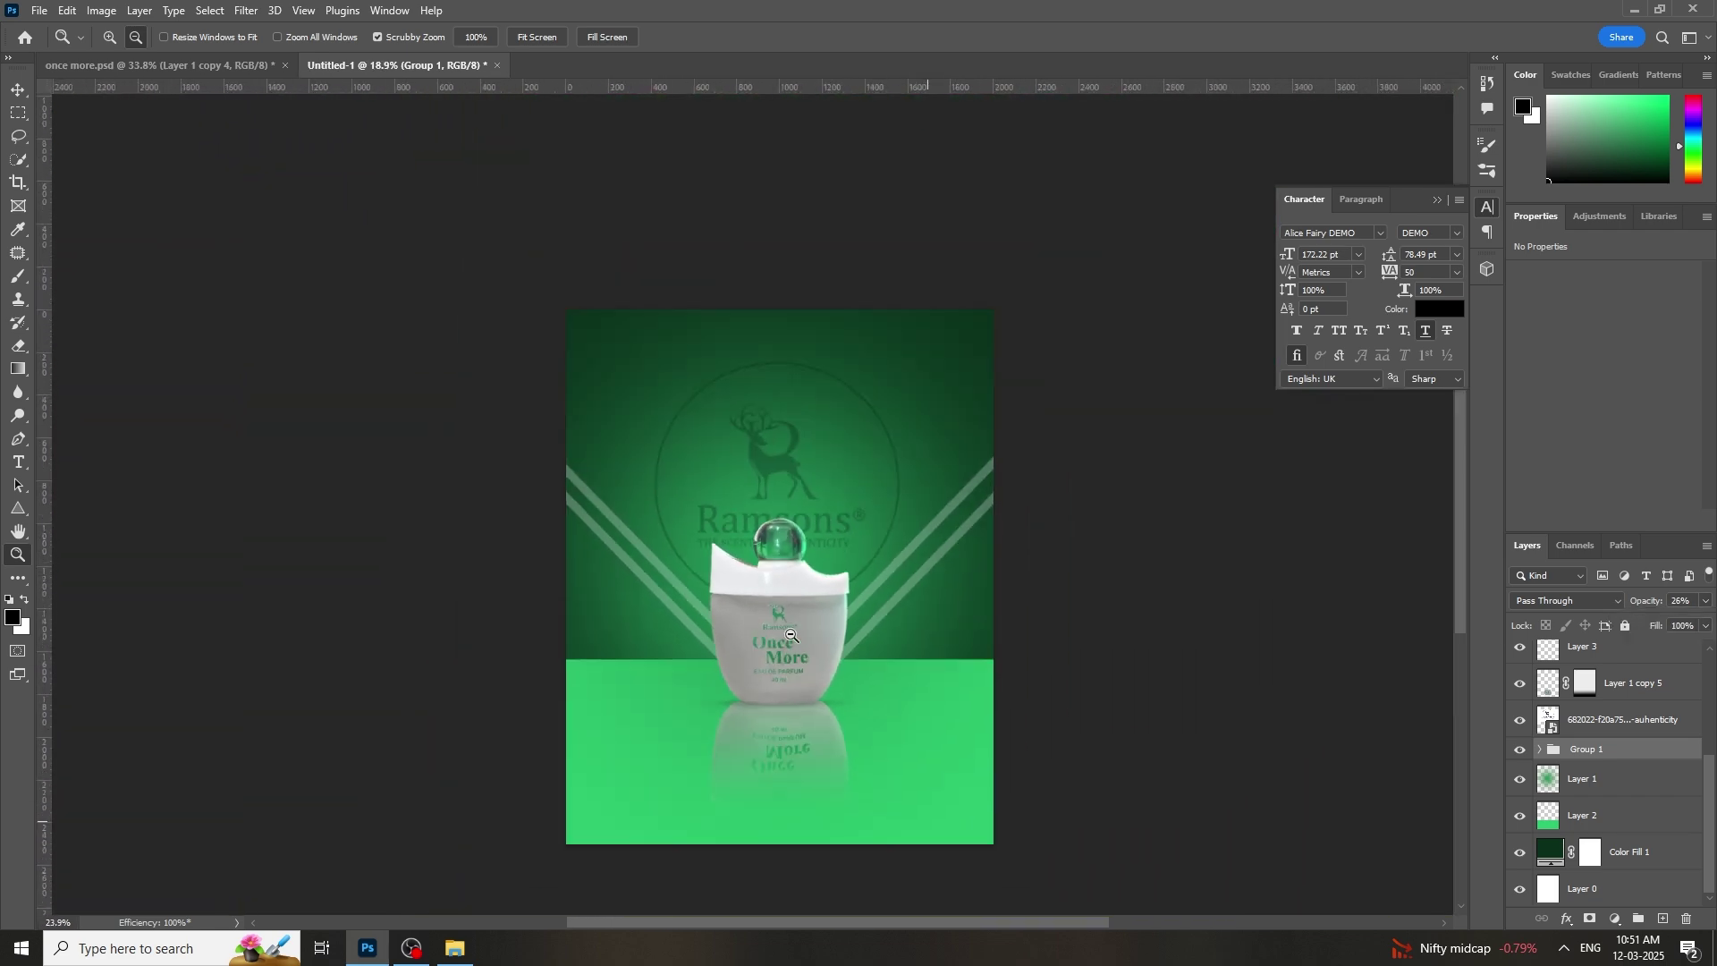
pyautogui.moveTo(878, 706); pyautogui.dragTo(983, 630)
pyautogui.scroll(3, 1593, 754)
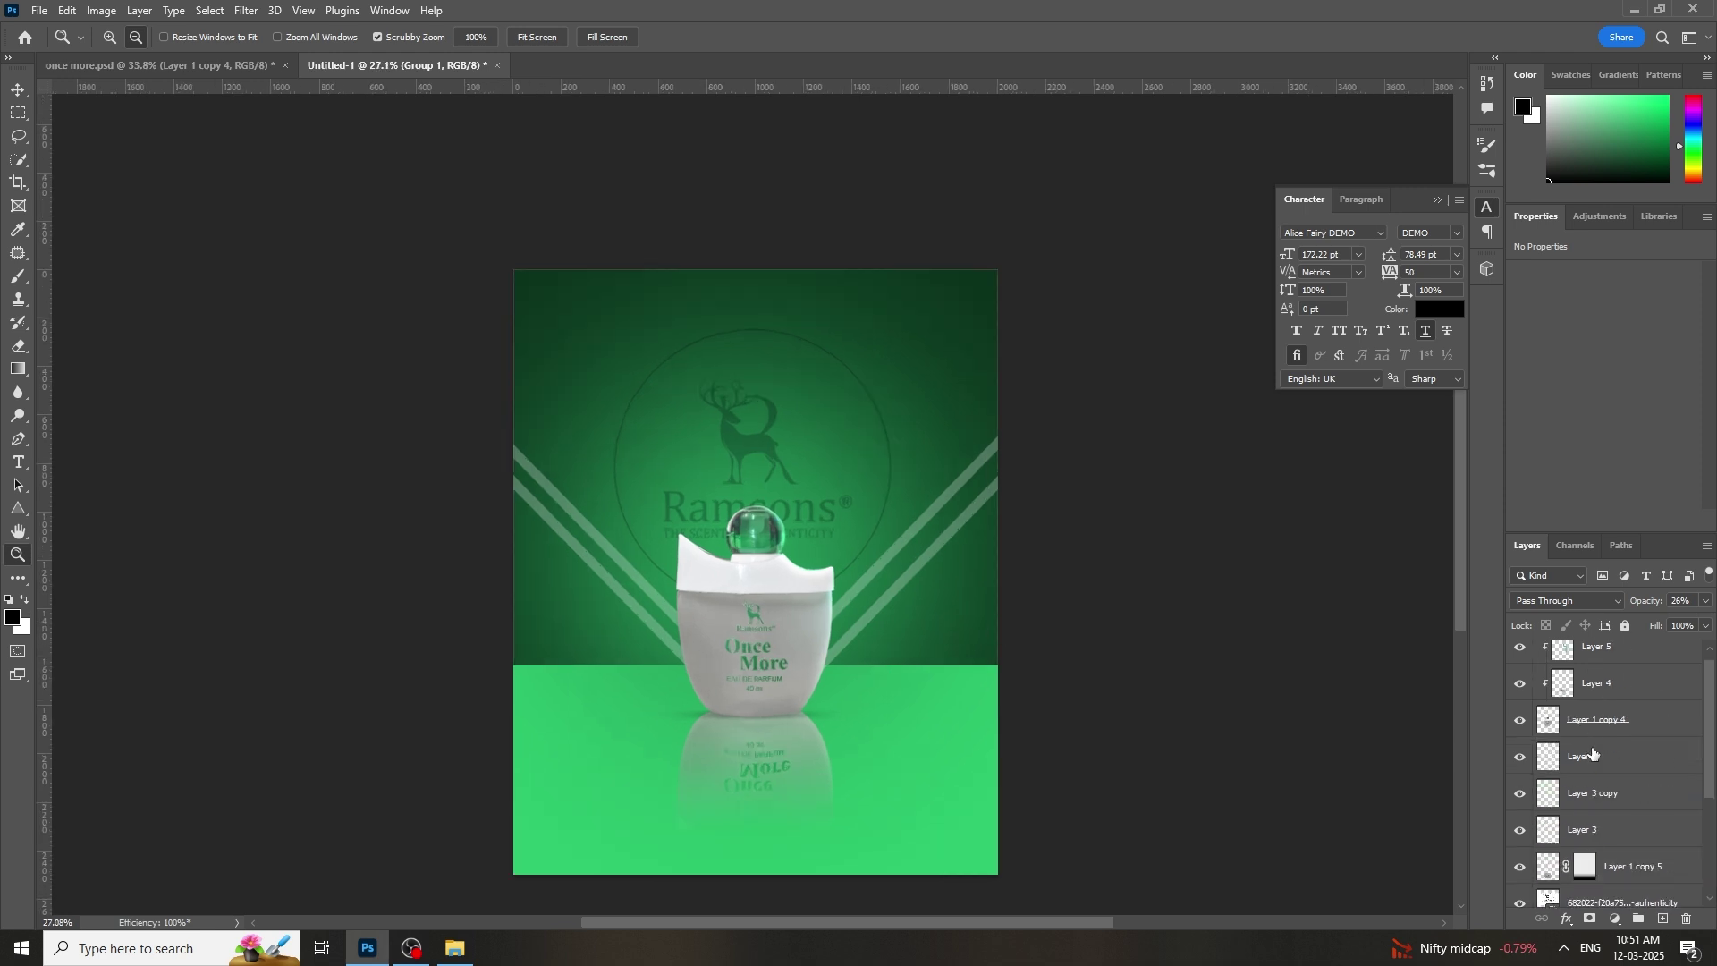
# Step: Merge all visible layers into a single layer from Layer 5
pyautogui.click(1605, 658)
pyautogui.rightClick(1633, 666)
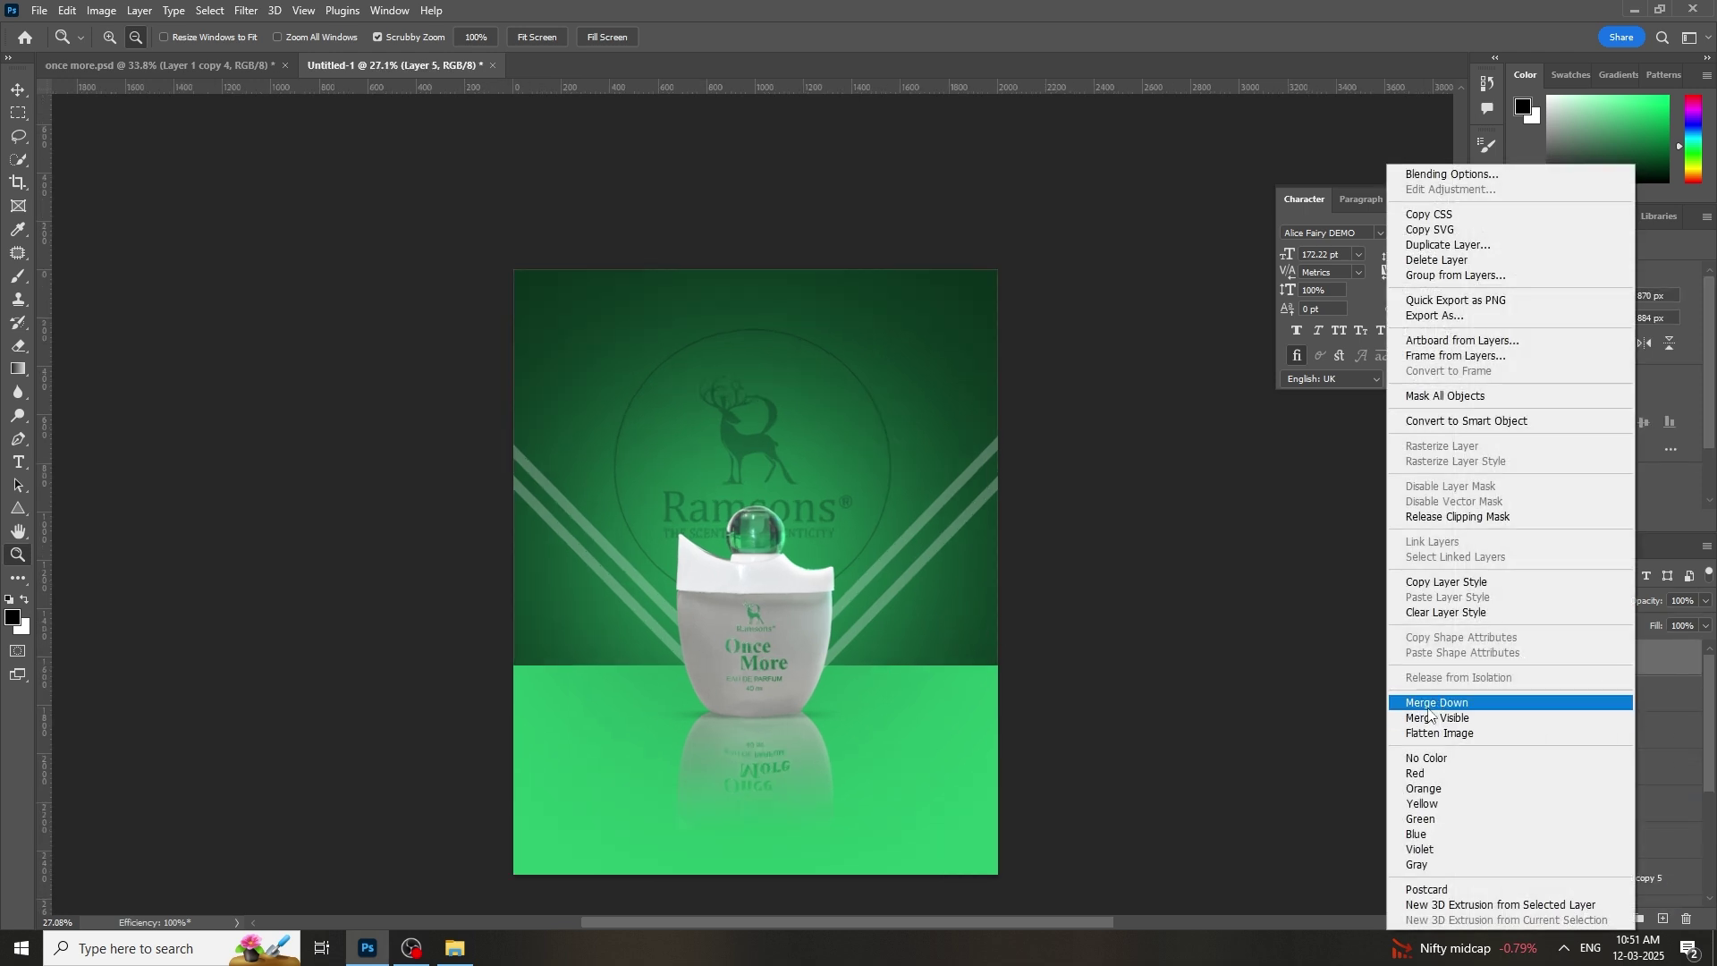
pyautogui.click(1440, 718)
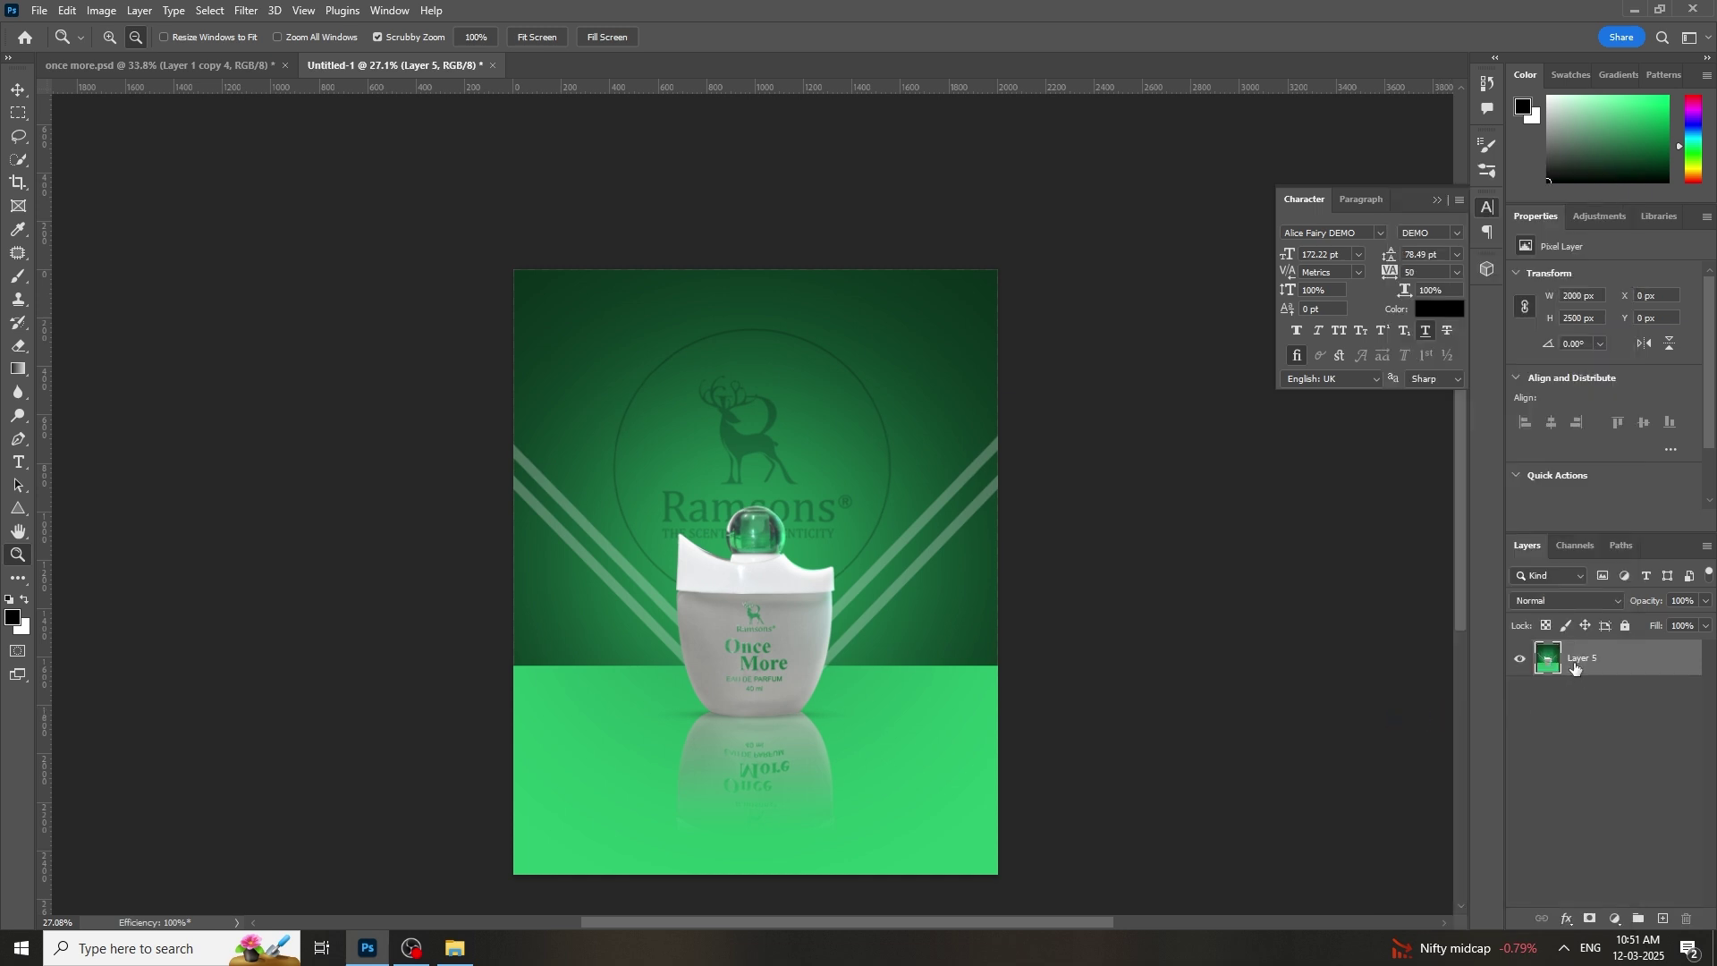
# Step: Apply the Camera Raw Filter to the merged layer with exposure -0.25 and contrast +78
pyautogui.click(239, 11)
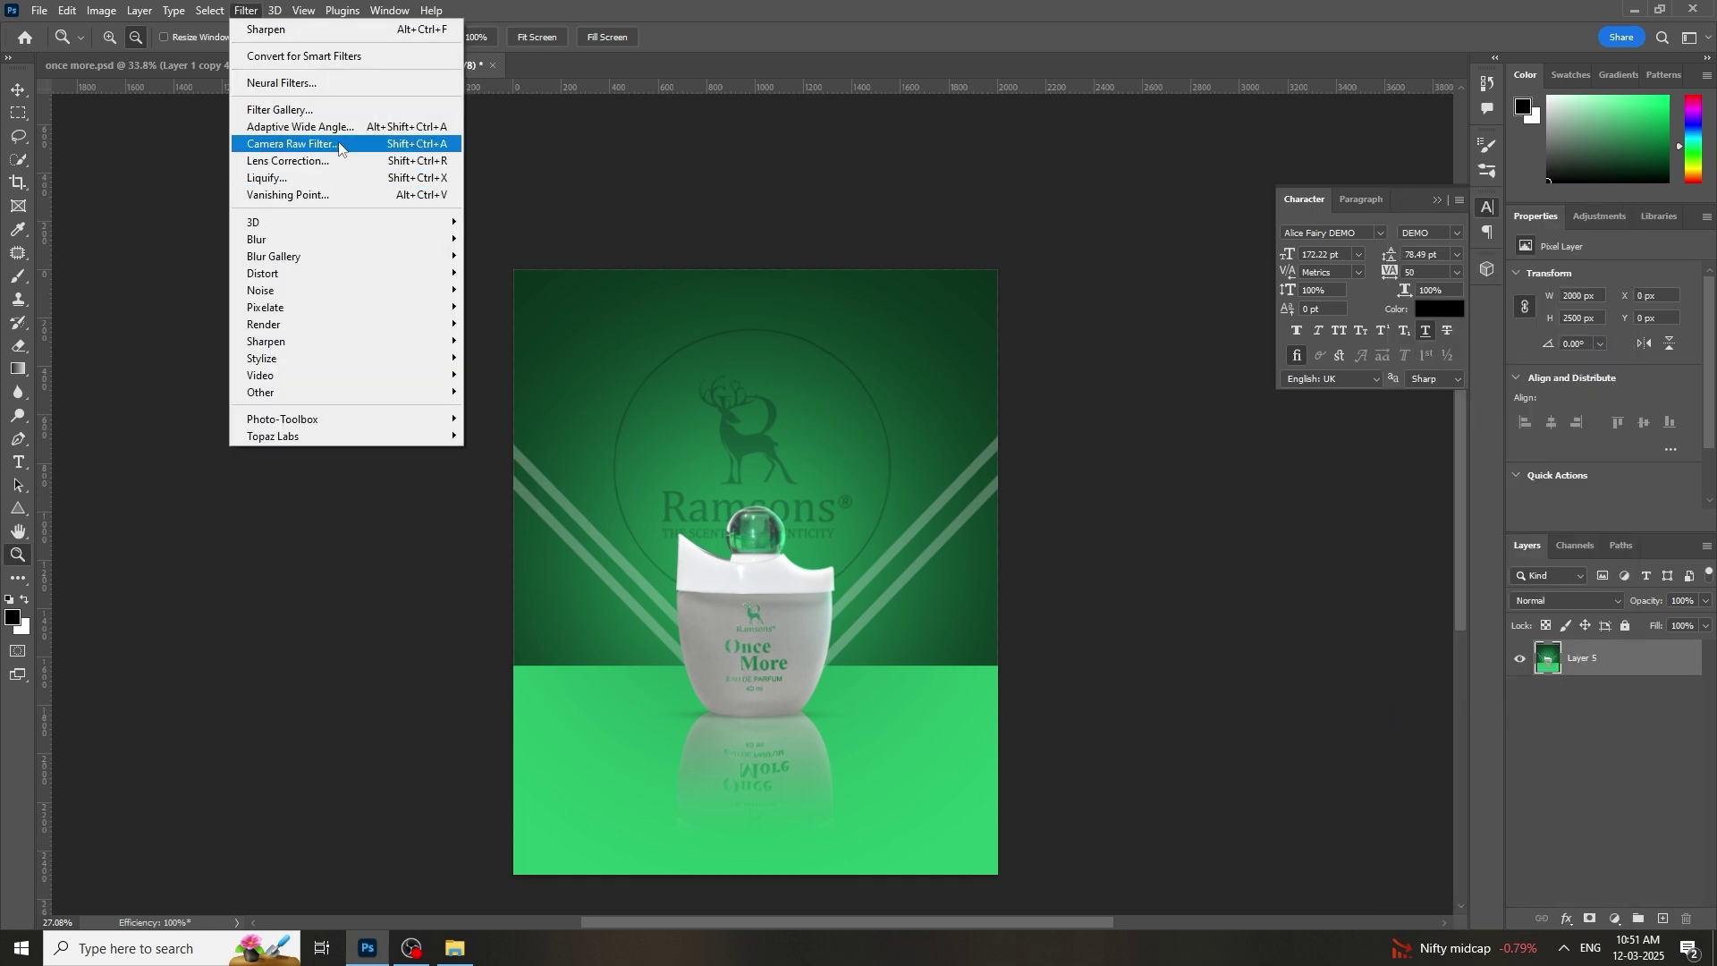
pyautogui.click(557, 436)
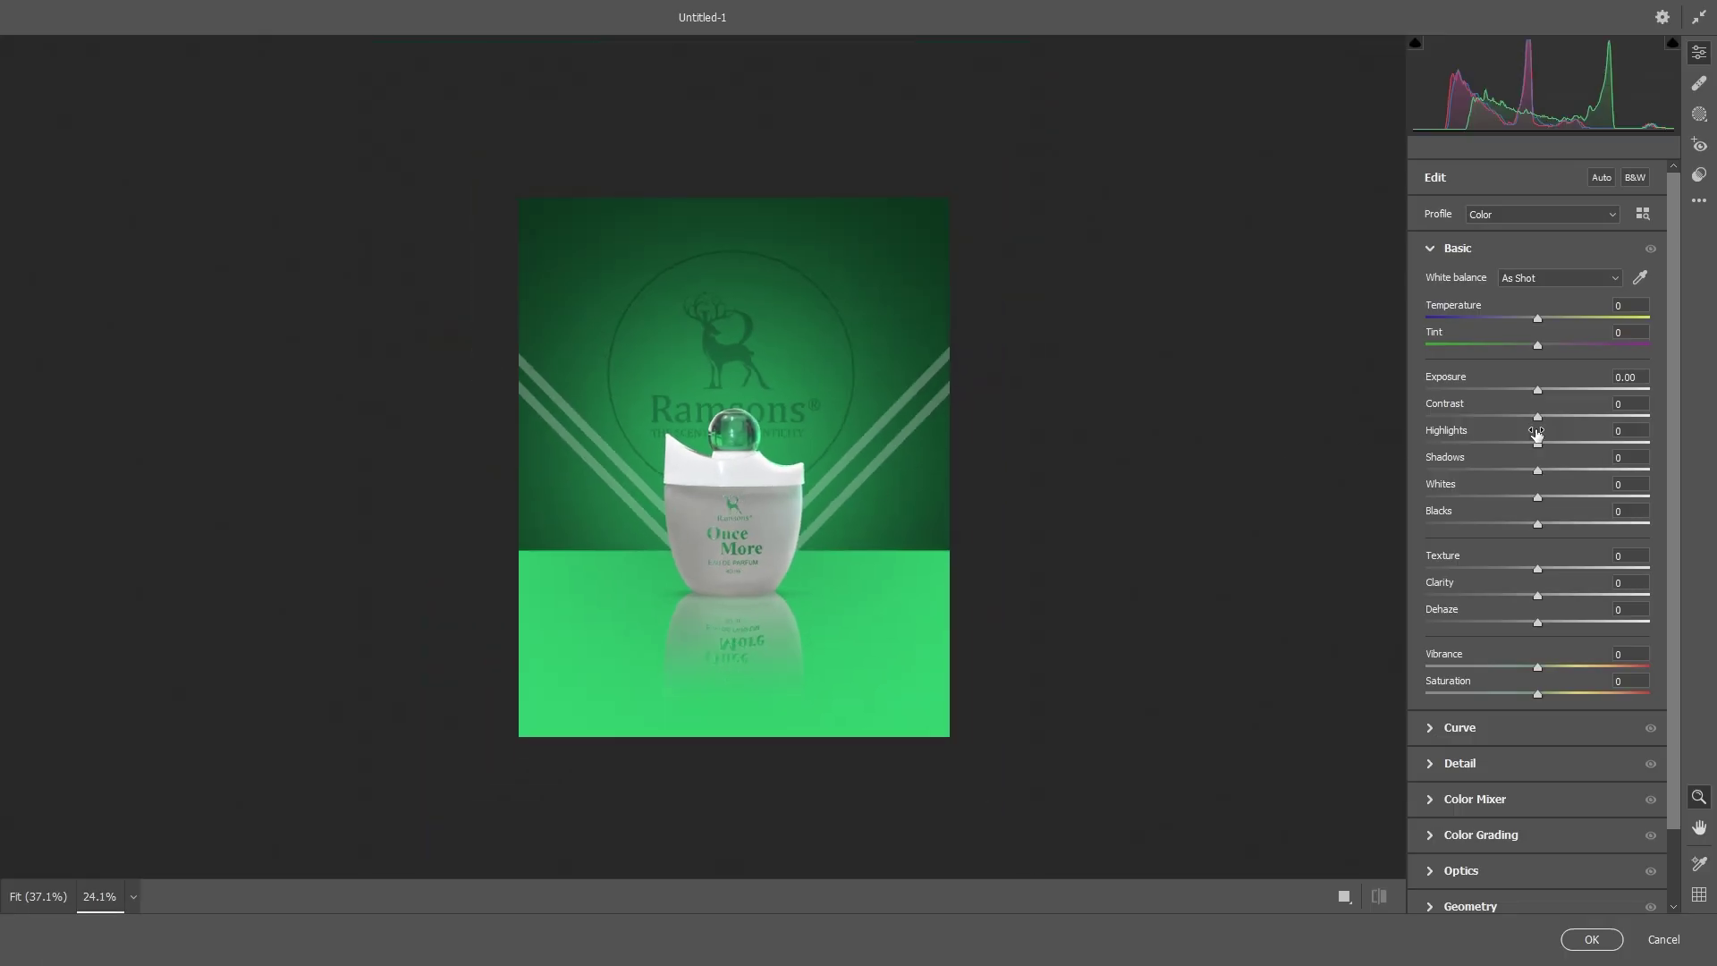
pyautogui.moveTo(1537, 416)
pyautogui.mouseDown()
pyautogui.moveTo(1635, 420)
pyautogui.moveTo(1517, 389)
pyautogui.moveTo(1533, 389)
pyautogui.mouseUp()
pyautogui.moveTo(705, 432); pyautogui.dragTo(795, 426)
pyautogui.keyDown('alt'); pyautogui.click(795, 426); pyautogui.keyUp('alt')
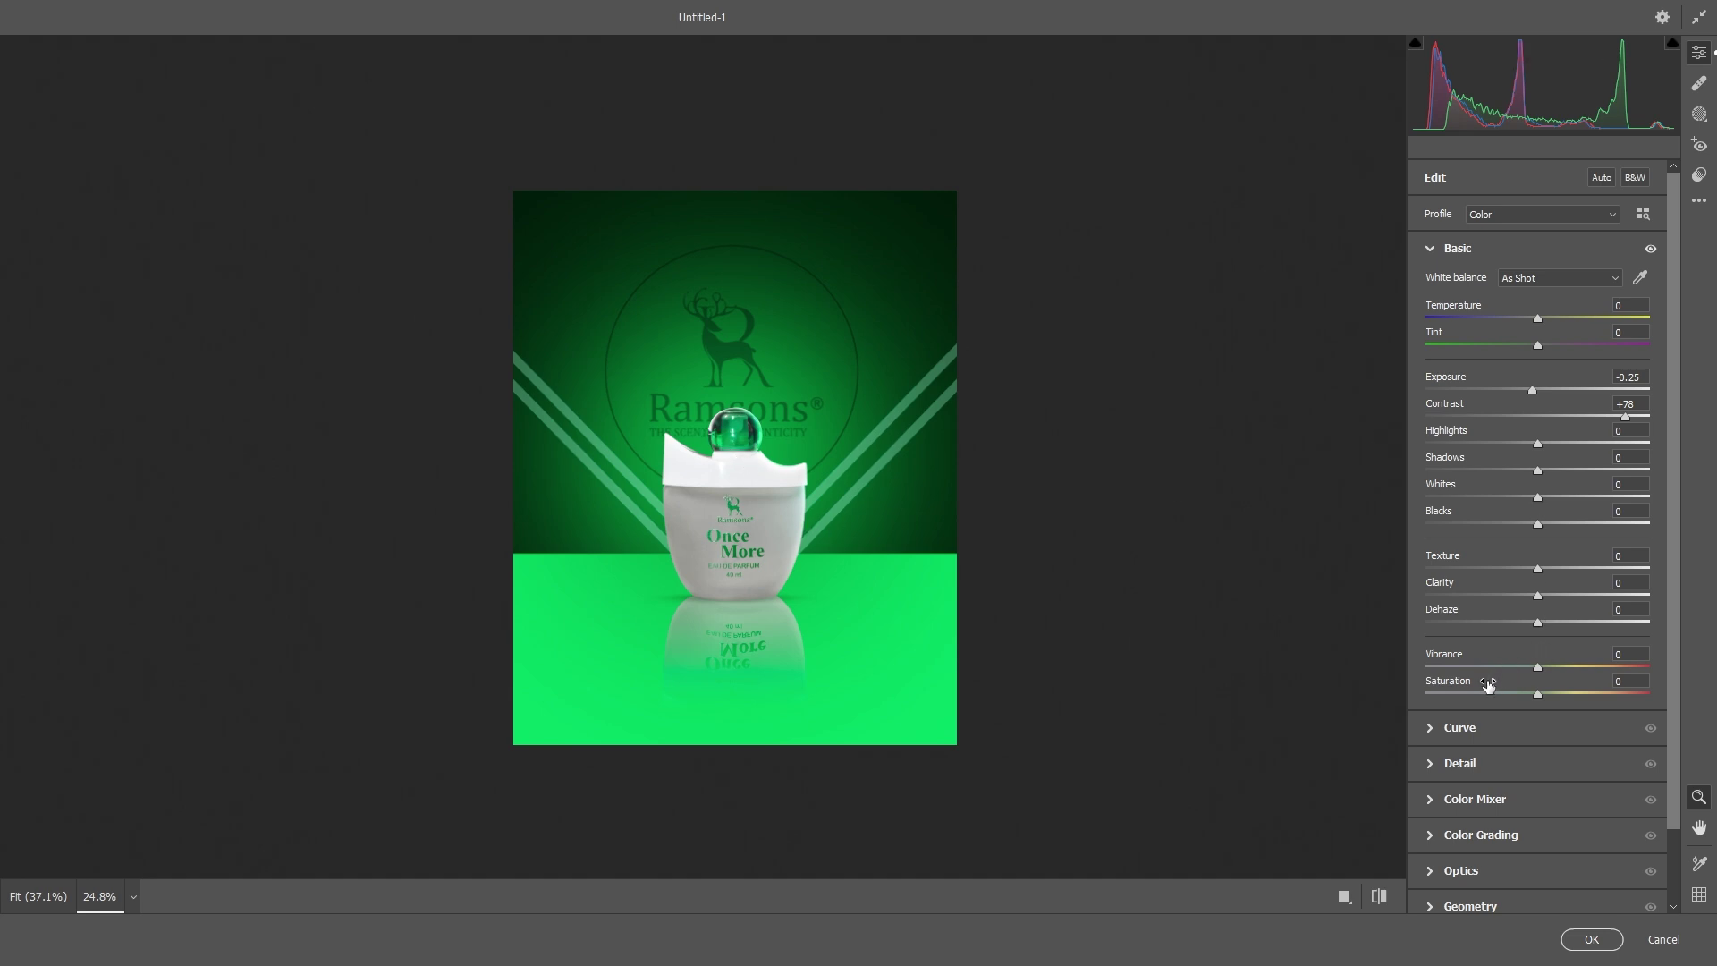
# Step: Lower the saturation of the greens in the Color Mixer and shift their hue to +11
pyautogui.click(1430, 802)
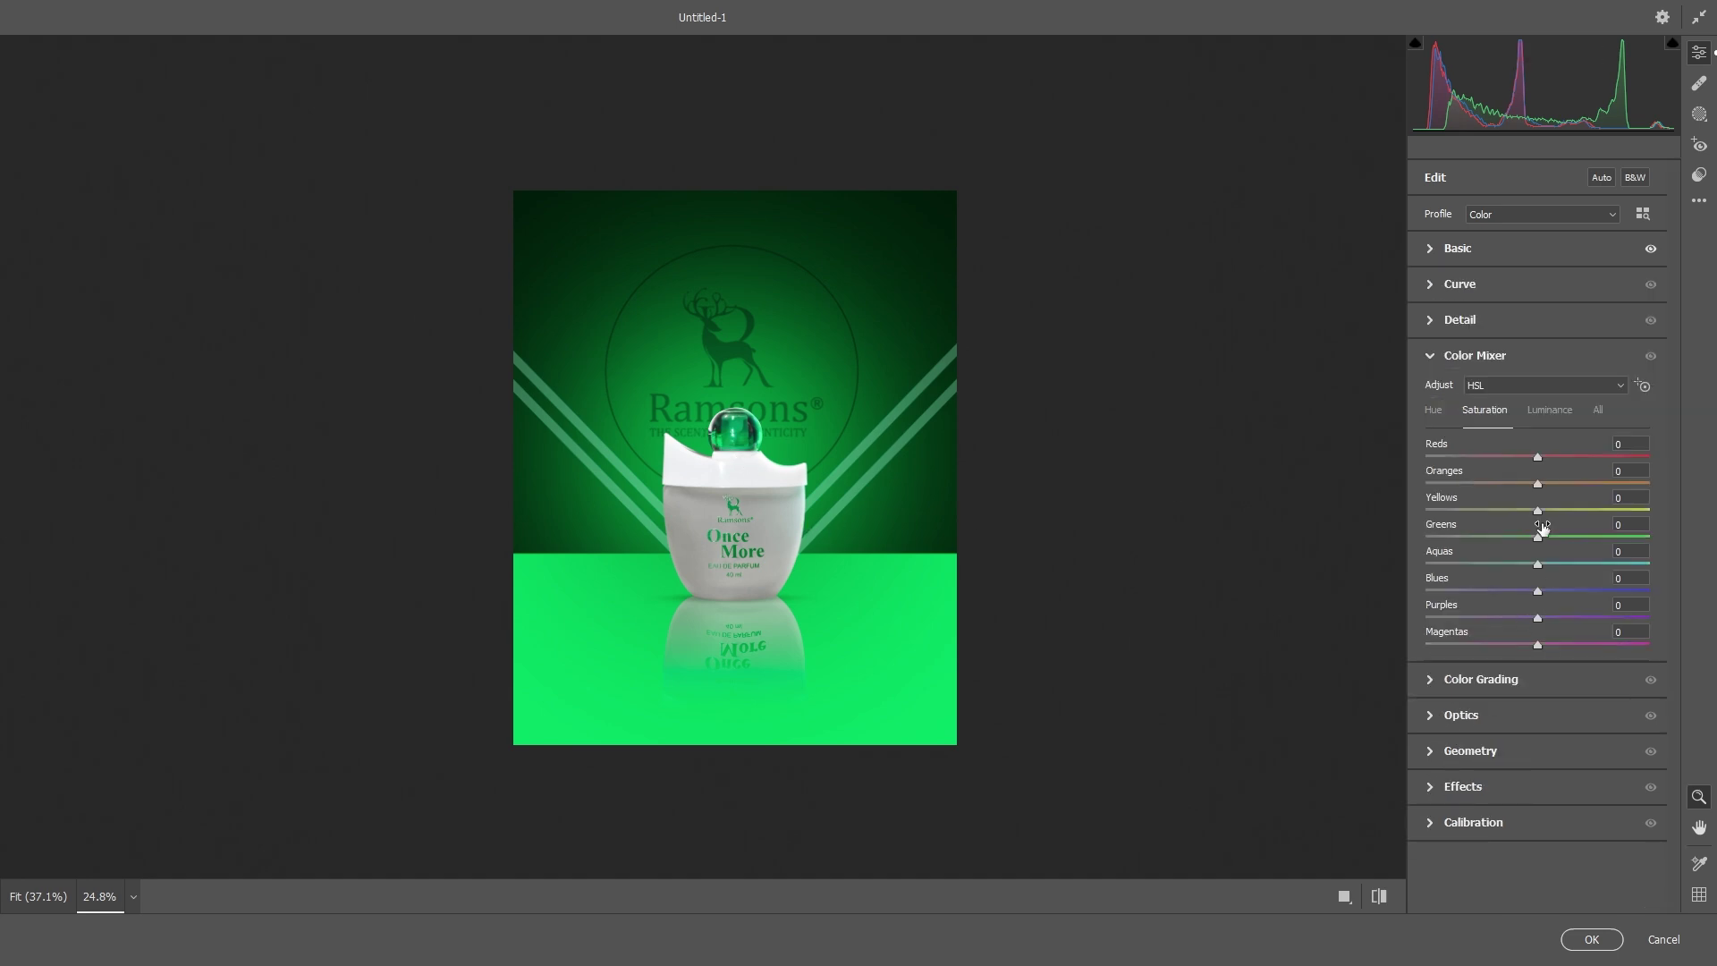
pyautogui.moveTo(1535, 540); pyautogui.dragTo(1525, 580)
pyautogui.click(1546, 423)
pyautogui.click(1434, 412)
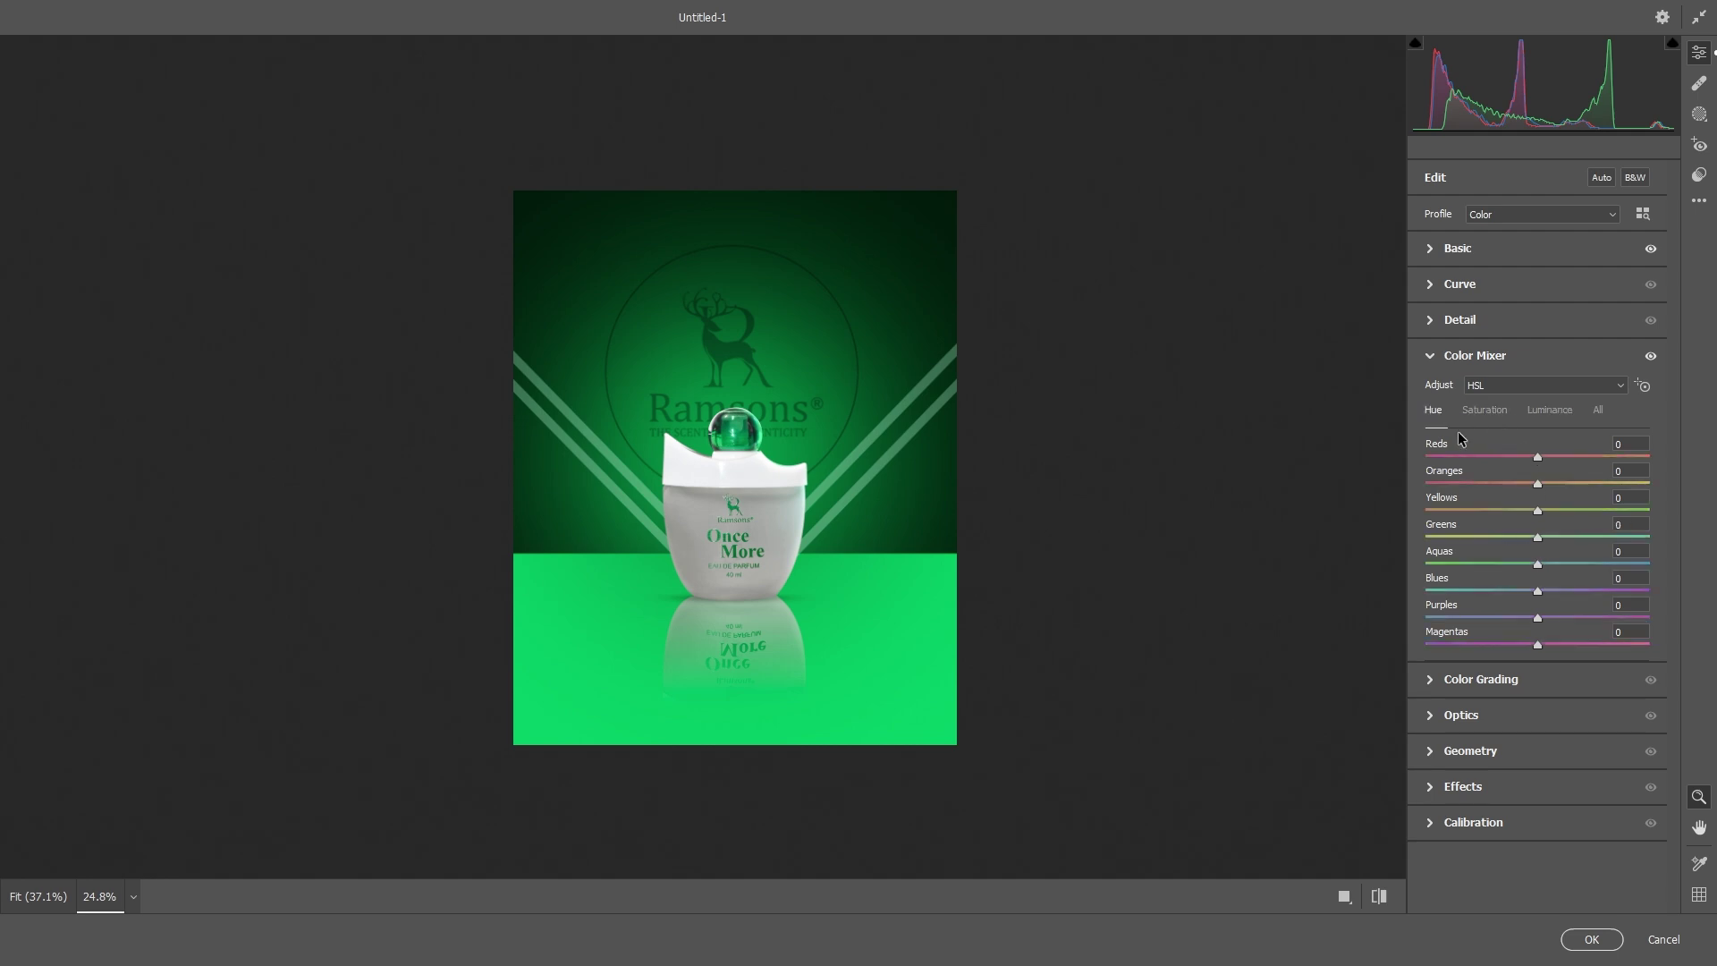
pyautogui.moveTo(1542, 540)
pyautogui.mouseDown()
pyautogui.moveTo(1579, 542)
pyautogui.moveTo(1557, 546)
pyautogui.mouseUp()
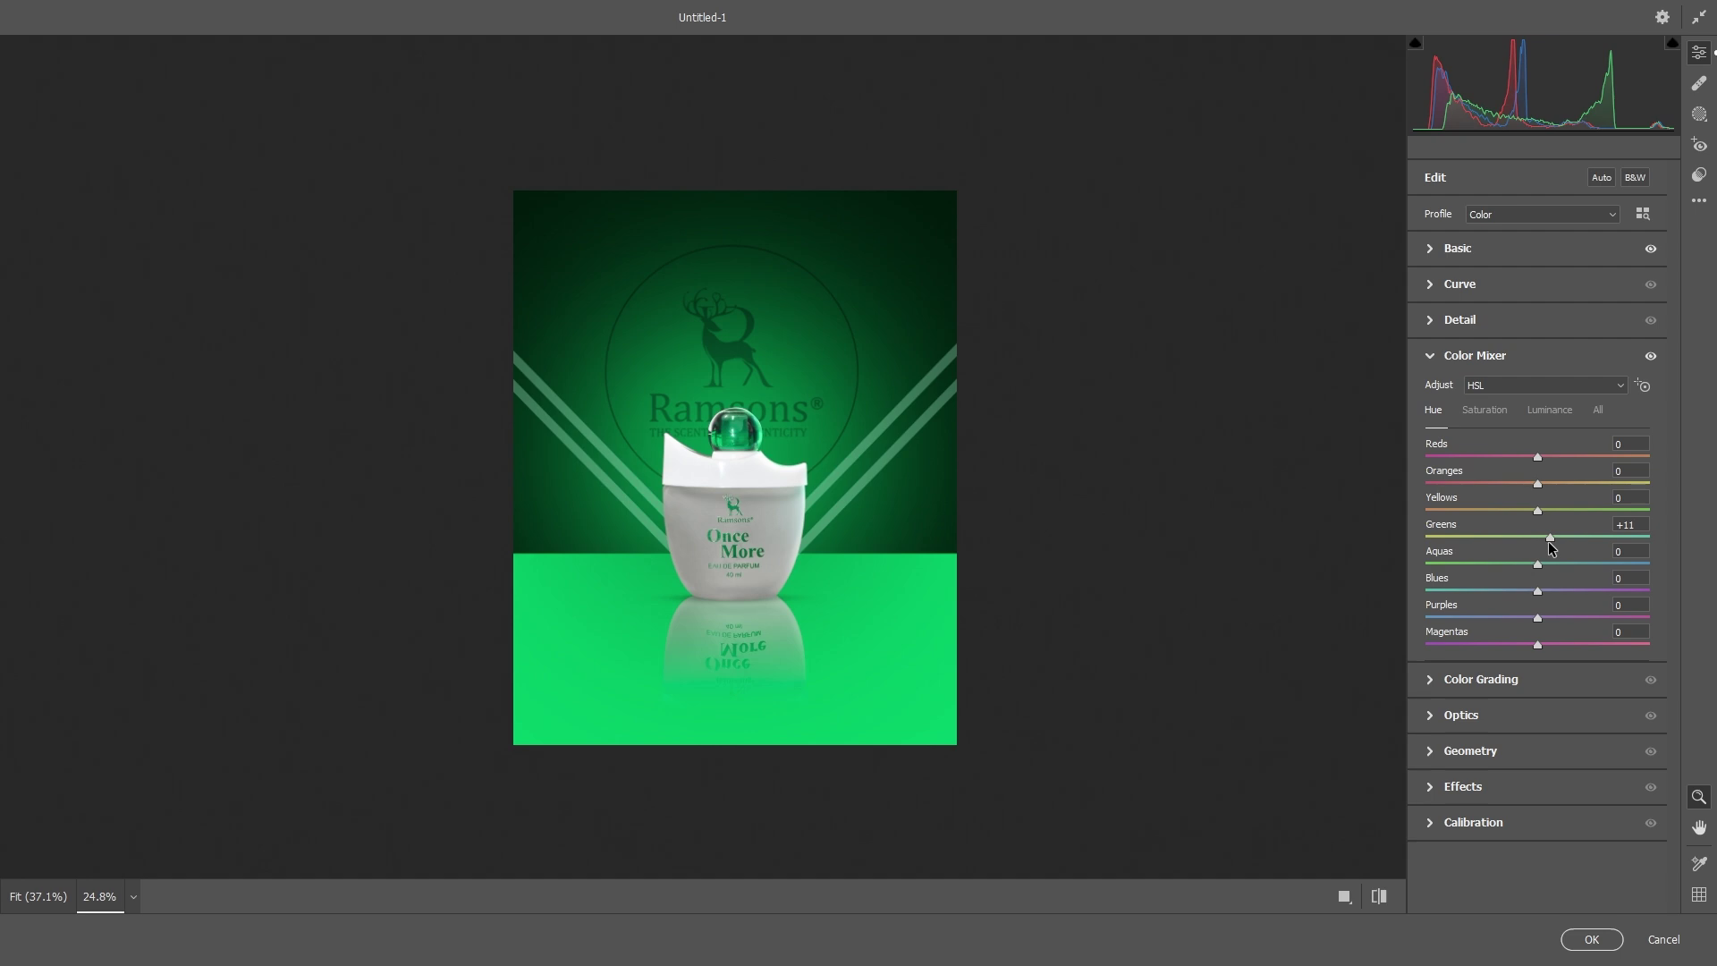
# Step: Set the Color Mixer luminance of the greens to -14 and of the aquas to -1
pyautogui.click(1543, 411)
pyautogui.moveTo(1538, 565)
pyautogui.mouseDown()
pyautogui.moveTo(1495, 563)
pyautogui.moveTo(1536, 578)
pyautogui.mouseUp()
pyautogui.scroll(5, 753, 539)
pyautogui.scroll(-5, 753, 542)
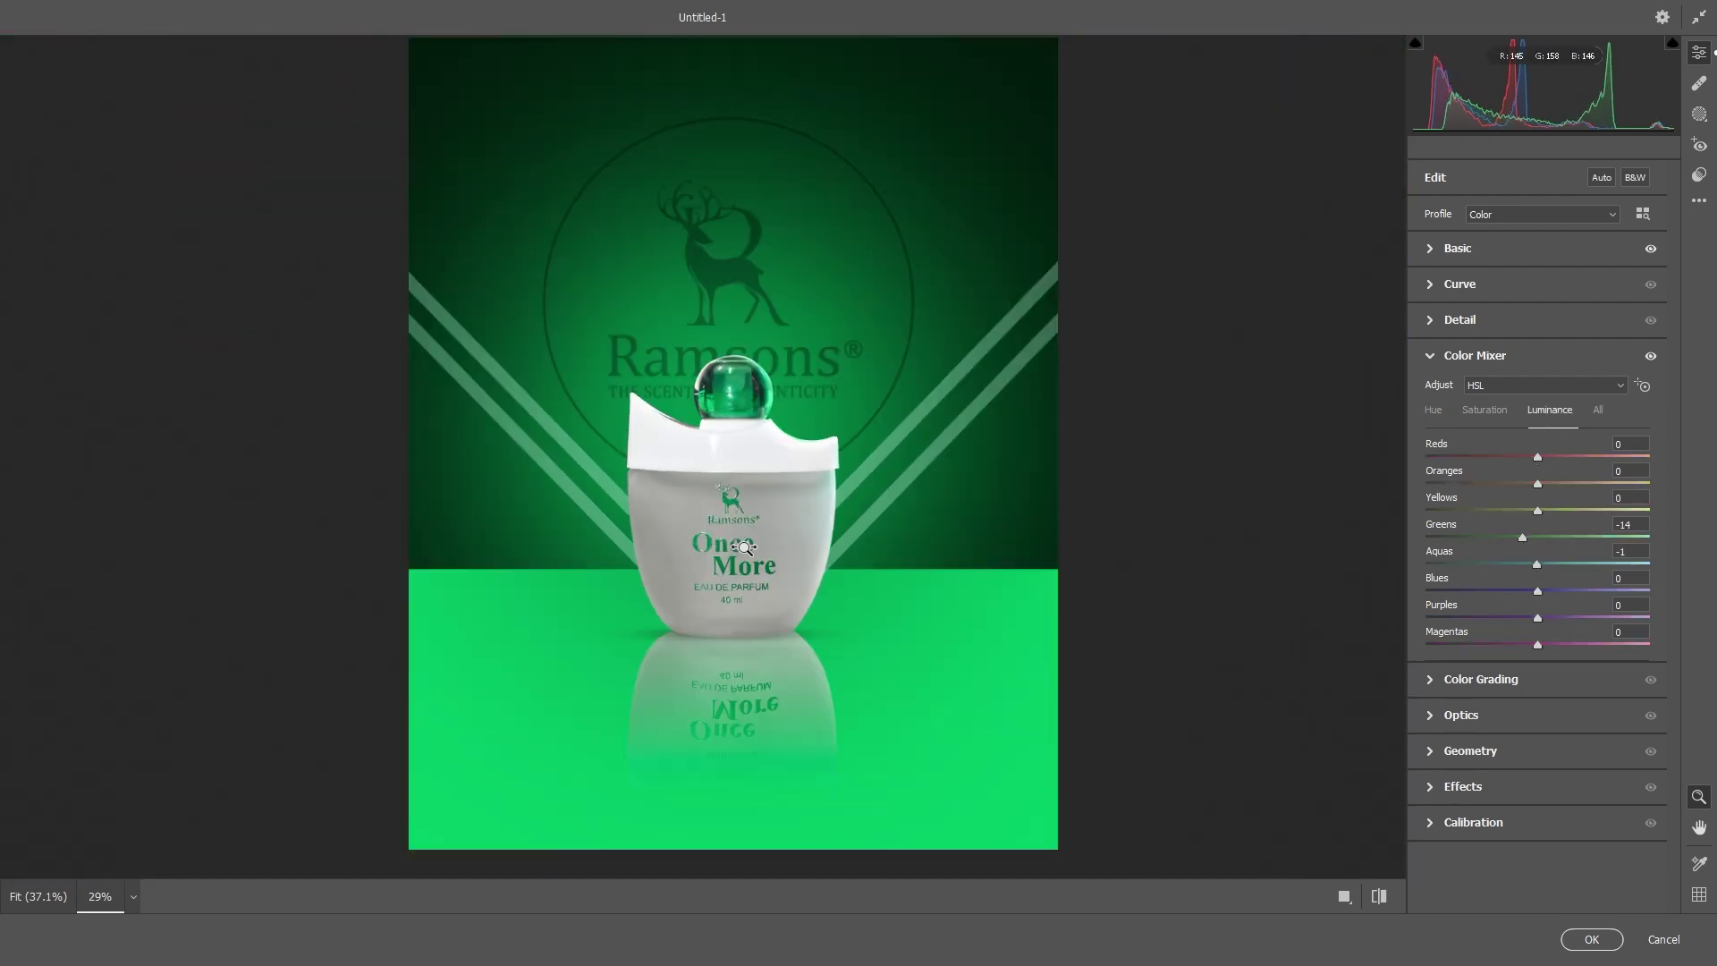
pyautogui.moveTo(859, 498); pyautogui.dragTo(732, 583)
pyautogui.scroll(1, 731, 583)
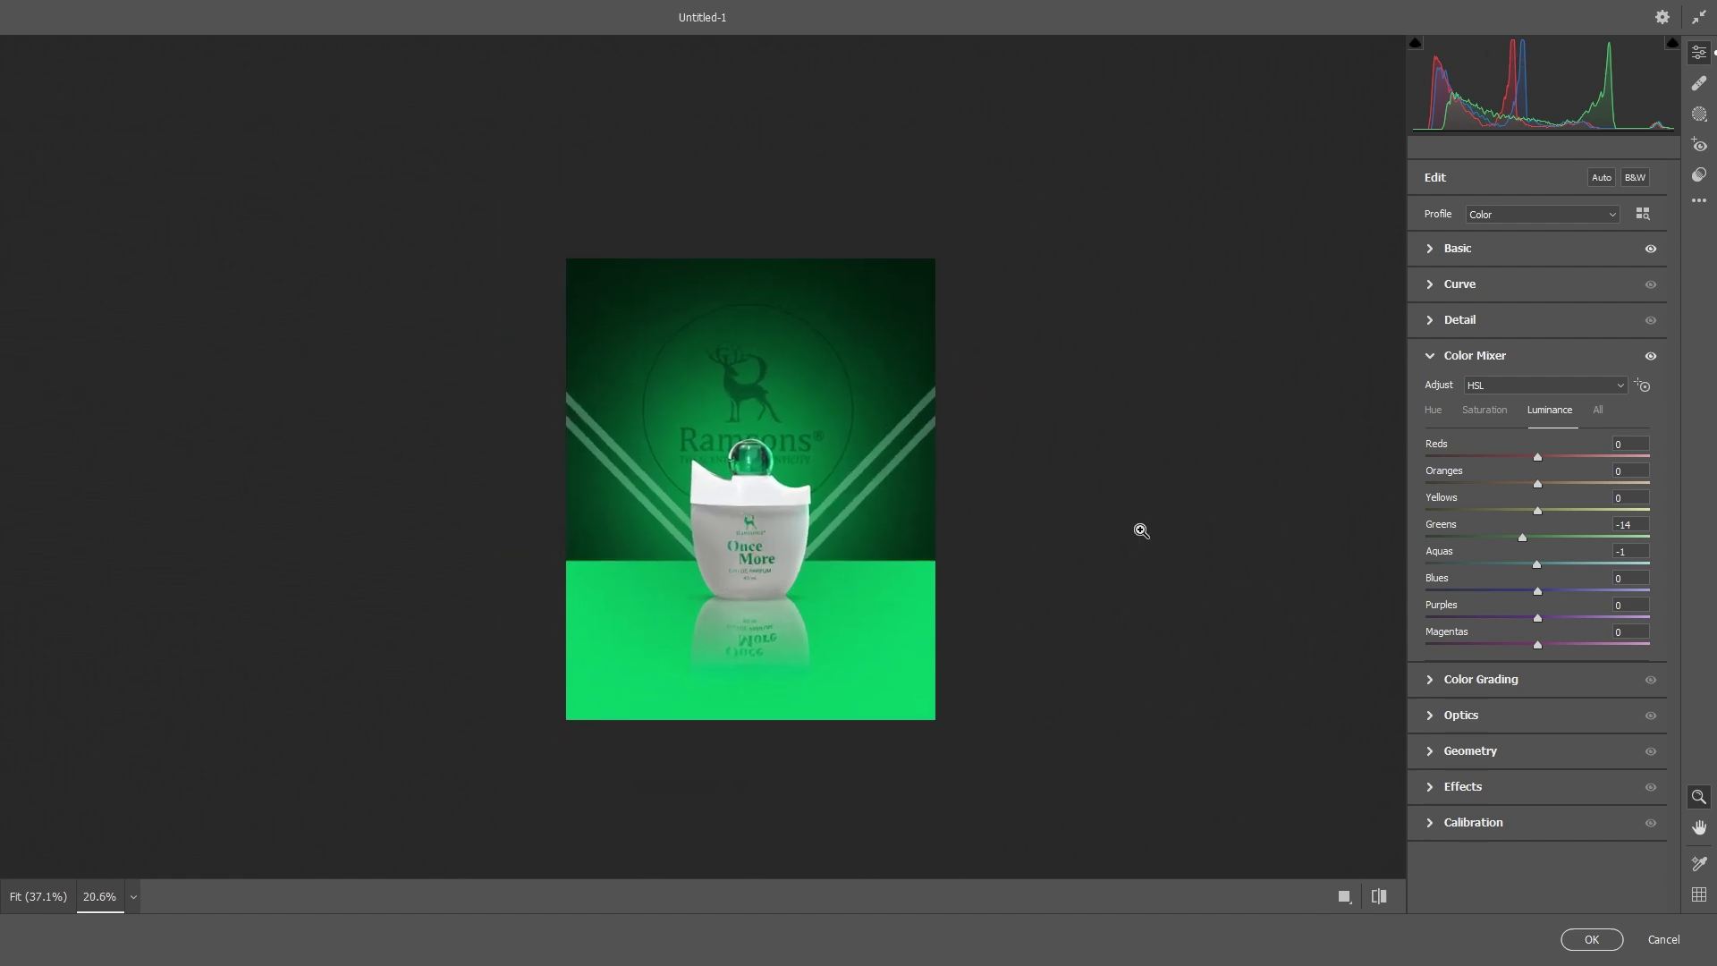
# Step: Darken the floor with a Linear Gradient mask at exposure -1.05, extending its upper edge to the bottle cap
pyautogui.click(1700, 113)
pyautogui.click(1471, 320)
pyautogui.moveTo(733, 500); pyautogui.dragTo(733, 713)
pyautogui.moveTo(1534, 577)
pyautogui.mouseDown()
pyautogui.moveTo(1480, 577)
pyautogui.moveTo(1508, 577)
pyautogui.mouseUp()
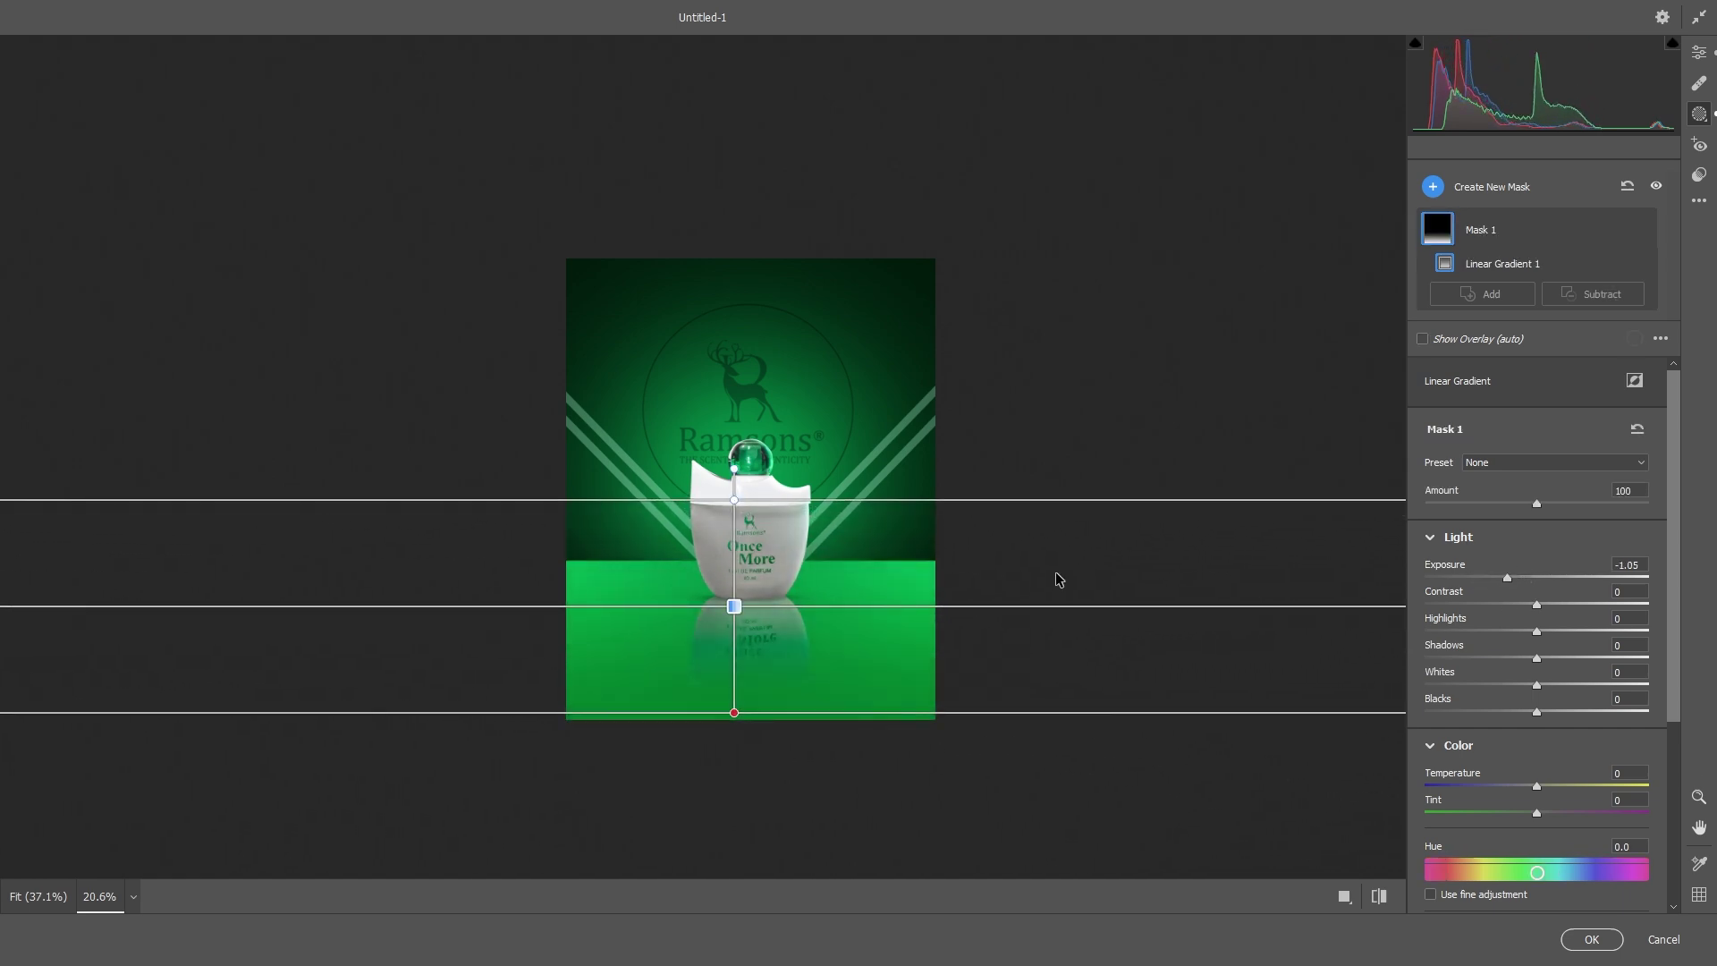
pyautogui.moveTo(743, 499); pyautogui.dragTo(739, 459)
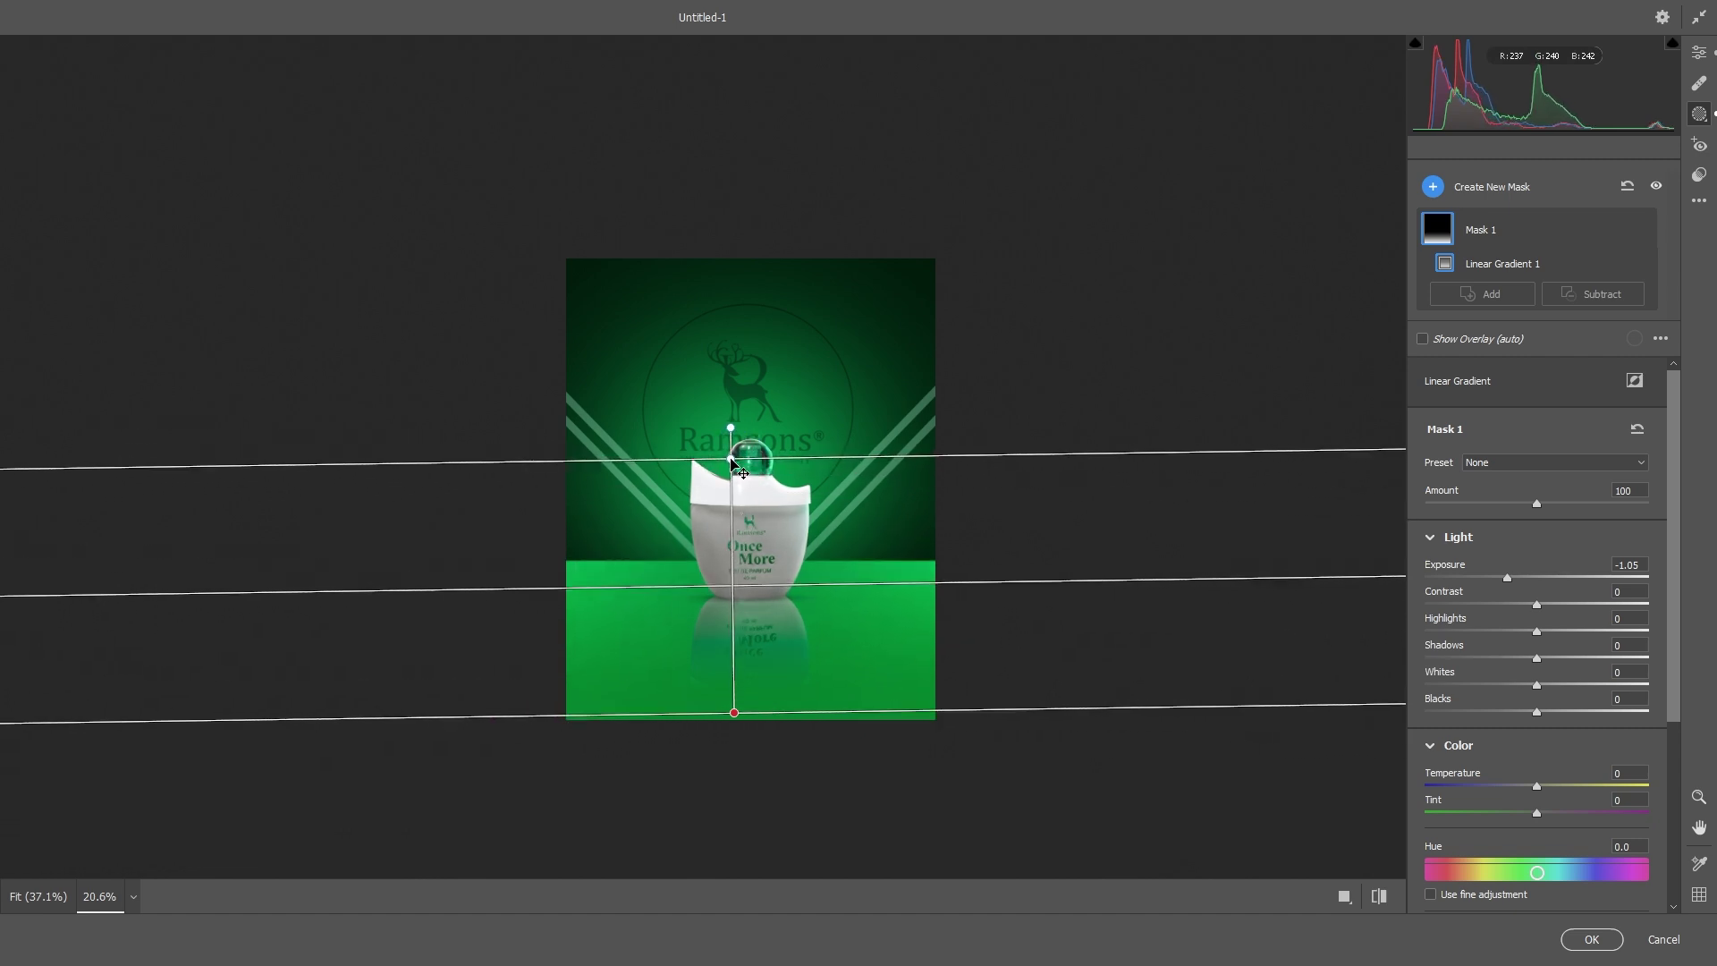
pyautogui.click(1698, 53)
# Step: Color-grade the highlights with a tint and the shadows with hue 192 and saturation 23
pyautogui.scroll(2, 806, 648)
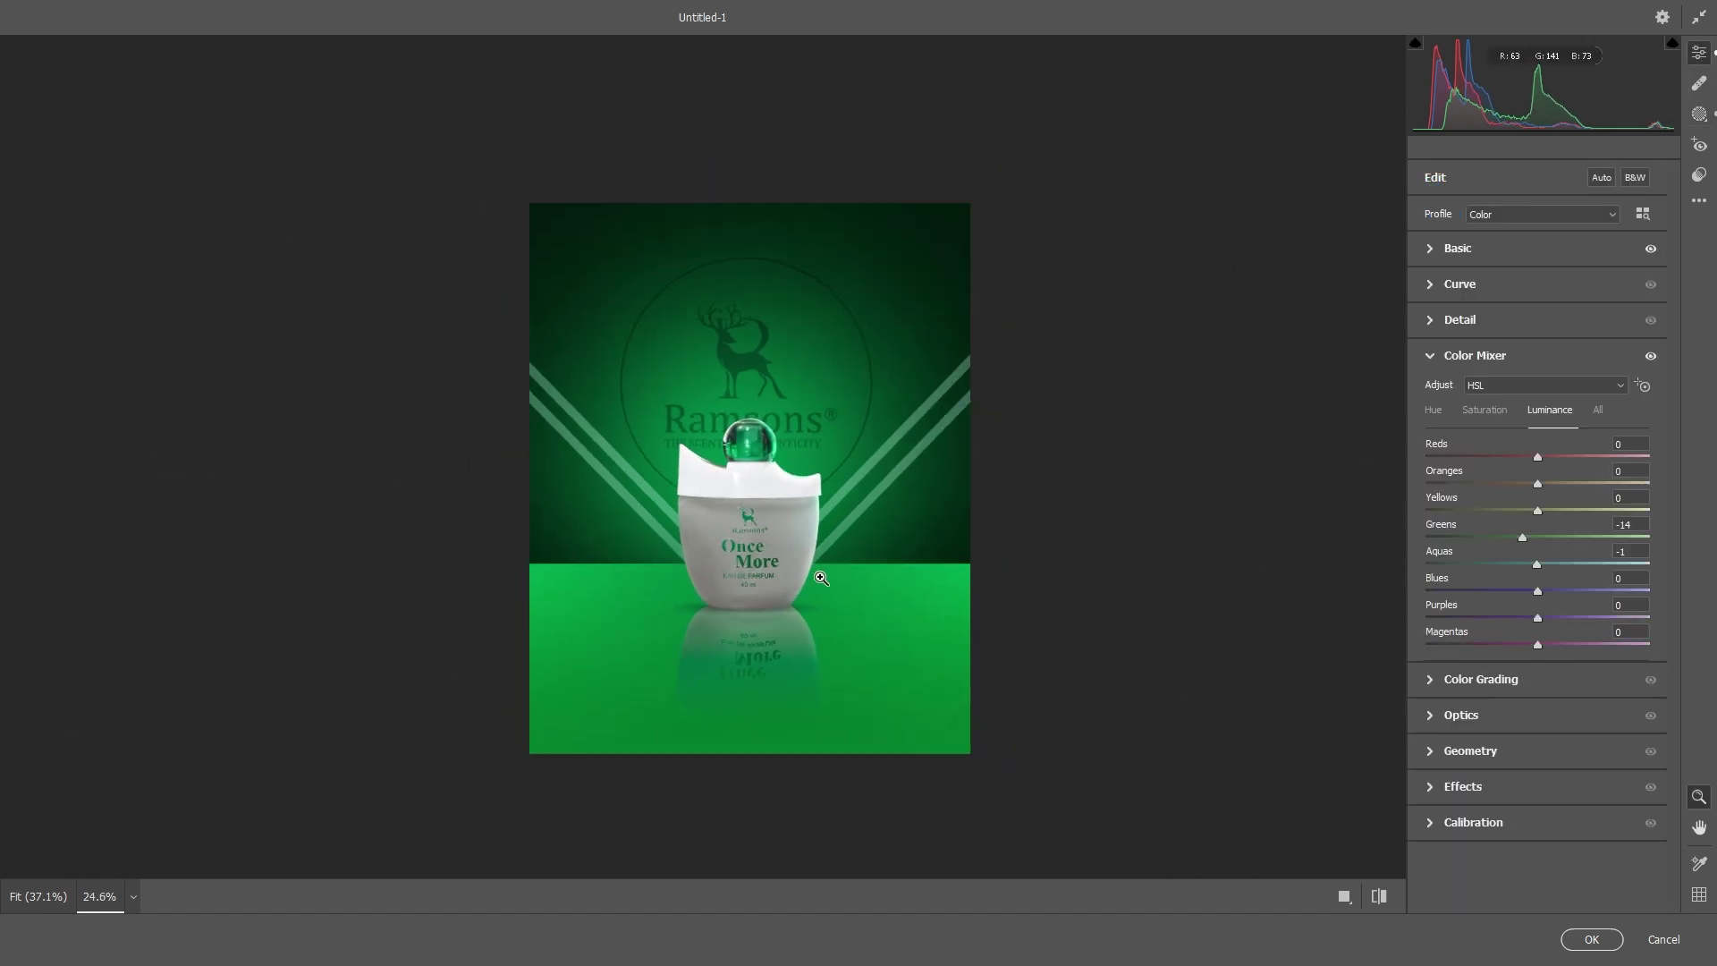
pyautogui.moveTo(806, 647); pyautogui.dragTo(829, 593)
pyautogui.scroll(-4, 805, 604)
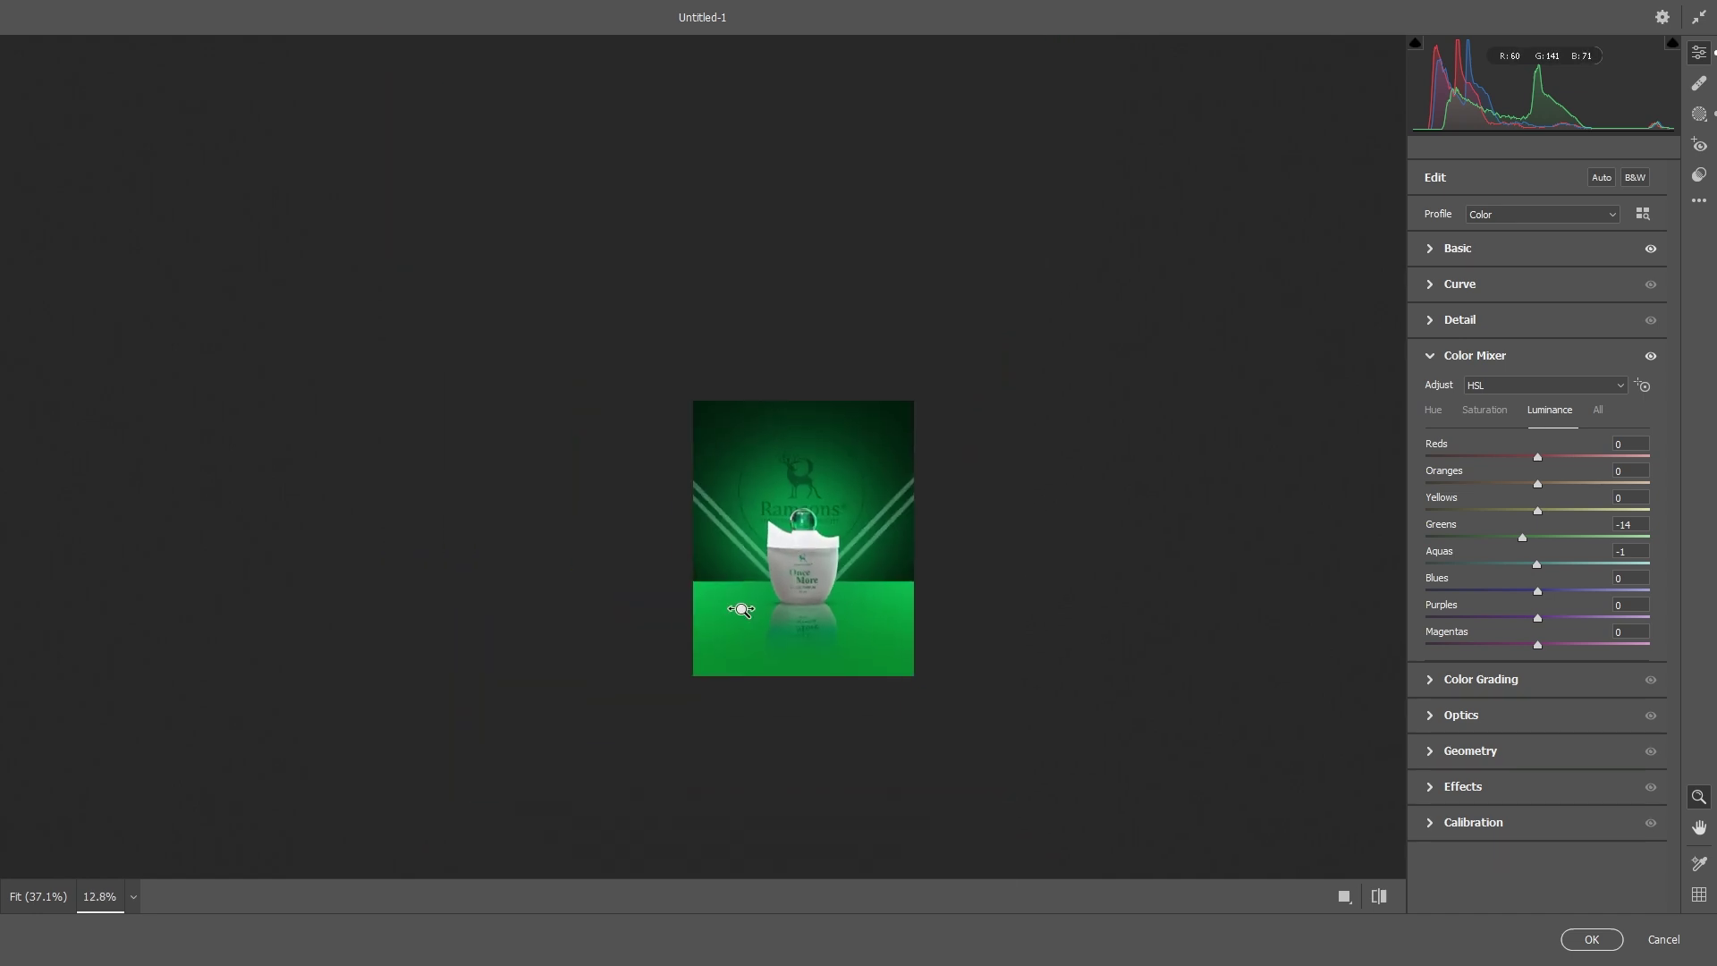
pyautogui.scroll(2, 789, 603)
pyautogui.click(1435, 679)
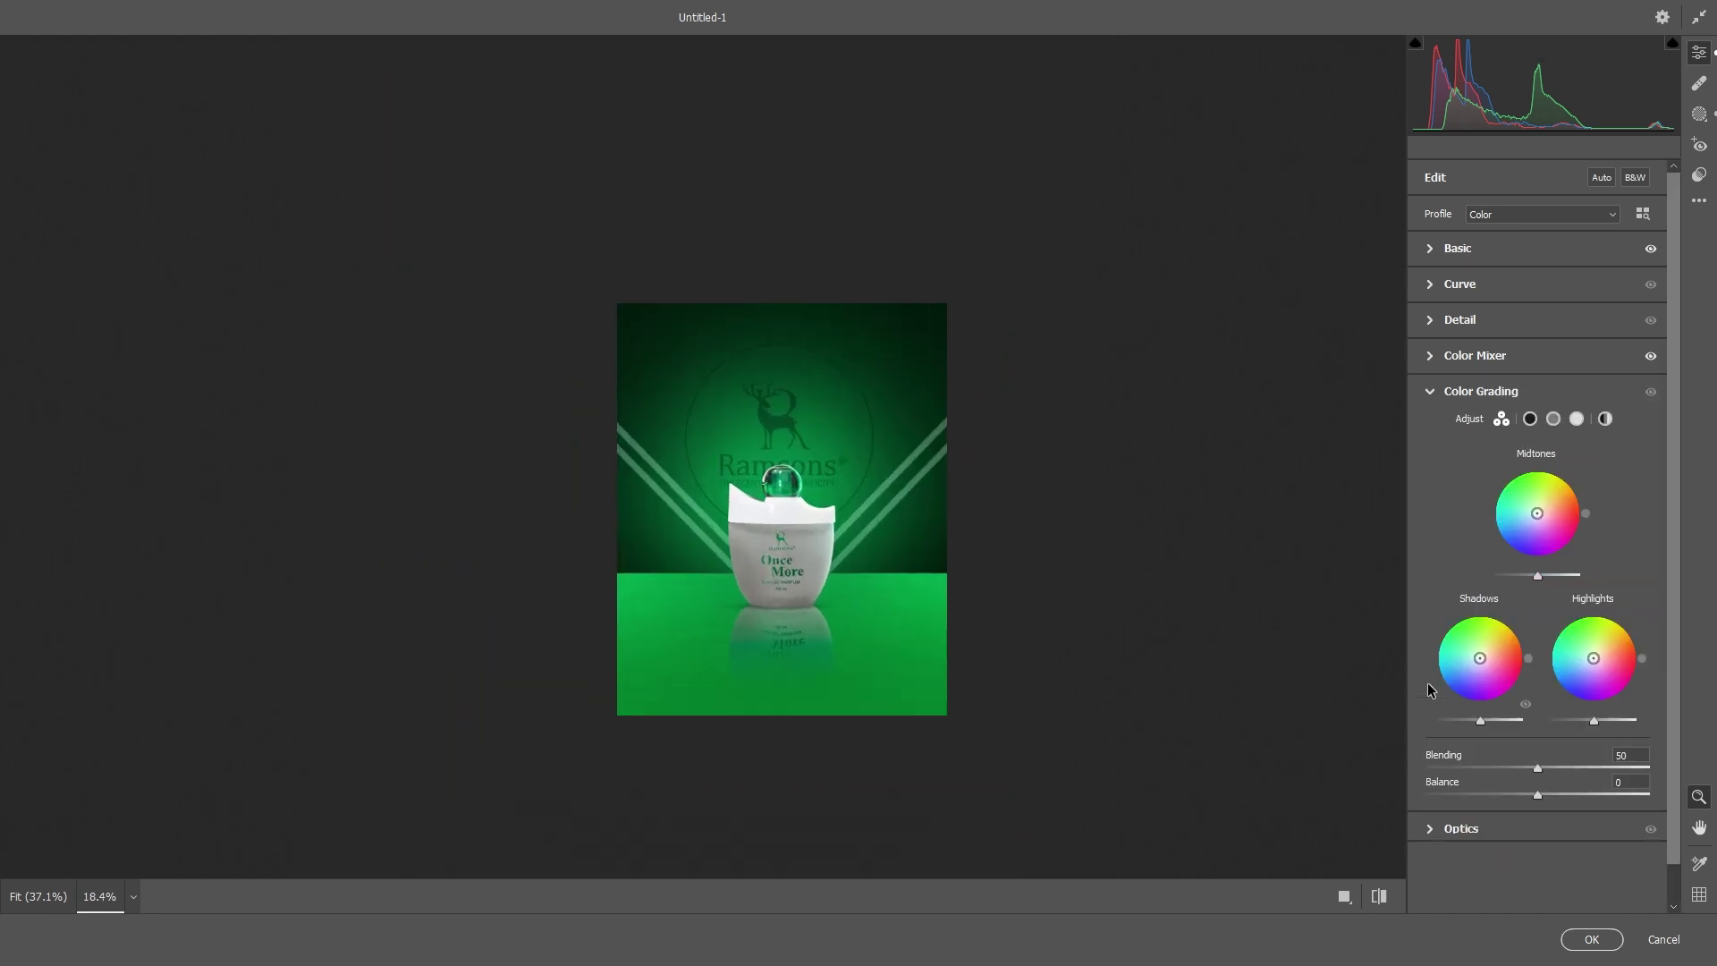
pyautogui.click(1576, 419)
pyautogui.moveTo(1450, 695)
pyautogui.mouseDown()
pyautogui.moveTo(1496, 694)
pyautogui.moveTo(1494, 664)
pyautogui.mouseUp()
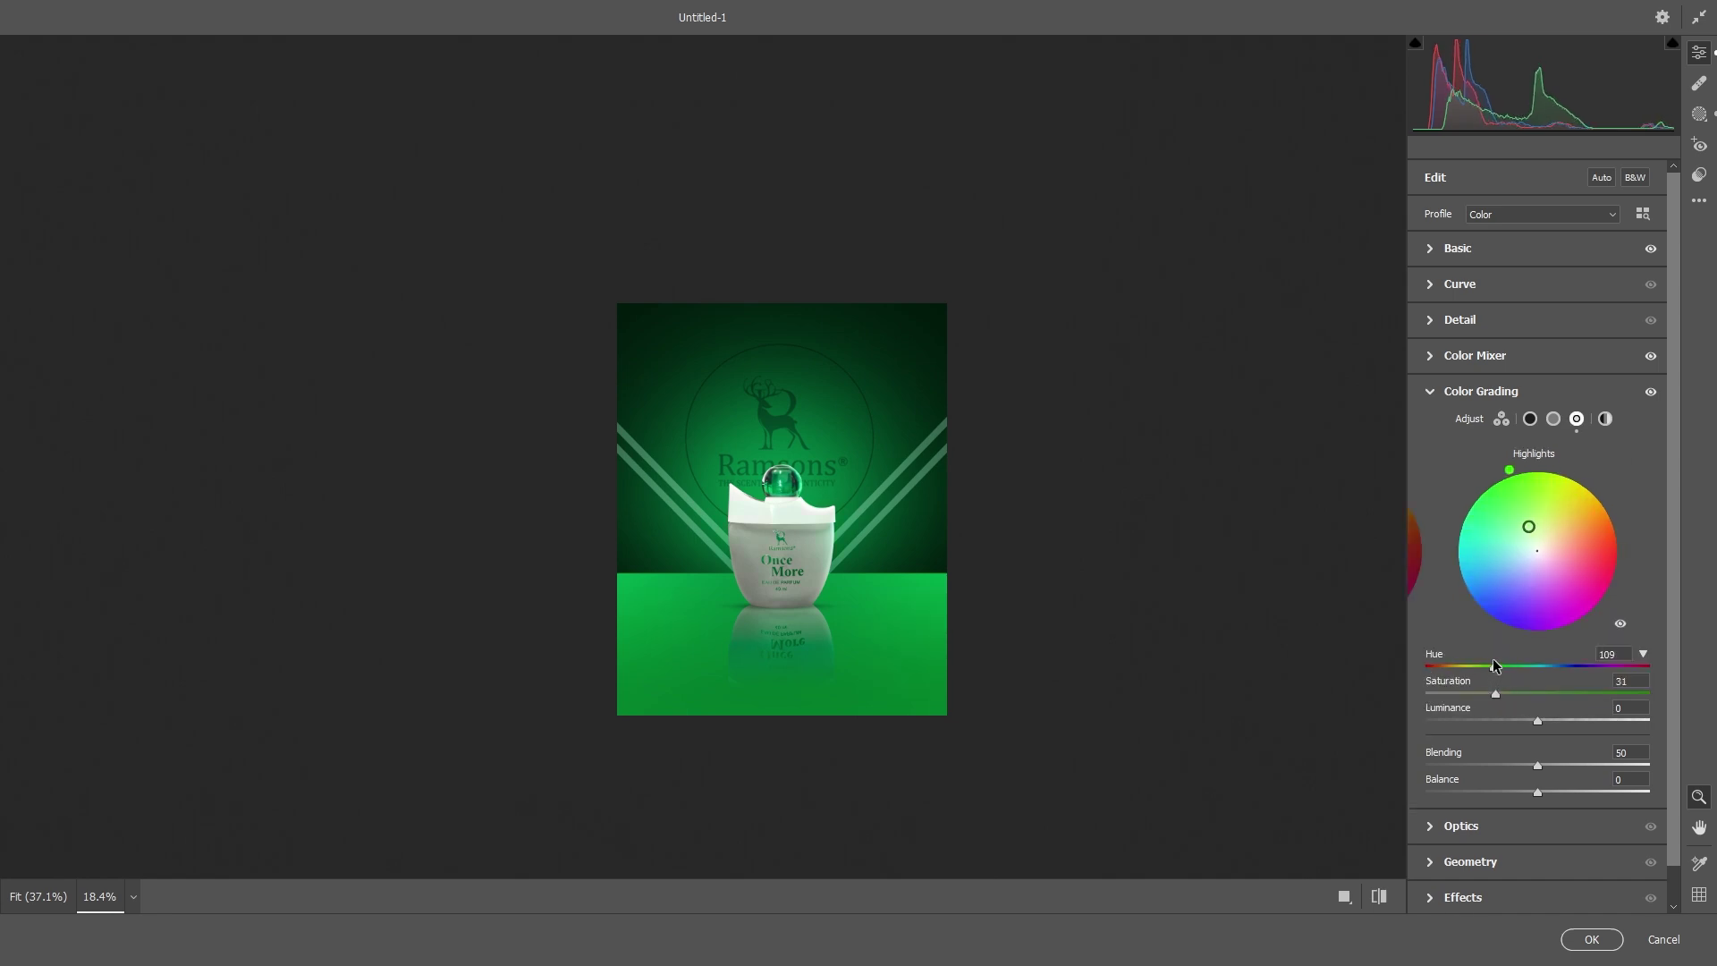
pyautogui.moveTo(1427, 694)
pyautogui.mouseDown()
pyautogui.moveTo(1516, 667)
pyautogui.moveTo(1560, 679)
pyautogui.moveTo(1545, 680)
pyautogui.mouseUp()
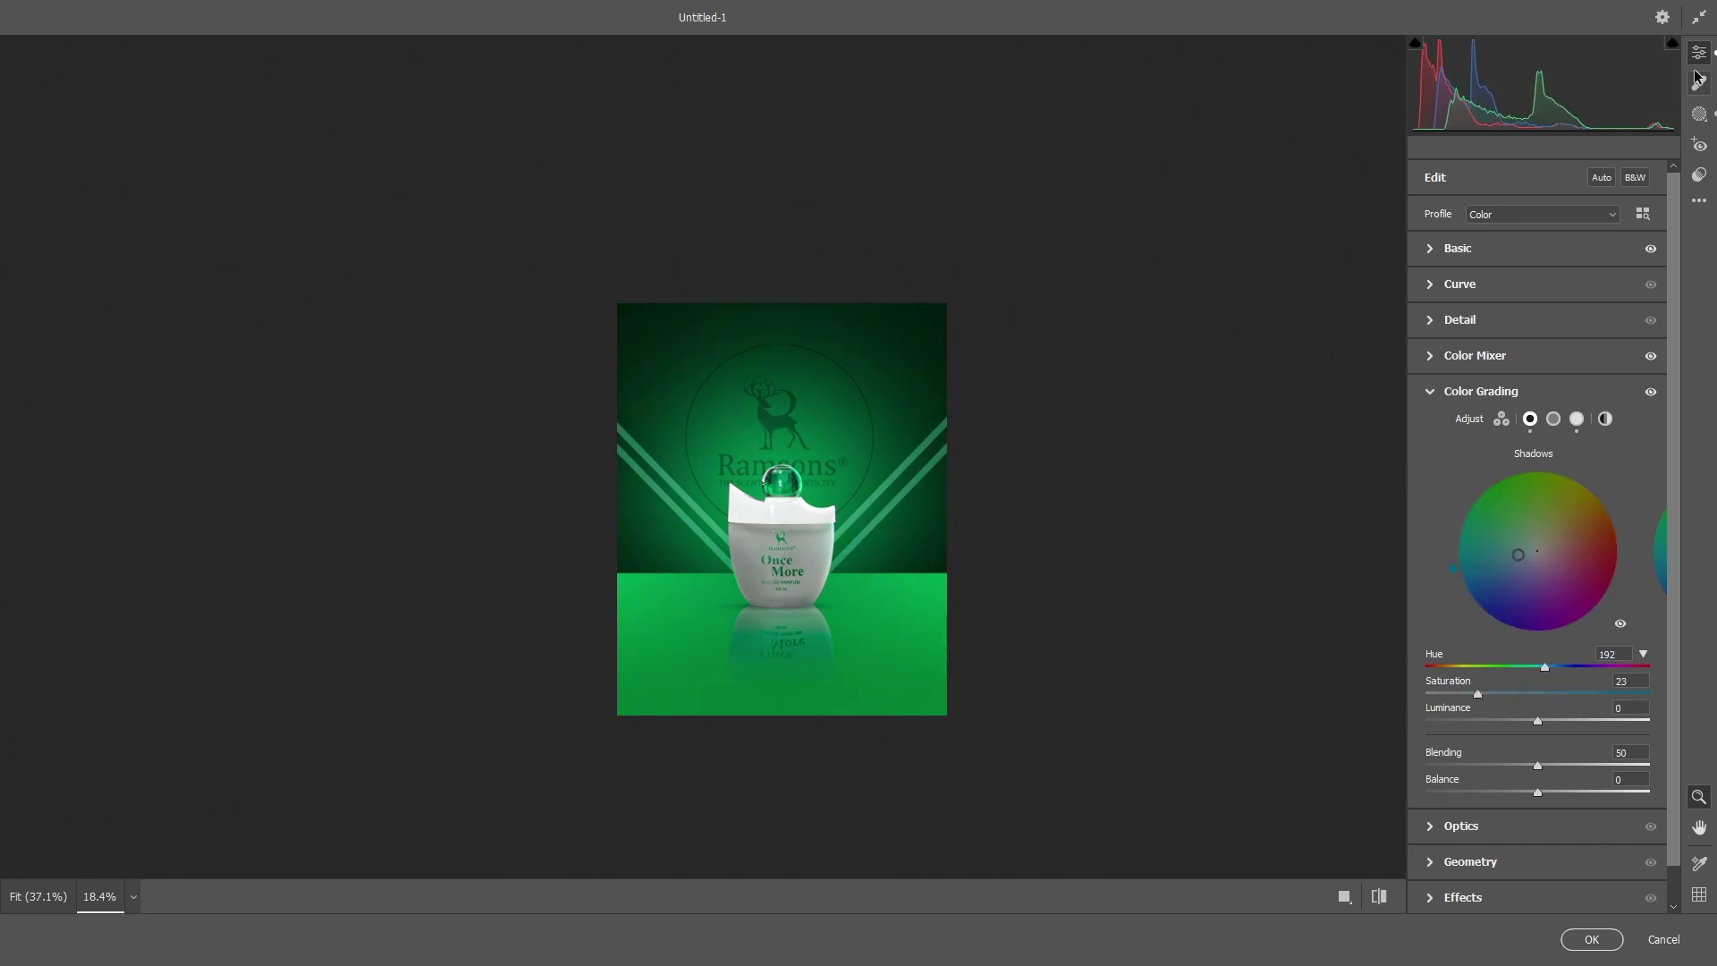
# Step: Reduce the highlights of the whole image to -67 in the basic adjustments
pyautogui.moveTo(781, 559); pyautogui.dragTo(815, 560)
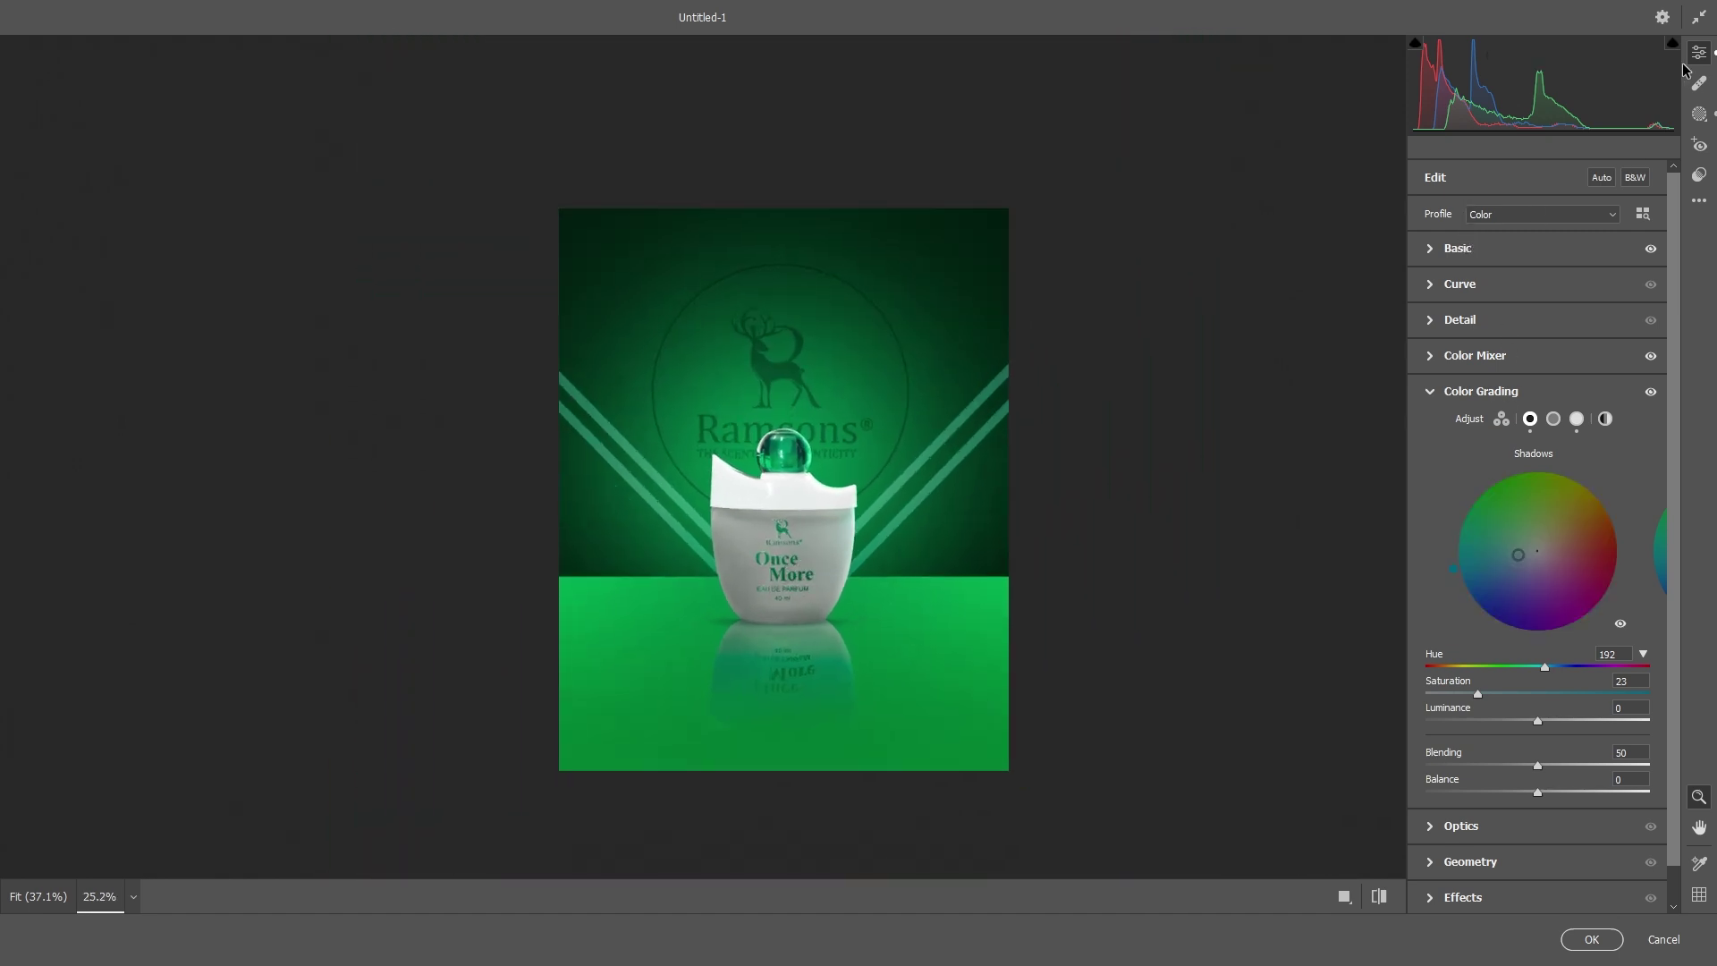
pyautogui.click(1441, 256)
pyautogui.moveTo(1537, 444); pyautogui.dragTo(1460, 510)
pyautogui.moveTo(824, 537)
pyautogui.mouseDown()
pyautogui.moveTo(974, 516)
pyautogui.moveTo(797, 532)
pyautogui.mouseUp()
pyautogui.scroll(5, 797, 531)
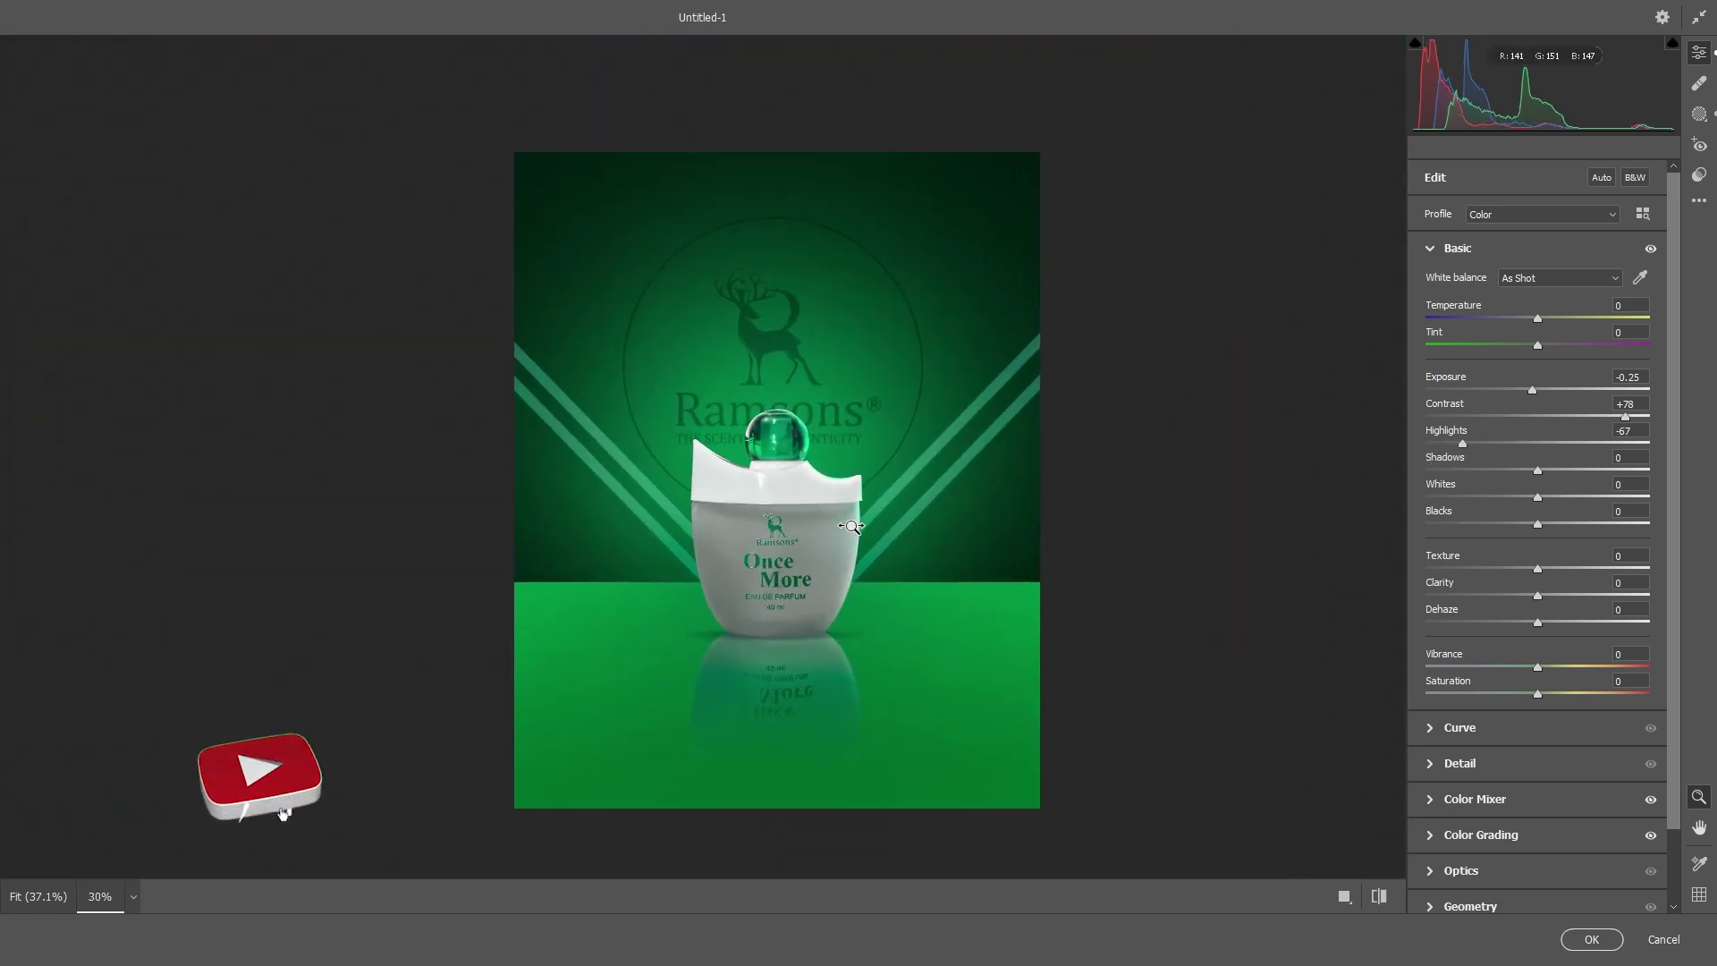
pyautogui.scroll(-2, 950, 506)
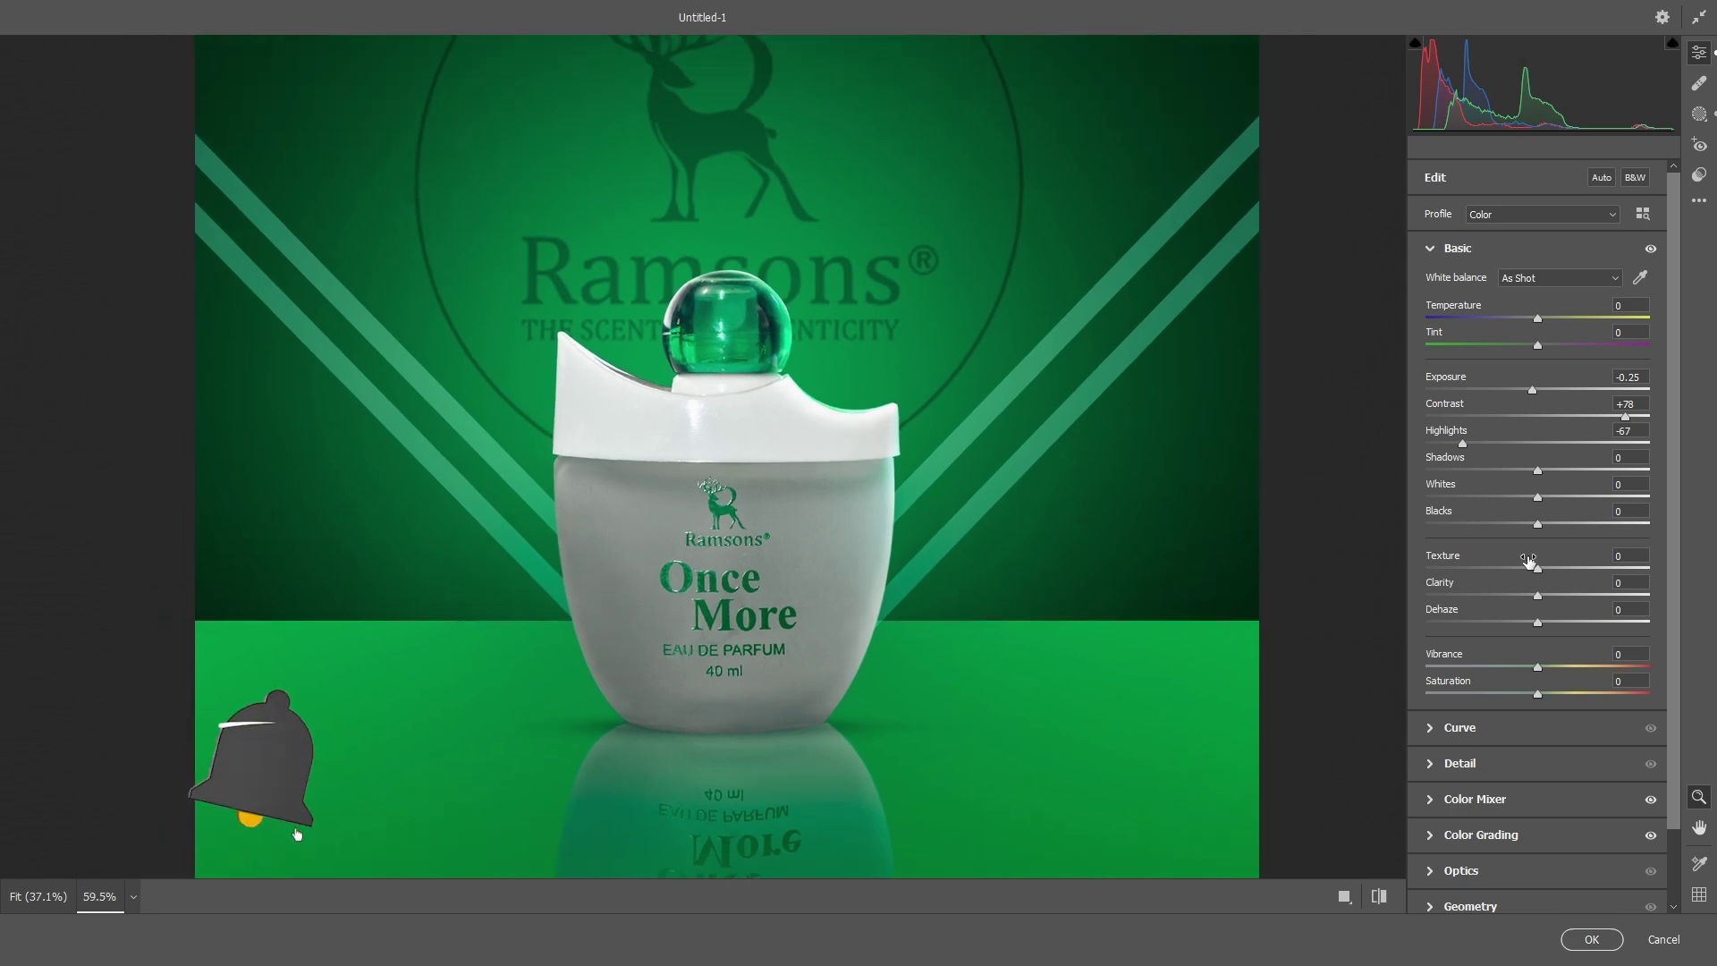
# Step: Set the blacks to -9 and apply the Camera Raw adjustments to the merged layer
pyautogui.moveTo(1537, 524)
pyautogui.mouseDown()
pyautogui.moveTo(1440, 533)
pyautogui.moveTo(1534, 524)
pyautogui.mouseUp()
pyautogui.scroll(-4, 1123, 564)
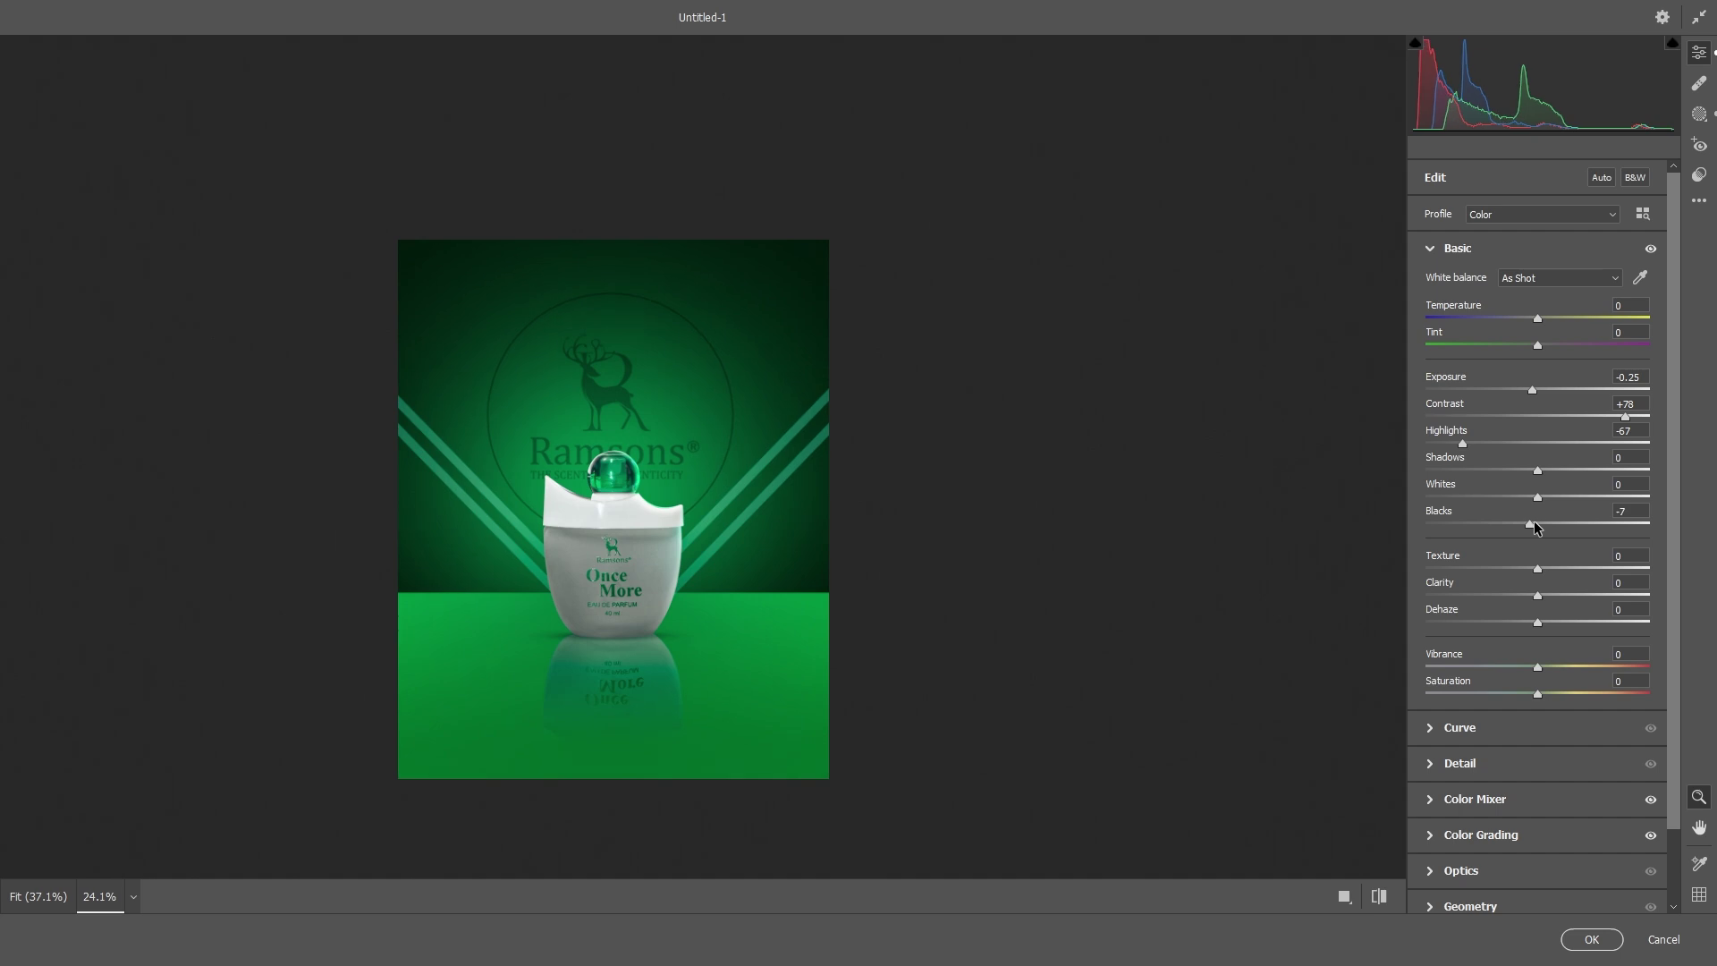
pyautogui.scroll(2, 540, 602)
pyautogui.scroll(-2, 715, 590)
pyautogui.scroll(3, 892, 575)
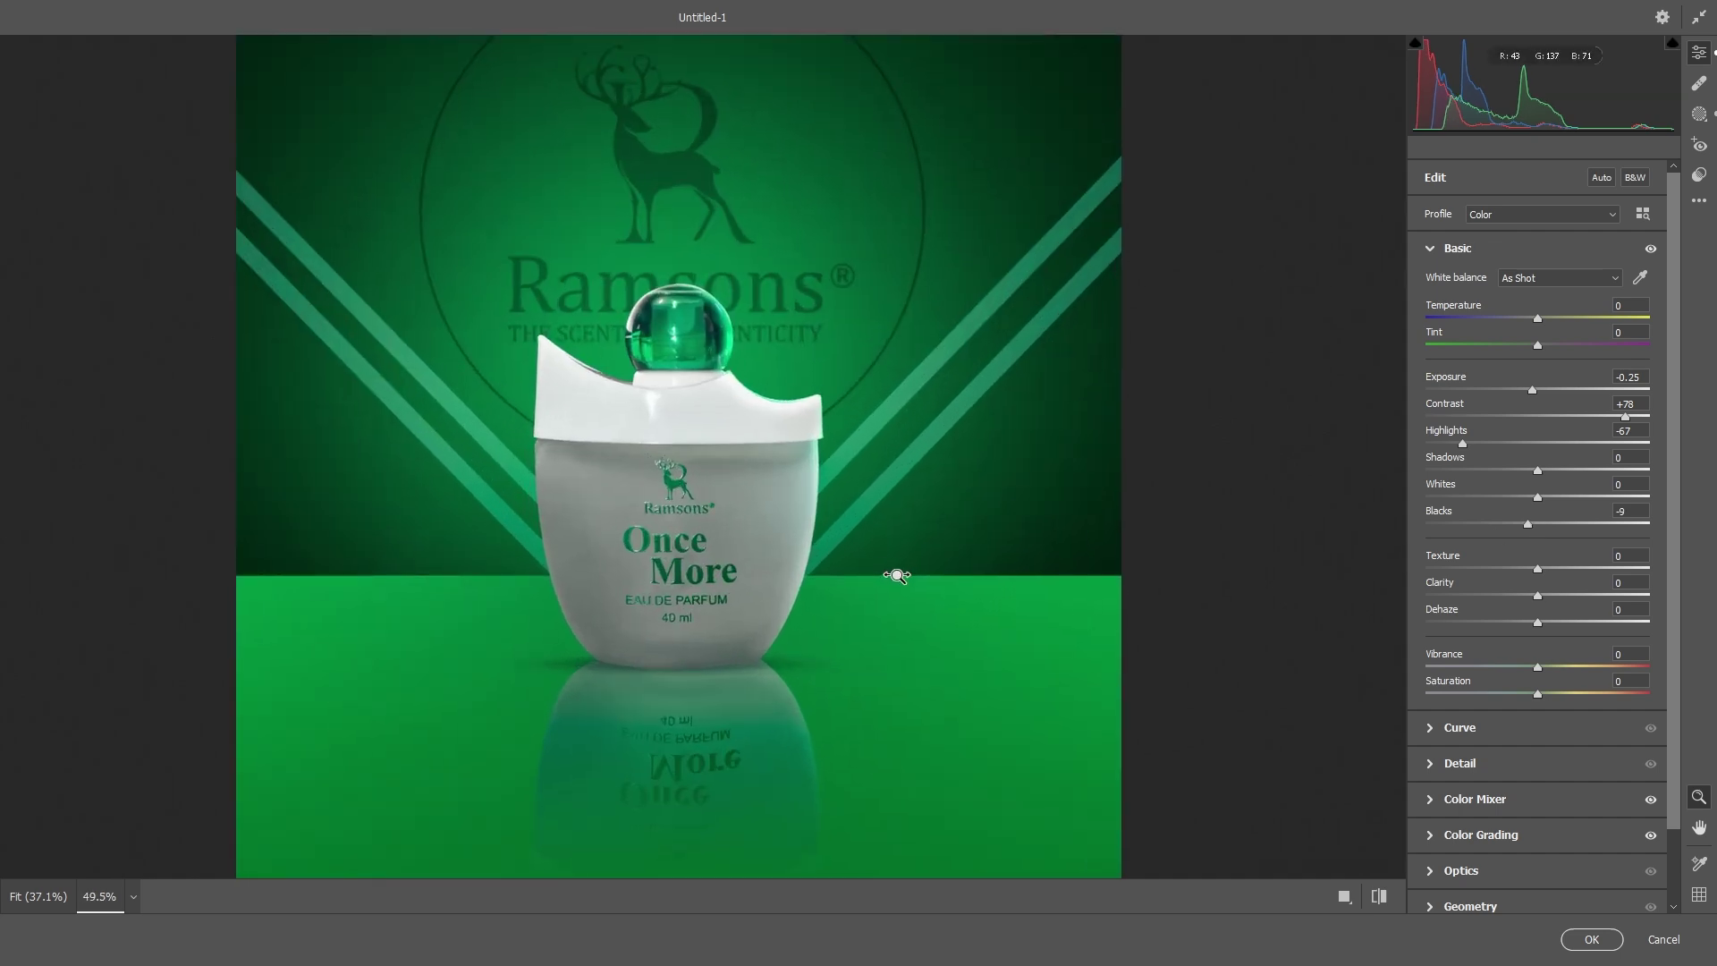
pyautogui.scroll(-1, 860, 579)
pyautogui.scroll(-2, 860, 579)
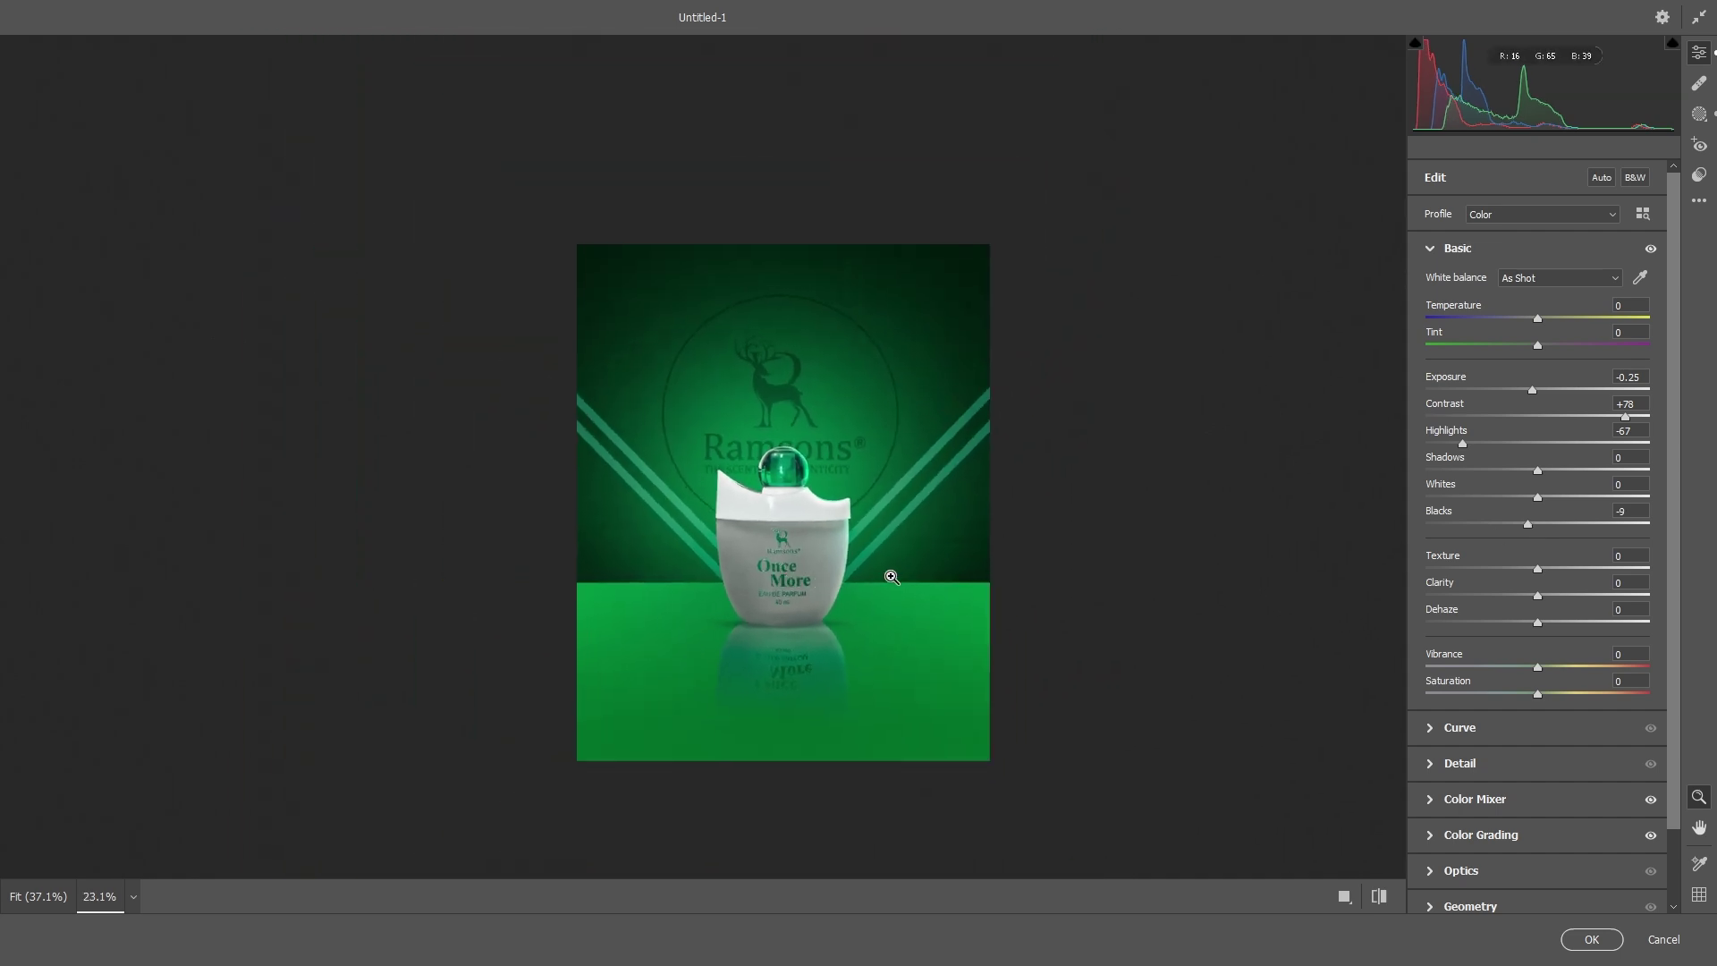
pyautogui.click(1579, 950)
pyautogui.scroll(-2, 812, 561)
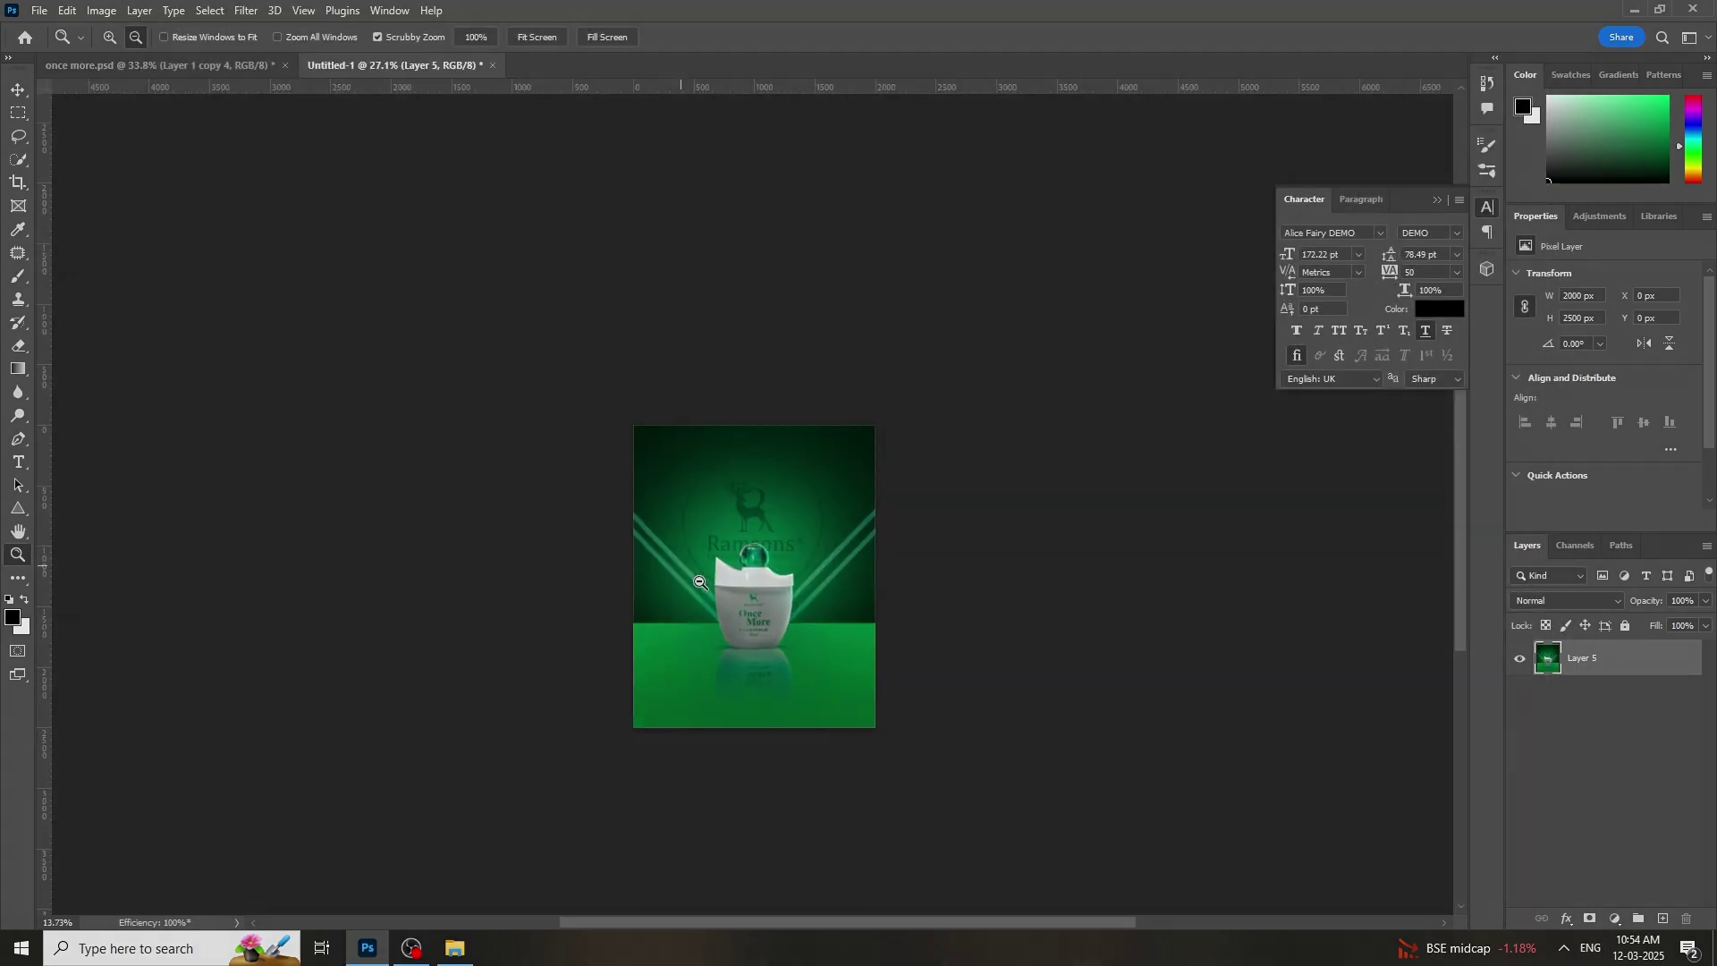